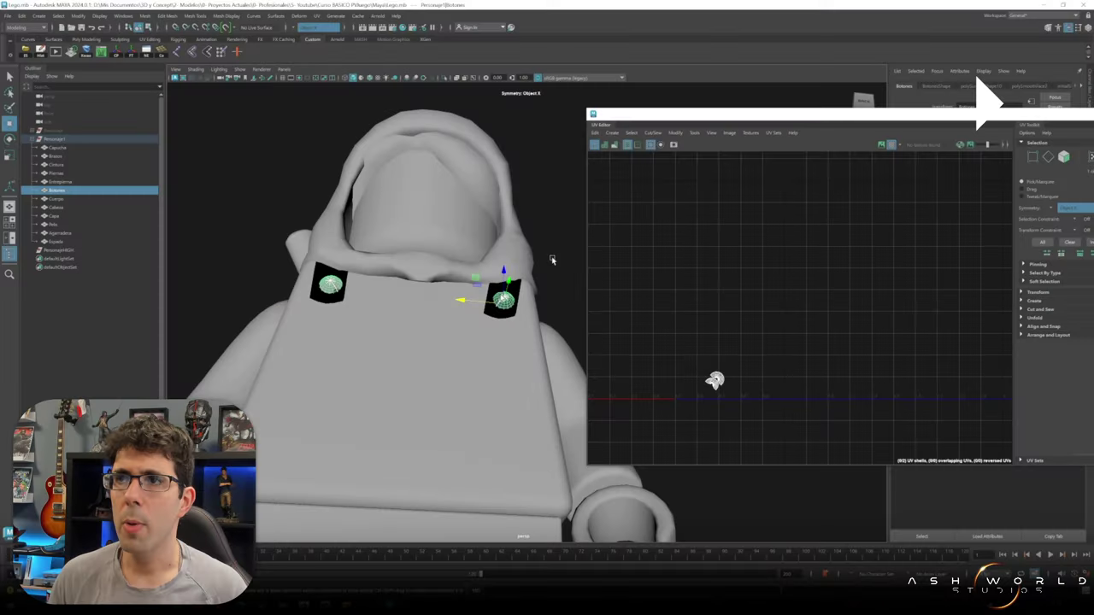
# - Select the cape (Capa) in the Outliner and display its unfolded UV layout in the UV Editor
pyautogui.moveTo(551, 260); pyautogui.dragTo(469, 299)
pyautogui.click(326, 67)
pyautogui.scroll(-5, 410, 299)
pyautogui.click(373, 443)
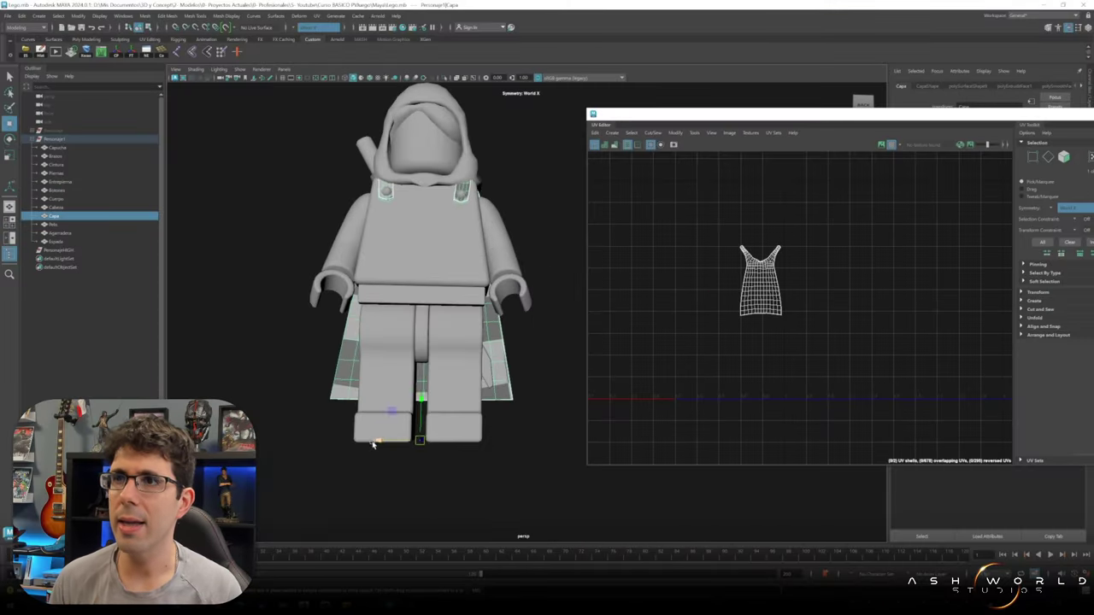
pyautogui.click(418, 171)
pyautogui.press('f')
pyautogui.moveTo(464, 282); pyautogui.dragTo(448, 349, button='right')
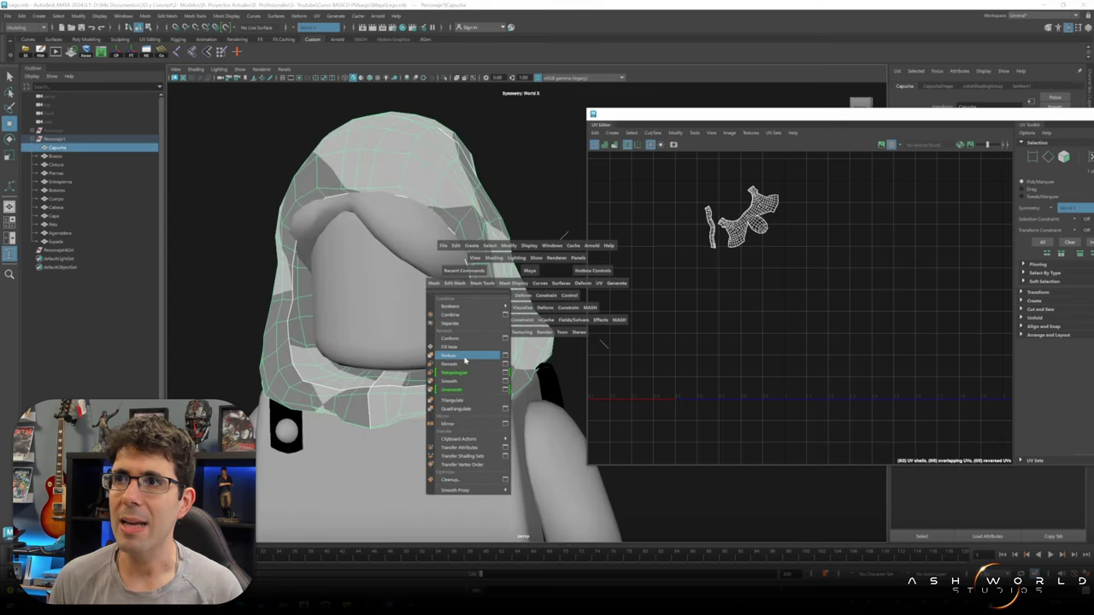
pyautogui.click(488, 259)
pyautogui.hotkey('ctrl', 'h')
pyautogui.moveTo(492, 290); pyautogui.dragTo(498, 286, button='right')
pyautogui.click(68, 147)
pyautogui.press('f')
pyautogui.hotkey('shift', 'h')
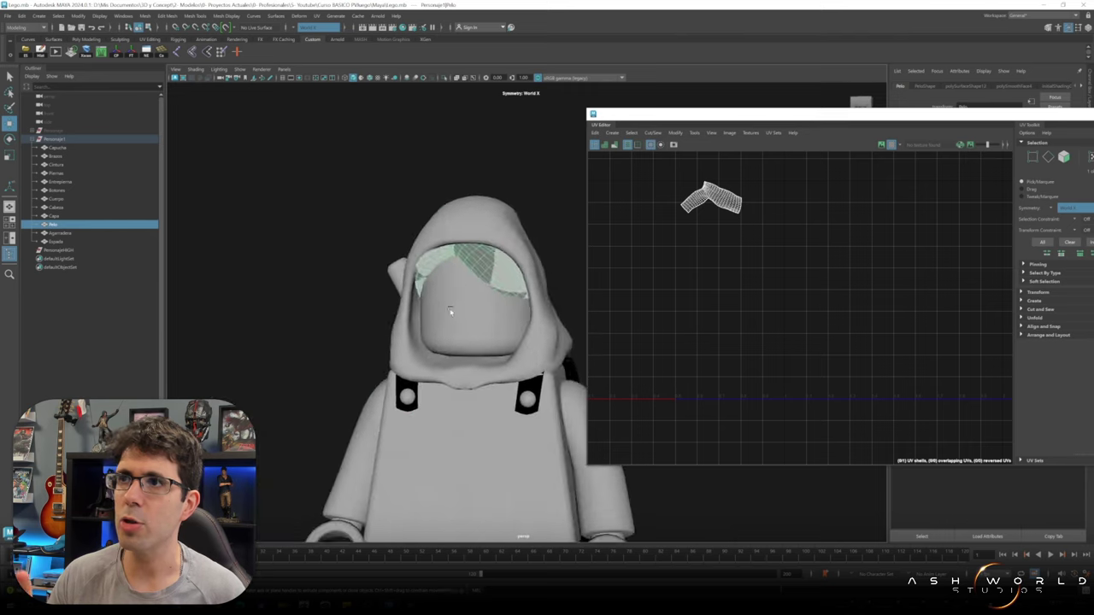
pyautogui.click(128, 227)
pyautogui.click(56, 155)
pyautogui.press('f')
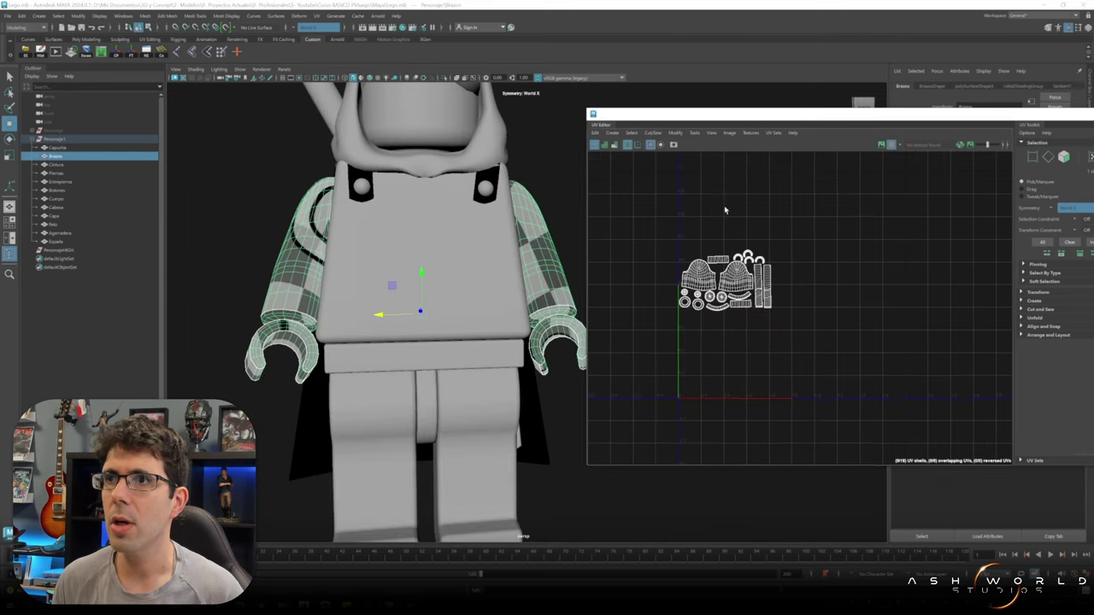
pyautogui.press('space')
pyautogui.click(384, 314)
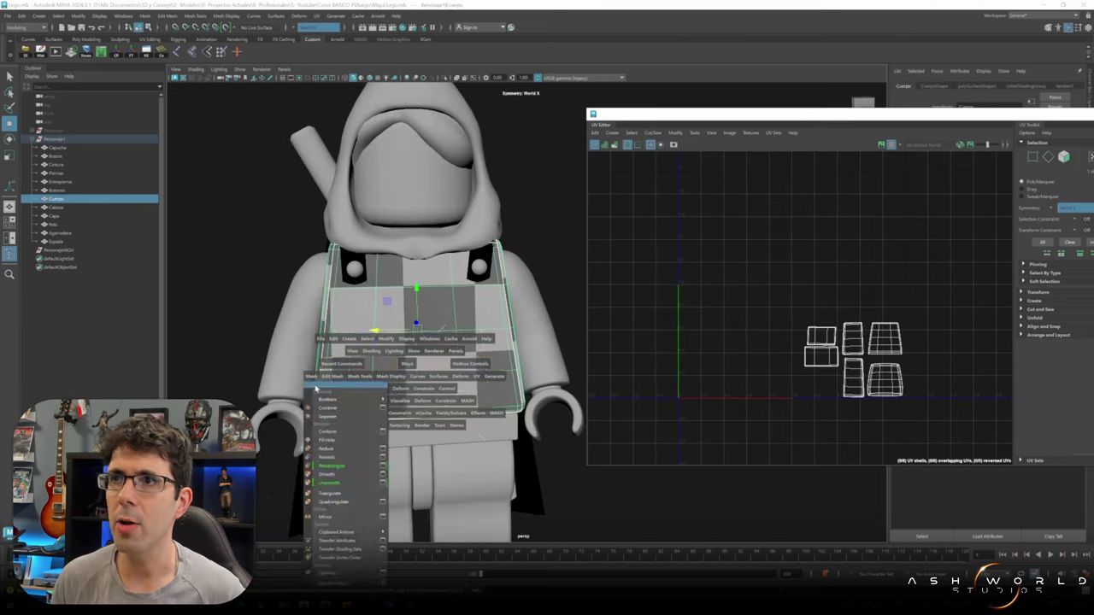
pyautogui.click(401, 397)
pyautogui.press('f')
pyautogui.rightClick(391, 328)
pyautogui.click(430, 363)
pyautogui.rightClick(430, 363)
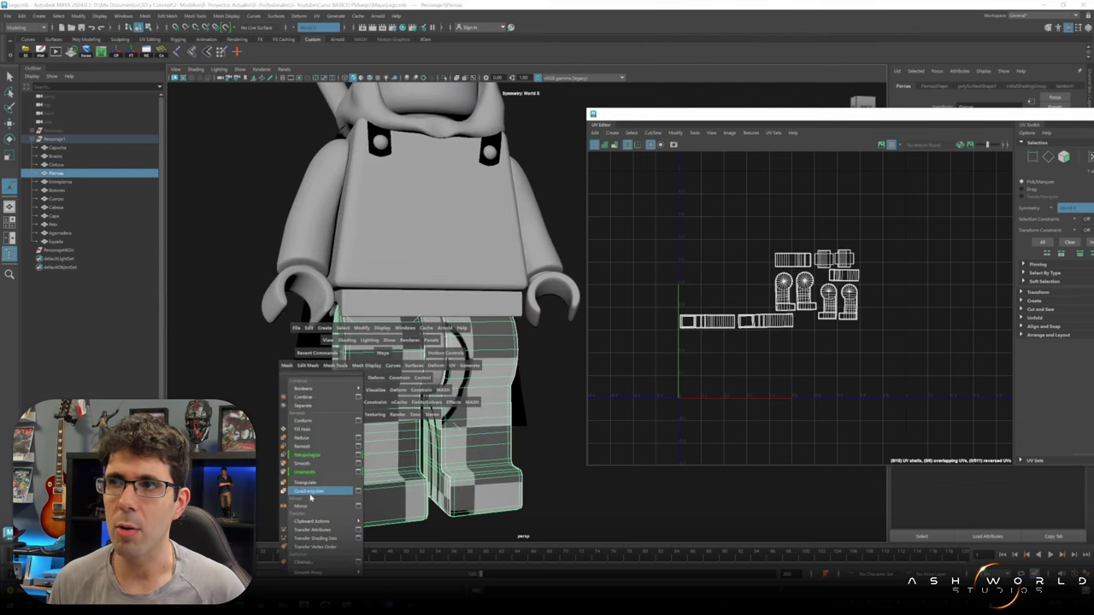
pyautogui.keyDown('alt'); pyautogui.moveTo(430, 363); pyautogui.dragTo(479, 256); pyautogui.keyUp('alt')
pyautogui.click(505, 214)
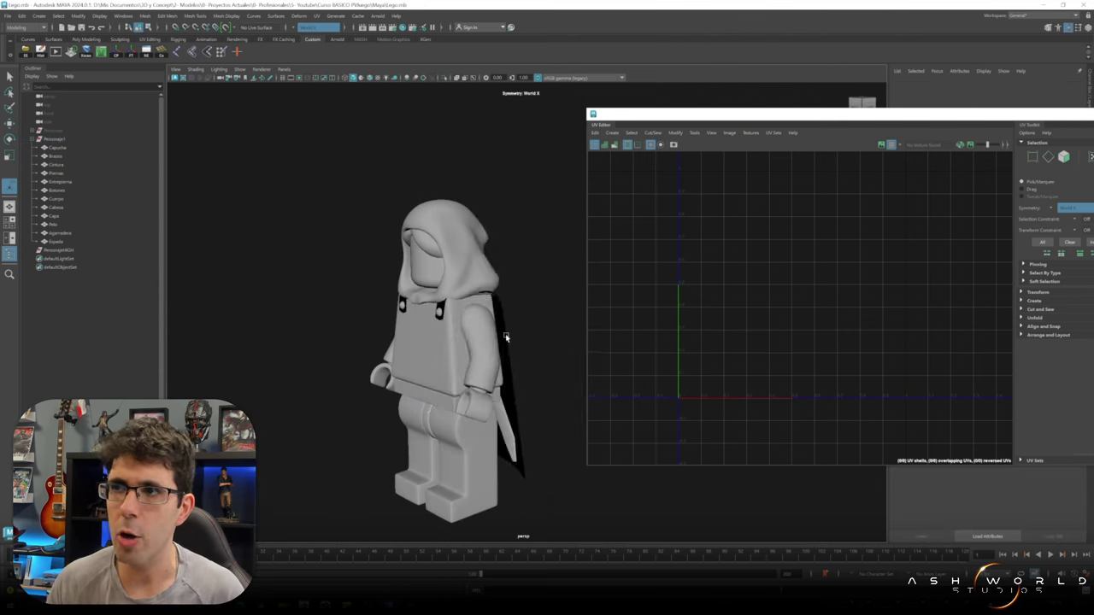
pyautogui.press('space')
pyautogui.click(493, 347)
pyautogui.click(516, 133)
pyautogui.keyDown('alt'); pyautogui.moveTo(478, 256); pyautogui.dragTo(410, 257); pyautogui.keyUp('alt')
pyautogui.scroll(5, 342, 213)
pyautogui.press('space')
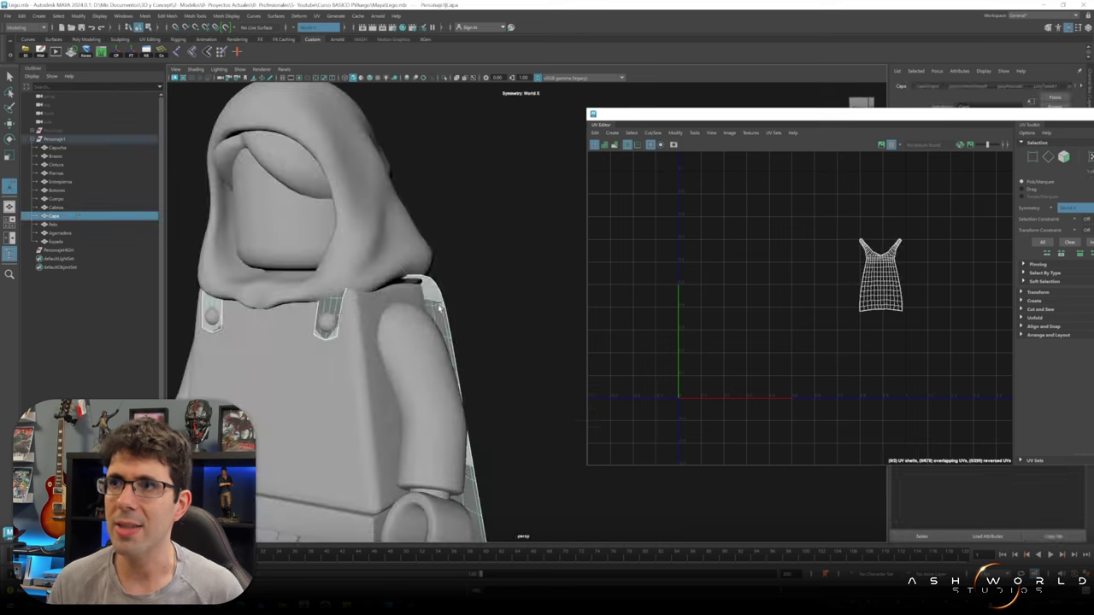
pyautogui.click(506, 113)
pyautogui.click(708, 474)
pyautogui.moveTo(708, 474)
pyautogui.keyDown('alt'); pyautogui.mouseDown()
pyautogui.moveTo(452, 313)
pyautogui.moveTo(447, 349)
pyautogui.moveTo(440, 334)
pyautogui.moveTo(453, 367)
pyautogui.mouseUp(); pyautogui.keyUp('alt')
pyautogui.scroll(-3, 452, 313)
pyautogui.scroll(5, 452, 312)
pyautogui.click(447, 348)
pyautogui.scroll(3, 444, 342)
pyautogui.scroll(4, 453, 367)
pyautogui.click(453, 367)
pyautogui.scroll(-5, 453, 367)
pyautogui.moveTo(453, 368)
pyautogui.keyDown('alt'); pyautogui.mouseDown()
pyautogui.moveTo(462, 204)
pyautogui.moveTo(427, 256)
pyautogui.mouseUp(); pyautogui.keyUp('alt')
pyautogui.scroll(4, 427, 257)
pyautogui.click(461, 213)
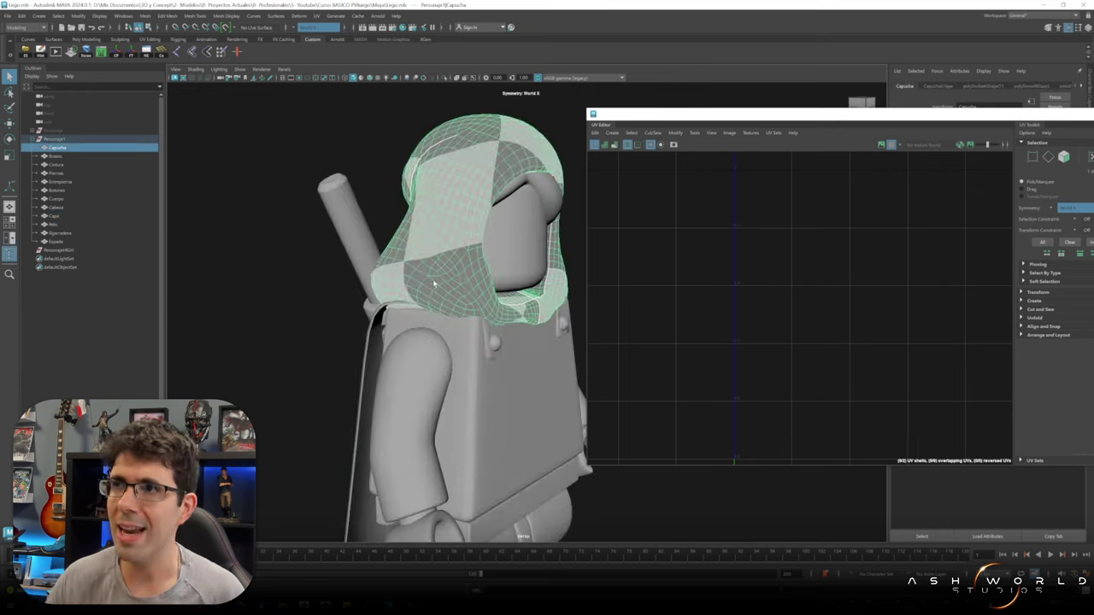
# - Set Symmetry to Off in the status line for the hood
pyautogui.rightClick(415, 291)
pyautogui.click(316, 27)
pyautogui.click(308, 32)
# - Orbit to a close side view of the hood, selecting the cape along the way
pyautogui.moveTo(368, 257)
pyautogui.keyDown('alt'); pyautogui.mouseDown()
pyautogui.moveTo(401, 277)
pyautogui.moveTo(359, 282)
pyautogui.mouseUp(); pyautogui.keyUp('alt')
pyautogui.keyDown('alt'); pyautogui.moveTo(358, 282); pyautogui.dragTo(384, 282, button='right'); pyautogui.keyUp('alt')
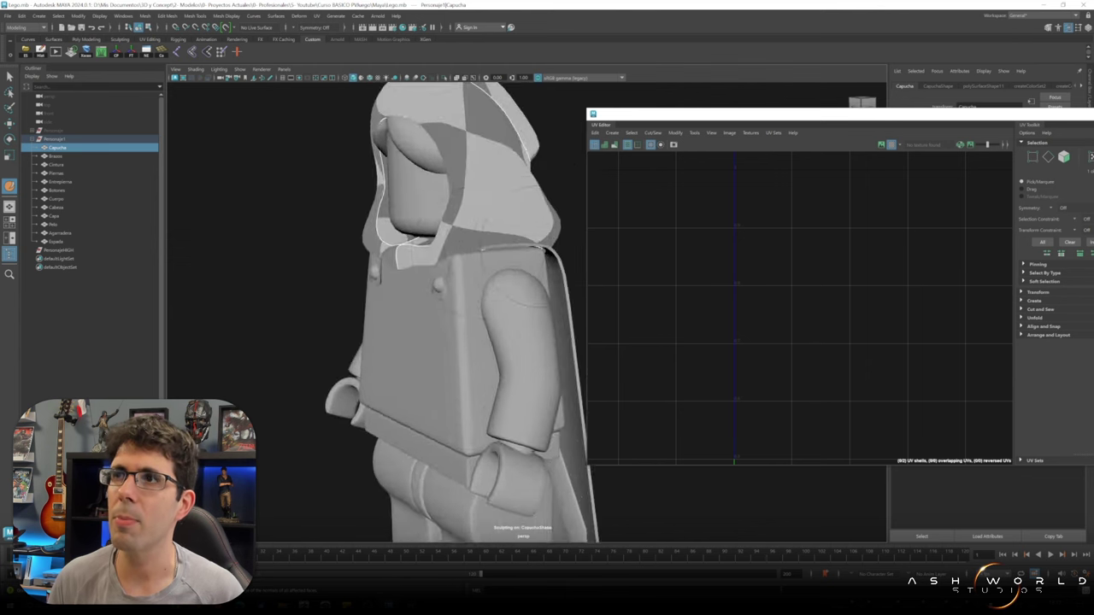
pyautogui.keyDown('alt'); pyautogui.moveTo(384, 282); pyautogui.dragTo(410, 282); pyautogui.keyUp('alt')
pyautogui.keyDown('alt'); pyautogui.moveTo(410, 282); pyautogui.dragTo(445, 282, button='right'); pyautogui.keyUp('alt')
pyautogui.click(387, 289)
pyautogui.moveTo(444, 282)
pyautogui.keyDown('alt'); pyautogui.mouseDown()
pyautogui.moveTo(386, 290)
pyautogui.moveTo(411, 290)
pyautogui.moveTo(436, 257)
pyautogui.mouseUp(); pyautogui.keyUp('alt')
pyautogui.moveTo(436, 256)
pyautogui.keyDown('alt'); pyautogui.mouseDown(button='right')
pyautogui.moveTo(461, 257)
pyautogui.moveTo(430, 243)
pyautogui.mouseUp(button='right'); pyautogui.keyUp('alt')
# - Reselect the hood, keep symmetry off, orbit to its front and frame the whole character
pyautogui.click(430, 244)
pyautogui.moveTo(430, 244)
pyautogui.keyDown('alt'); pyautogui.mouseDown()
pyautogui.moveTo(445, 254)
pyautogui.moveTo(304, 287)
pyautogui.mouseUp(); pyautogui.keyUp('alt')
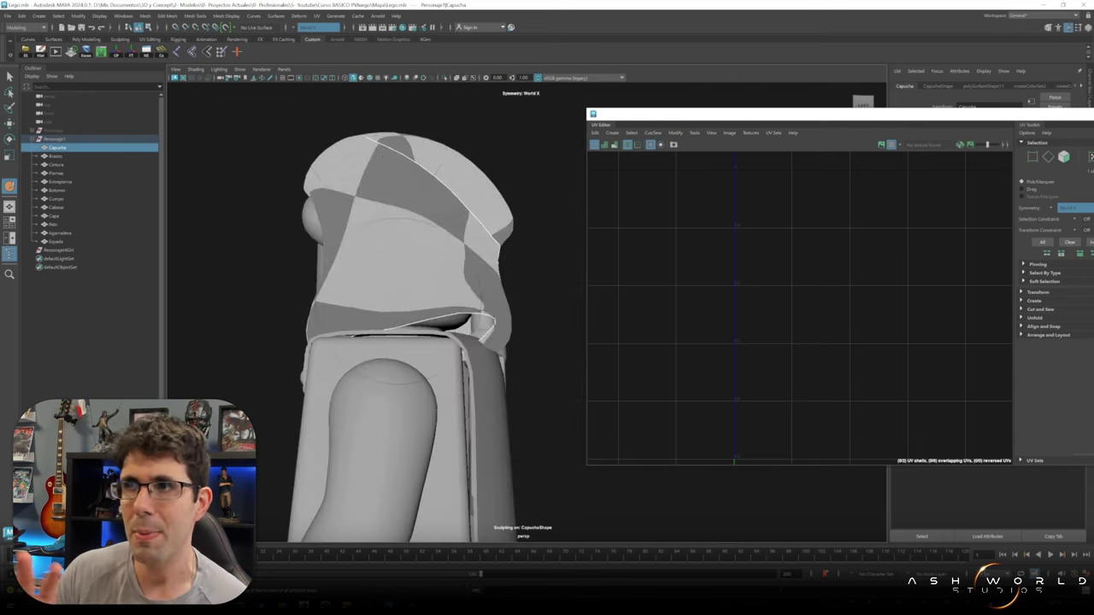
pyautogui.click(309, 32)
pyautogui.moveTo(384, 299)
pyautogui.keyDown('alt'); pyautogui.mouseDown()
pyautogui.moveTo(342, 290)
pyautogui.moveTo(394, 291)
pyautogui.moveTo(359, 248)
pyautogui.mouseUp(); pyautogui.keyUp('alt')
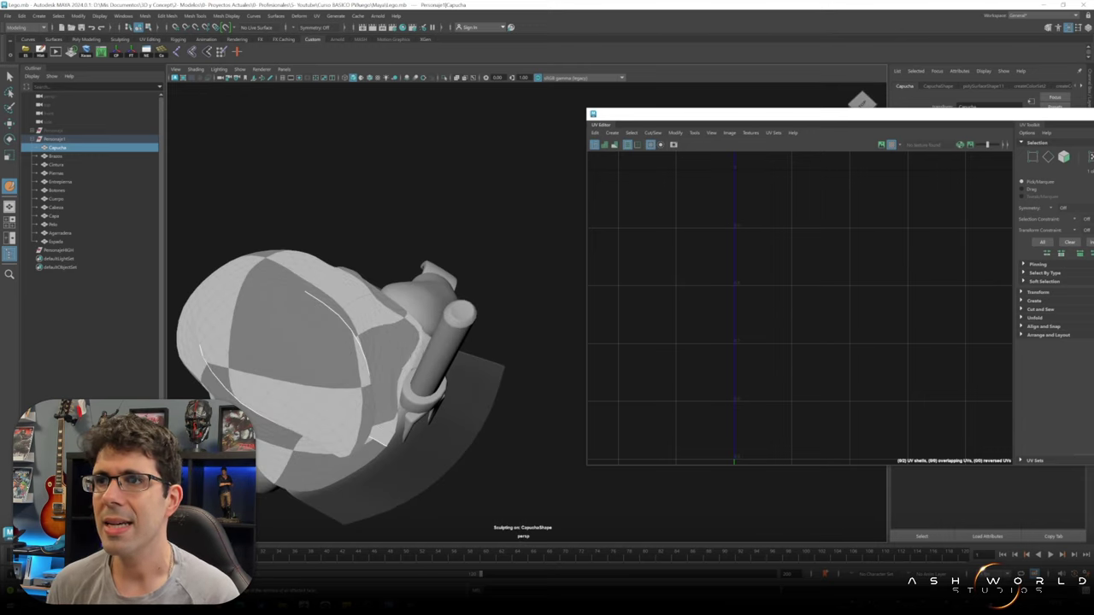
pyautogui.keyDown('alt'); pyautogui.moveTo(359, 248); pyautogui.dragTo(355, 357); pyautogui.keyUp('alt')
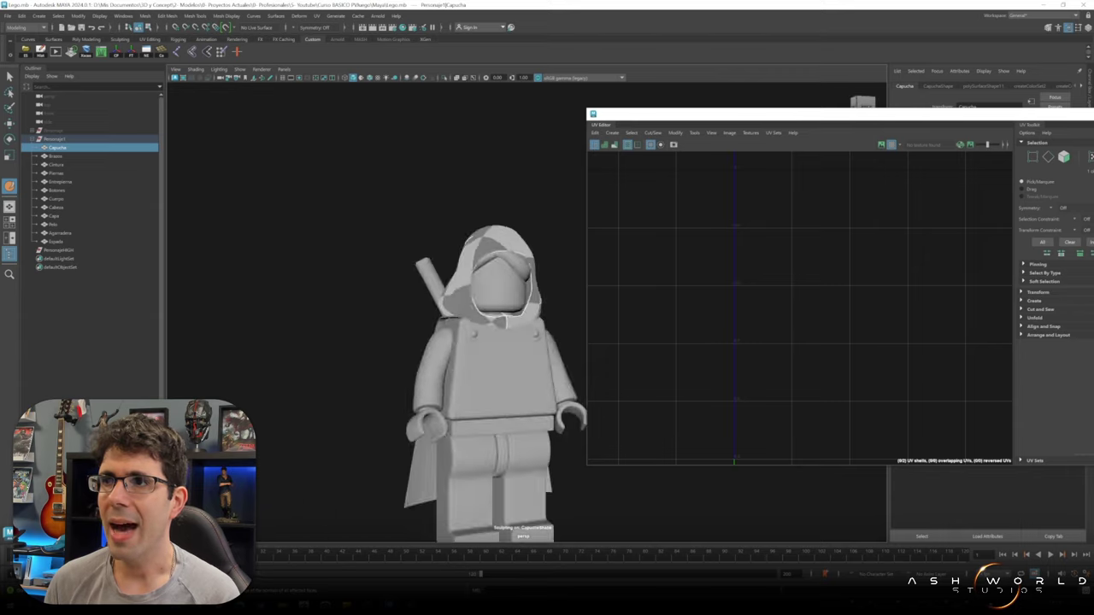
pyautogui.press('f')
pyautogui.press('a')
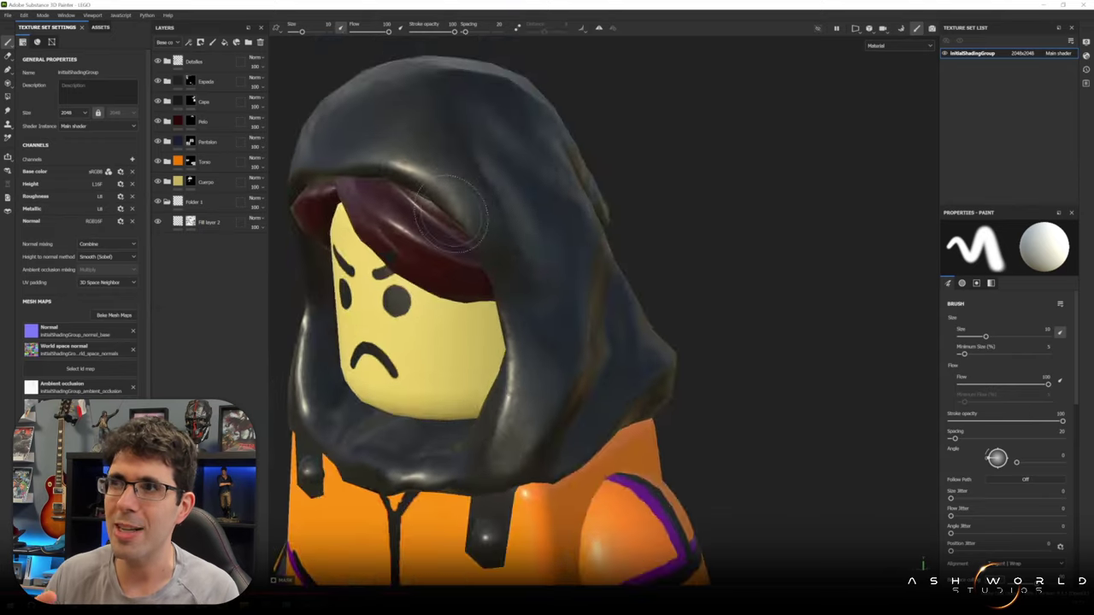
# - Check the texture set Size resolution and save the painted project as LEGO2
pyautogui.click(72, 112)
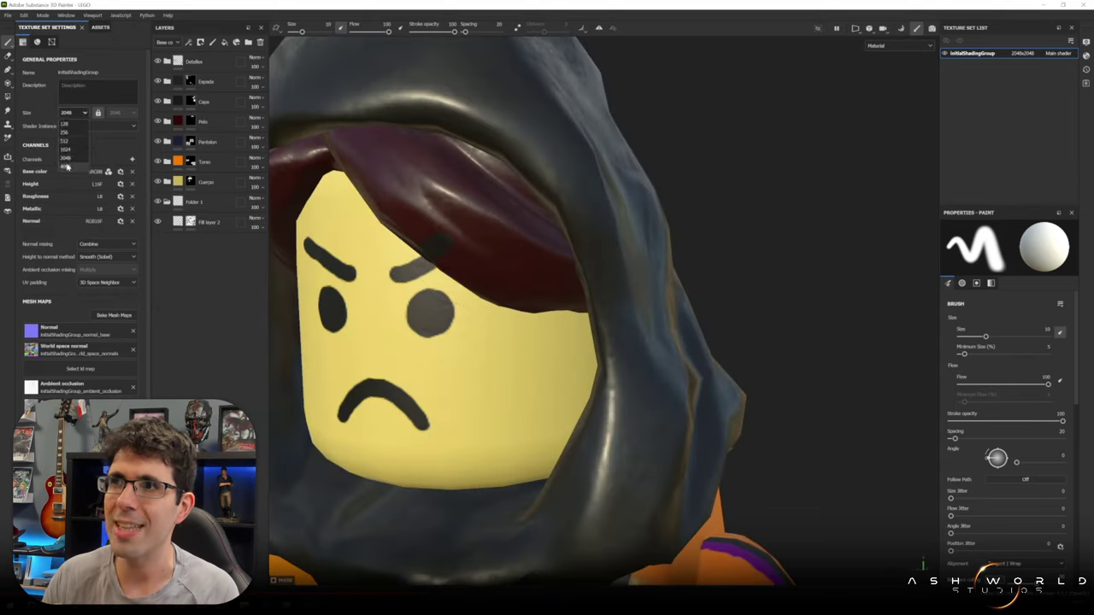
pyautogui.click(70, 163)
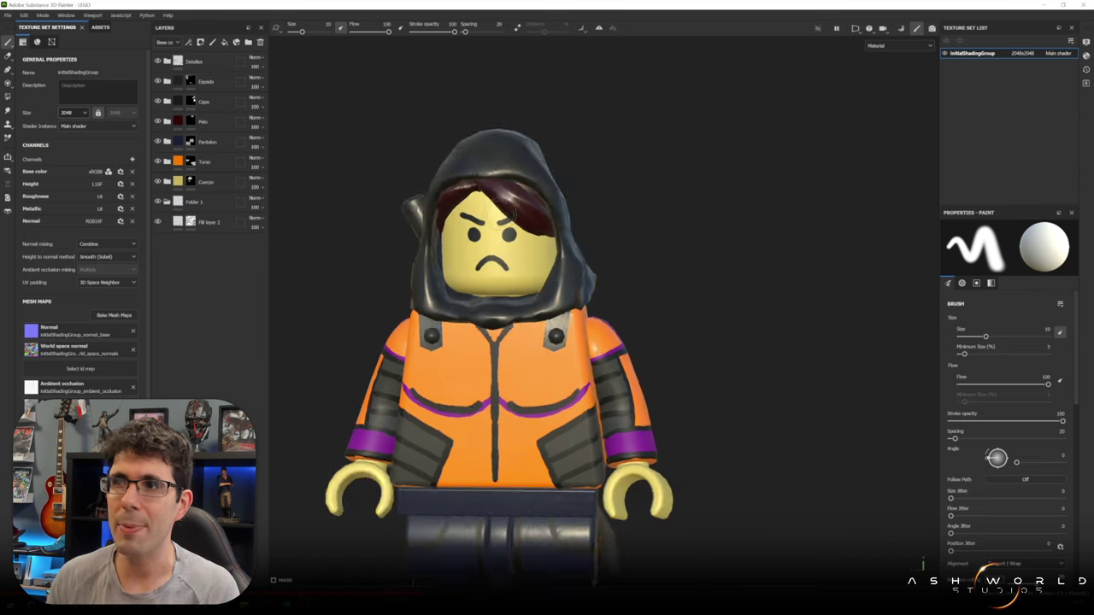
pyautogui.hotkey('ctrl', 'shift', 's')
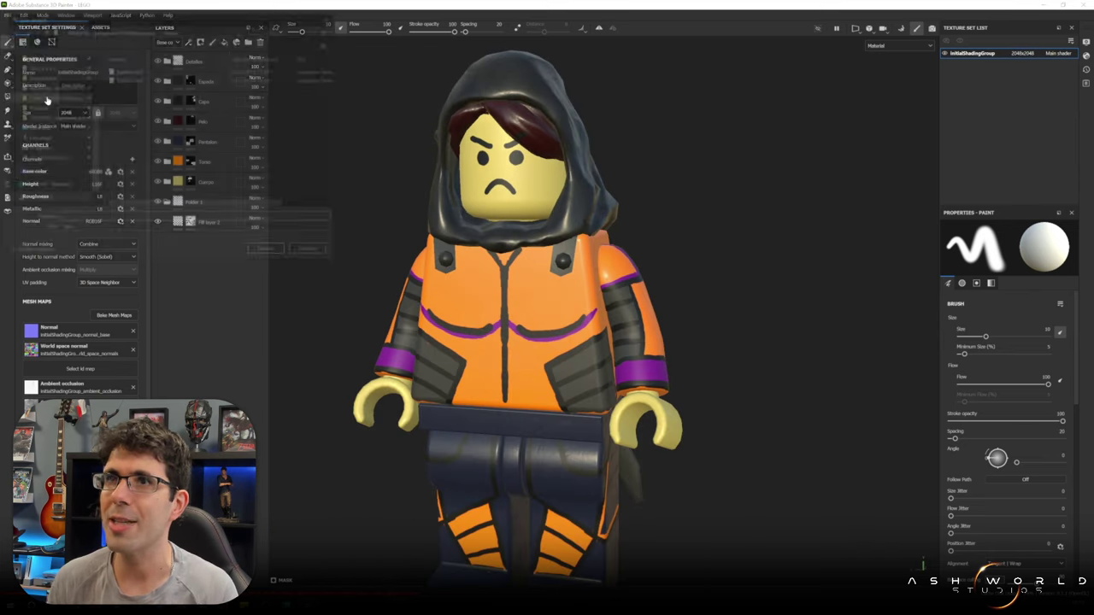
pyautogui.write('LEGO2')
pyautogui.press('Return')
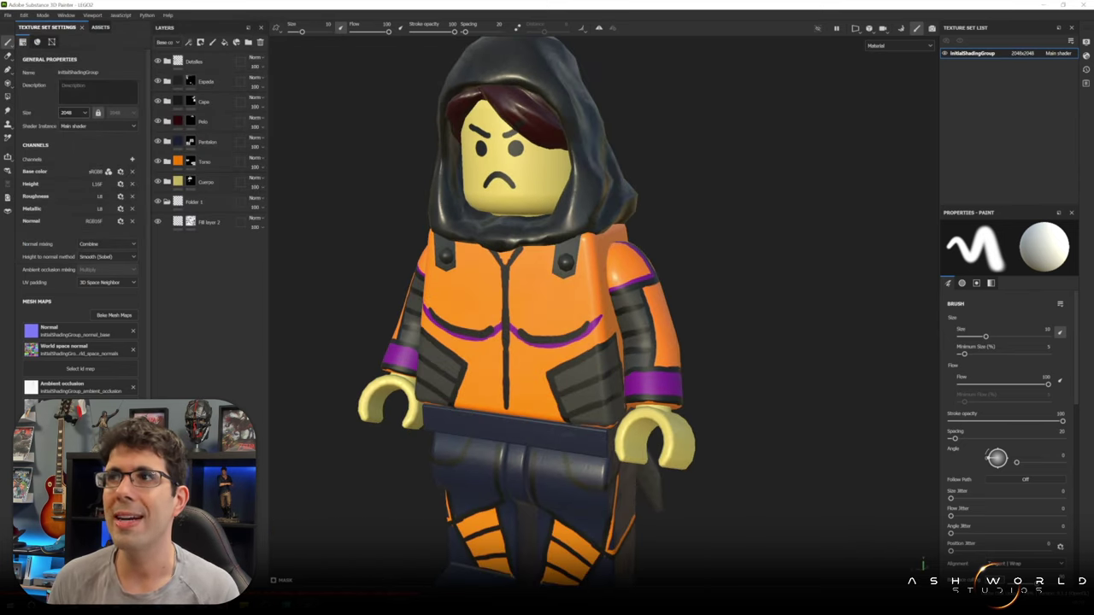
# - Create a new project with the minifigure mesh and frame the untextured white figure
pyautogui.hotkey('ctrl', 'n')
pyautogui.click(622, 374)
pyautogui.keyDown('alt'); pyautogui.moveTo(577, 325); pyautogui.dragTo(403, 352); pyautogui.keyUp('alt')
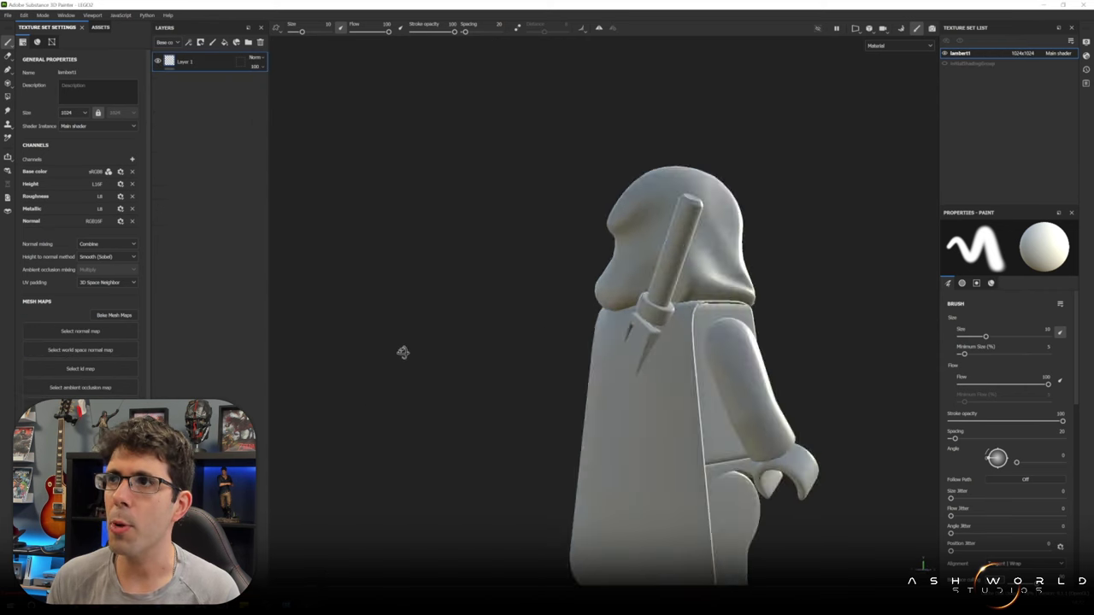
pyautogui.press('f')
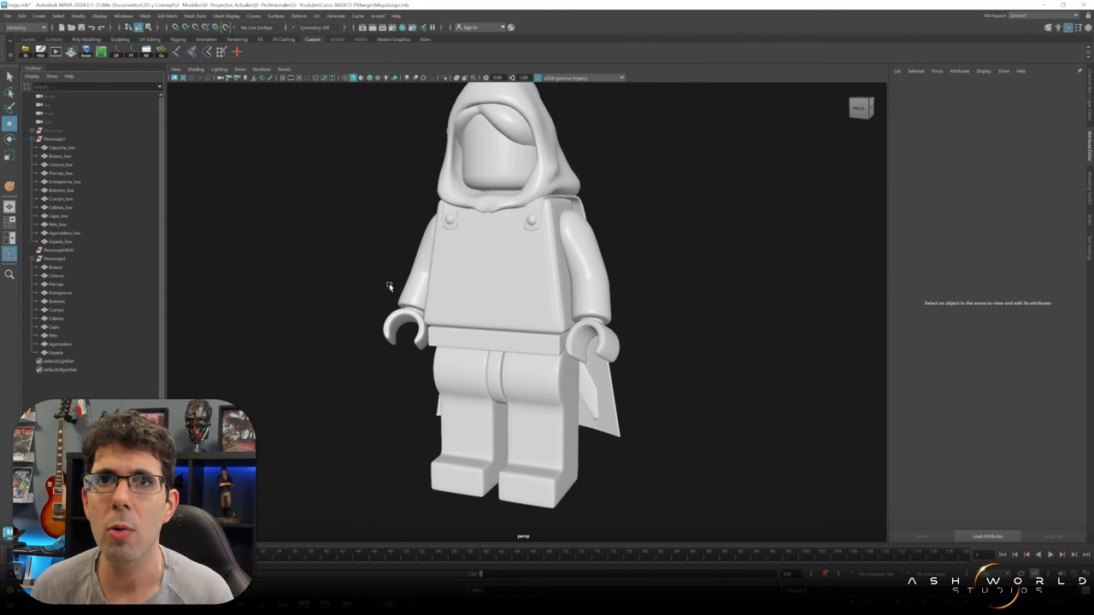
# - Commit Espada_low, then add the _high suffix to Personaje2's arms and following parts, including the hair
pyautogui.click(475, 313)
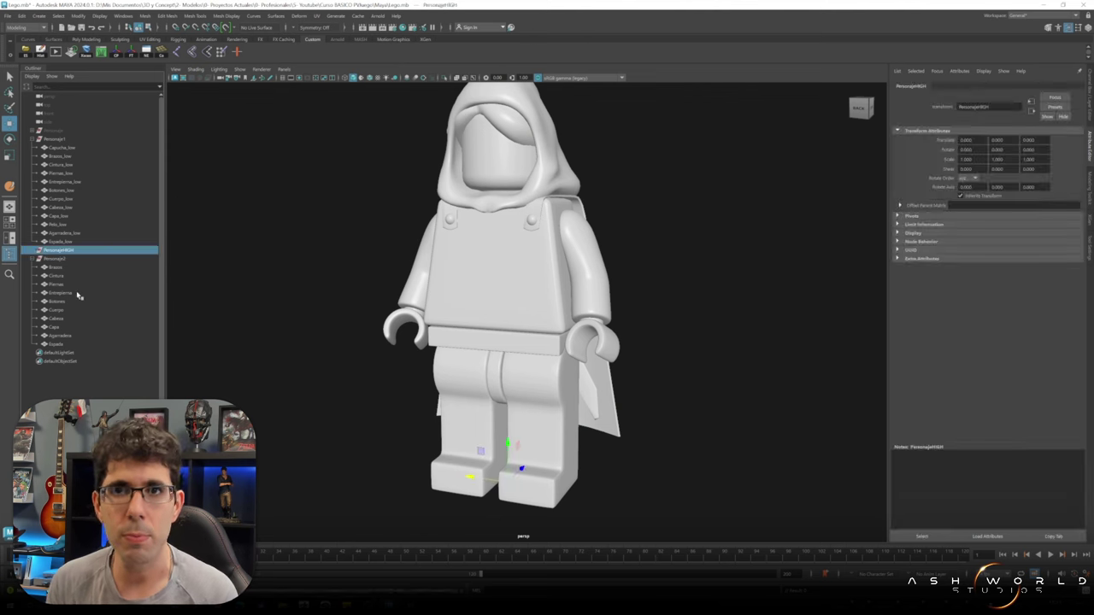
pyautogui.click(56, 259)
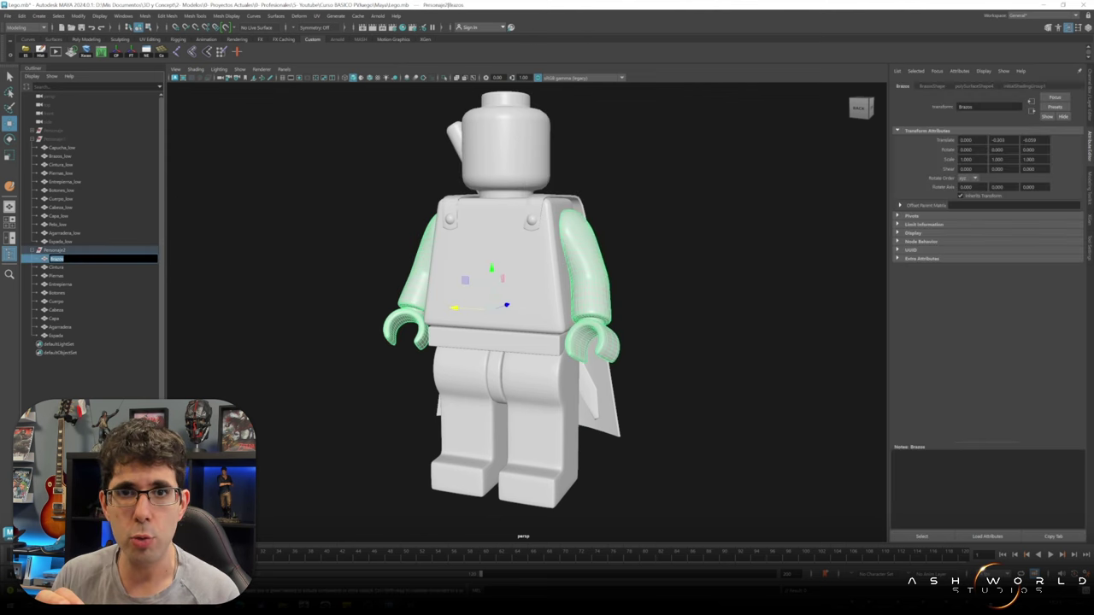
pyautogui.write('_high')
pyautogui.press('Return')
pyautogui.doubleClick(60, 275)
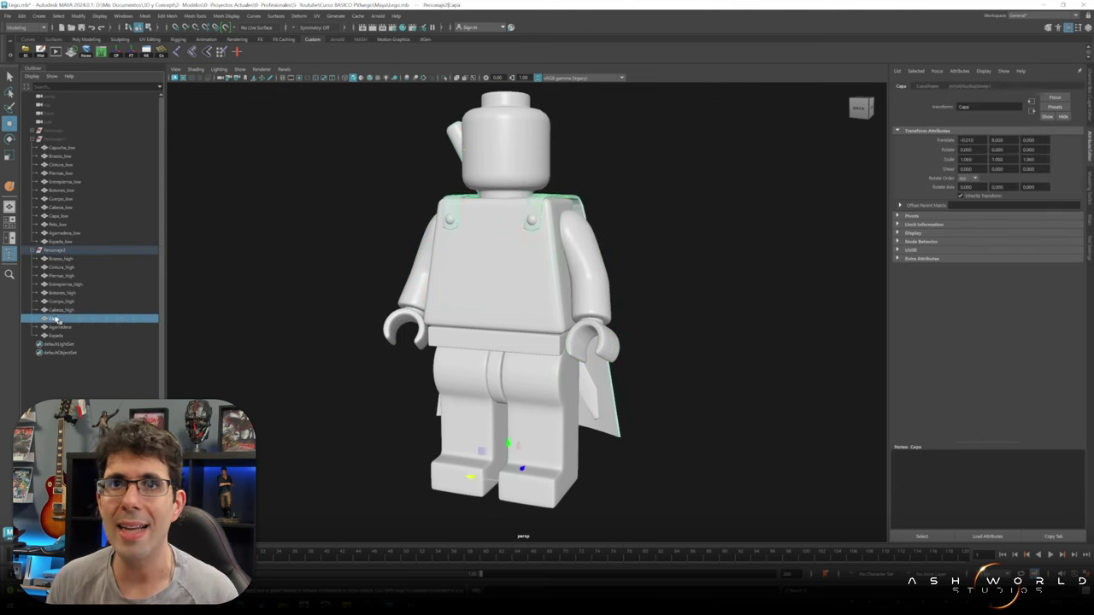
pyautogui.write('_high')
pyautogui.press('Return')
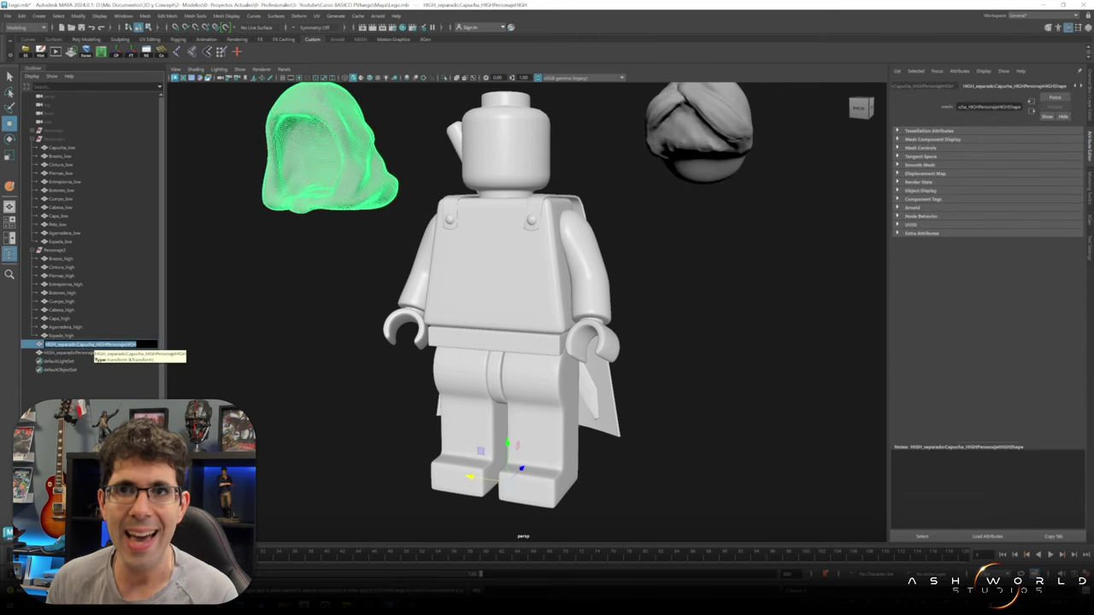
pyautogui.doubleClick(86, 352)
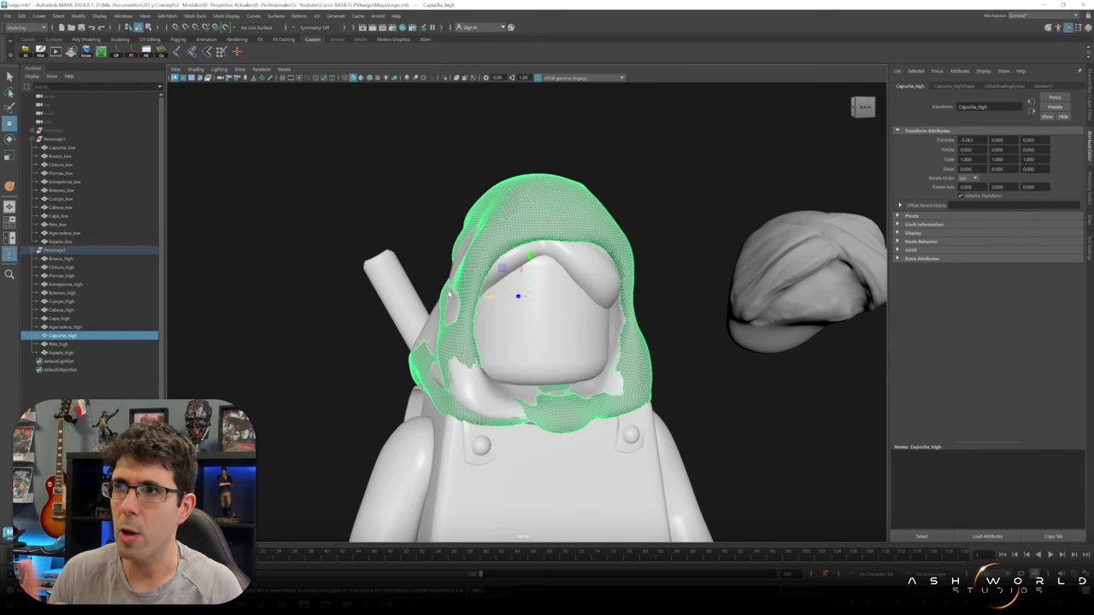
pyautogui.keyDown('alt'); pyautogui.moveTo(449, 294); pyautogui.dragTo(517, 291); pyautogui.keyUp('alt')
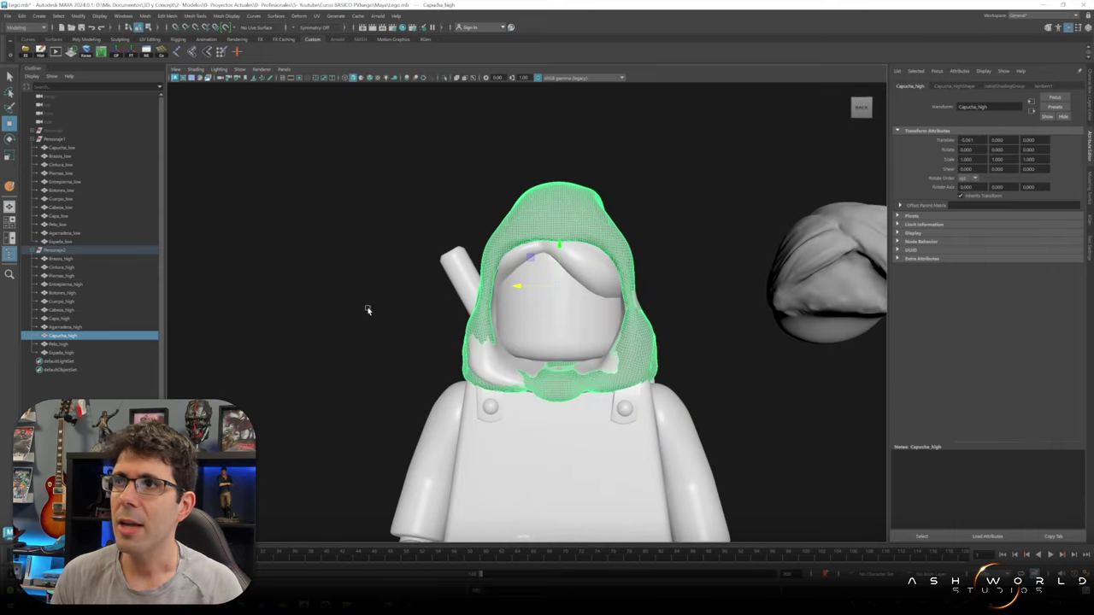
pyautogui.keyDown('alt'); pyautogui.moveTo(368, 311); pyautogui.dragTo(500, 372); pyautogui.keyUp('alt')
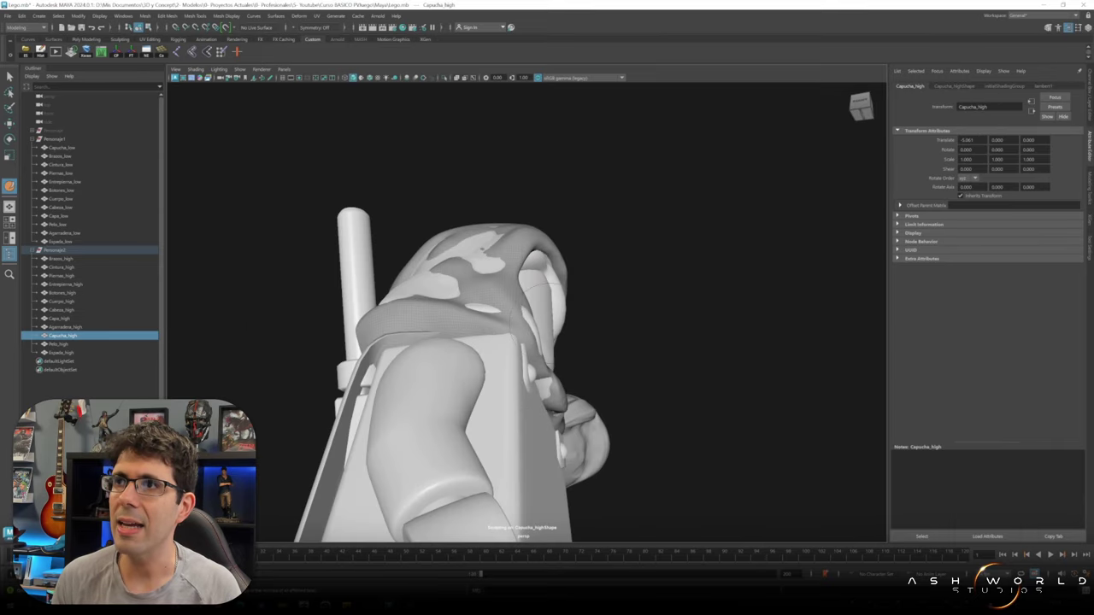
pyautogui.moveTo(376, 325)
pyautogui.keyDown('alt'); pyautogui.mouseDown()
pyautogui.moveTo(453, 298)
pyautogui.moveTo(590, 333)
pyautogui.mouseUp(); pyautogui.keyUp('alt')
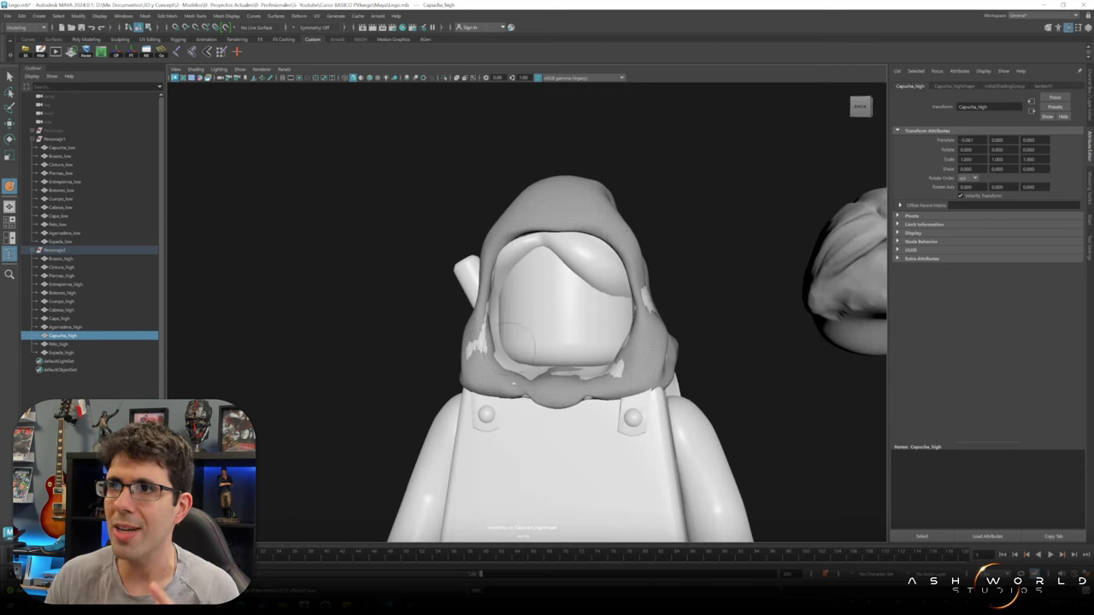
pyautogui.keyDown('alt'); pyautogui.moveTo(513, 387); pyautogui.dragTo(517, 386); pyautogui.keyUp('alt')
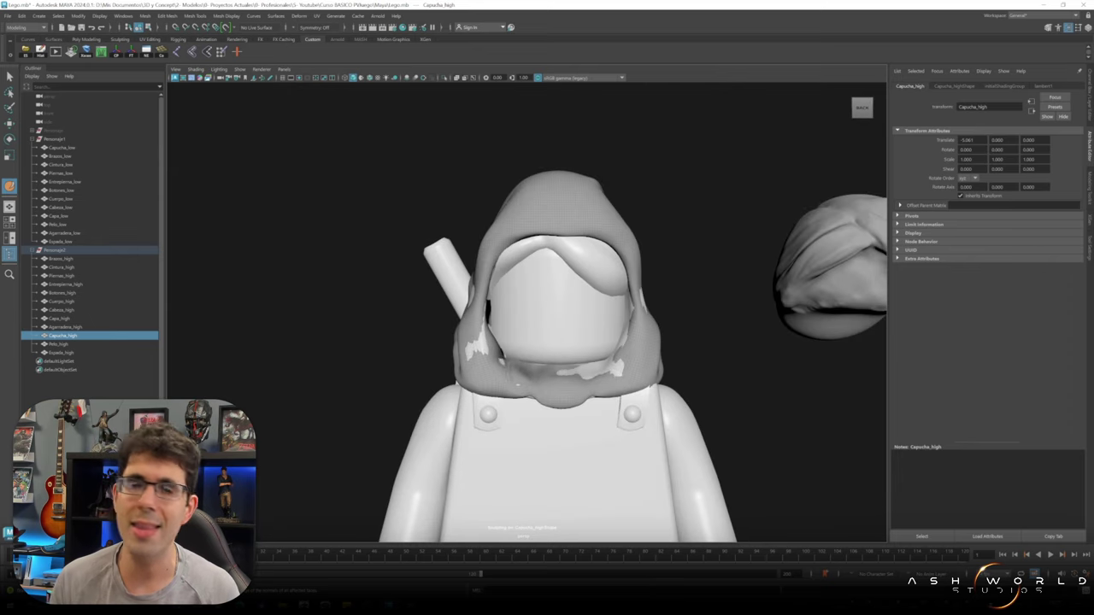
pyautogui.moveTo(517, 387)
pyautogui.keyDown('alt'); pyautogui.mouseDown()
pyautogui.moveTo(457, 353)
pyautogui.moveTo(513, 359)
pyautogui.moveTo(479, 376)
pyautogui.moveTo(530, 367)
pyautogui.moveTo(462, 368)
pyautogui.mouseUp(); pyautogui.keyUp('alt')
pyautogui.click(735, 257)
# - Import the OBJ, answer the polygon-split prompt, and orbit over the cape, gold stick and frame piece
pyautogui.moveTo(734, 256)
pyautogui.mouseDown()
pyautogui.moveTo(393, 282)
pyautogui.moveTo(495, 286)
pyautogui.mouseUp()
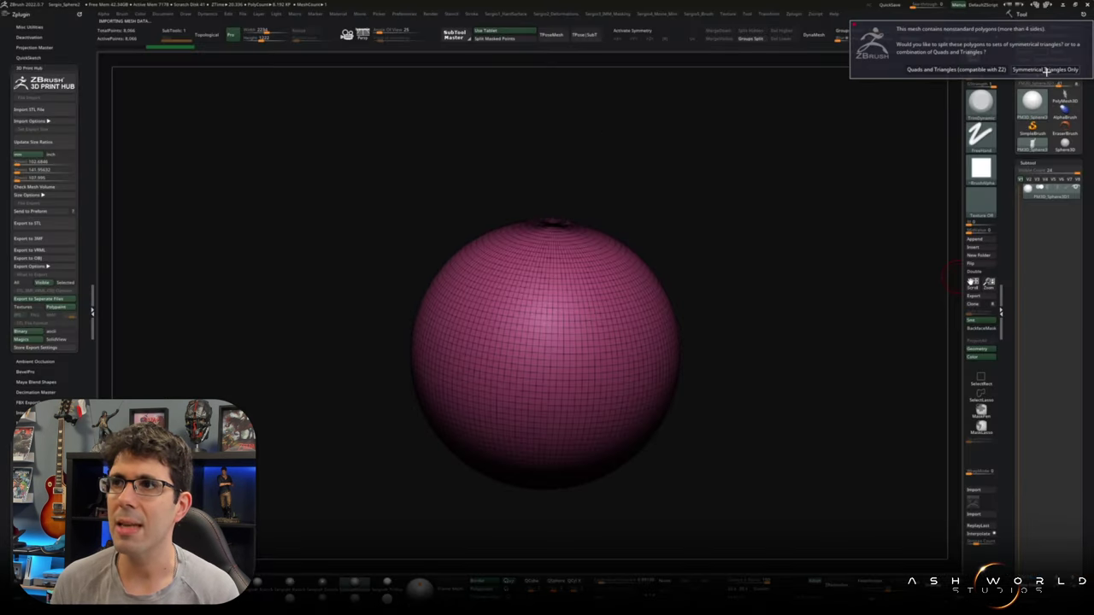
pyautogui.click(951, 73)
pyautogui.moveTo(598, 257)
pyautogui.mouseDown()
pyautogui.moveTo(635, 230)
pyautogui.moveTo(541, 366)
pyautogui.mouseUp()
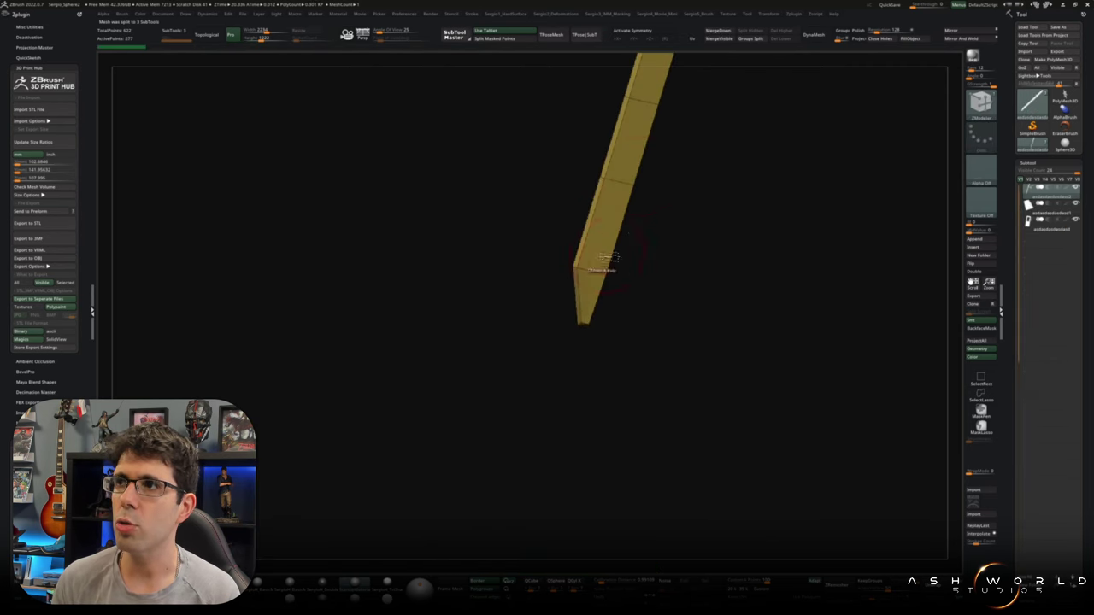
pyautogui.moveTo(603, 262)
pyautogui.mouseDown()
pyautogui.moveTo(547, 268)
pyautogui.moveTo(464, 305)
pyautogui.moveTo(683, 205)
pyautogui.mouseUp()
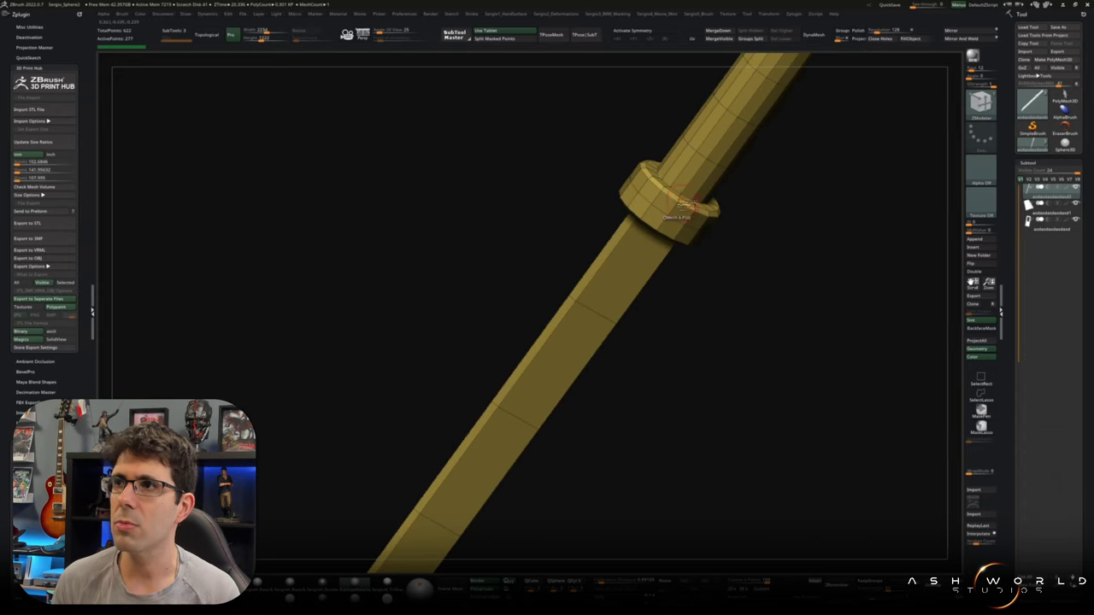
pyautogui.moveTo(593, 274); pyautogui.dragTo(615, 373)
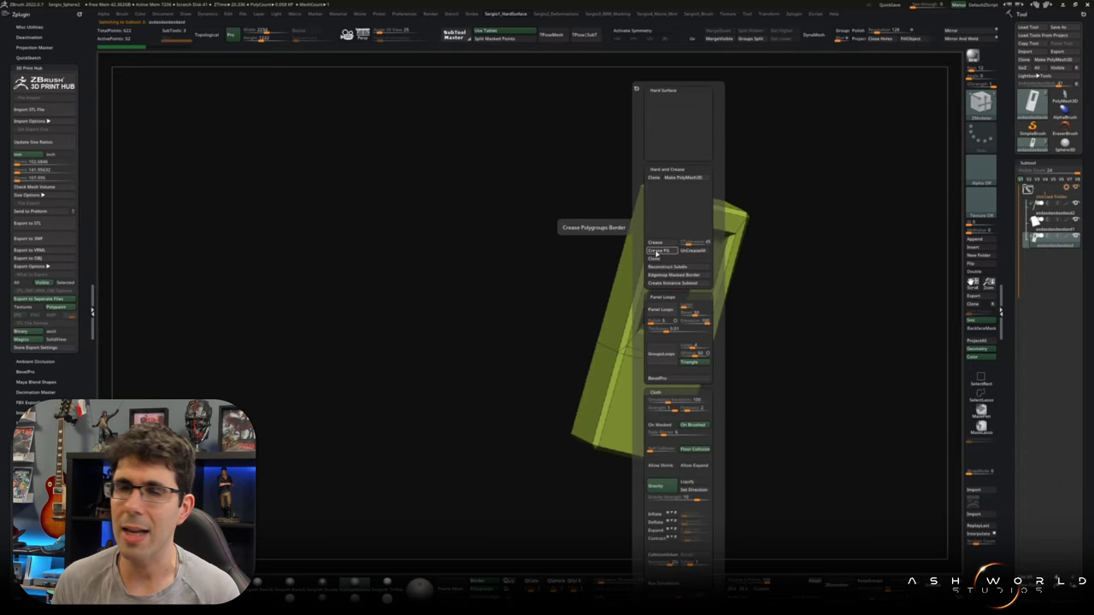
# - Crease the frame subtool's polygroup borders with Crease PG and orbit to inspect it
pyautogui.click(665, 248)
pyautogui.moveTo(664, 249); pyautogui.dragTo(703, 214)
pyautogui.rightClick(654, 351)
pyautogui.moveTo(598, 371)
pyautogui.mouseDown()
pyautogui.moveTo(477, 318)
pyautogui.moveTo(549, 220)
pyautogui.moveTo(675, 244)
pyautogui.mouseUp()
pyautogui.keyDown('shift'); pyautogui.moveTo(418, 354); pyautogui.dragTo(403, 325); pyautogui.keyUp('shift')
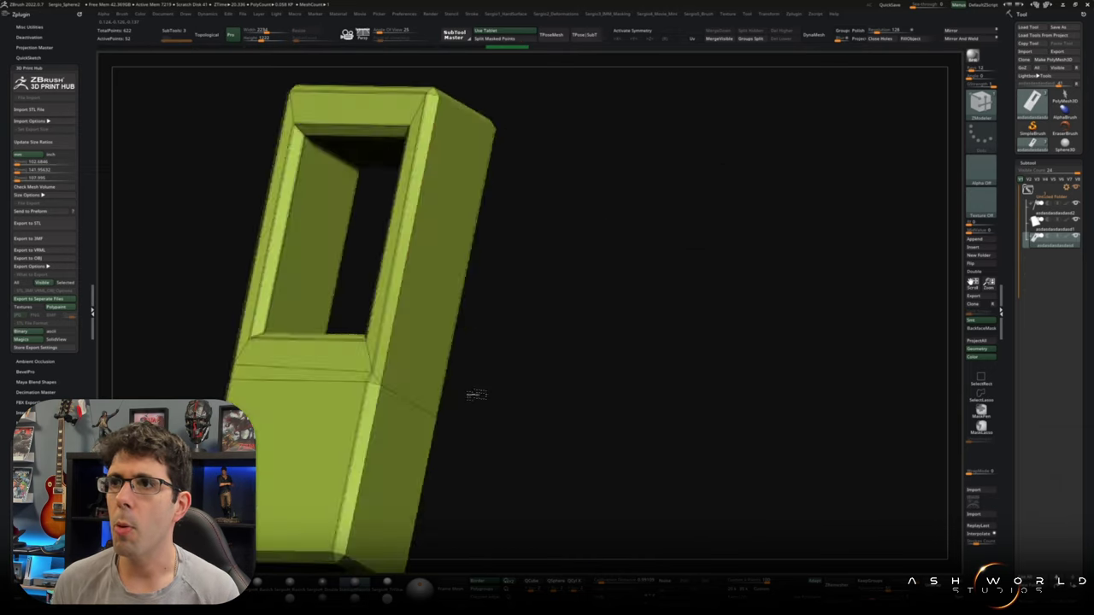
pyautogui.rightClick(483, 342)
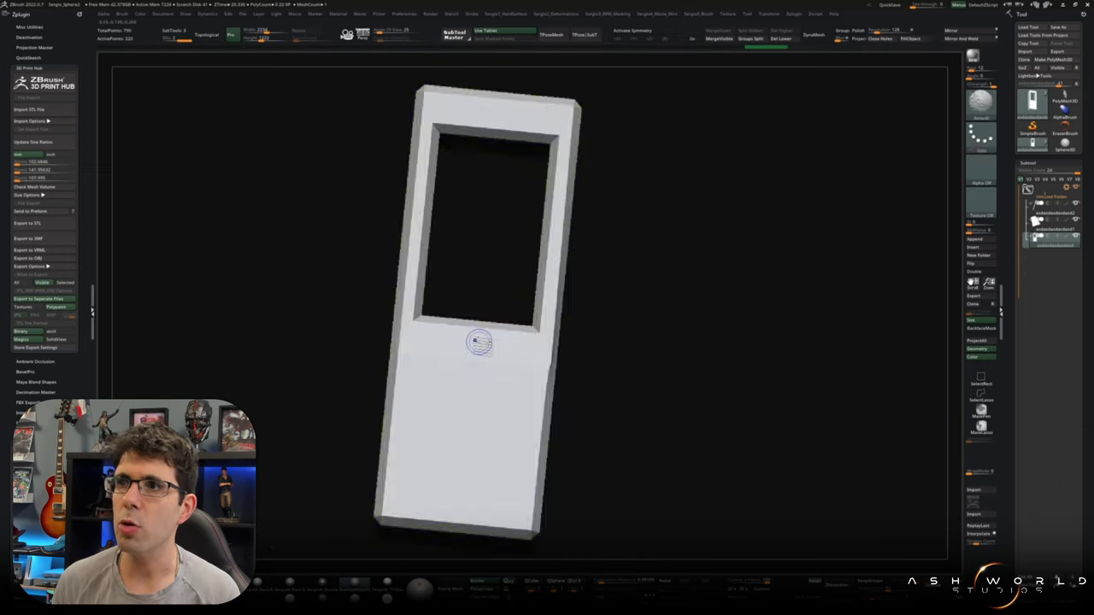
pyautogui.moveTo(410, 350); pyautogui.dragTo(327, 365)
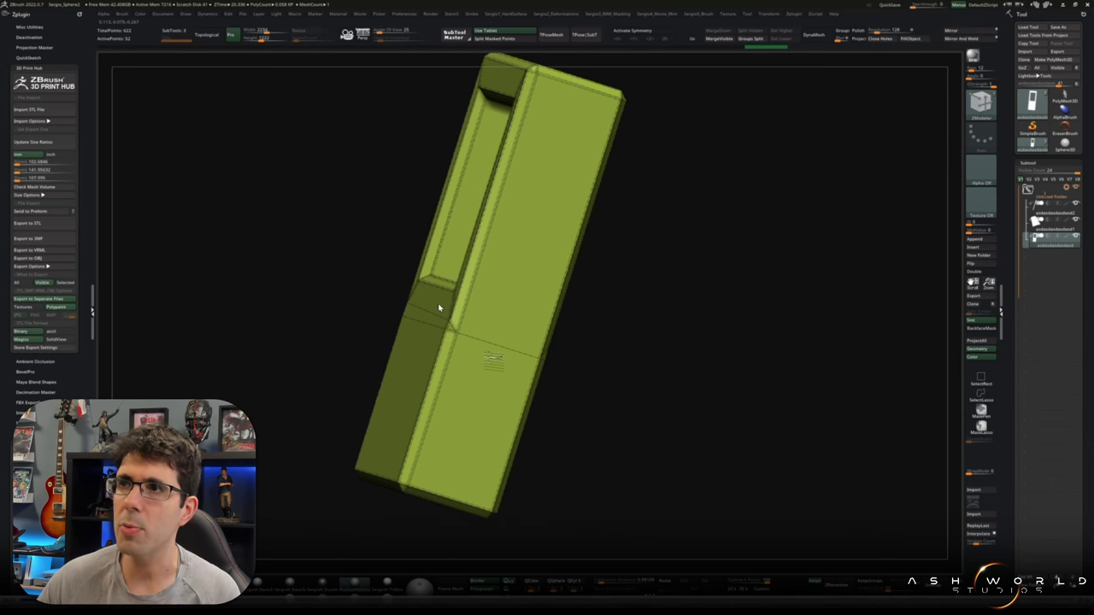
pyautogui.moveTo(462, 376)
pyautogui.mouseDown(button='right')
pyautogui.moveTo(532, 447)
pyautogui.moveTo(576, 442)
pyautogui.moveTo(513, 342)
pyautogui.moveTo(586, 303)
pyautogui.mouseUp(button='right')
# - Crease the edge loops across the frame's lower joint with ZModeler Edge > Crease
pyautogui.press('space')
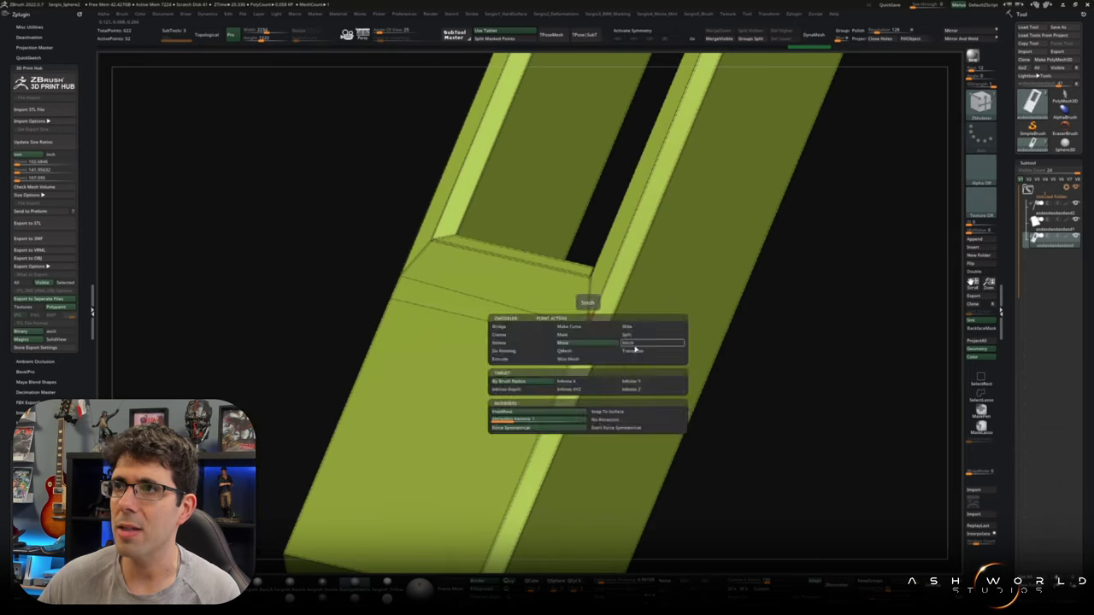
pyautogui.moveTo(389, 291); pyautogui.dragTo(428, 338, button='right')
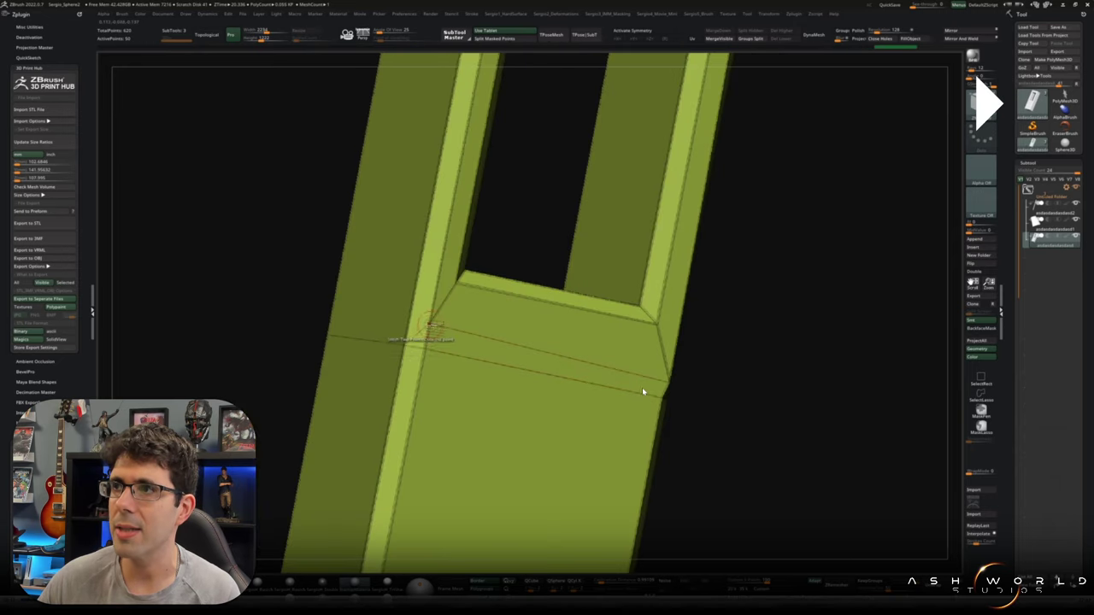
pyautogui.moveTo(641, 387); pyautogui.dragTo(642, 393, button='right')
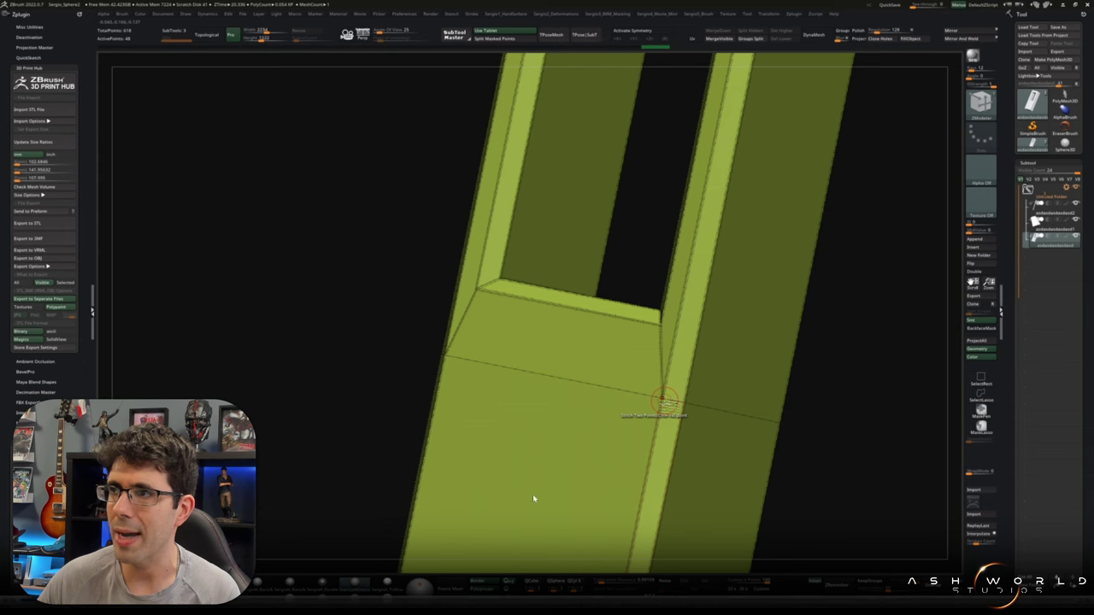
pyautogui.moveTo(662, 398)
pyautogui.mouseDown(button='right')
pyautogui.moveTo(586, 378)
pyautogui.moveTo(578, 319)
pyautogui.moveTo(549, 322)
pyautogui.moveTo(651, 205)
pyautogui.mouseUp(button='right')
pyautogui.keyDown('alt'); pyautogui.click(550, 322); pyautogui.keyUp('alt')
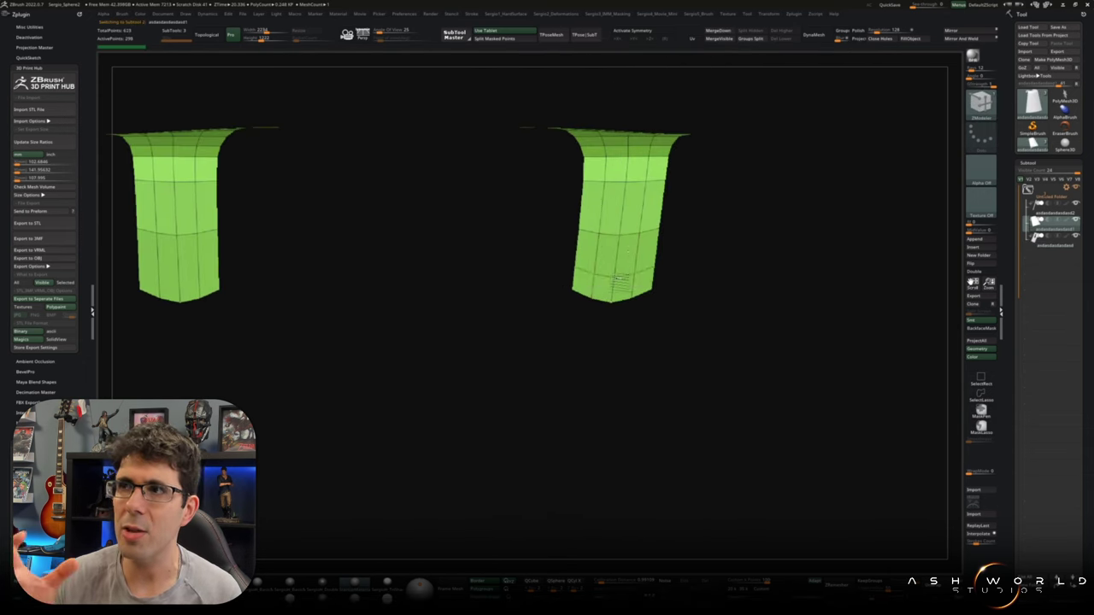
# - Show and frame the whole cape, then zoom toward the sword's forked pin
pyautogui.keyDown('ctrl'); pyautogui.keyDown('shift'); pyautogui.click(651, 205); pyautogui.keyUp('shift'); pyautogui.keyUp('ctrl')
pyautogui.press('f')
pyautogui.moveTo(778, 217)
pyautogui.mouseDown(button='right')
pyautogui.moveTo(570, 334)
pyautogui.moveTo(611, 329)
pyautogui.mouseUp(button='right')
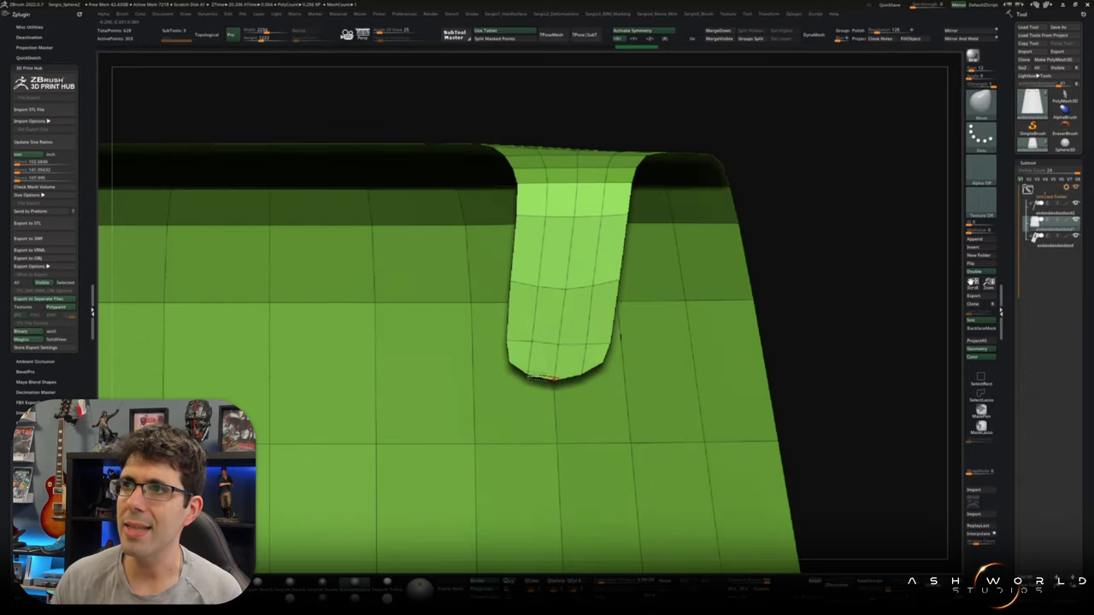
pyautogui.moveTo(572, 368)
pyautogui.mouseDown(button='right')
pyautogui.moveTo(556, 231)
pyautogui.moveTo(577, 382)
pyautogui.moveTo(466, 315)
pyautogui.mouseUp(button='right')
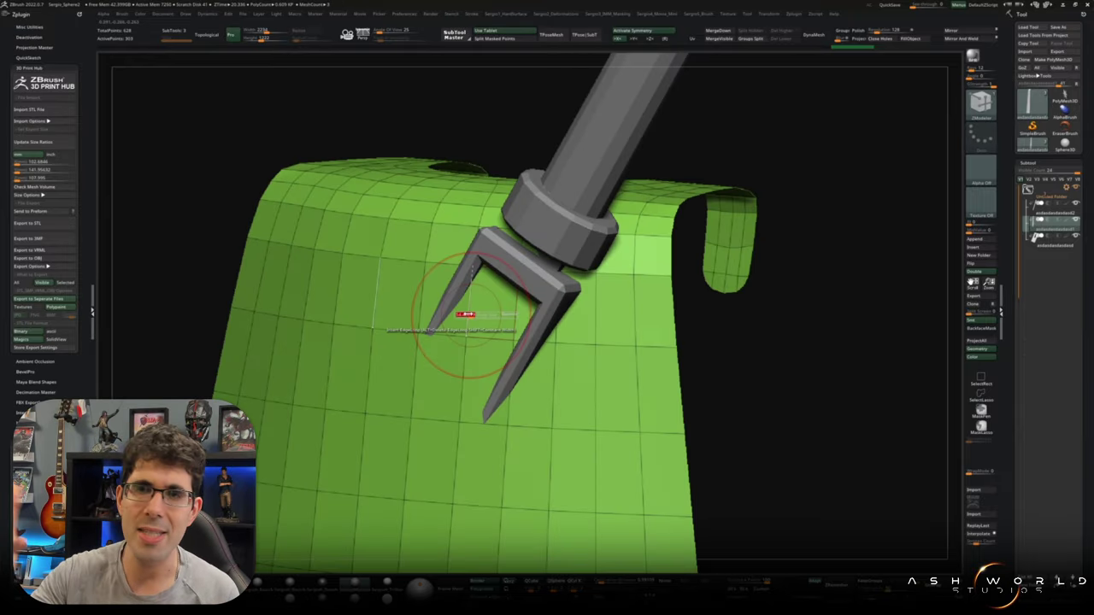
pyautogui.moveTo(466, 315); pyautogui.dragTo(514, 331, button='right')
# - Delete a block of cape polygons around the fork with ZModeler Polygon > Delete and inspect the hole
pyautogui.press('space')
pyautogui.click(462, 307)
pyautogui.moveTo(492, 316); pyautogui.dragTo(658, 339)
pyautogui.moveTo(659, 339); pyautogui.dragTo(603, 370, button='right')
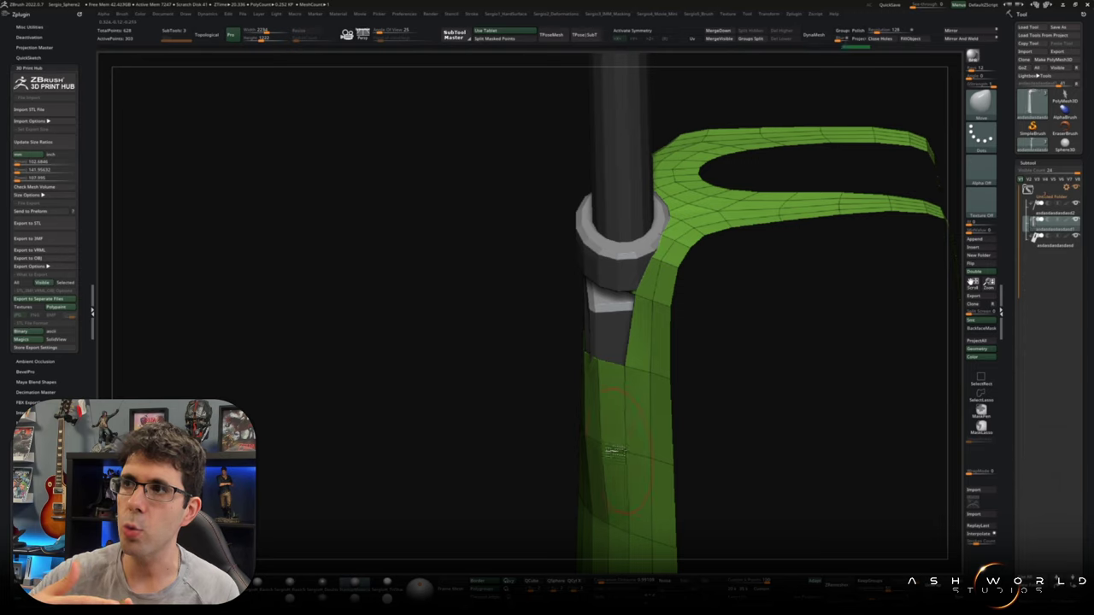
pyautogui.moveTo(603, 445)
pyautogui.mouseDown(button='right')
pyautogui.moveTo(659, 354)
pyautogui.moveTo(641, 223)
pyautogui.mouseUp(button='right')
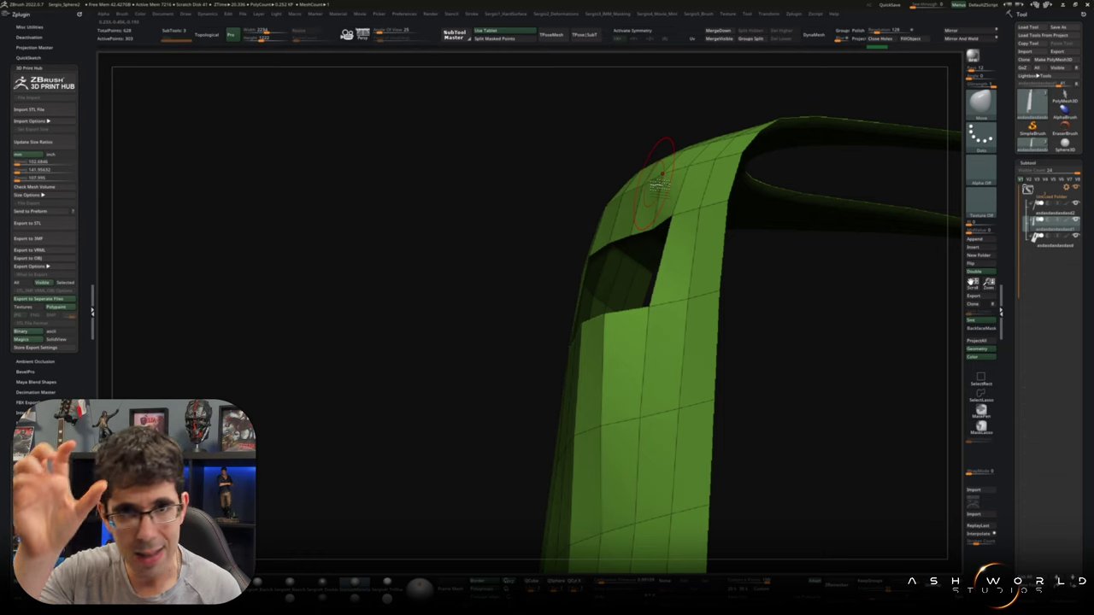
pyautogui.moveTo(665, 219)
pyautogui.mouseDown(button='right')
pyautogui.moveTo(620, 220)
pyautogui.moveTo(605, 203)
pyautogui.moveTo(504, 214)
pyautogui.moveTo(556, 225)
pyautogui.mouseUp(button='right')
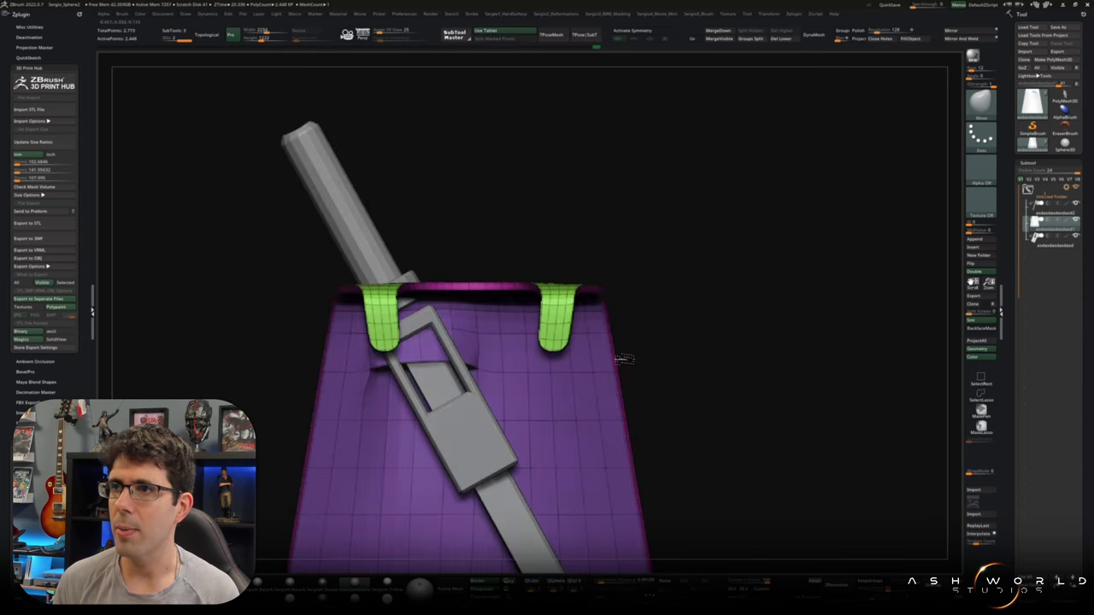
# - Orbit to a front view of the cape and zoom in on a shoulder flap from below
pyautogui.moveTo(489, 415); pyautogui.dragTo(536, 427, button='right')
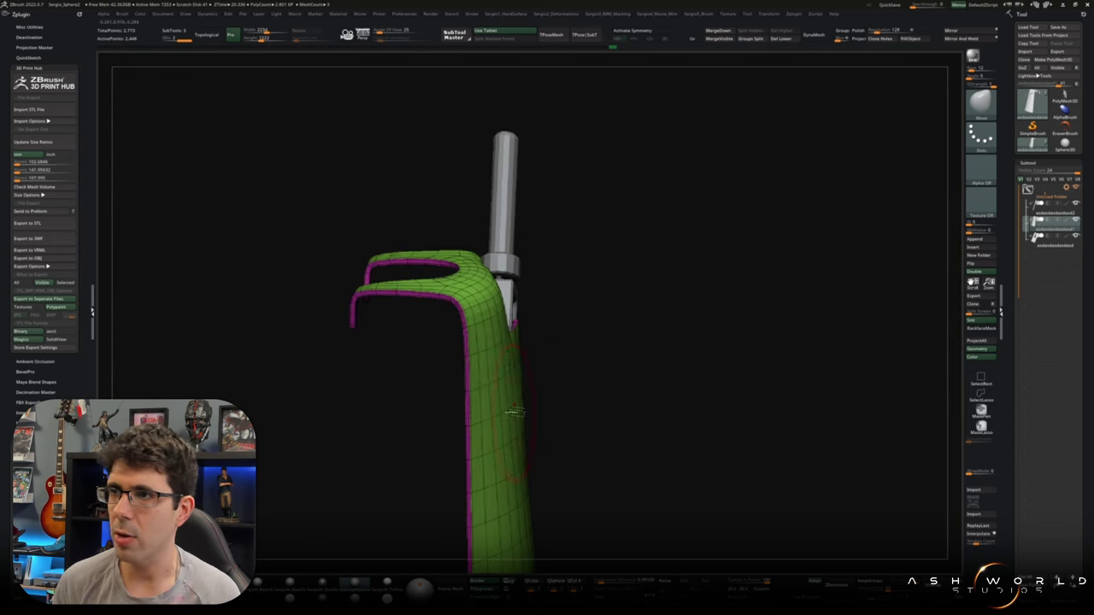
pyautogui.moveTo(510, 494); pyautogui.dragTo(503, 344, button='right')
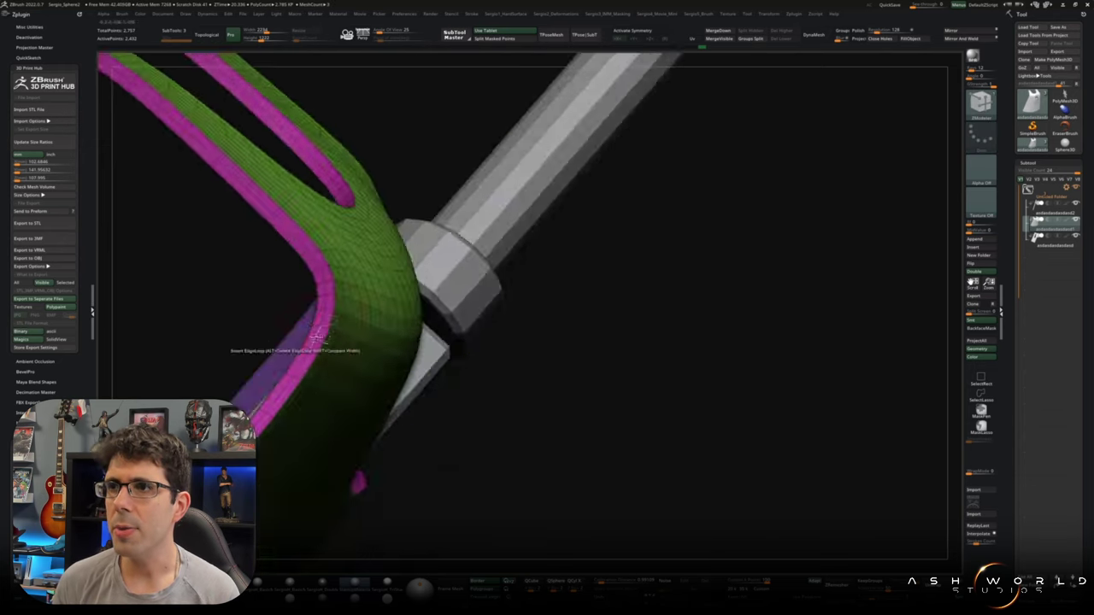
pyautogui.moveTo(462, 321); pyautogui.dragTo(367, 389, button='right')
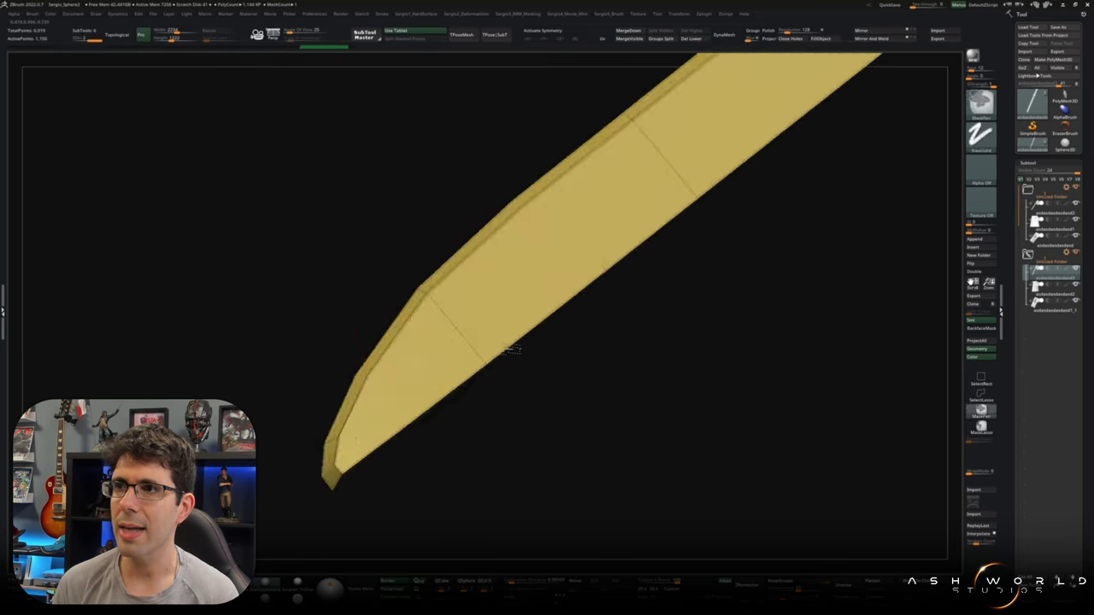
# - Orbit the view upright and hide the polygroup wireframe with Shift+F
pyautogui.moveTo(446, 390); pyautogui.dragTo(401, 352)
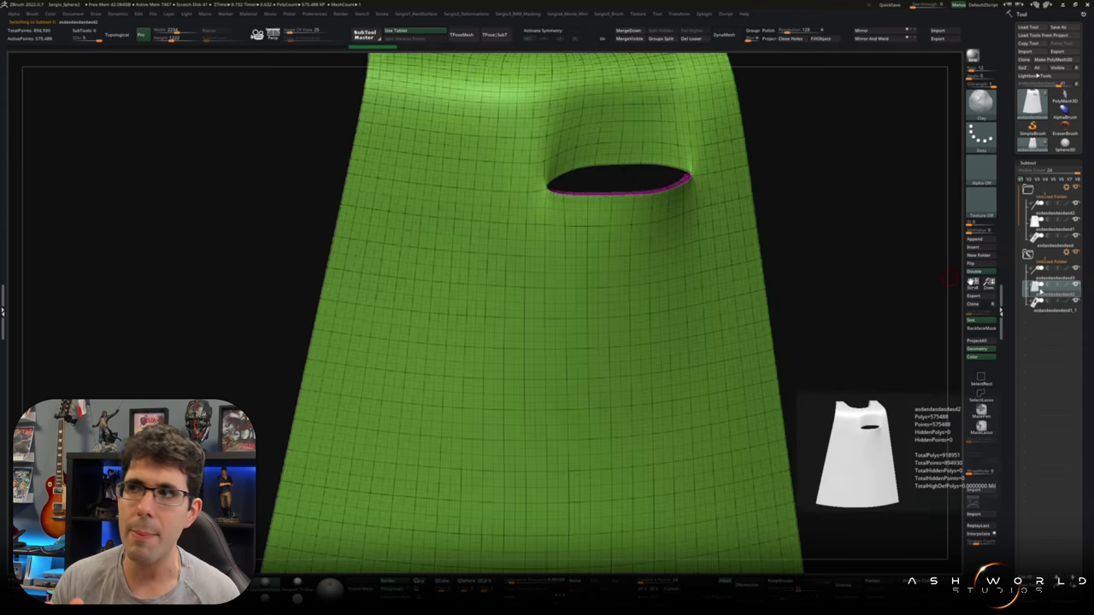
pyautogui.hotkey('shift', 'f')
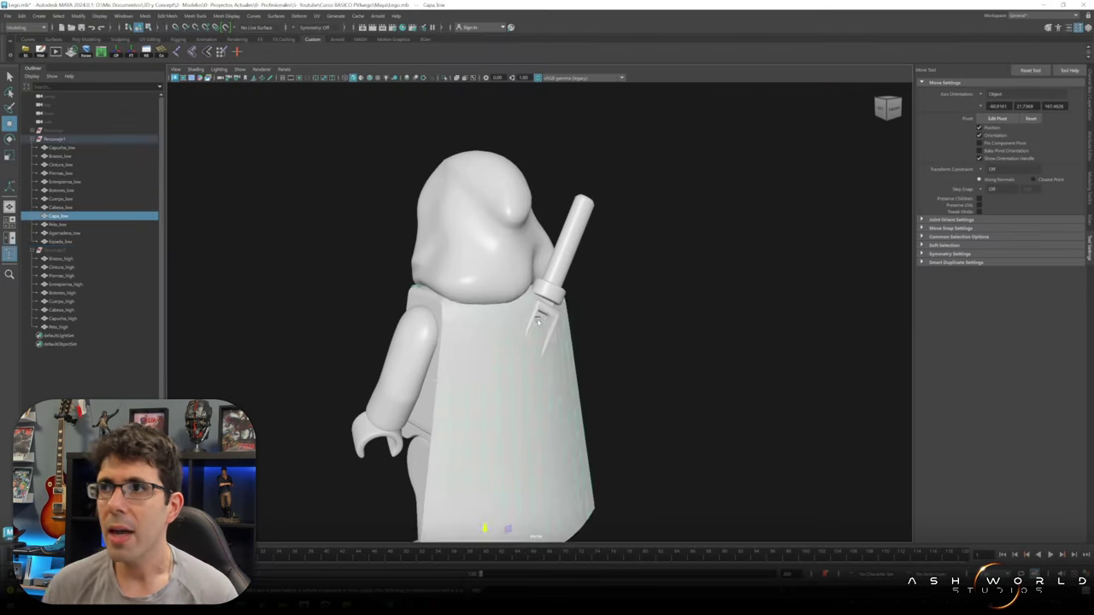
# - Remove Capa_low and Espada_low, separate the imported ZBrush mesh, and rename the blade and guard parts
pyautogui.hotkey('ctrl', 'z')
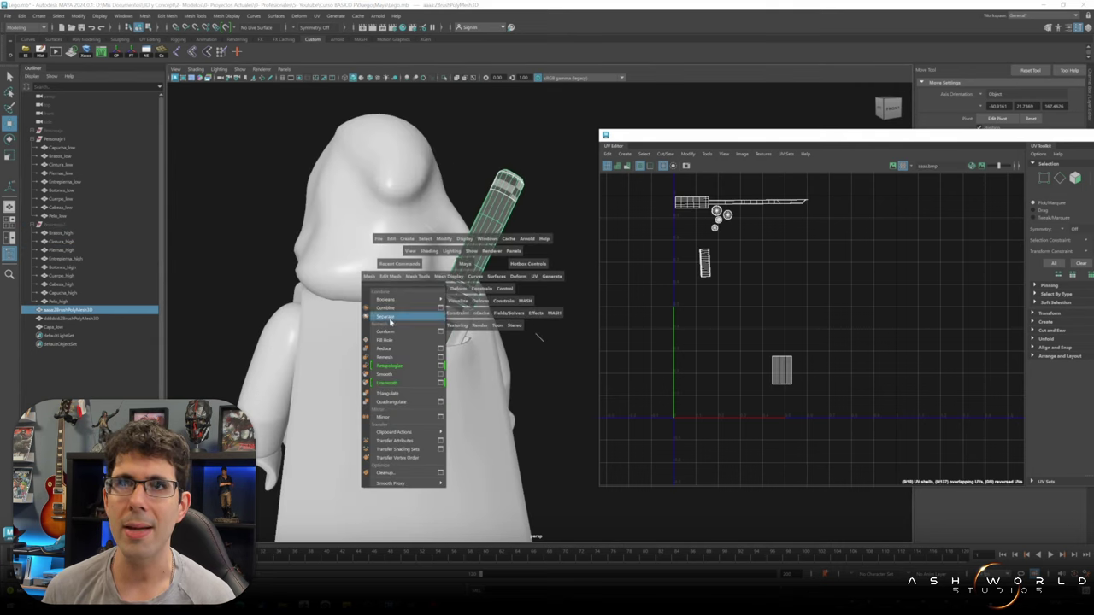
pyautogui.click(390, 318)
pyautogui.press('Return')
pyautogui.doubleClick(59, 327)
pyautogui.press('Return')
# - Select all three sword parts together, then undo the recent changes
pyautogui.click(59, 335)
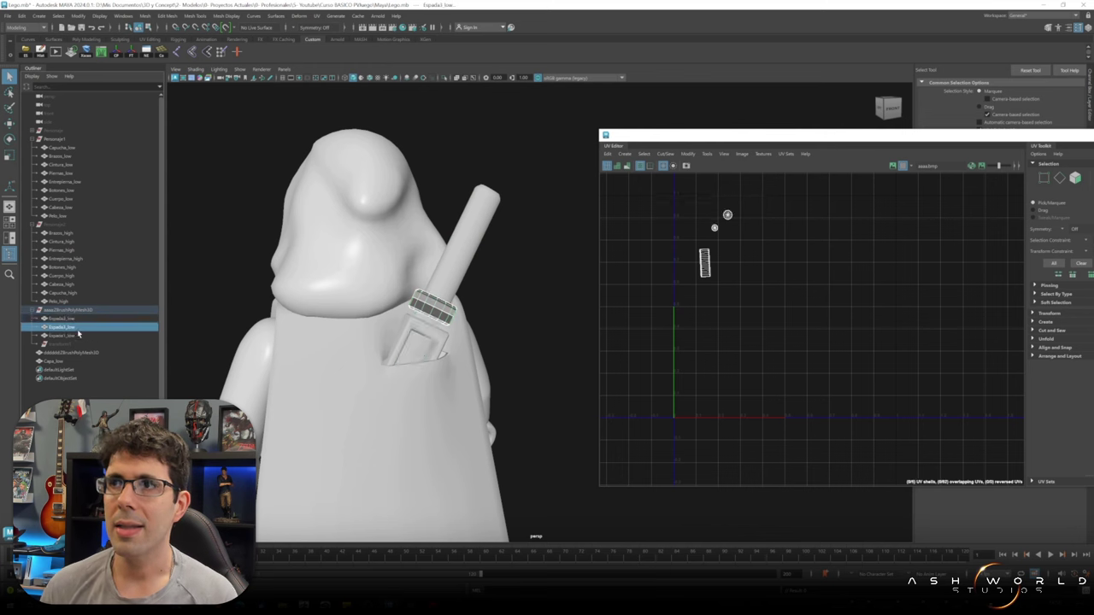
pyautogui.keyDown('shift'); pyautogui.click(60, 318); pyautogui.keyUp('shift')
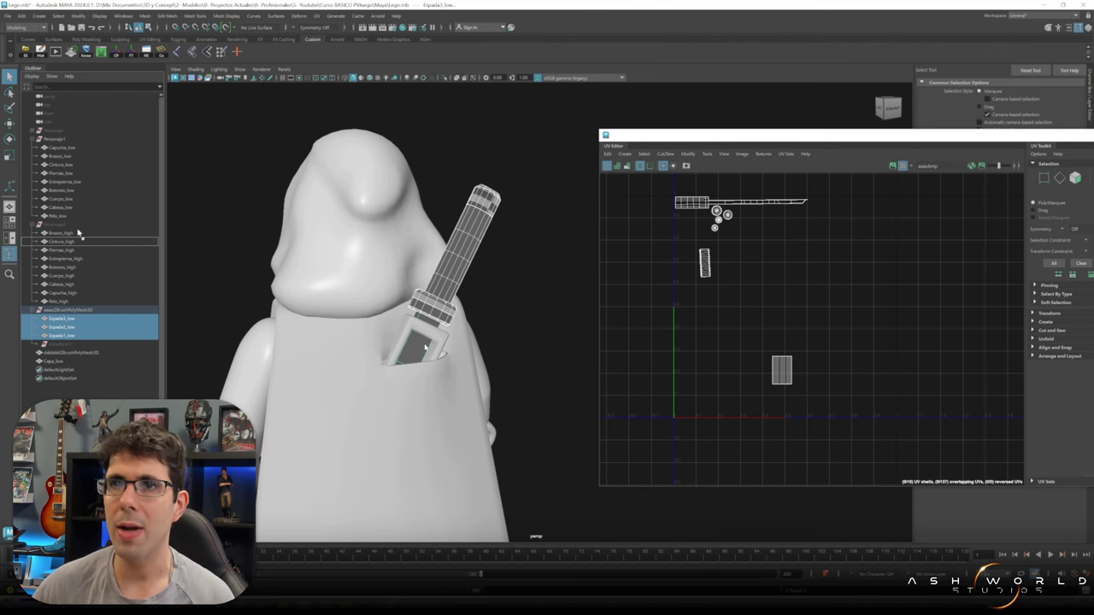
pyautogui.hotkey('ctrl', 'z')
pyautogui.hotkey('ctrl', 'z')
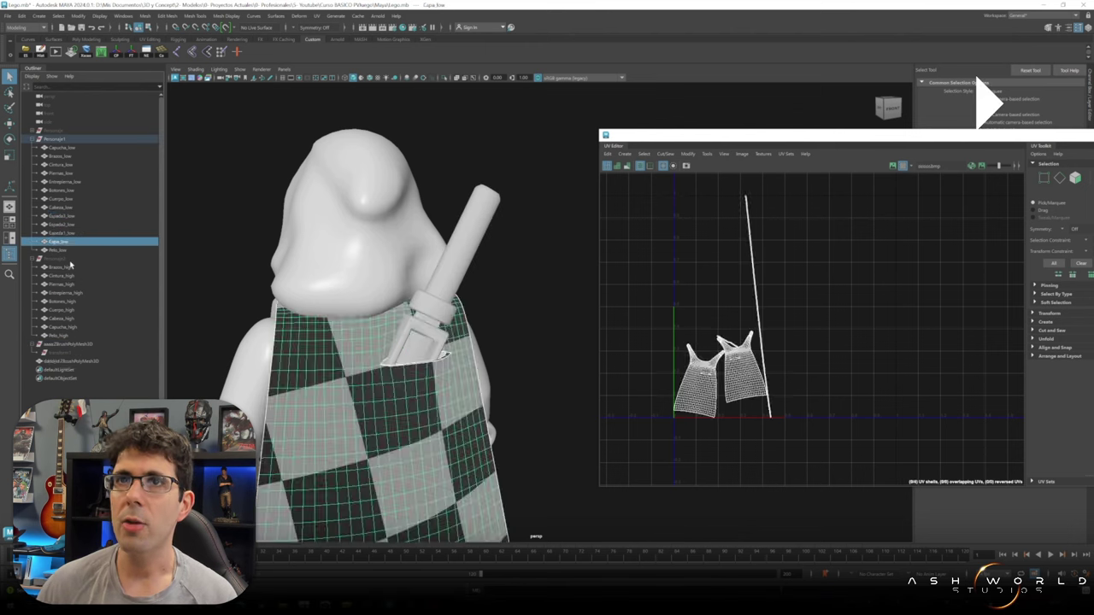
# - Name the bottom sword part Espada4_low and move it into the low group below Espada3_low
pyautogui.hotkey('ctrl', 'z')
pyautogui.click(60, 361)
pyautogui.press('Return')
pyautogui.moveTo(59, 361); pyautogui.dragTo(65, 235)
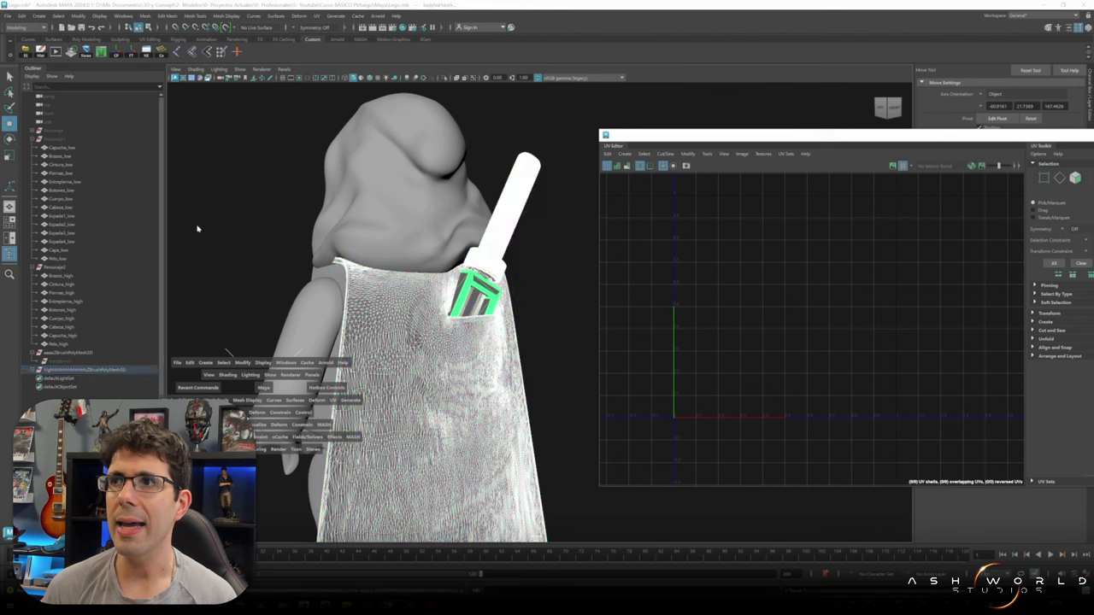
# - Rename the sword blade Espada1_high and give the guard piece its new _high name
pyautogui.click(74, 378)
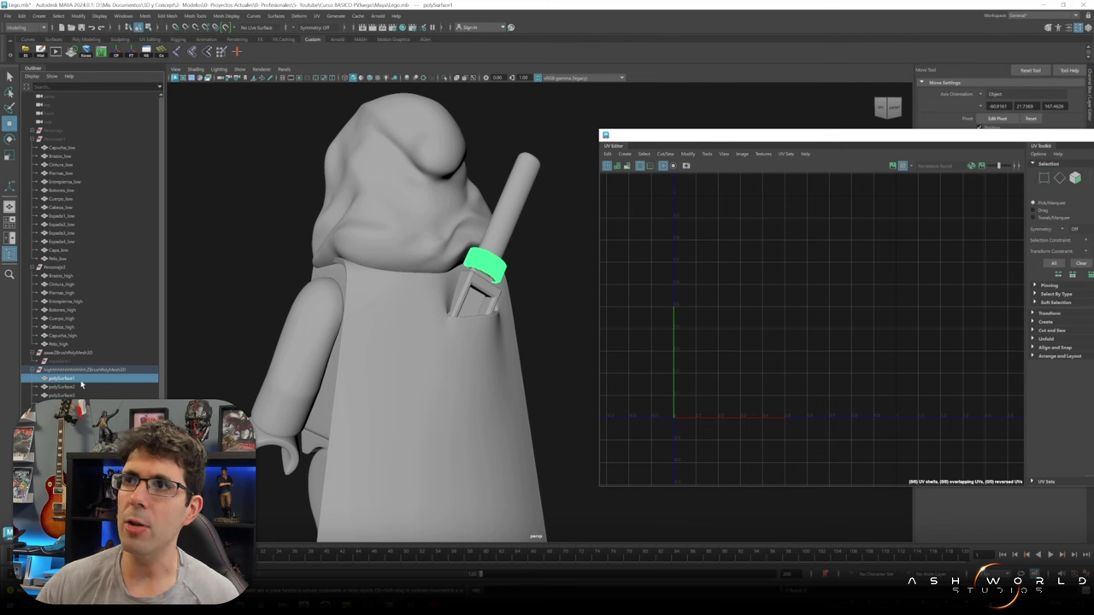
pyautogui.doubleClick(64, 386)
pyautogui.write('Espada1_low')
pyautogui.write('hi')
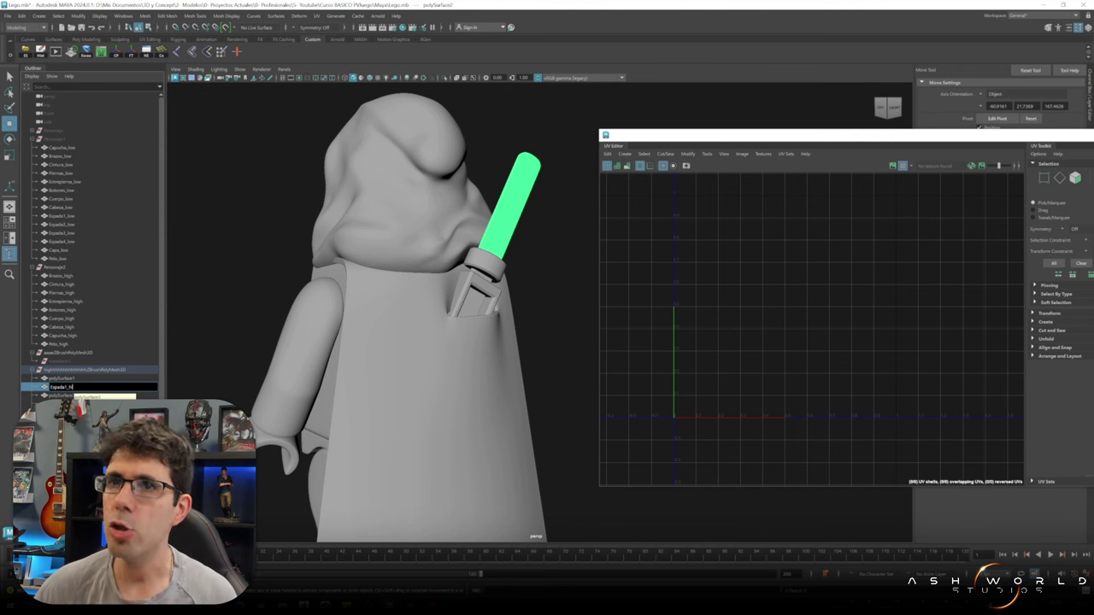
pyautogui.write('igh')
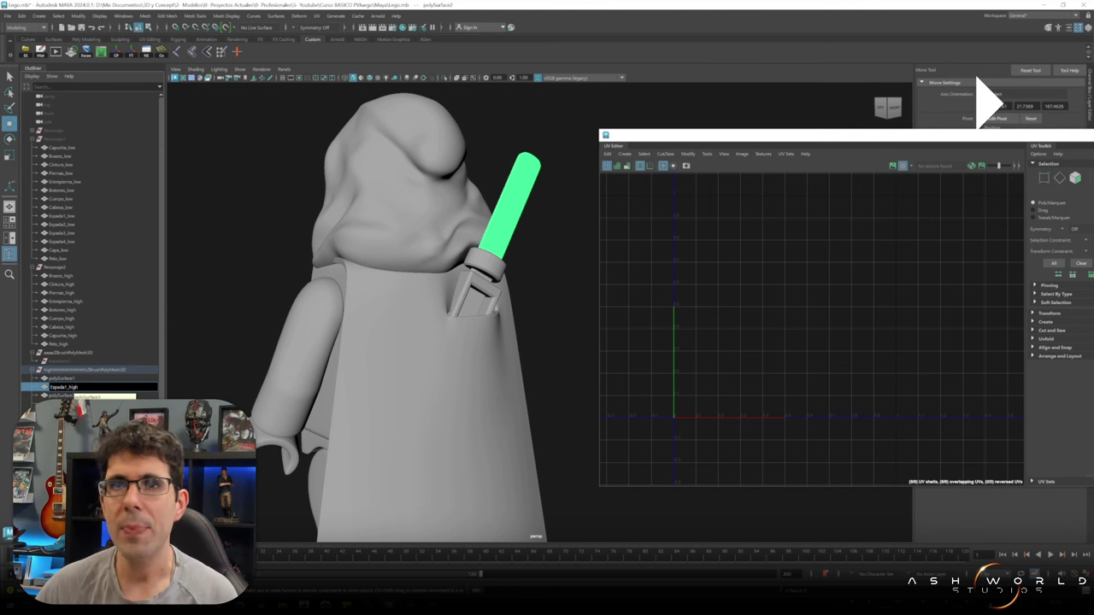
pyautogui.press('Return')
pyautogui.doubleClick(64, 395)
pyautogui.press('Return')
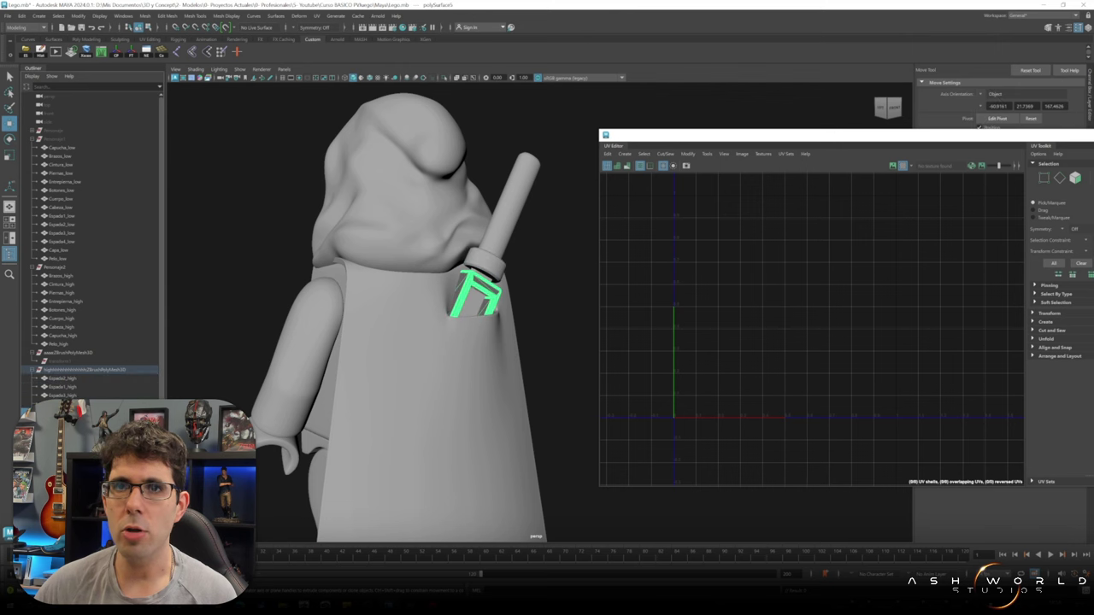
# - Select and frame the whole high-poly group, then clear the selection
pyautogui.press('Down')
pyautogui.press('Up')
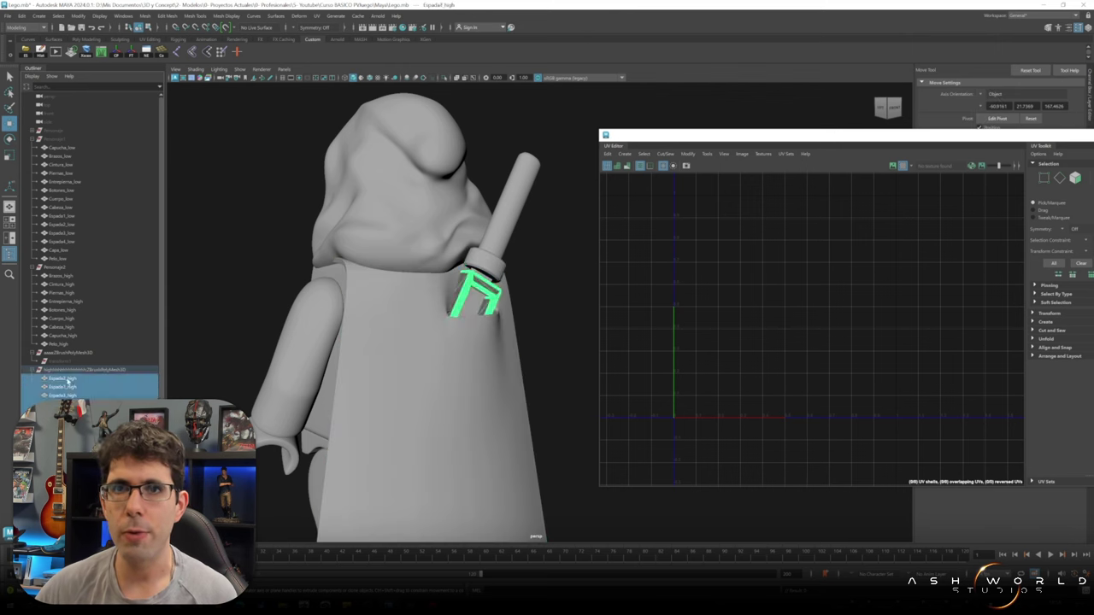
pyautogui.press('Up')
pyautogui.press('f')
pyautogui.press('Up')
pyautogui.press('f')
pyautogui.click(453, 427)
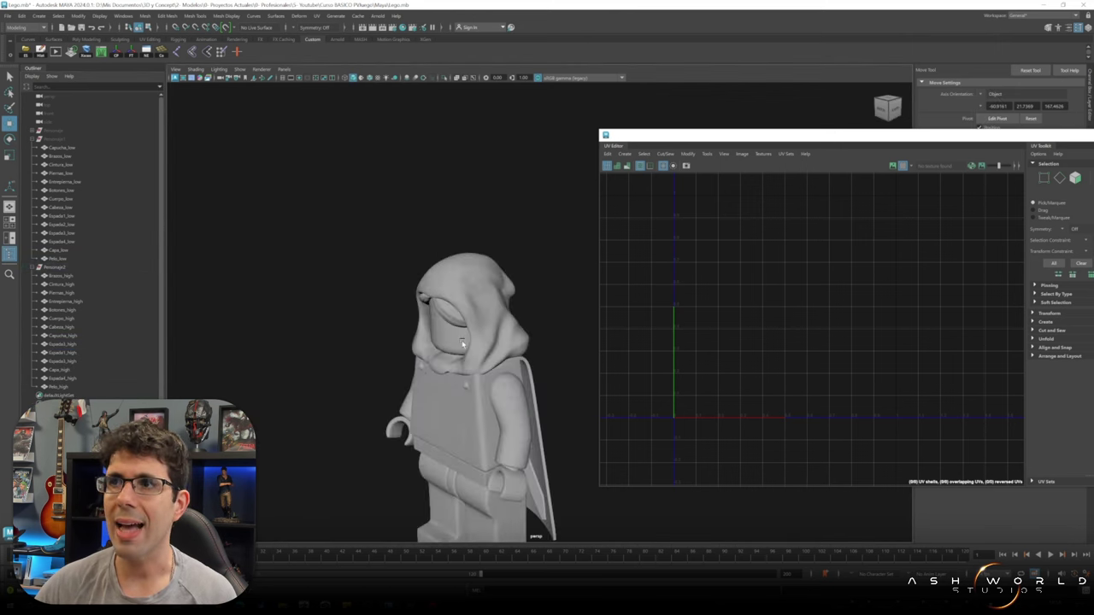
# - Check Brazos_high through Botones_high and the hood Capucha_high, then select the Personaje1 group
pyautogui.click(53, 268)
pyautogui.click(60, 276)
pyautogui.press('space')
pyautogui.press('Down')
pyautogui.press('Down')
pyautogui.press('Down')
pyautogui.press('Down')
pyautogui.press('Down')
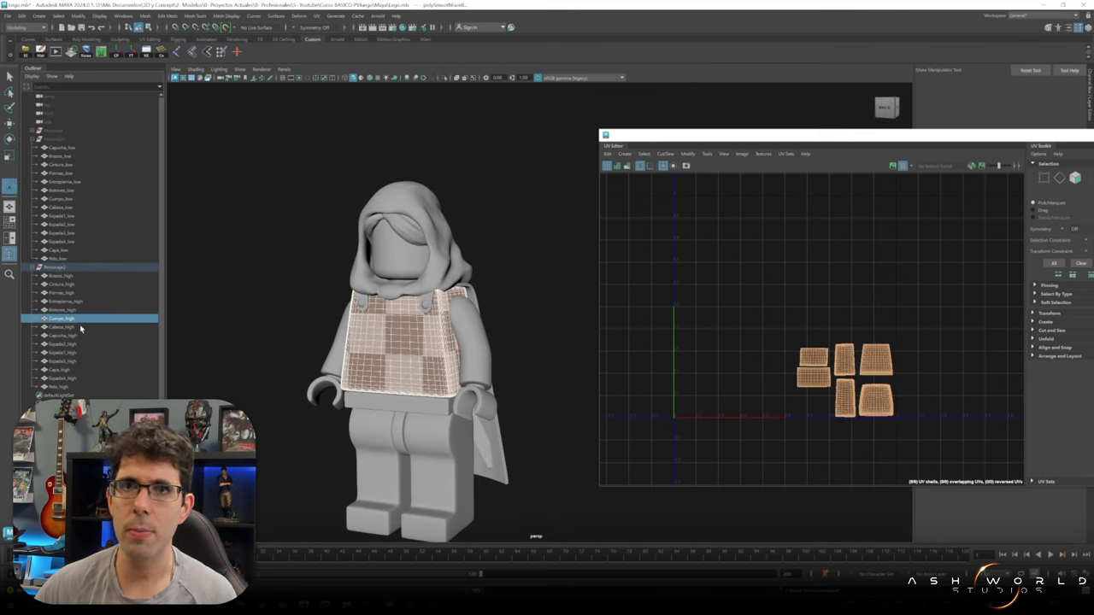
pyautogui.press('Down')
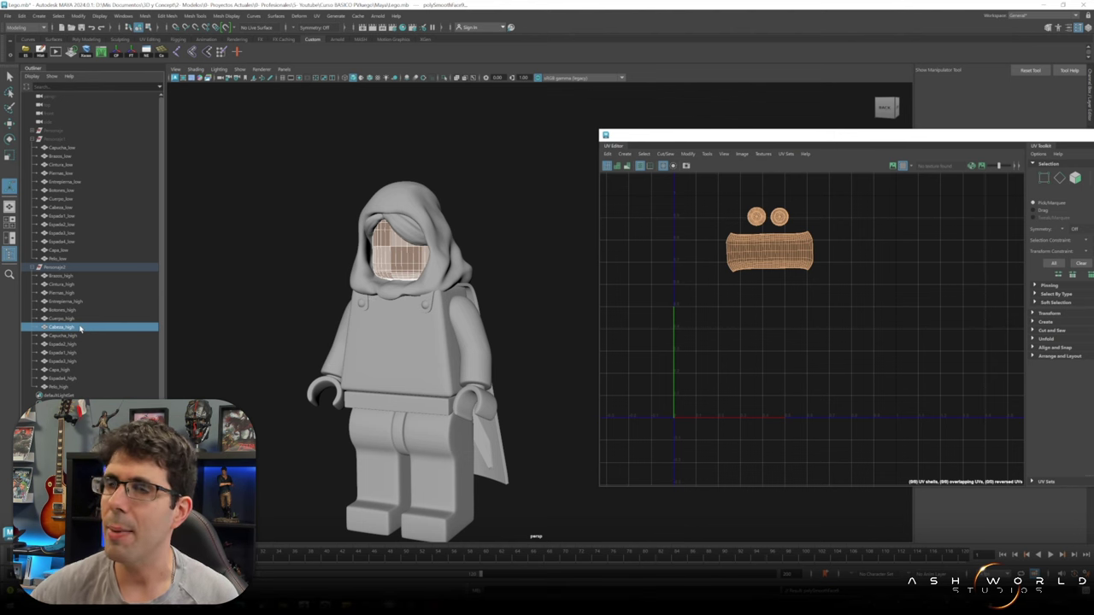
pyautogui.press('f')
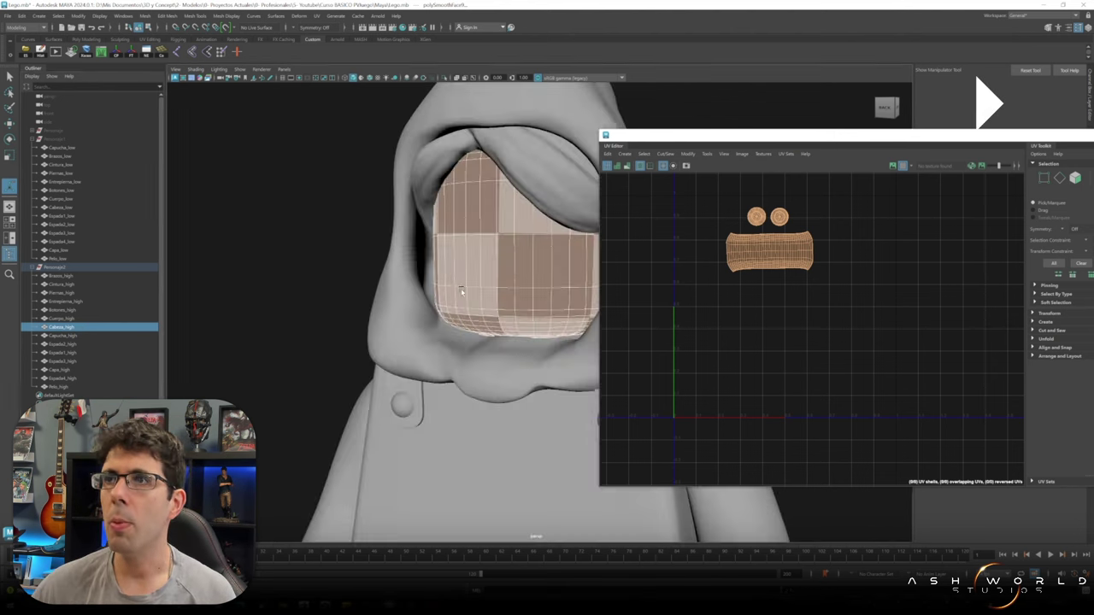
pyautogui.click(81, 335)
pyautogui.press('f')
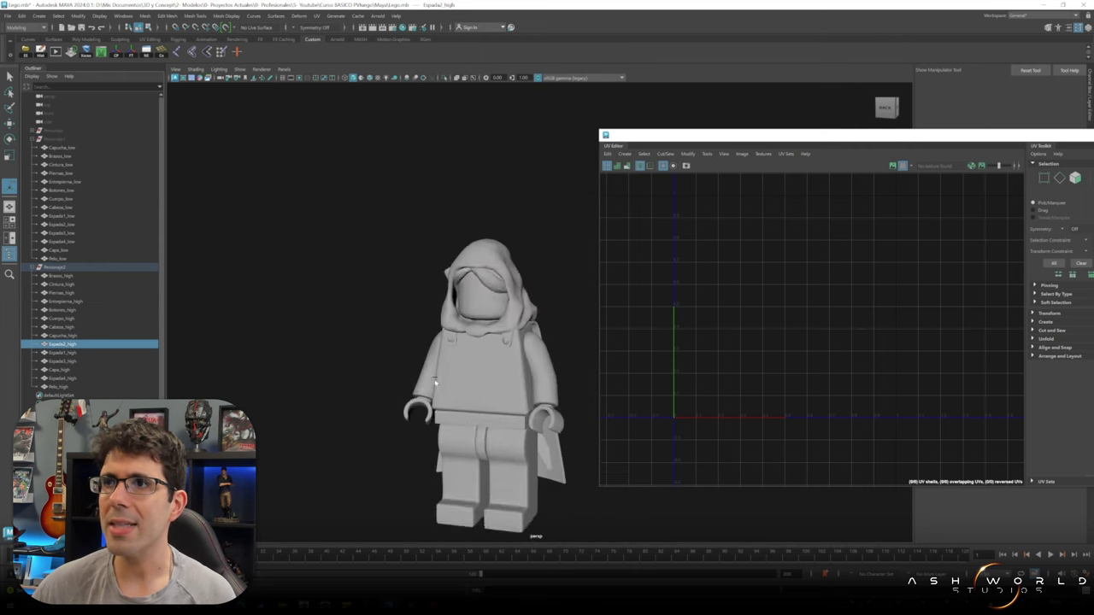
pyautogui.click(55, 138)
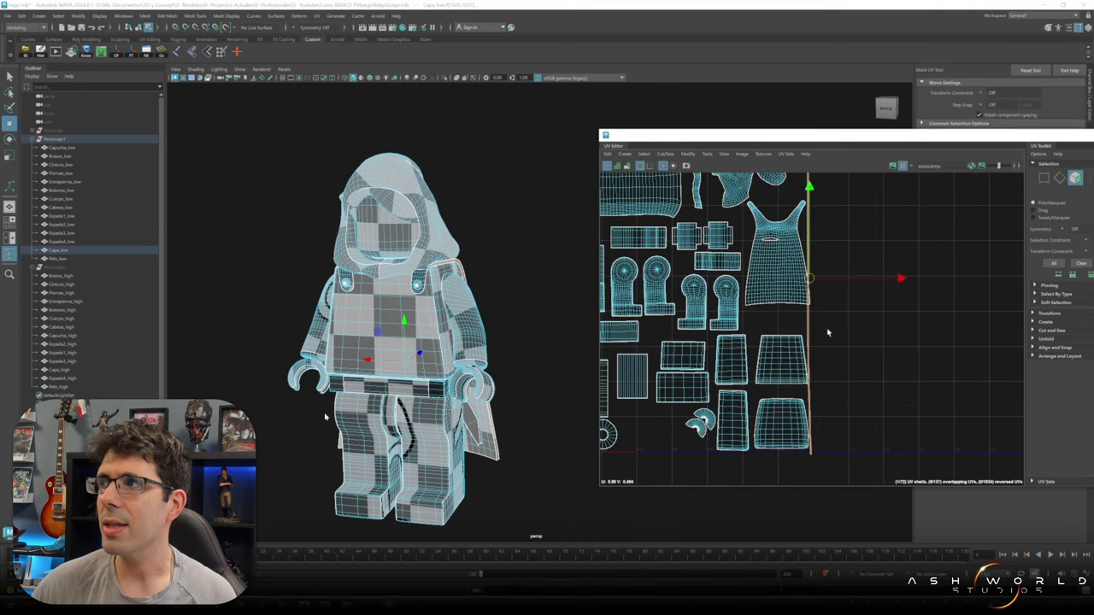
# - Scale the cape's UV shell and rotate a shell at the lower left
pyautogui.keyDown('alt'); pyautogui.moveTo(811, 201); pyautogui.dragTo(790, 286, button='middle'); pyautogui.keyUp('alt')
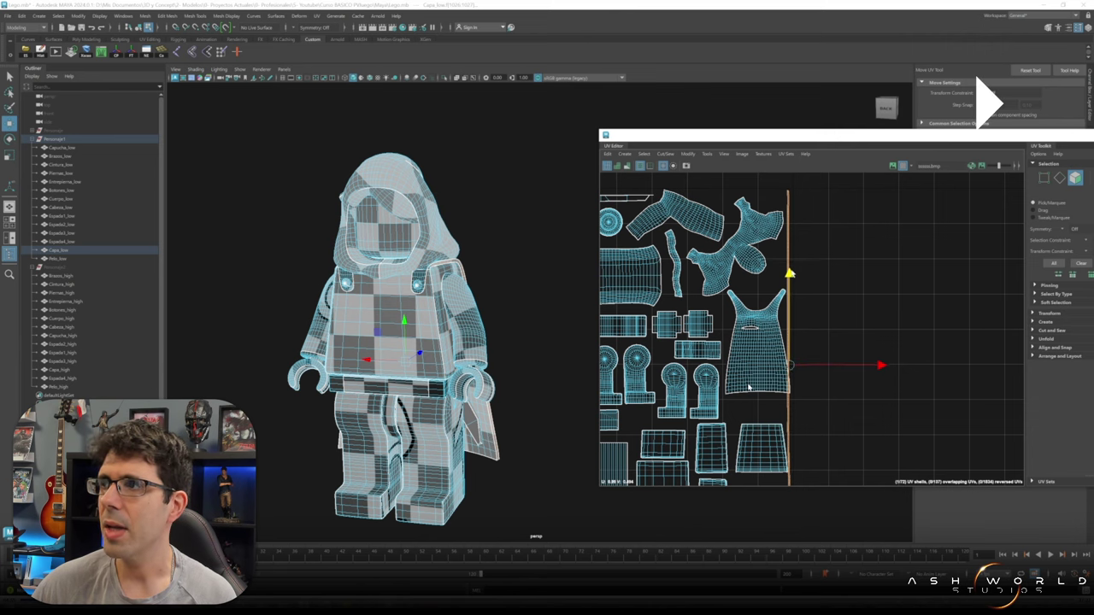
pyautogui.click(783, 294)
pyautogui.press('r')
pyautogui.scroll(3, 827, 286)
pyautogui.scroll(-3, 827, 286)
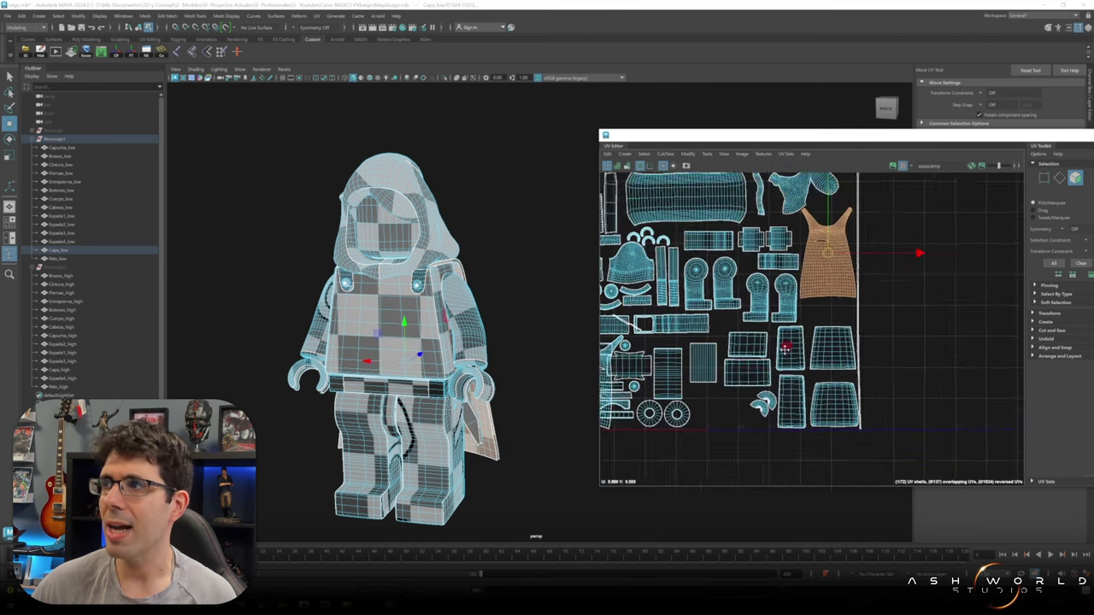
pyautogui.click(697, 350)
pyautogui.press('e')
pyautogui.press('w')
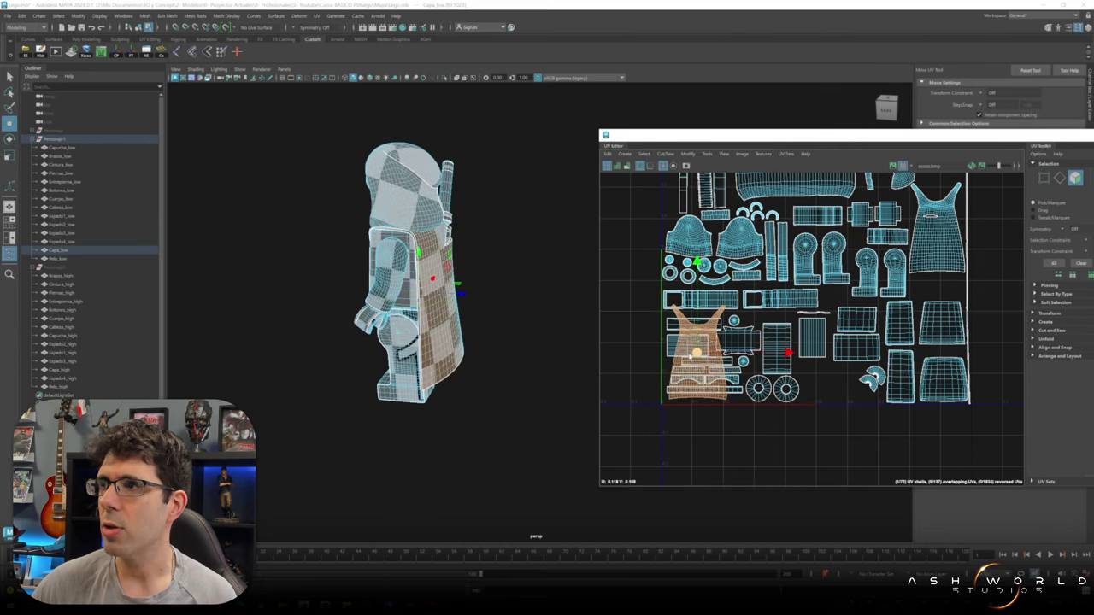
# - Move the trapezoid shell into place above the dress, then select the next thin shell
pyautogui.click(940, 321)
pyautogui.scroll(3, 940, 321)
pyautogui.click(884, 405)
pyautogui.moveTo(884, 406); pyautogui.dragTo(717, 376)
pyautogui.keyDown('alt'); pyautogui.moveTo(718, 376); pyautogui.dragTo(757, 388, button='middle'); pyautogui.keyUp('alt')
pyautogui.moveTo(757, 387); pyautogui.dragTo(919, 297)
pyautogui.scroll(-2, 919, 297)
pyautogui.moveTo(927, 359); pyautogui.dragTo(884, 427)
pyautogui.scroll(2, 944, 376)
pyautogui.scroll(-2, 944, 376)
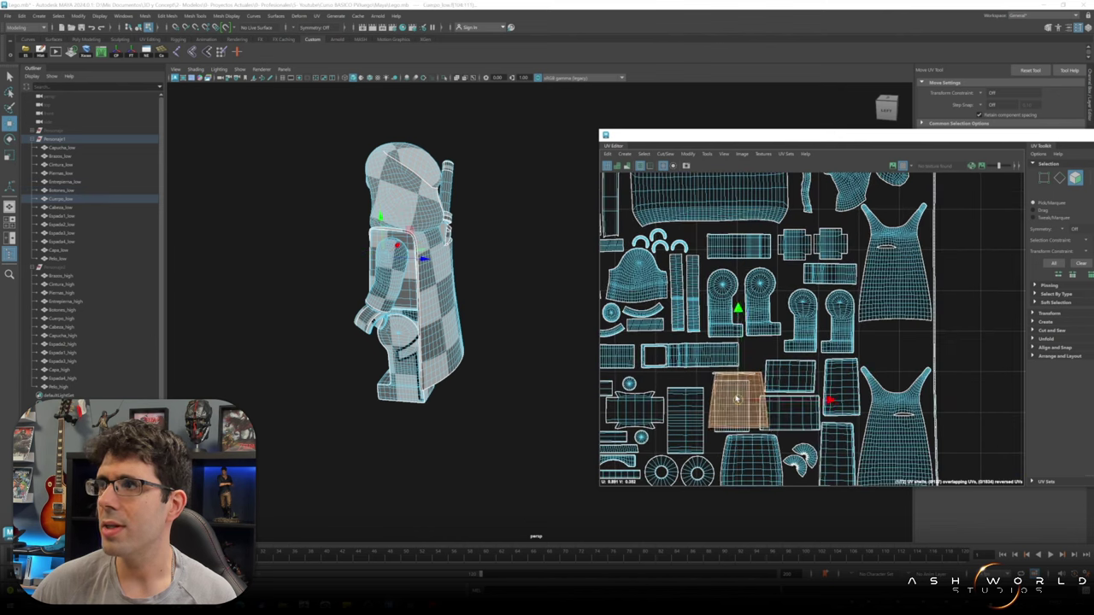
pyautogui.scroll(2, 769, 342)
pyautogui.moveTo(769, 342)
pyautogui.mouseDown()
pyautogui.moveTo(896, 303)
pyautogui.moveTo(709, 374)
pyautogui.moveTo(788, 385)
pyautogui.mouseUp()
pyautogui.scroll(-1, 769, 350)
pyautogui.click(716, 336)
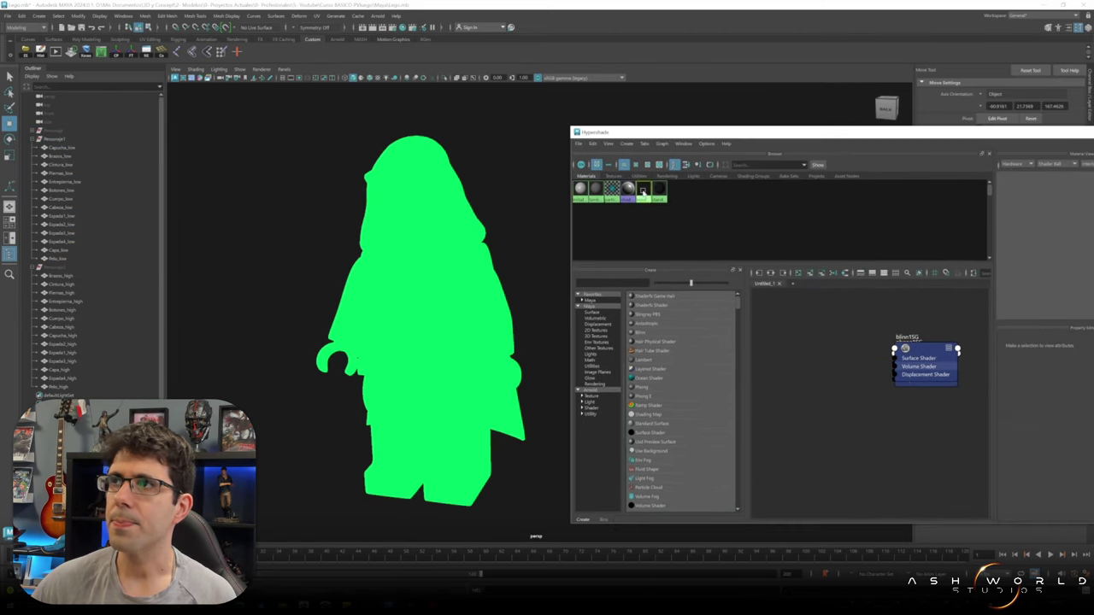
# - Create a new Blinn material for the figure's shading group
pyautogui.click(643, 191)
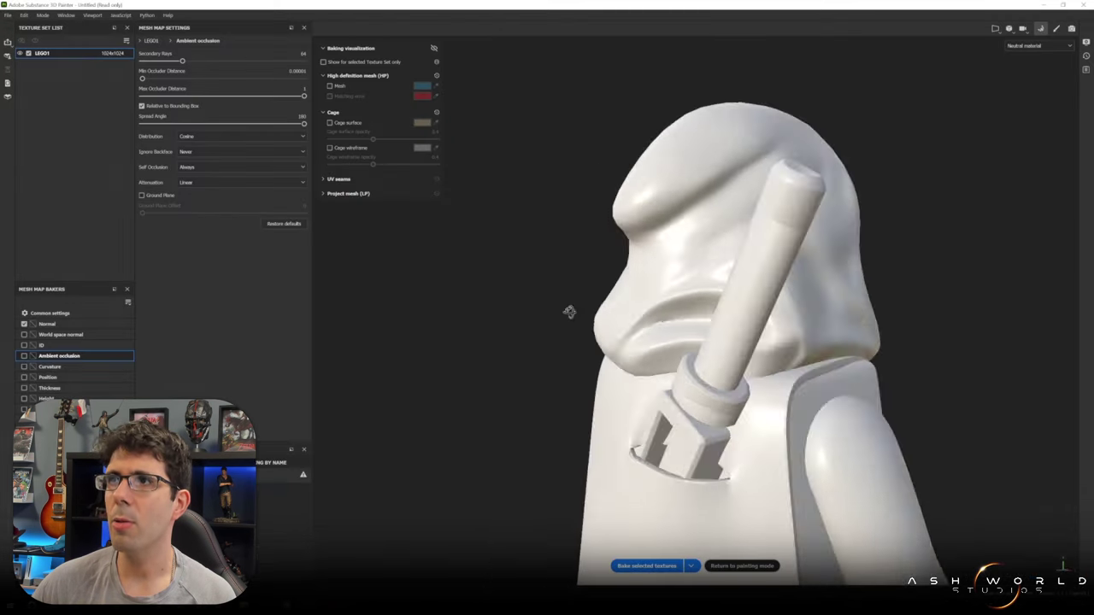
pyautogui.keyDown('alt'); pyautogui.moveTo(569, 312); pyautogui.dragTo(735, 299); pyautogui.keyUp('alt')
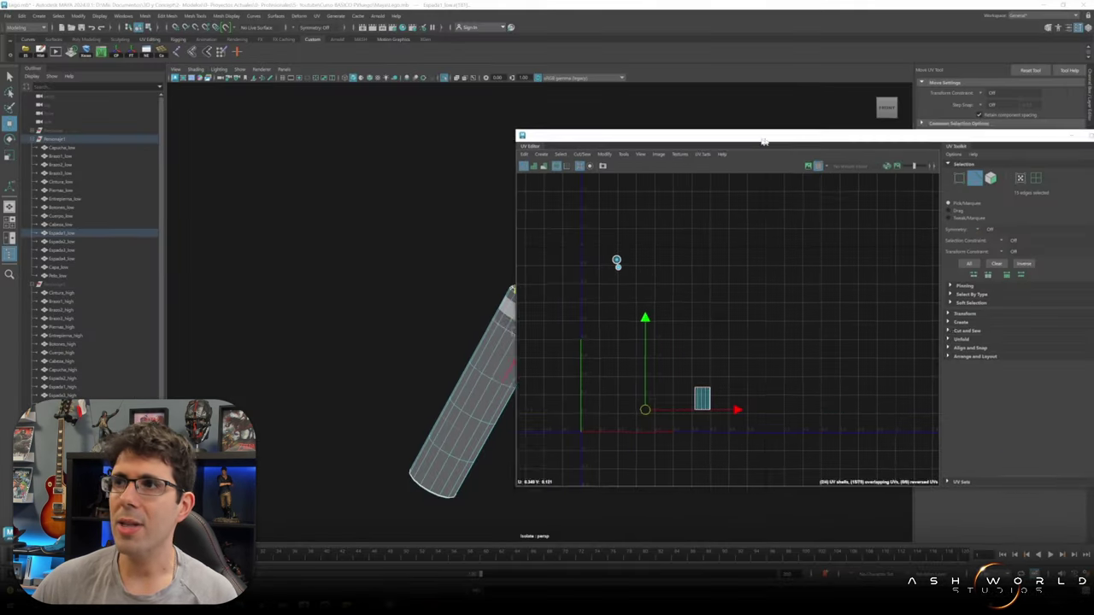
# - Shift the UV layout window slightly to the left
pyautogui.moveTo(764, 142); pyautogui.dragTo(745, 141)
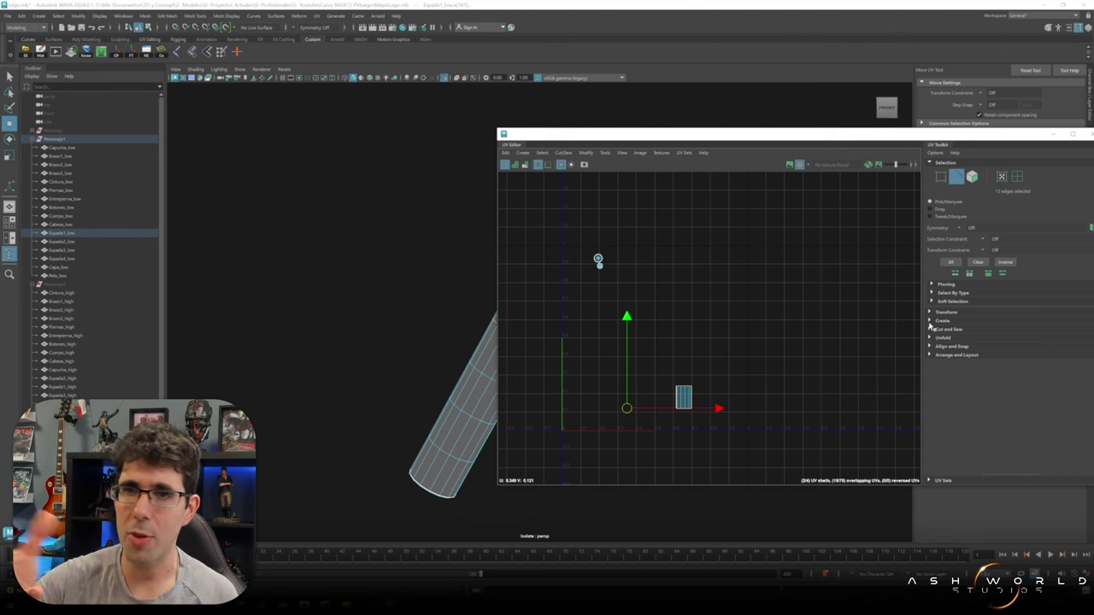
# - Select all faces of the Espada1_low hilt cylinder and apply a cylindrical UV projection
pyautogui.click(931, 329)
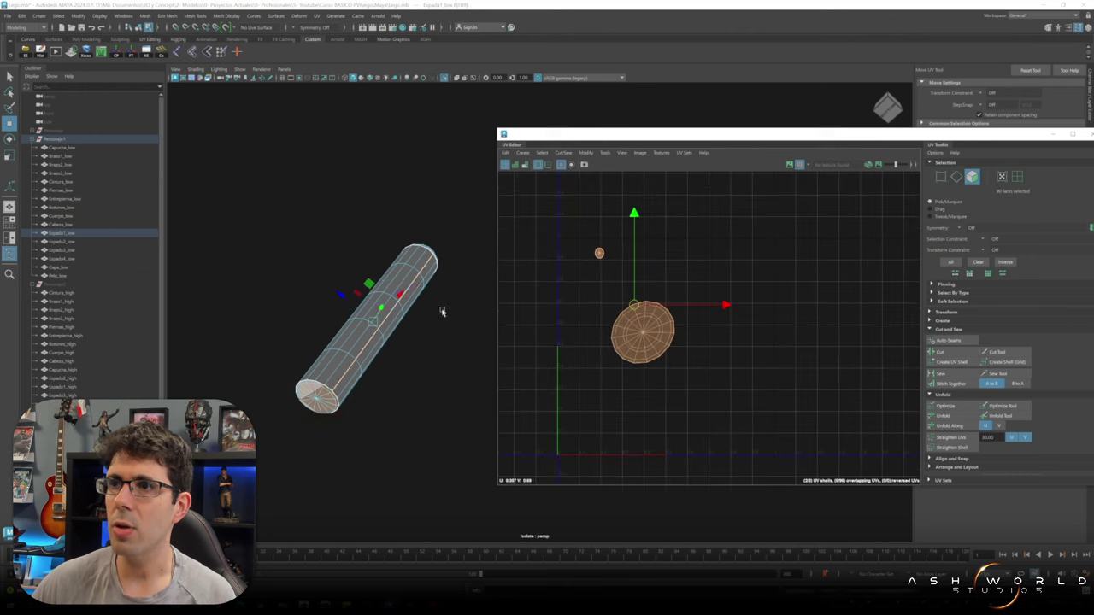
pyautogui.moveTo(416, 354); pyautogui.dragTo(451, 334, button='right')
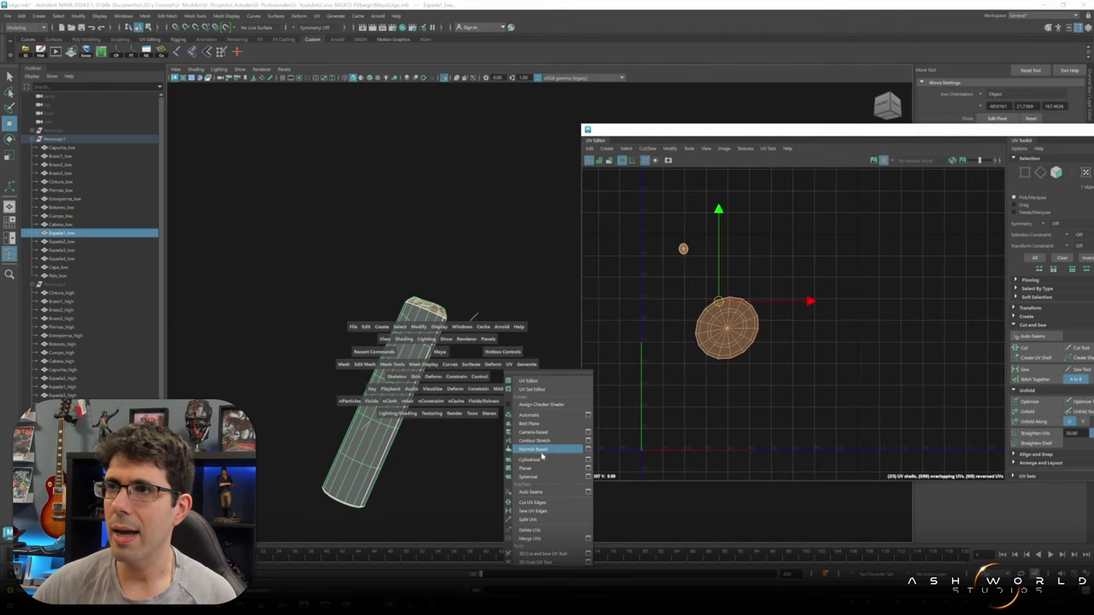
pyautogui.rightClick(419, 338)
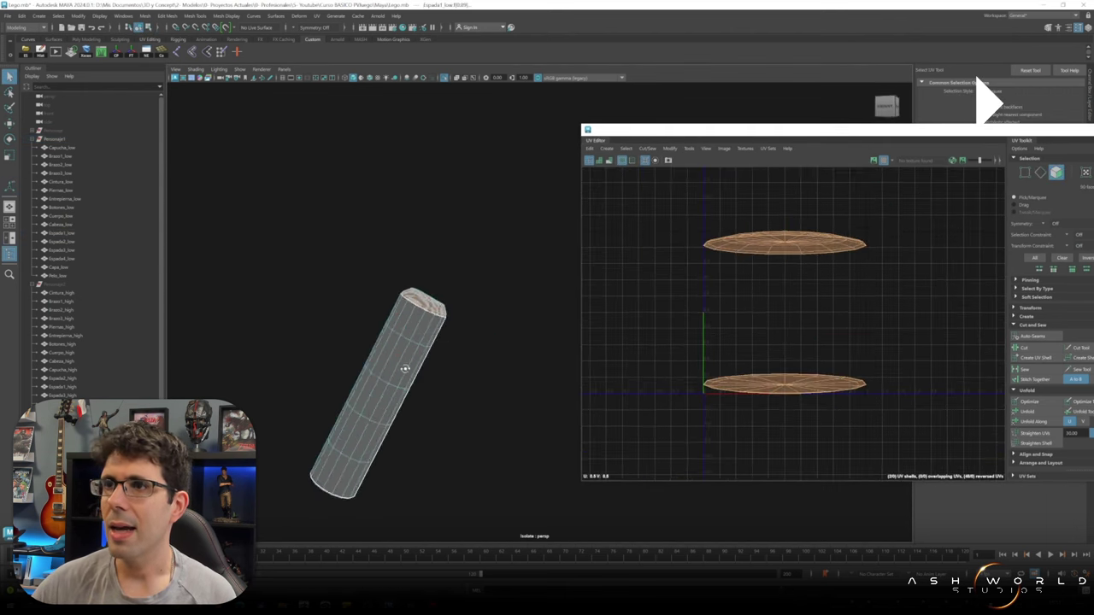
pyautogui.click(392, 352)
pyautogui.press('space')
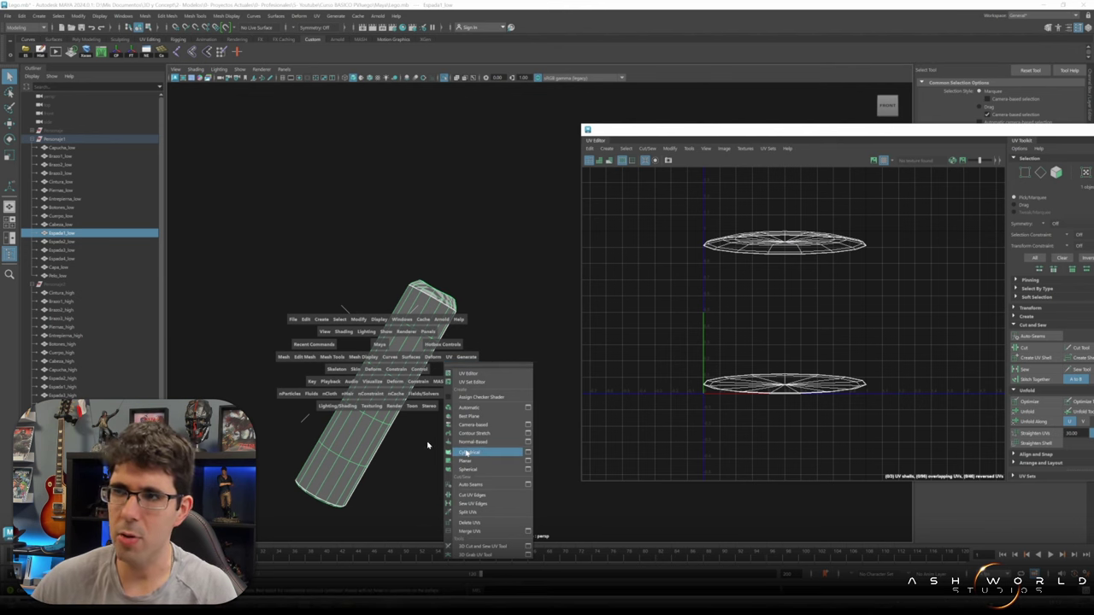
pyautogui.click(465, 451)
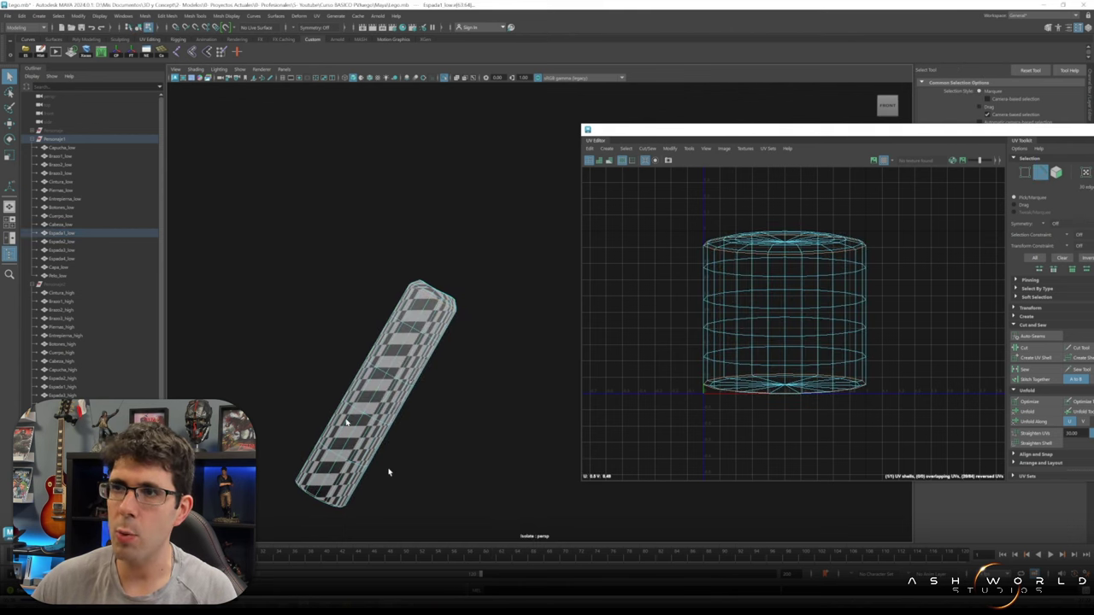
pyautogui.moveTo(389, 472)
pyautogui.keyDown('alt'); pyautogui.mouseDown()
pyautogui.moveTo(393, 415)
pyautogui.moveTo(432, 379)
pyautogui.mouseUp(); pyautogui.keyUp('alt')
pyautogui.moveTo(913, 324); pyautogui.dragTo(913, 354, button='right')
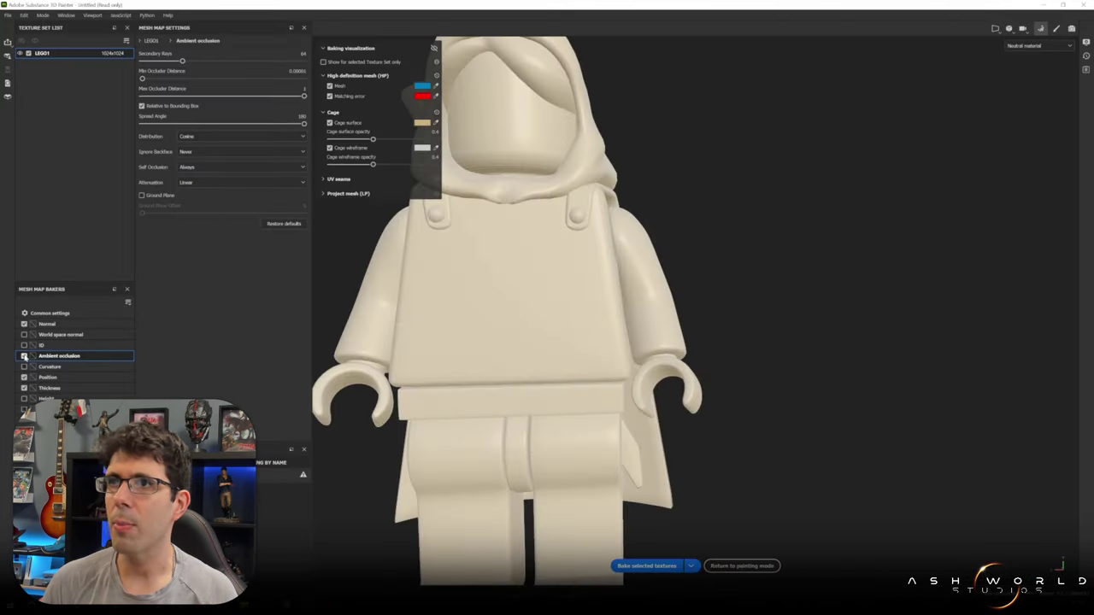
# - Set mesh matching to By Mesh Name and view the baked model
pyautogui.click(205, 305)
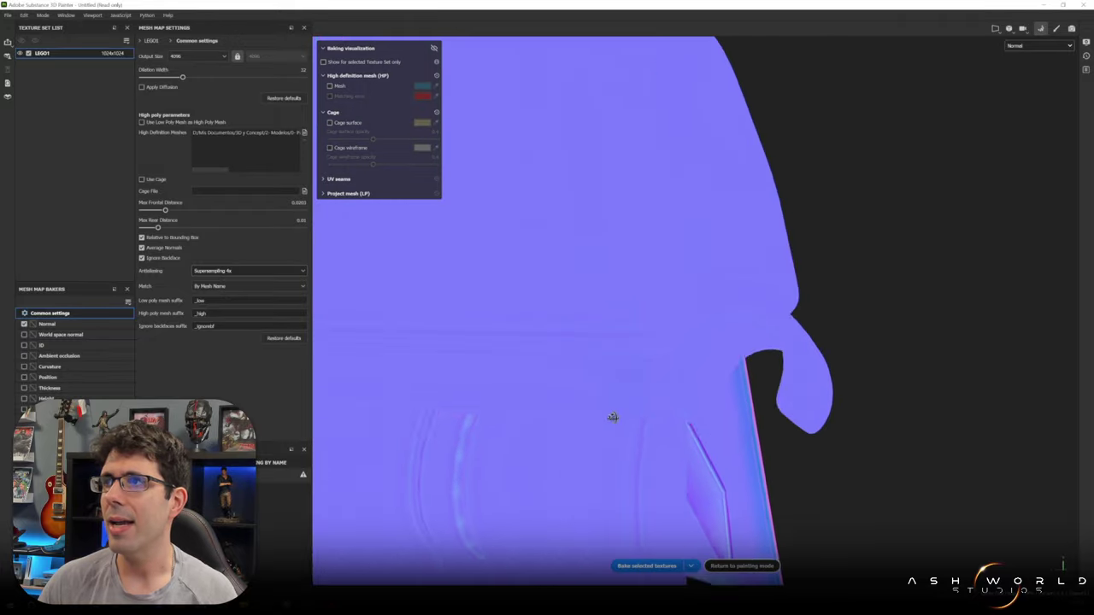
pyautogui.keyDown('alt'); pyautogui.moveTo(613, 417); pyautogui.dragTo(630, 419); pyautogui.keyUp('alt')
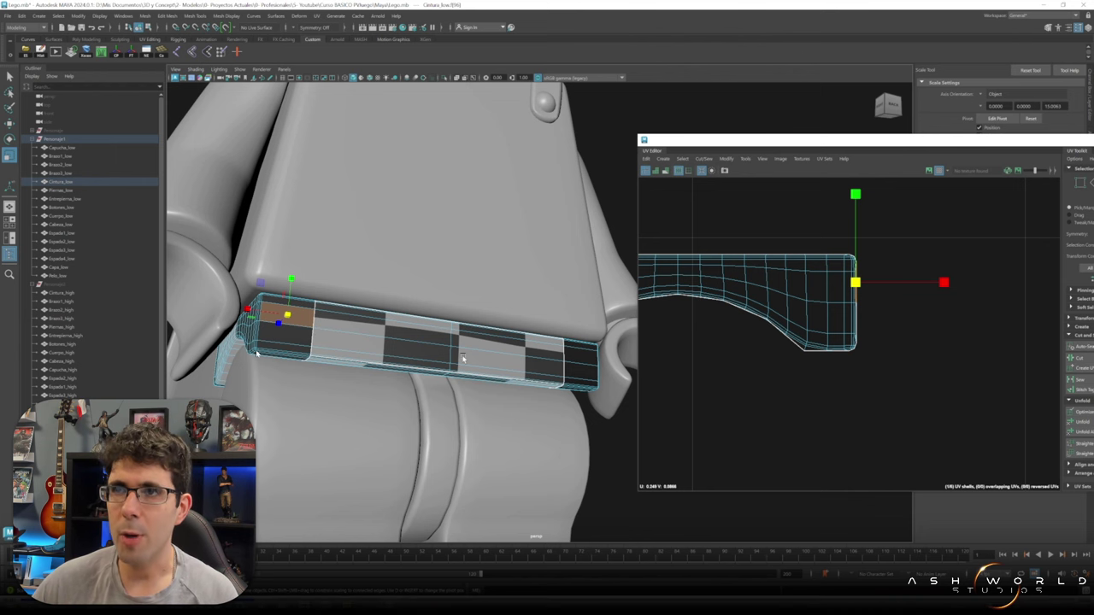
# - Isolate the Cintura_low belt, select an edge along it, and frame its UV shells
pyautogui.hotkey('ctrl', '1')
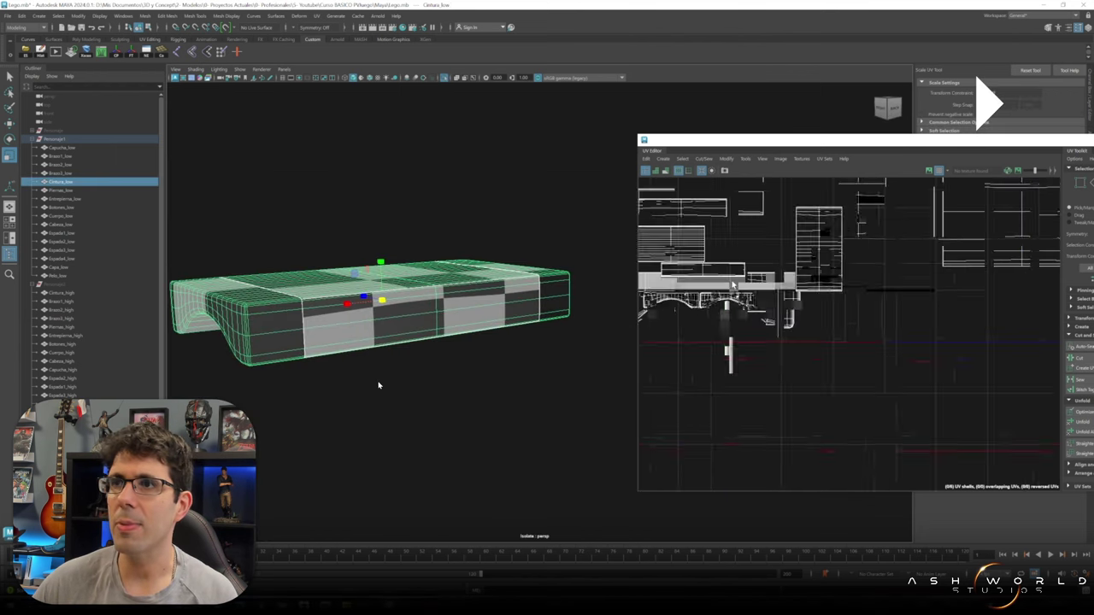
pyautogui.moveTo(854, 140); pyautogui.dragTo(756, 142)
pyautogui.moveTo(732, 334); pyautogui.dragTo(732, 291, button='right')
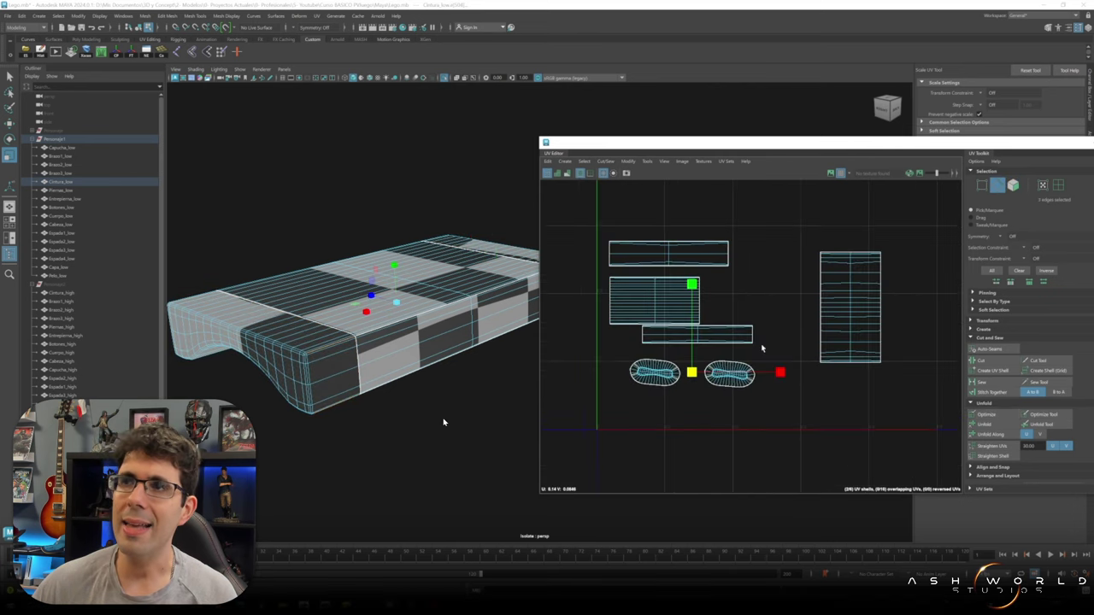
pyautogui.hotkey('ctrl', 'F11')
pyautogui.press('f')
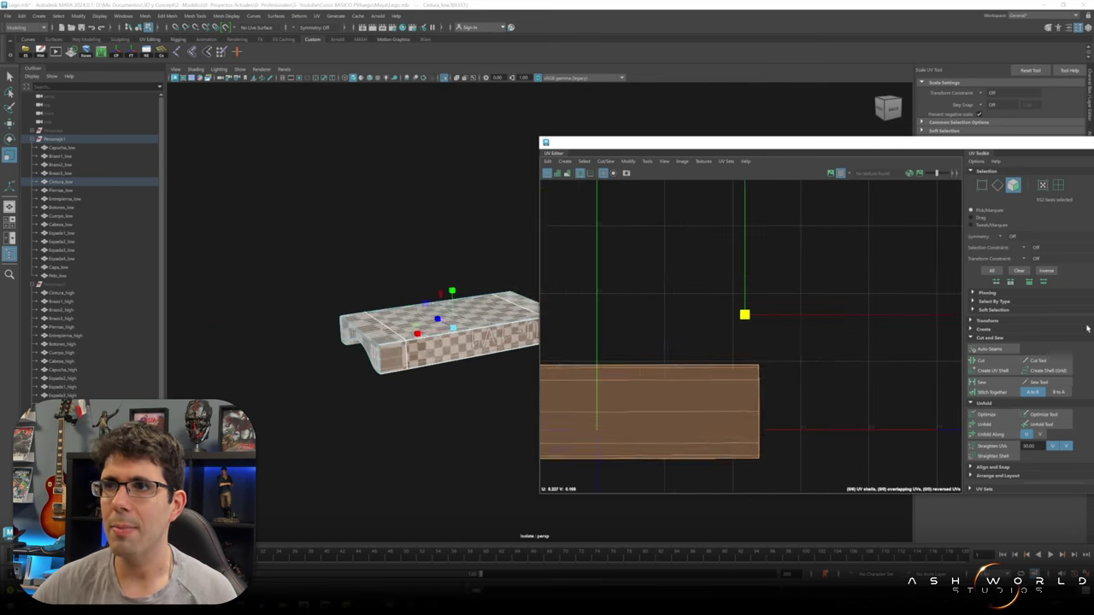
# - Orbit around the belt to inspect its checker pattern from above and along its edges
pyautogui.moveTo(445, 338); pyautogui.dragTo(316, 376, button='right')
pyautogui.keyDown('alt'); pyautogui.moveTo(316, 377); pyautogui.dragTo(397, 401); pyautogui.keyUp('alt')
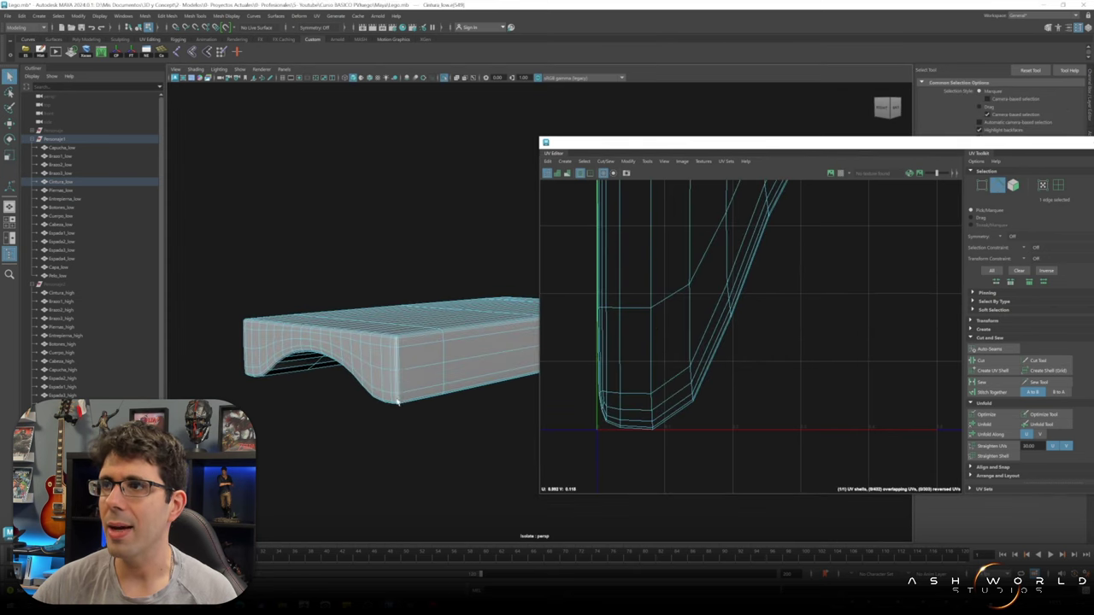
pyautogui.scroll(3, 385, 310)
pyautogui.scroll(2, 384, 479)
pyautogui.scroll(2, 350, 451)
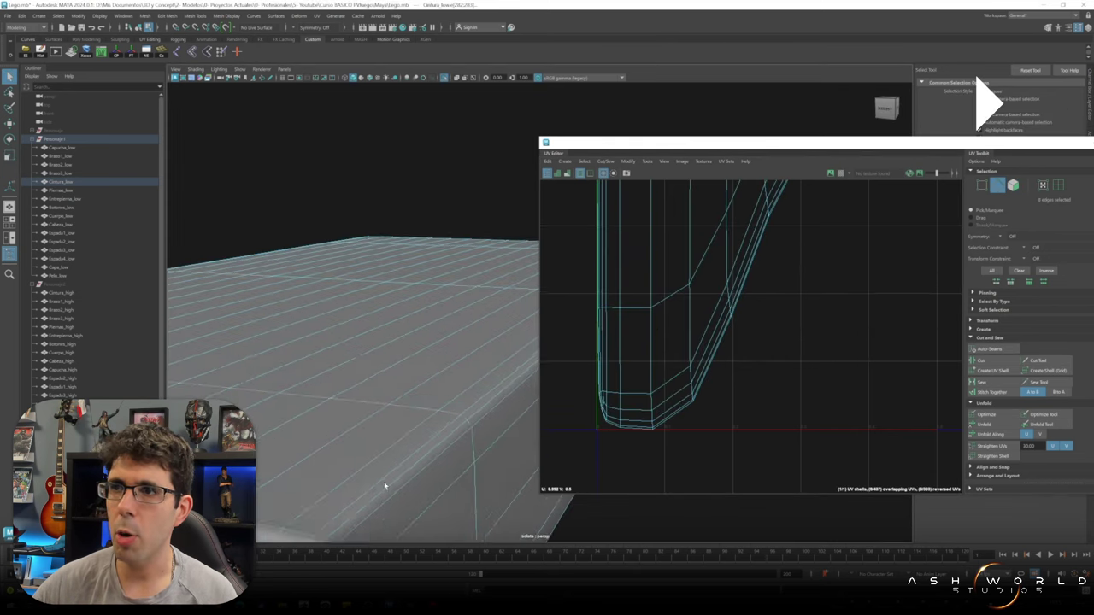
pyautogui.keyDown('alt'); pyautogui.moveTo(349, 450); pyautogui.dragTo(433, 371); pyautogui.keyUp('alt')
pyautogui.keyDown('alt'); pyautogui.moveTo(229, 390); pyautogui.dragTo(336, 384); pyautogui.keyUp('alt')
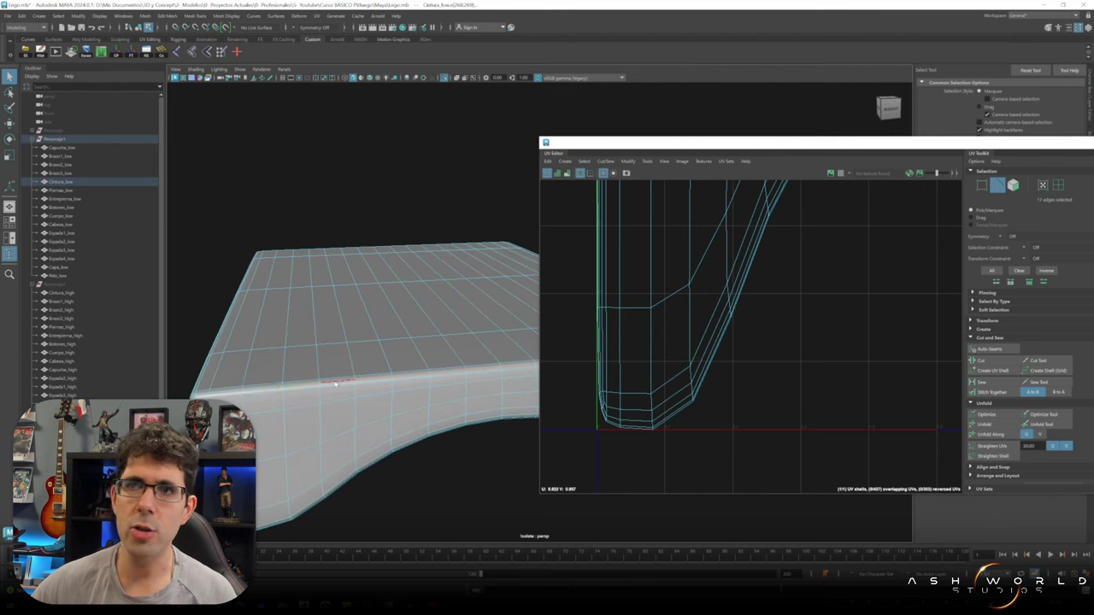
pyautogui.keyDown('alt'); pyautogui.moveTo(198, 453); pyautogui.dragTo(312, 334); pyautogui.keyUp('alt')
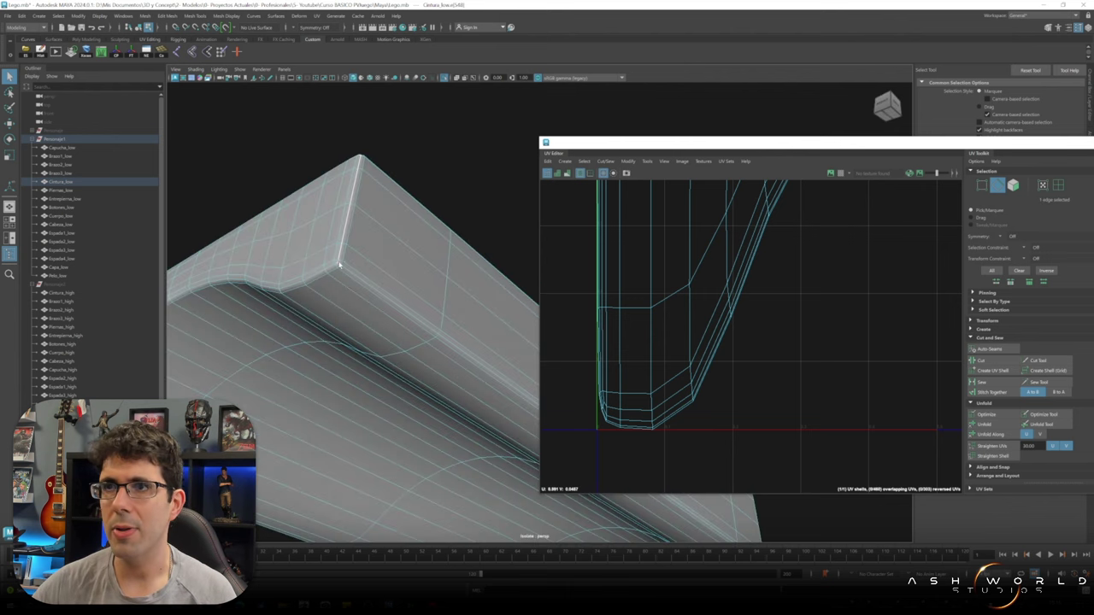
pyautogui.scroll(3, 312, 386)
pyautogui.scroll(-3, 398, 305)
pyautogui.moveTo(419, 218)
pyautogui.keyDown('alt'); pyautogui.mouseDown()
pyautogui.moveTo(422, 508)
pyautogui.moveTo(486, 411)
pyautogui.mouseUp(); pyautogui.keyUp('alt')
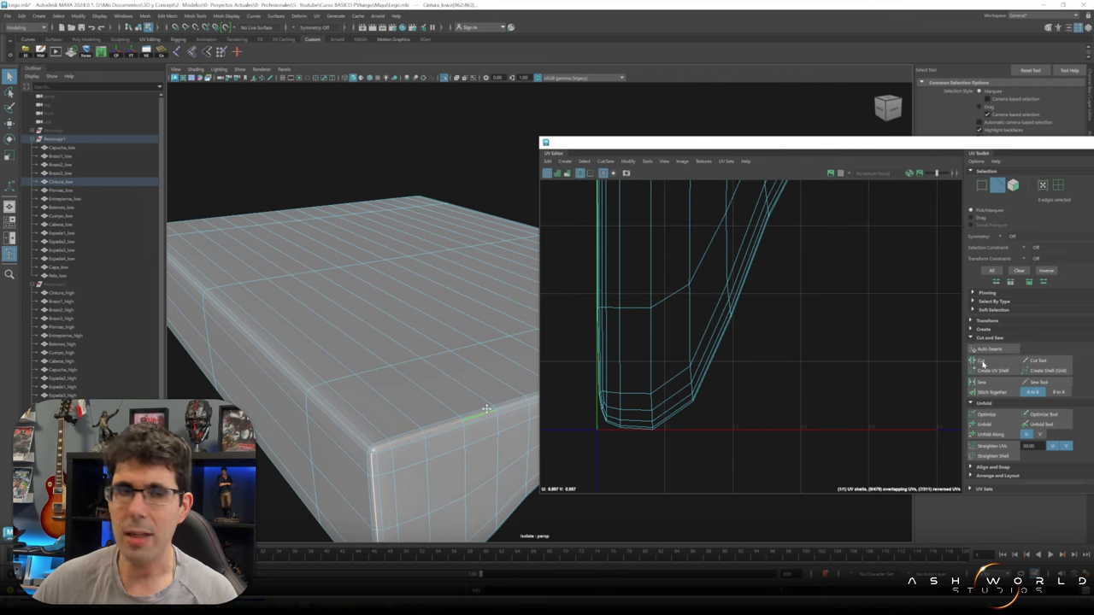
pyautogui.keyDown('alt'); pyautogui.moveTo(510, 411); pyautogui.dragTo(354, 373); pyautogui.keyUp('alt')
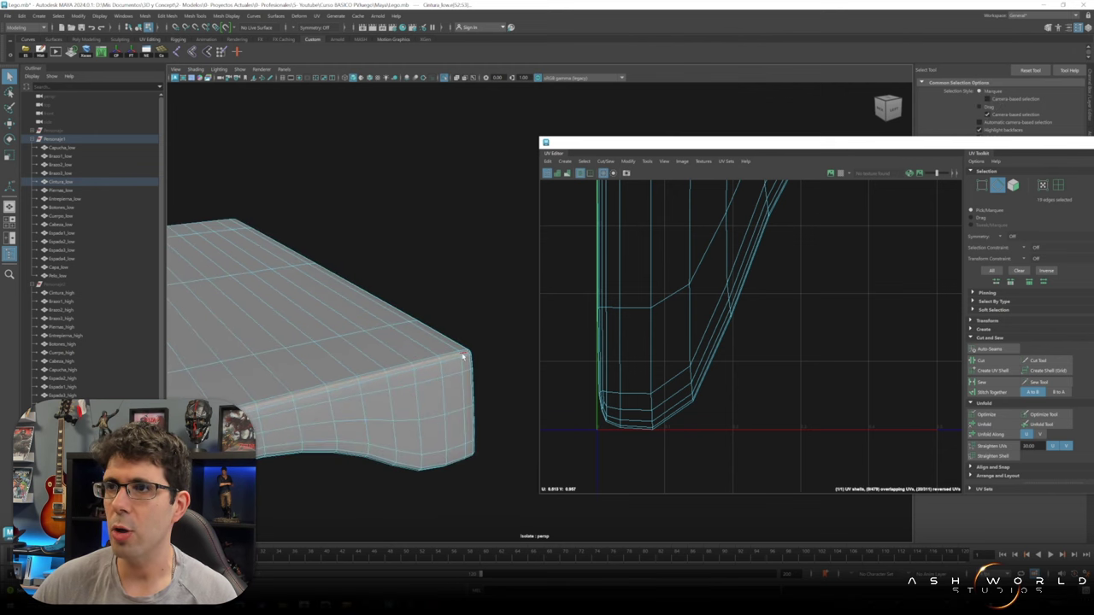
pyautogui.keyDown('alt'); pyautogui.moveTo(432, 311); pyautogui.dragTo(281, 408); pyautogui.keyUp('alt')
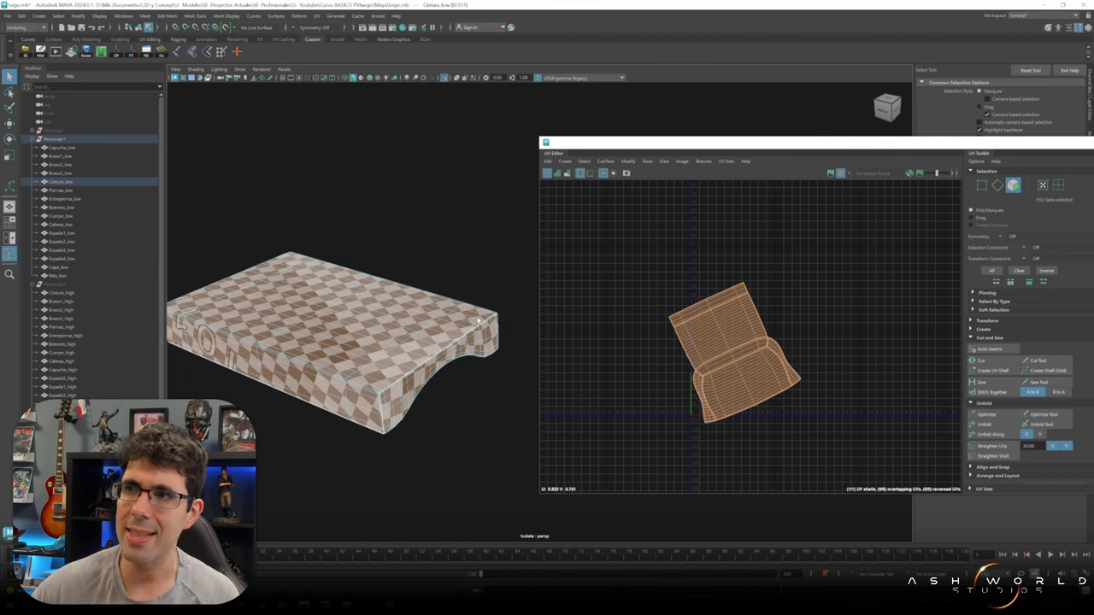
pyautogui.scroll(-1, 718, 376)
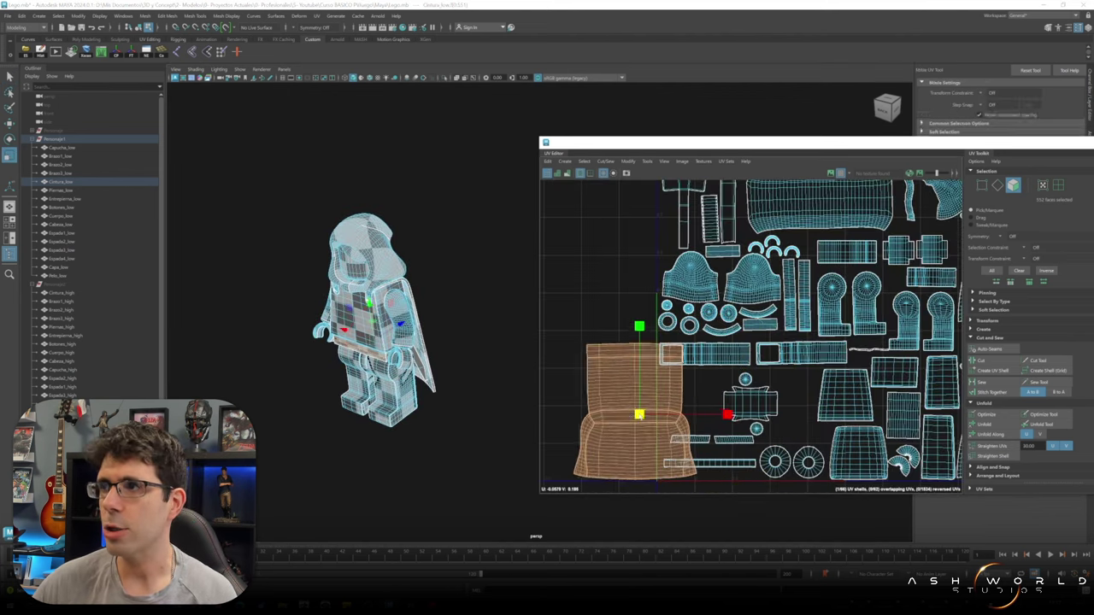
# - Select the long Entrepierna_low strip shell and move it below the other UV shells
pyautogui.moveTo(639, 415)
pyautogui.keyDown('alt'); pyautogui.mouseDown(button='middle')
pyautogui.moveTo(658, 318)
pyautogui.moveTo(647, 256)
pyautogui.moveTo(658, 184)
pyautogui.mouseUp(button='middle'); pyautogui.keyUp('alt')
pyautogui.click(739, 234)
pyautogui.moveTo(664, 391); pyautogui.dragTo(703, 328)
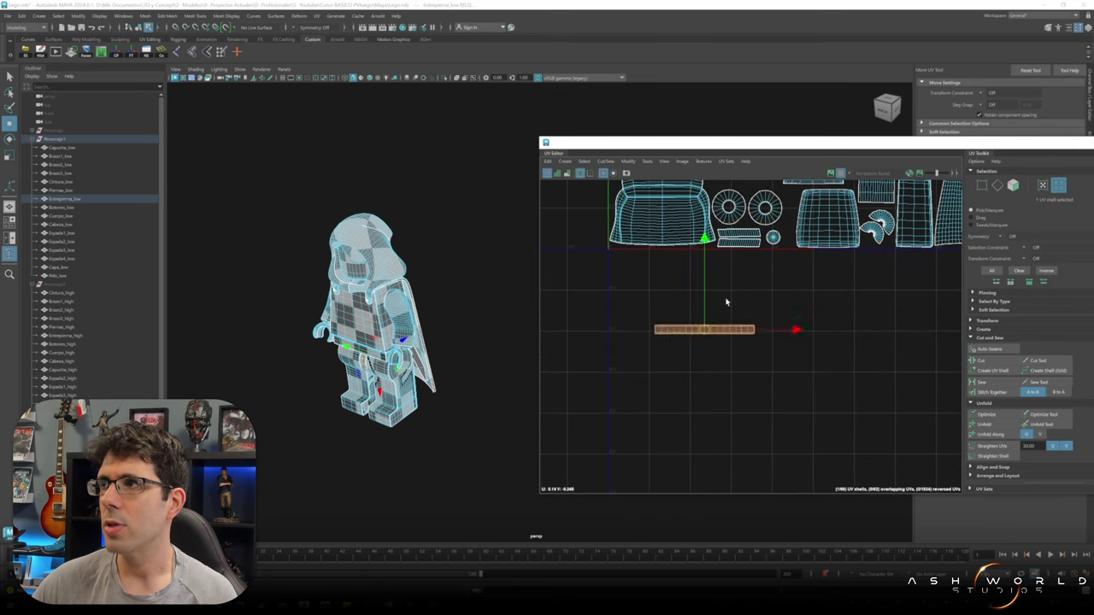
pyautogui.moveTo(709, 447); pyautogui.dragTo(686, 225)
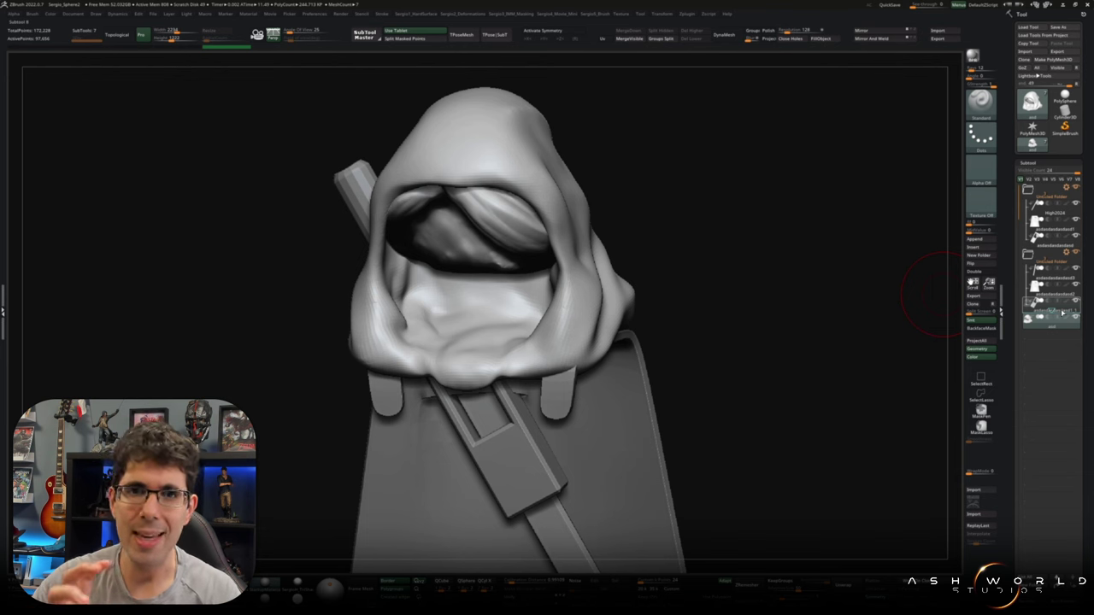
# - Rename the second subtool folder to High
pyautogui.click(1068, 252)
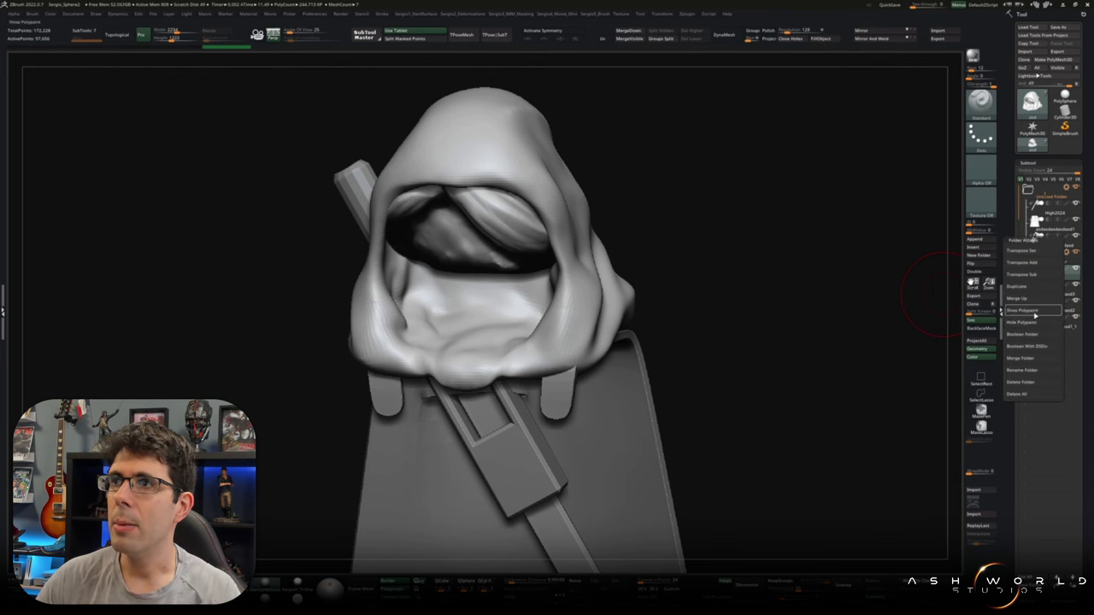
pyautogui.click(1021, 368)
pyautogui.press('Return')
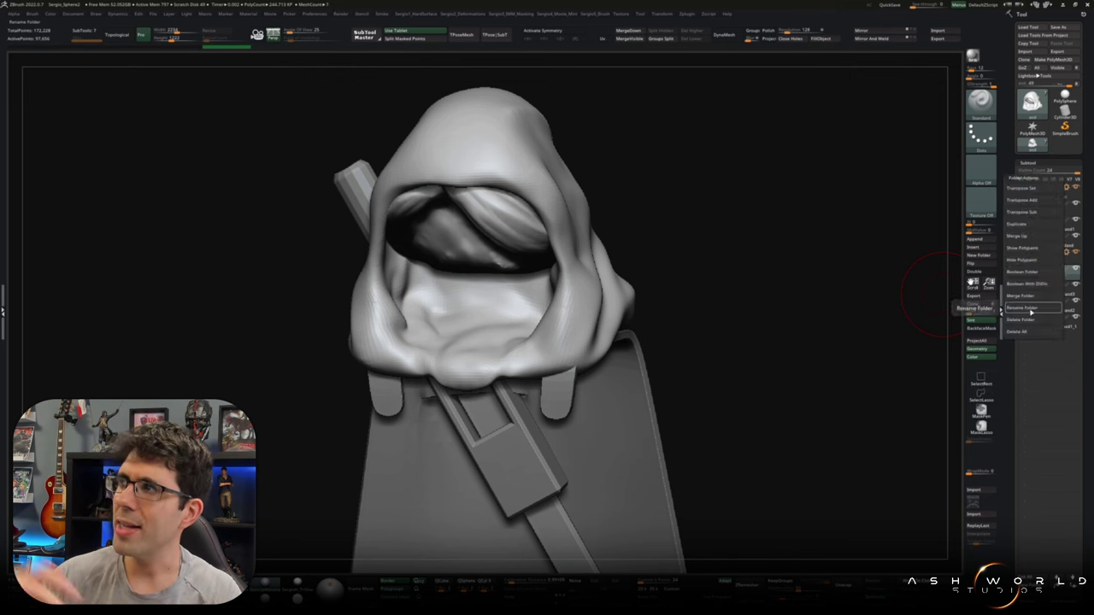
# - Solo the hood, turn off Polyframe, and rotate it to inspect from several angles
pyautogui.keyDown('ctrl'); pyautogui.keyDown('shift'); pyautogui.moveTo(689, 267); pyautogui.dragTo(753, 275); pyautogui.keyUp('shift'); pyautogui.keyUp('ctrl')
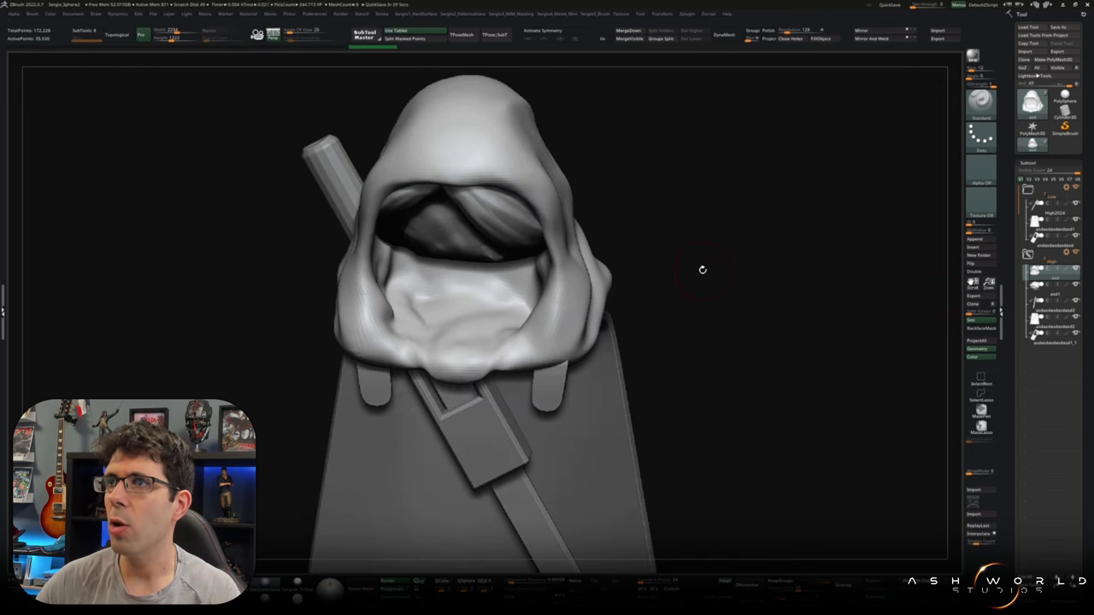
pyautogui.hotkey('shift', 'f')
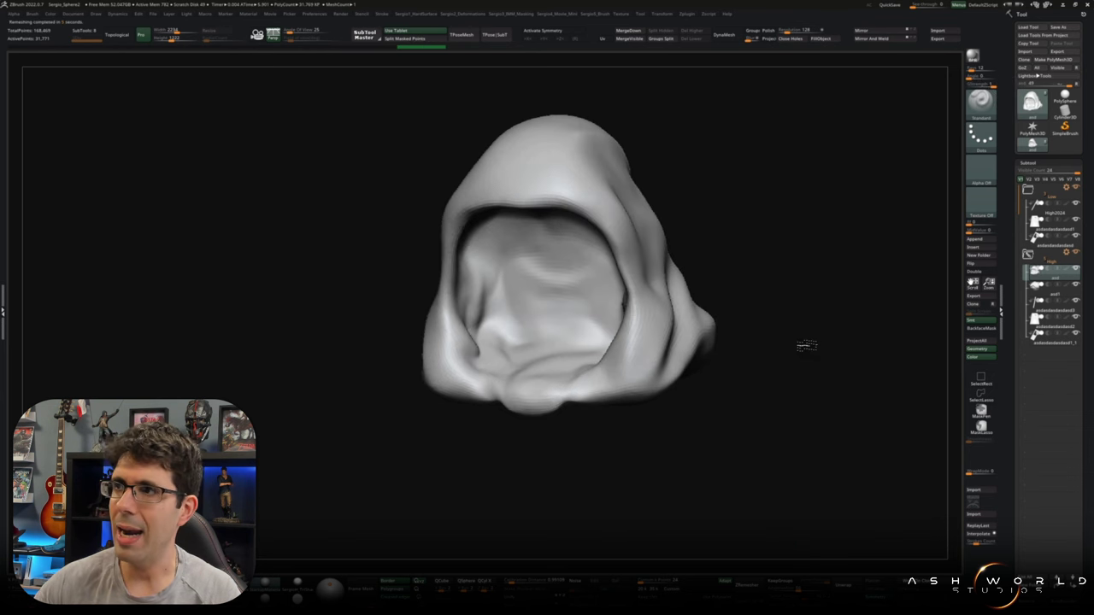
pyautogui.moveTo(807, 345); pyautogui.dragTo(716, 350)
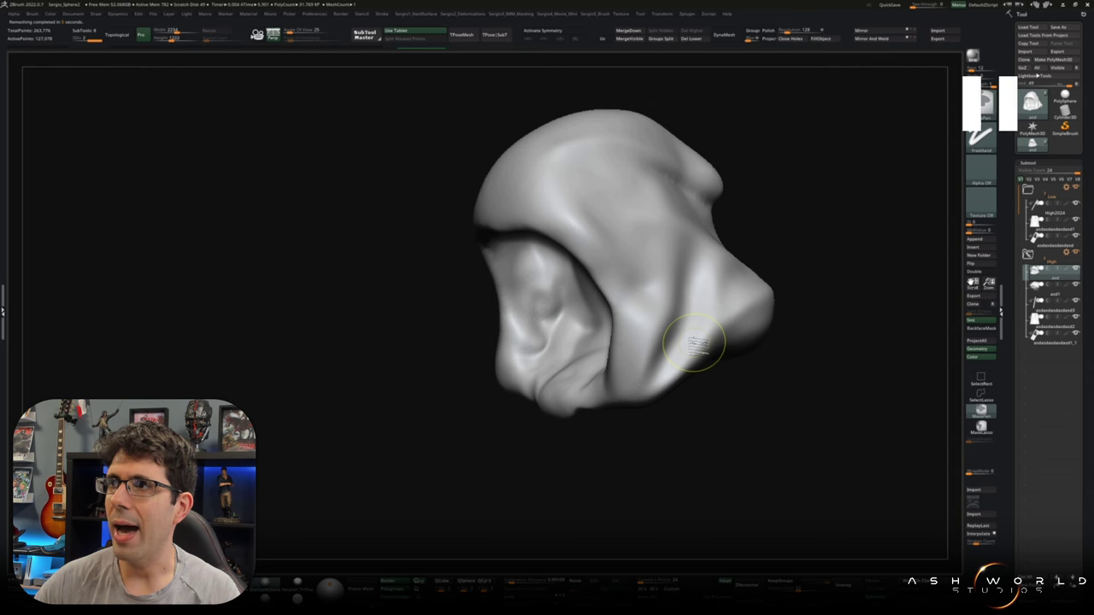
pyautogui.moveTo(615, 366)
pyautogui.mouseDown()
pyautogui.moveTo(642, 416)
pyautogui.moveTo(598, 384)
pyautogui.mouseUp()
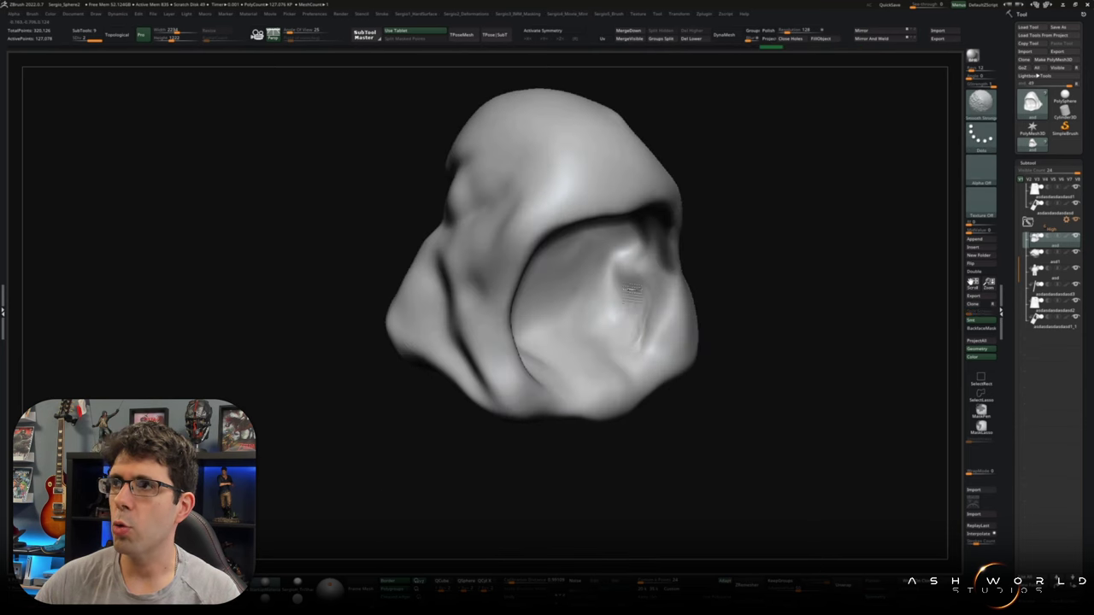
pyautogui.moveTo(631, 291); pyautogui.dragTo(500, 233)
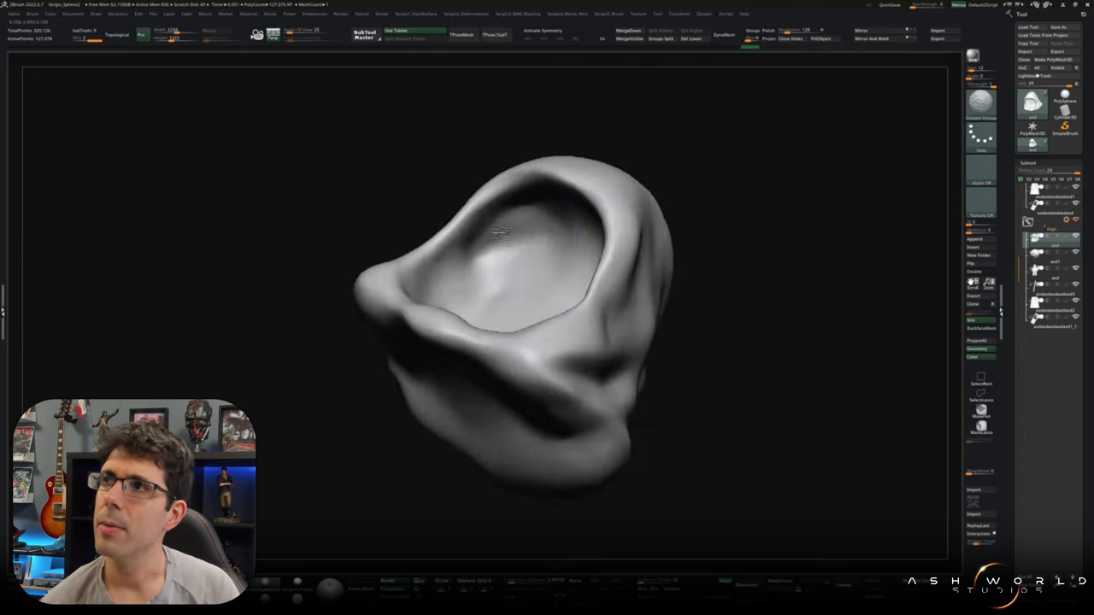
pyautogui.moveTo(501, 232)
pyautogui.mouseDown()
pyautogui.moveTo(478, 323)
pyautogui.moveTo(648, 238)
pyautogui.moveTo(711, 258)
pyautogui.mouseUp()
pyautogui.moveTo(740, 316)
pyautogui.mouseDown()
pyautogui.moveTo(765, 276)
pyautogui.moveTo(709, 251)
pyautogui.moveTo(726, 286)
pyautogui.mouseUp()
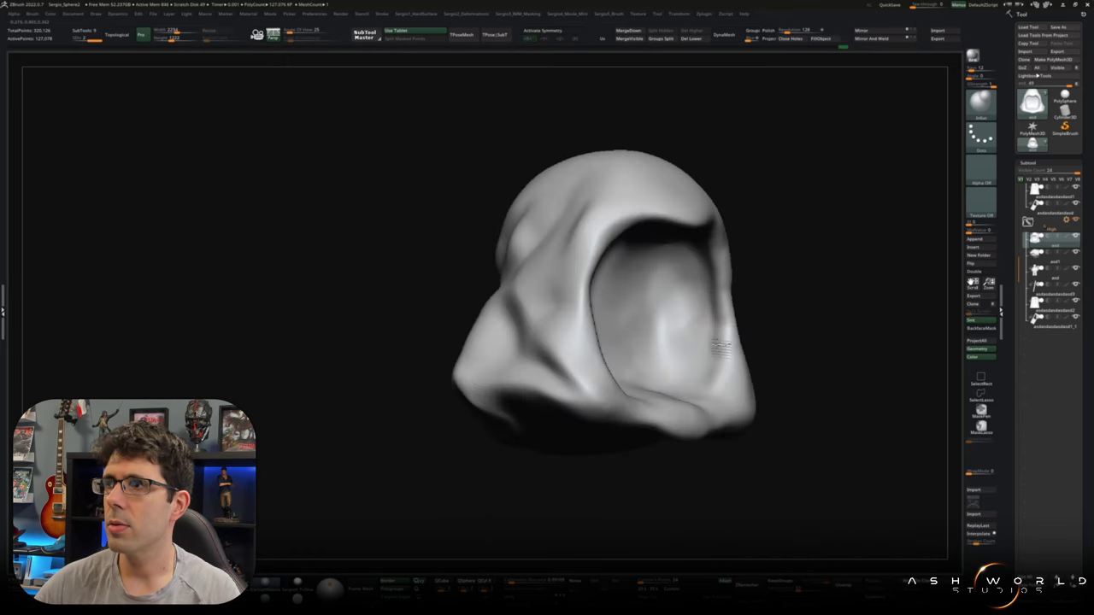
pyautogui.moveTo(734, 298)
pyautogui.mouseDown()
pyautogui.moveTo(769, 282)
pyautogui.moveTo(692, 373)
pyautogui.moveTo(609, 350)
pyautogui.moveTo(761, 332)
pyautogui.moveTo(604, 328)
pyautogui.moveTo(624, 352)
pyautogui.mouseUp()
# - Bring up the brush settings and rotate the sculpt to view the hood and sword
pyautogui.press('space')
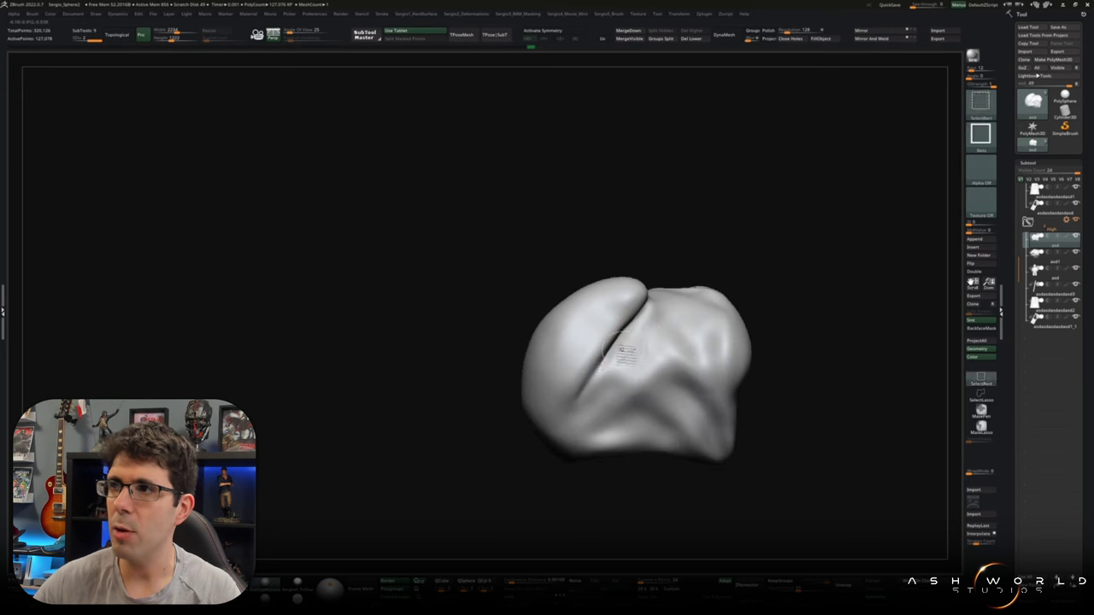
pyautogui.moveTo(604, 393); pyautogui.dragTo(624, 335)
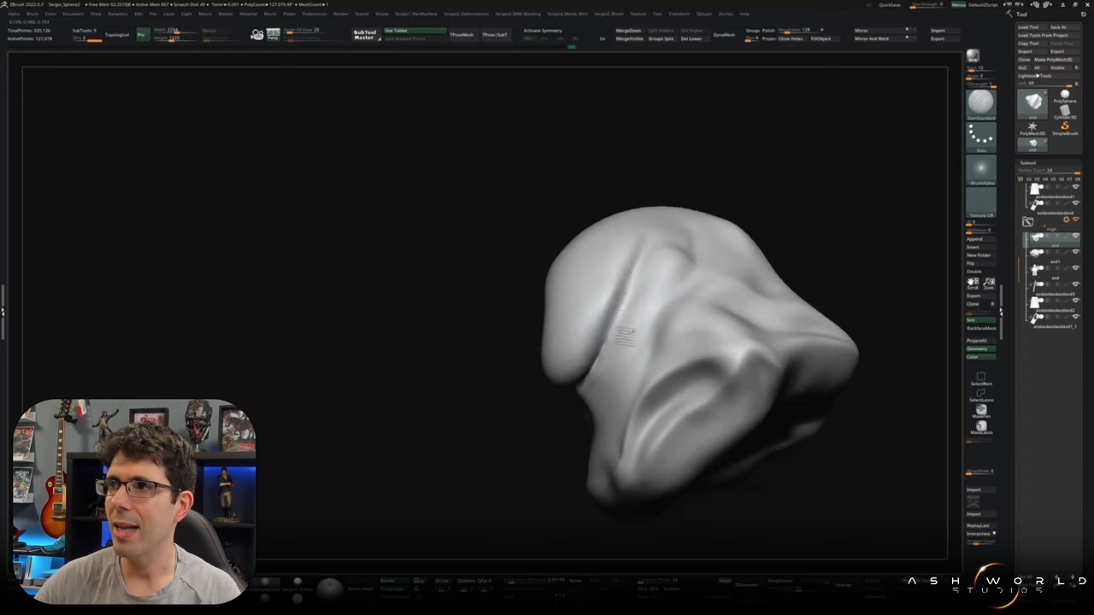
pyautogui.moveTo(584, 376)
pyautogui.mouseDown()
pyautogui.moveTo(647, 285)
pyautogui.moveTo(555, 366)
pyautogui.moveTo(744, 325)
pyautogui.moveTo(637, 408)
pyautogui.moveTo(613, 295)
pyautogui.moveTo(496, 408)
pyautogui.mouseUp()
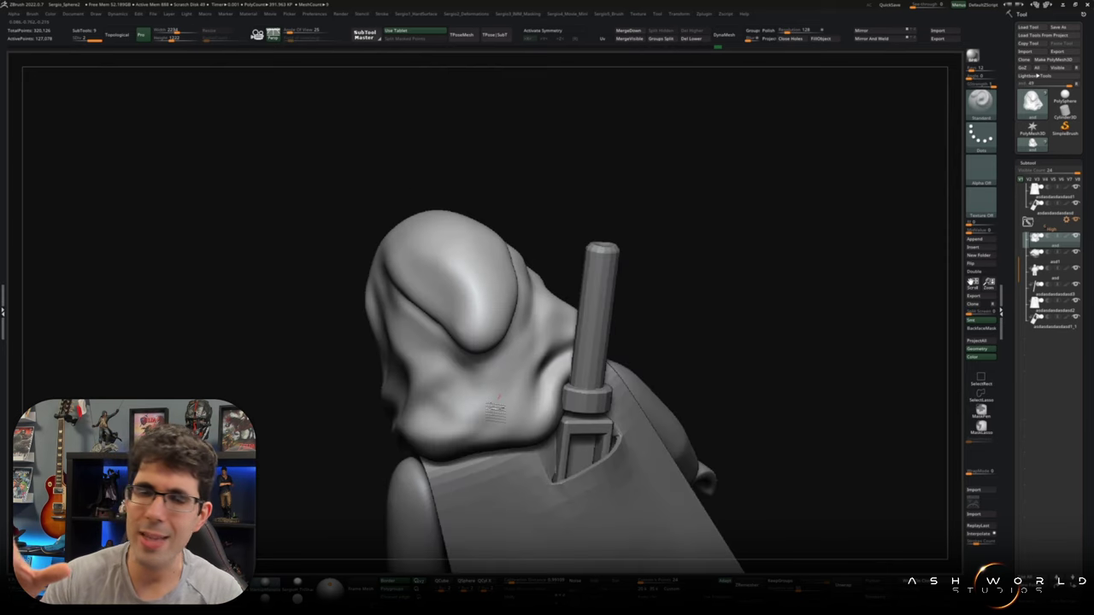
pyautogui.moveTo(524, 389)
pyautogui.mouseDown(button='right')
pyautogui.moveTo(482, 391)
pyautogui.moveTo(481, 436)
pyautogui.moveTo(390, 435)
pyautogui.moveTo(644, 330)
pyautogui.moveTo(514, 354)
pyautogui.mouseUp(button='right')
pyautogui.moveTo(540, 352); pyautogui.dragTo(560, 254)
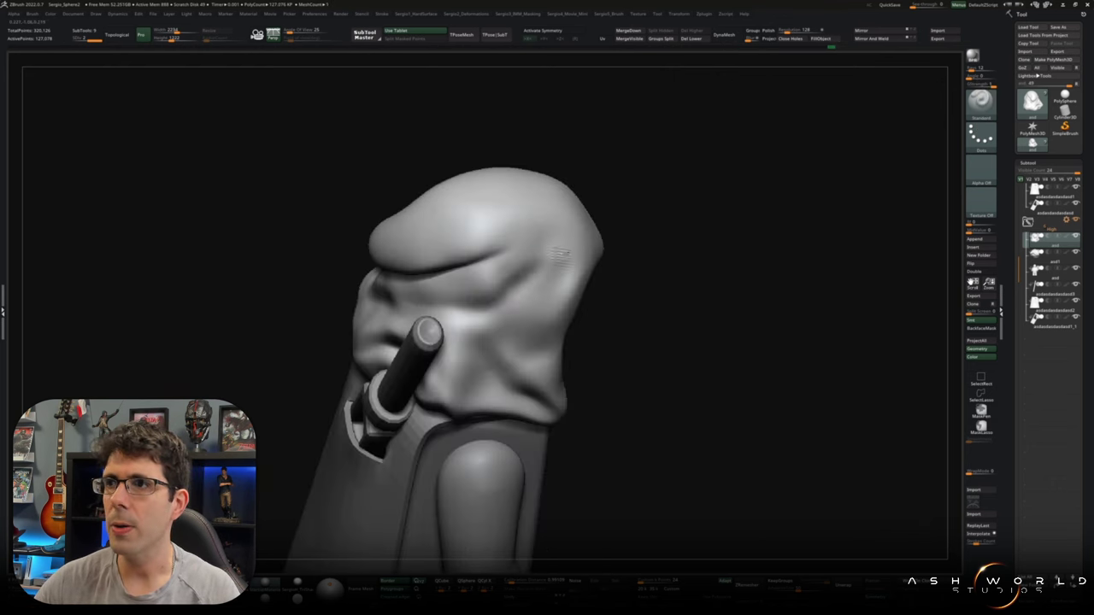
pyautogui.moveTo(502, 333); pyautogui.dragTo(517, 344)
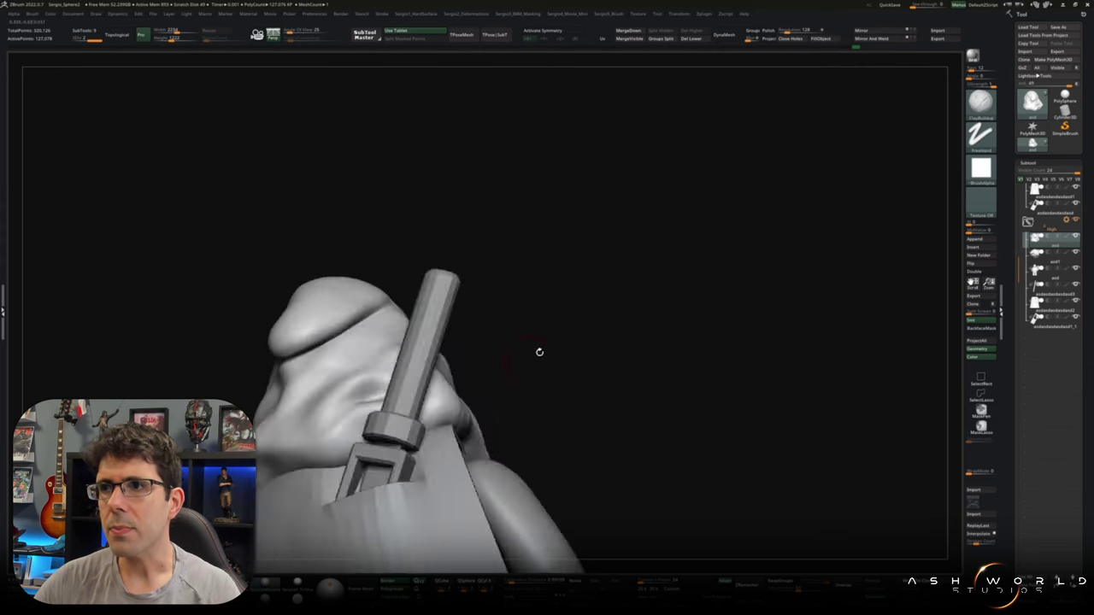
pyautogui.moveTo(504, 355)
pyautogui.mouseDown()
pyautogui.moveTo(484, 359)
pyautogui.moveTo(586, 385)
pyautogui.moveTo(488, 466)
pyautogui.moveTo(782, 554)
pyautogui.mouseUp()
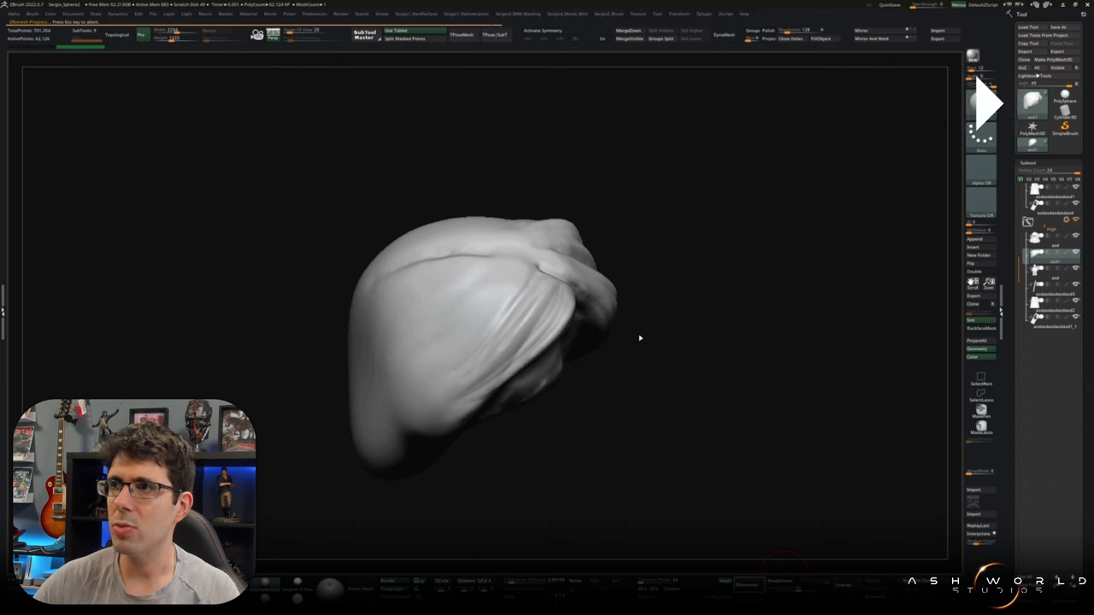
pyautogui.moveTo(643, 352)
pyautogui.mouseDown()
pyautogui.moveTo(513, 366)
pyautogui.moveTo(522, 301)
pyautogui.moveTo(489, 321)
pyautogui.mouseUp()
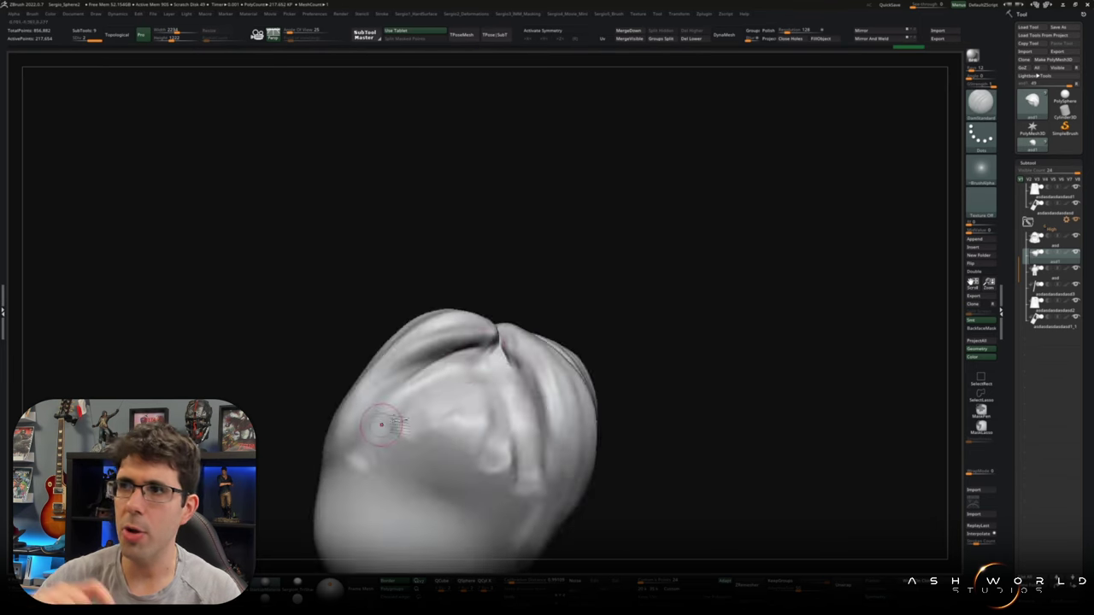
pyautogui.keyDown('ctrl'); pyautogui.keyDown('shift'); pyautogui.click(489, 320); pyautogui.keyUp('shift'); pyautogui.keyUp('ctrl')
pyautogui.moveTo(489, 321)
pyautogui.mouseDown()
pyautogui.moveTo(481, 286)
pyautogui.moveTo(432, 274)
pyautogui.moveTo(396, 218)
pyautogui.moveTo(381, 256)
pyautogui.moveTo(395, 327)
pyautogui.mouseUp()
pyautogui.moveTo(368, 253); pyautogui.dragTo(395, 273)
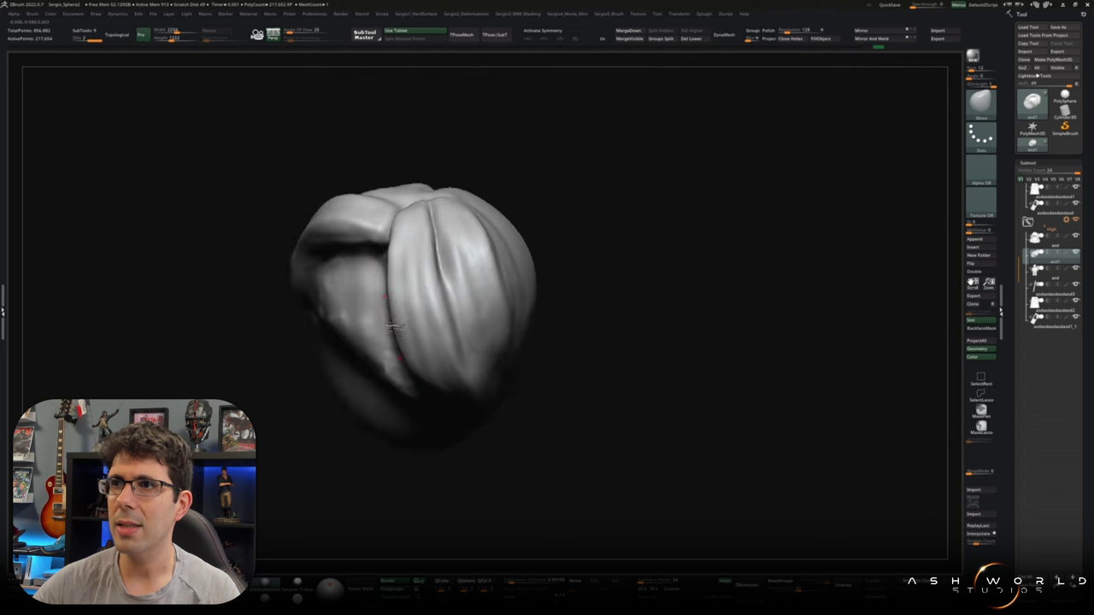
pyautogui.press('space')
pyautogui.moveTo(395, 326)
pyautogui.mouseDown()
pyautogui.moveTo(410, 291)
pyautogui.moveTo(460, 312)
pyautogui.moveTo(466, 361)
pyautogui.moveTo(411, 351)
pyautogui.moveTo(346, 369)
pyautogui.mouseUp()
pyautogui.press('b')
pyautogui.press('m')
pyautogui.press('v')
pyautogui.press('b')
pyautogui.press('s')
pyautogui.press('t')
pyautogui.moveTo(389, 340); pyautogui.dragTo(460, 177)
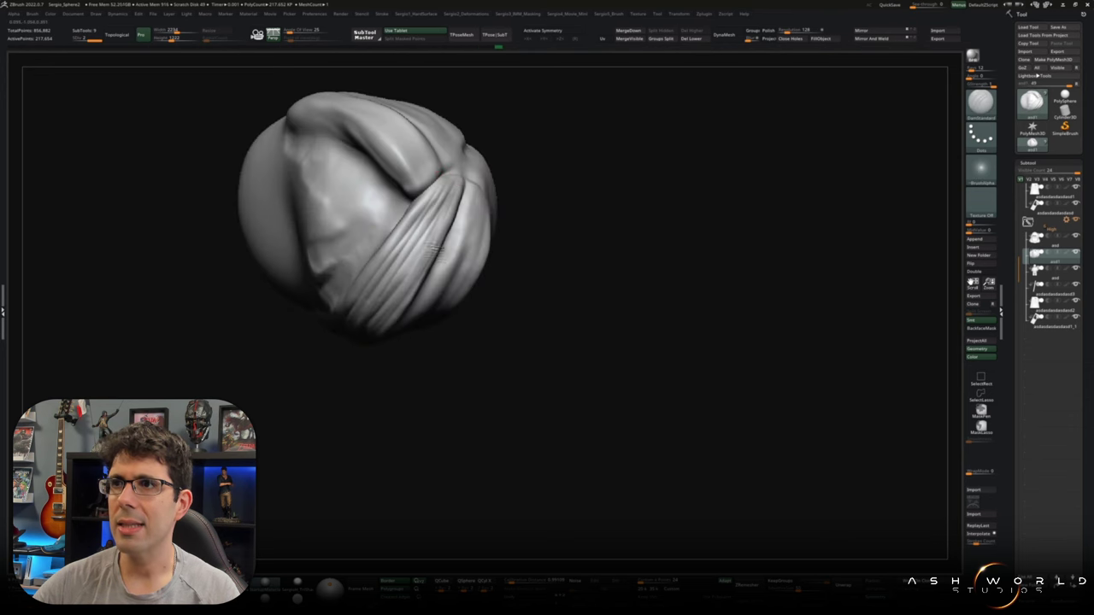
pyautogui.moveTo(435, 248)
pyautogui.mouseDown()
pyautogui.moveTo(538, 183)
pyautogui.moveTo(344, 347)
pyautogui.mouseUp()
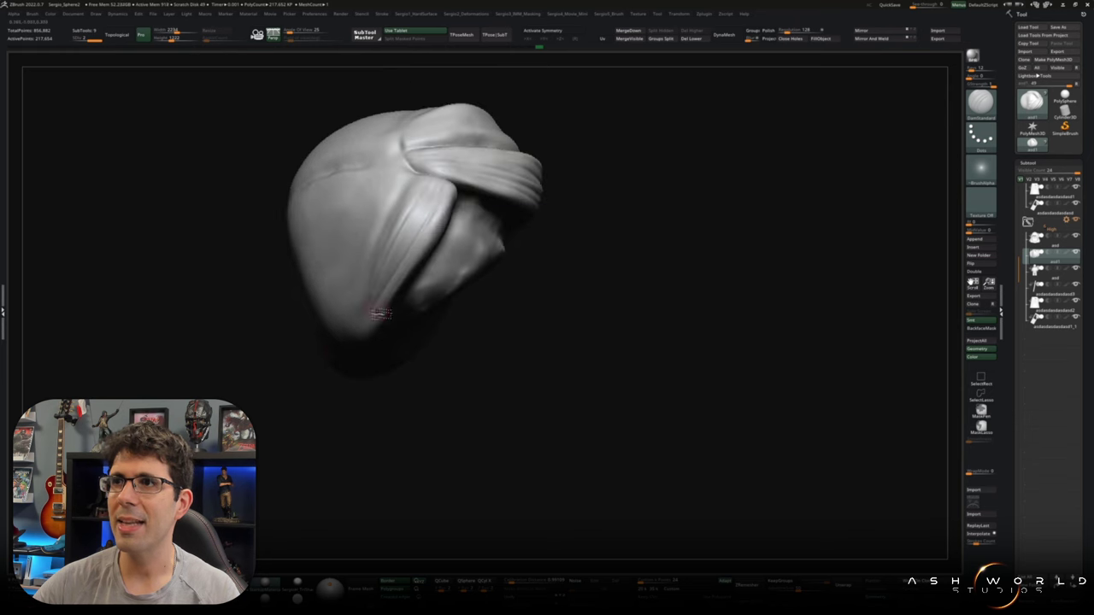
pyautogui.moveTo(444, 187)
pyautogui.mouseDown()
pyautogui.moveTo(464, 183)
pyautogui.moveTo(446, 198)
pyautogui.moveTo(483, 229)
pyautogui.moveTo(407, 278)
pyautogui.mouseUp()
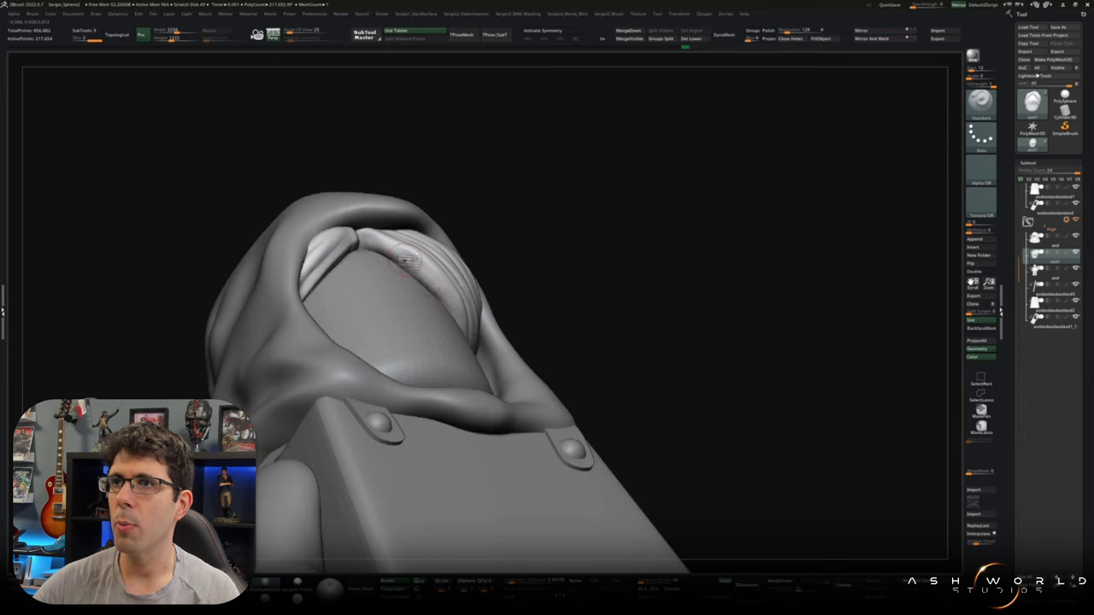
pyautogui.keyDown('ctrl'); pyautogui.keyDown('shift'); pyautogui.click(416, 273); pyautogui.keyUp('shift'); pyautogui.keyUp('ctrl')
pyautogui.moveTo(387, 244); pyautogui.dragTo(383, 227)
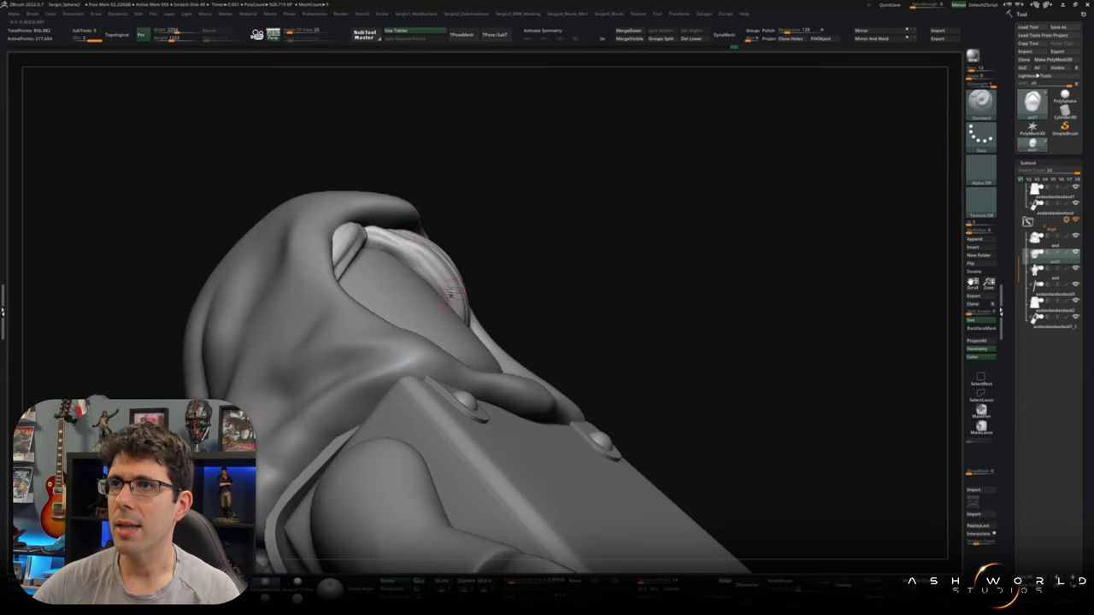
pyautogui.moveTo(374, 332)
pyautogui.mouseDown()
pyautogui.moveTo(475, 244)
pyautogui.moveTo(433, 141)
pyautogui.mouseUp()
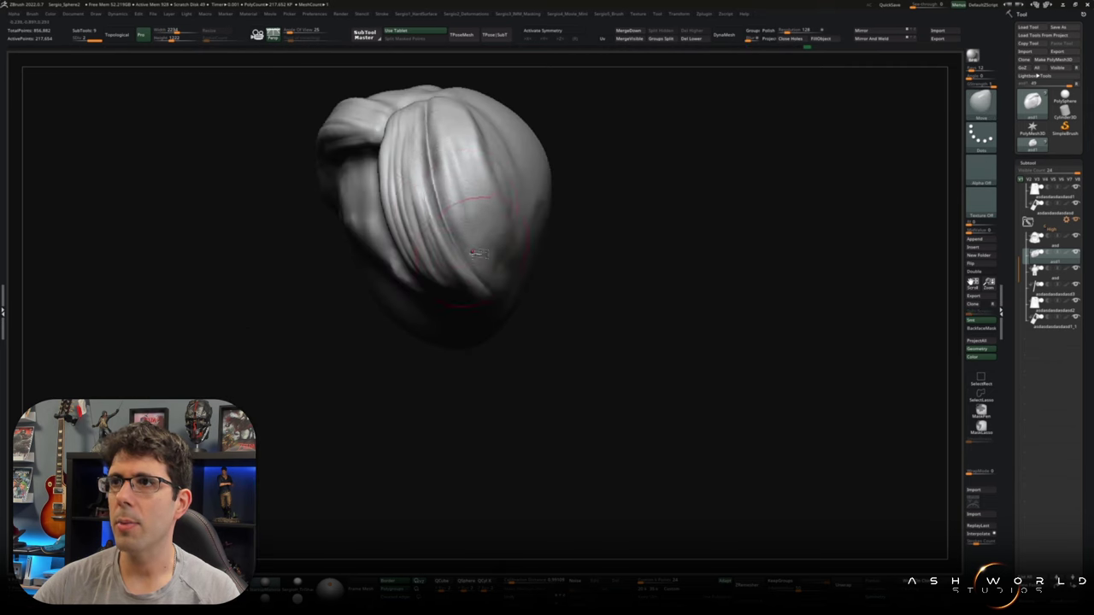
pyautogui.moveTo(467, 248)
pyautogui.mouseDown()
pyautogui.moveTo(595, 173)
pyautogui.moveTo(479, 224)
pyautogui.moveTo(558, 282)
pyautogui.mouseUp()
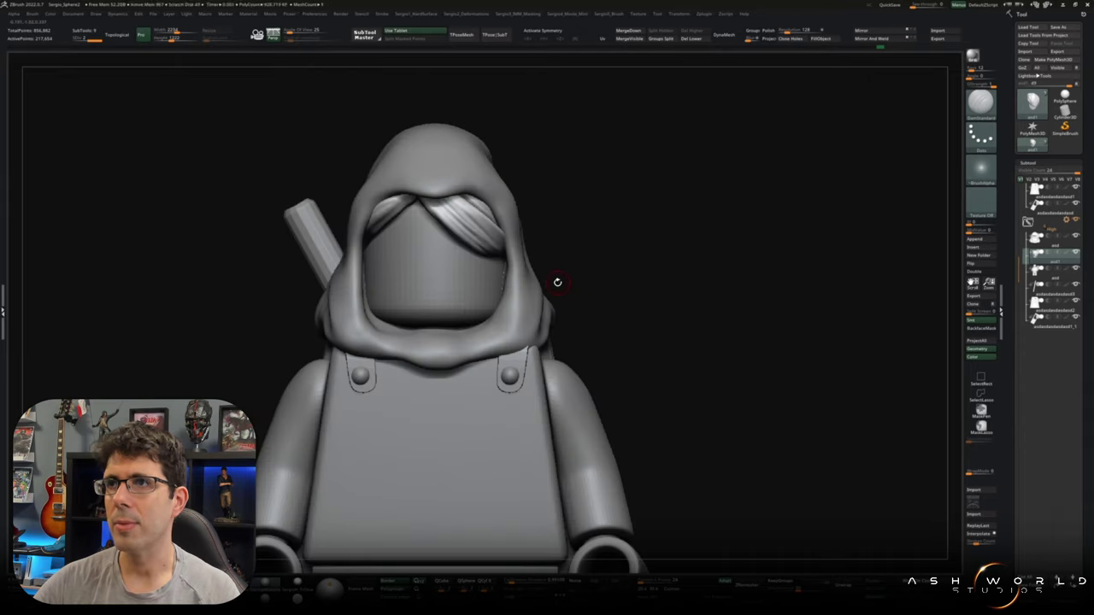
pyautogui.moveTo(413, 209)
pyautogui.mouseDown()
pyautogui.moveTo(442, 244)
pyautogui.moveTo(691, 320)
pyautogui.moveTo(647, 319)
pyautogui.moveTo(560, 434)
pyautogui.moveTo(587, 361)
pyautogui.moveTo(574, 371)
pyautogui.moveTo(413, 288)
pyautogui.moveTo(451, 256)
pyautogui.moveTo(624, 222)
pyautogui.moveTo(688, 265)
pyautogui.moveTo(598, 317)
pyautogui.moveTo(767, 256)
pyautogui.moveTo(631, 304)
pyautogui.moveTo(675, 324)
pyautogui.moveTo(635, 301)
pyautogui.mouseUp()
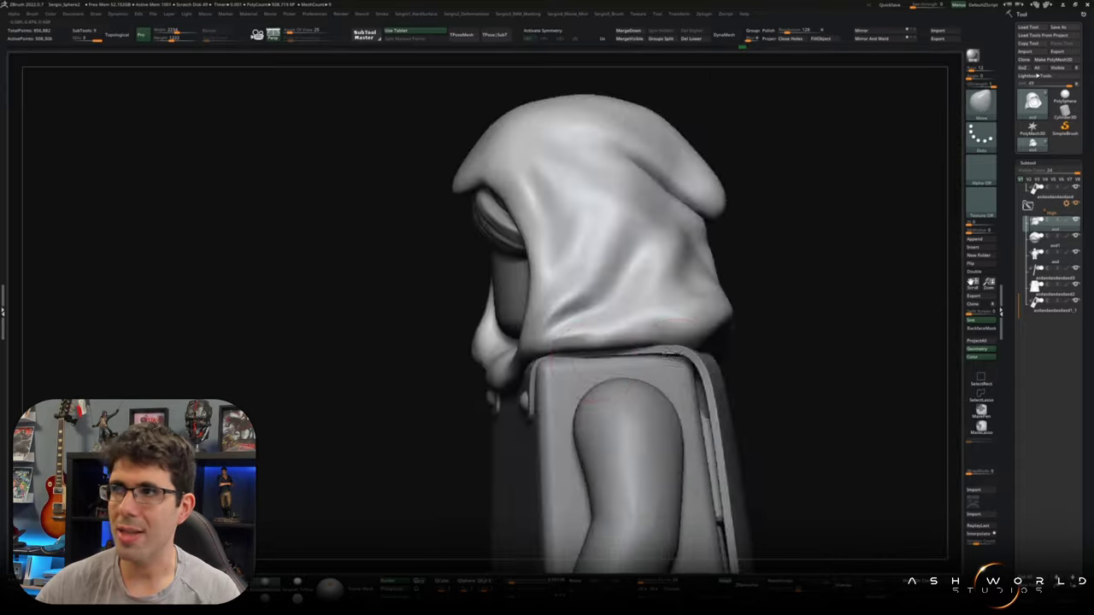
# - Solo the hood, draw ZRemesherGuides curves along its opening edge, and ZRemesh it into low-poly quads
pyautogui.keyDown('alt'); pyautogui.click(636, 302); pyautogui.keyUp('alt')
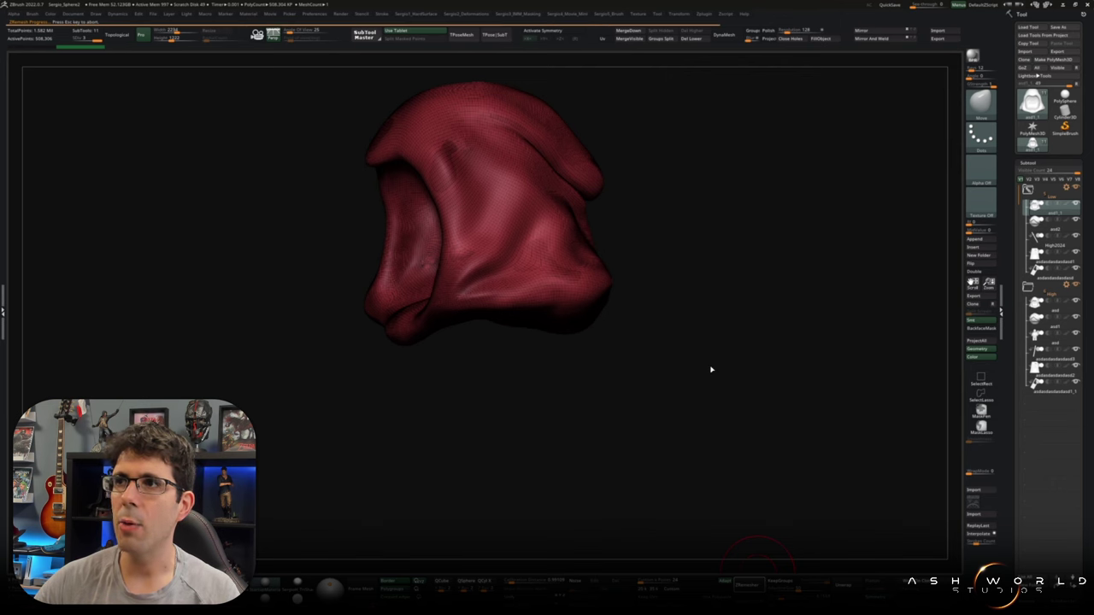
pyautogui.moveTo(711, 369); pyautogui.dragTo(615, 342)
pyautogui.press('b')
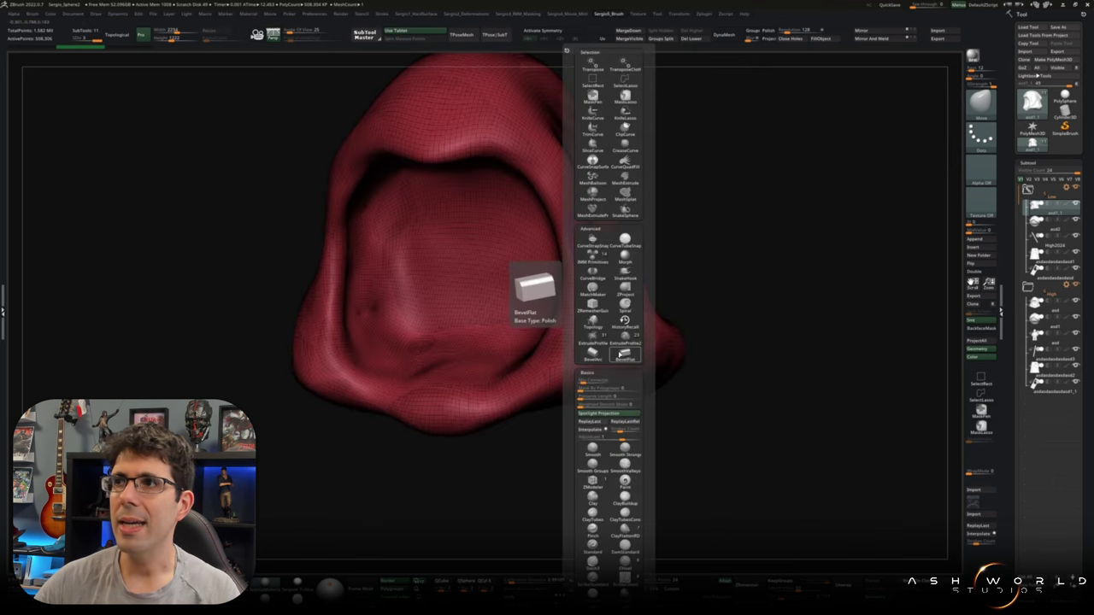
pyautogui.click(622, 354)
pyautogui.moveTo(649, 342); pyautogui.dragTo(757, 319)
pyautogui.moveTo(431, 304); pyautogui.dragTo(381, 353)
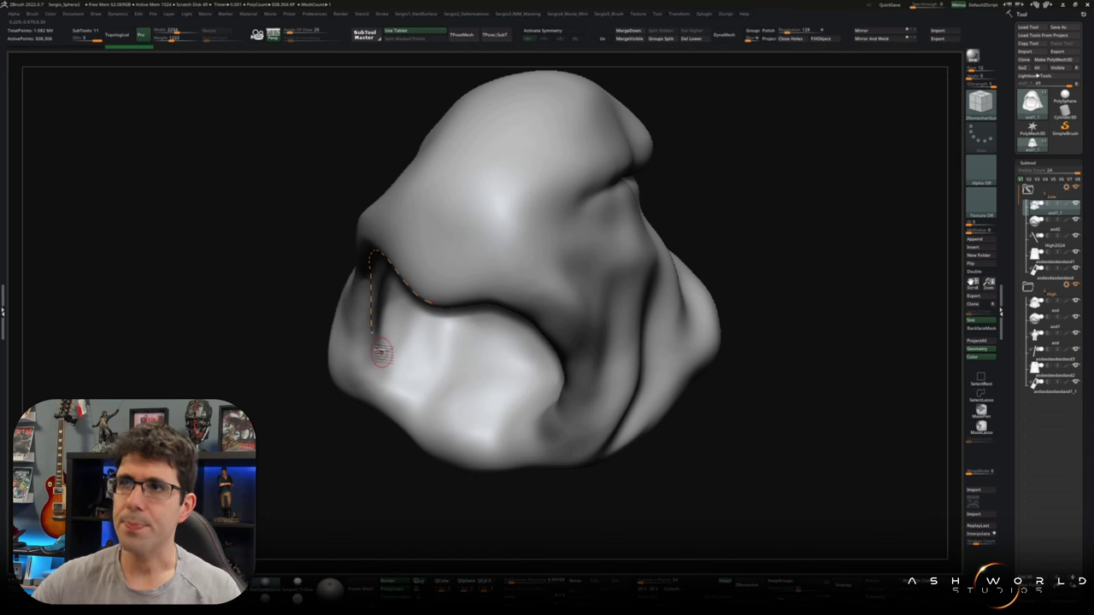
pyautogui.moveTo(381, 352)
pyautogui.mouseDown()
pyautogui.moveTo(627, 474)
pyautogui.moveTo(656, 323)
pyautogui.mouseUp()
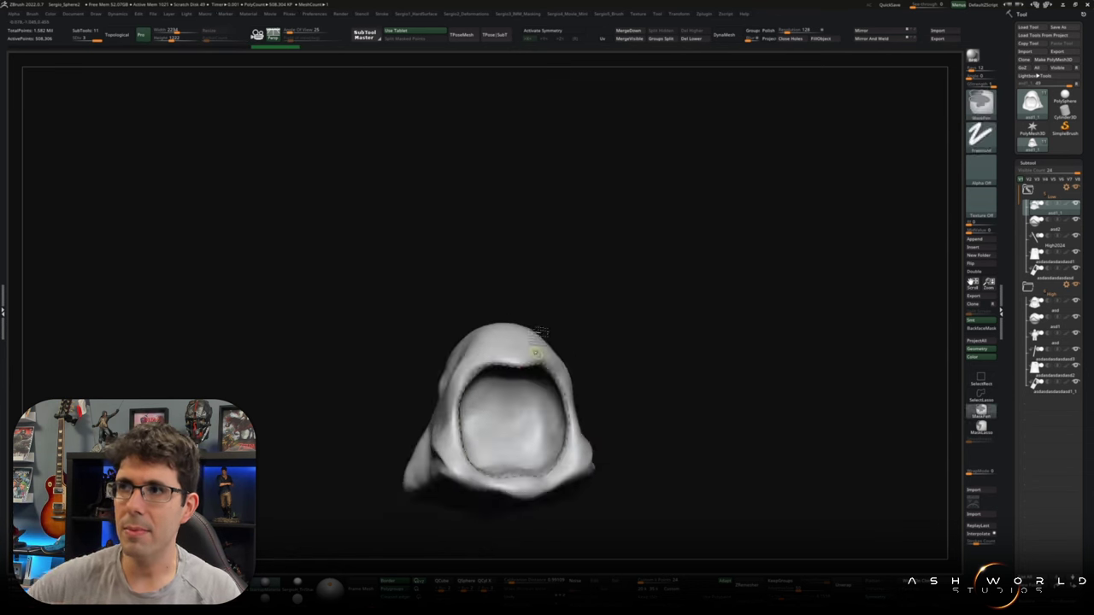
pyautogui.click(746, 585)
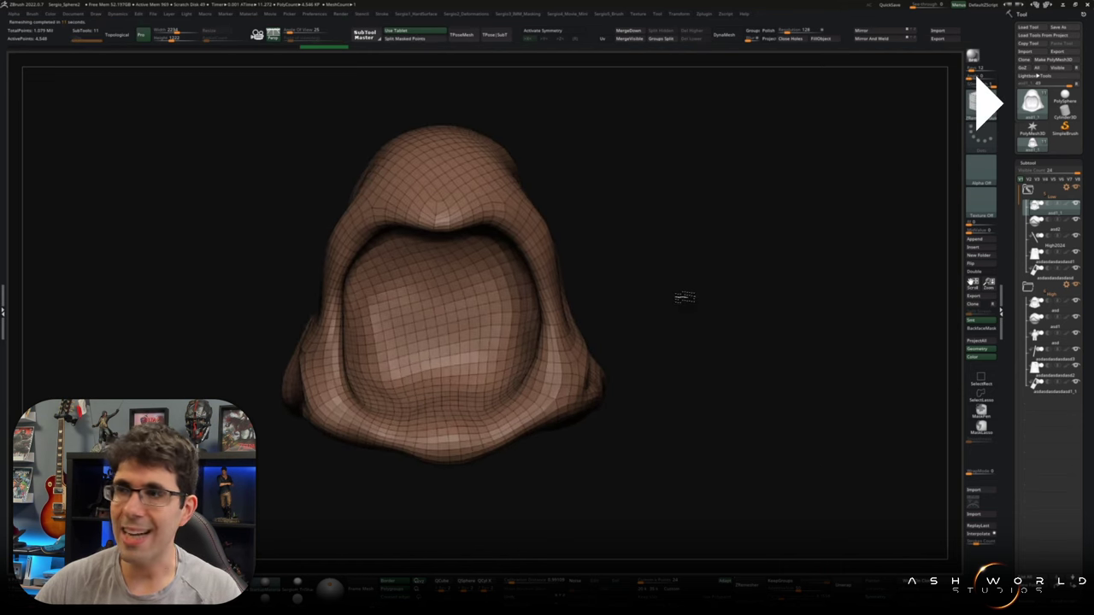
# - Undo the remesh, raise Curves Strength and rerun ZRemesher on the hood
pyautogui.moveTo(684, 296); pyautogui.dragTo(676, 241)
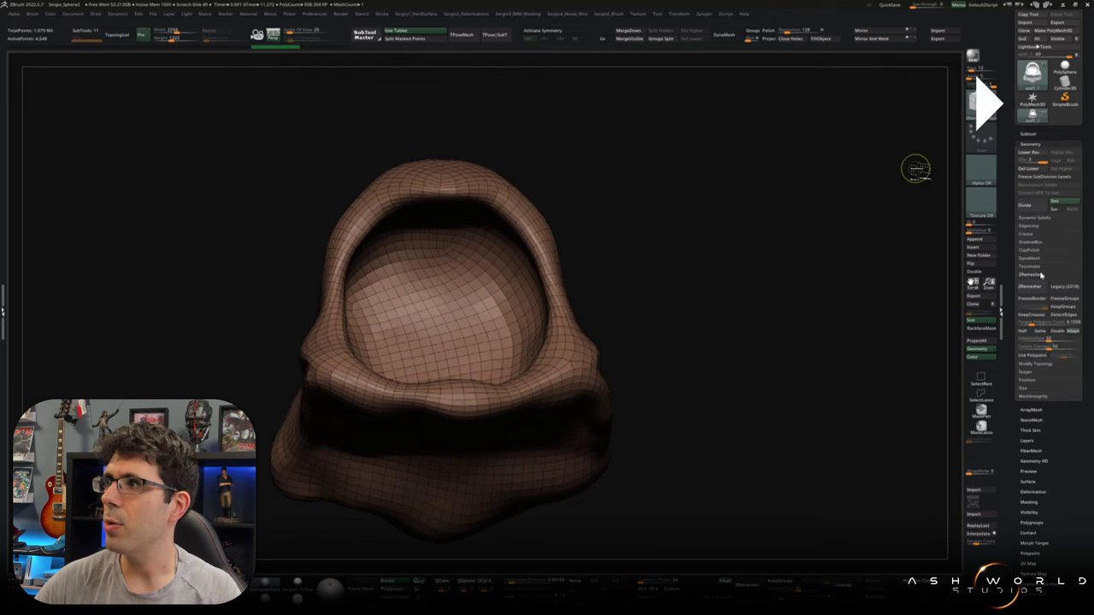
pyautogui.click(1034, 274)
pyautogui.hotkey('ctrl', 'z')
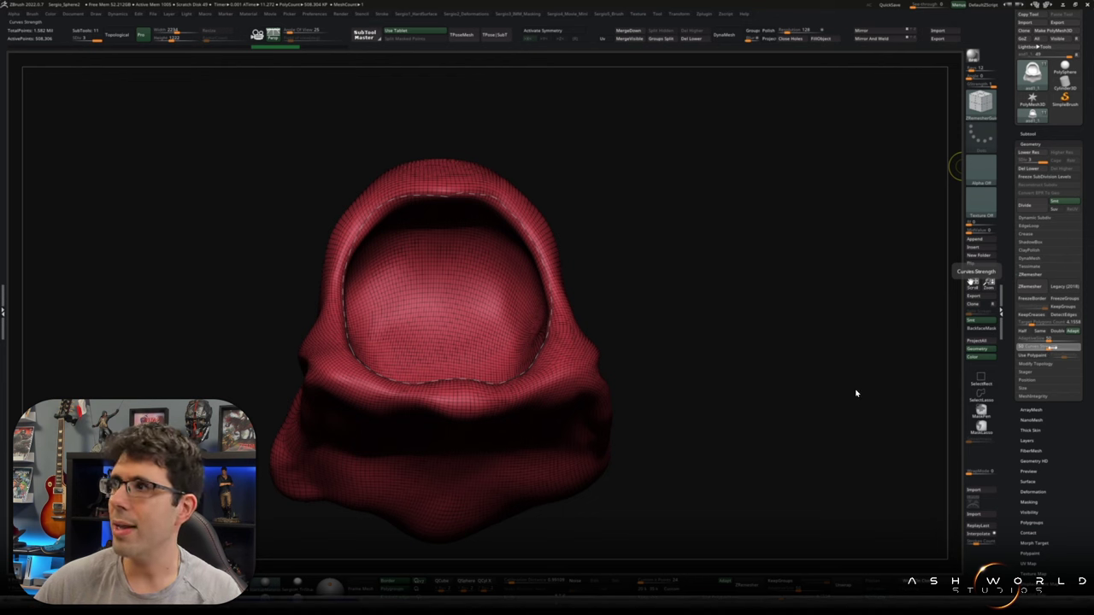
pyautogui.hotkey('ctrl', 'r')
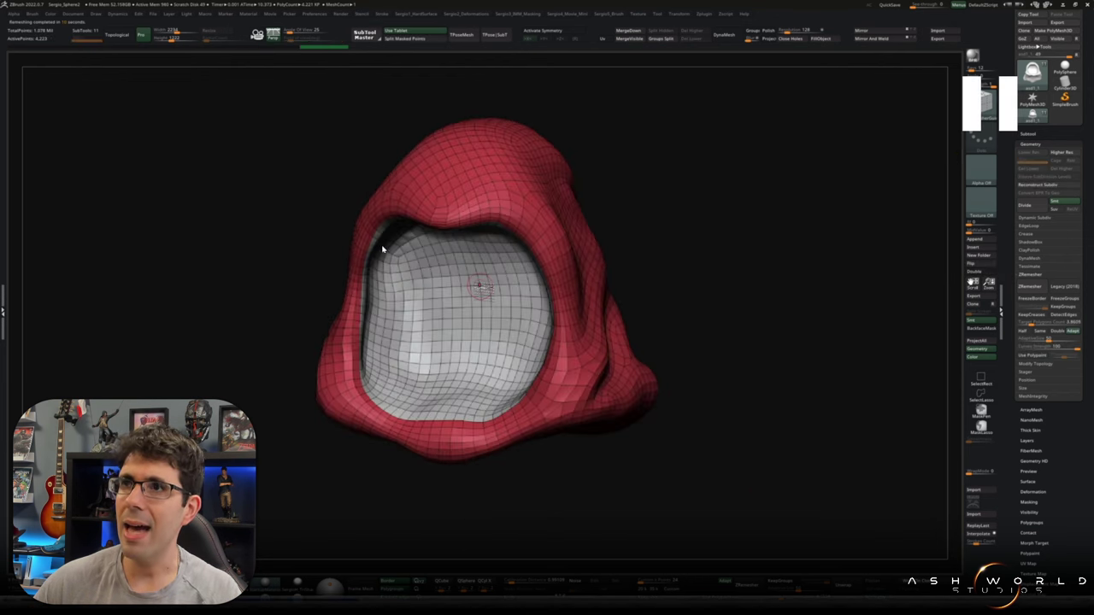
pyautogui.moveTo(603, 445); pyautogui.dragTo(657, 444)
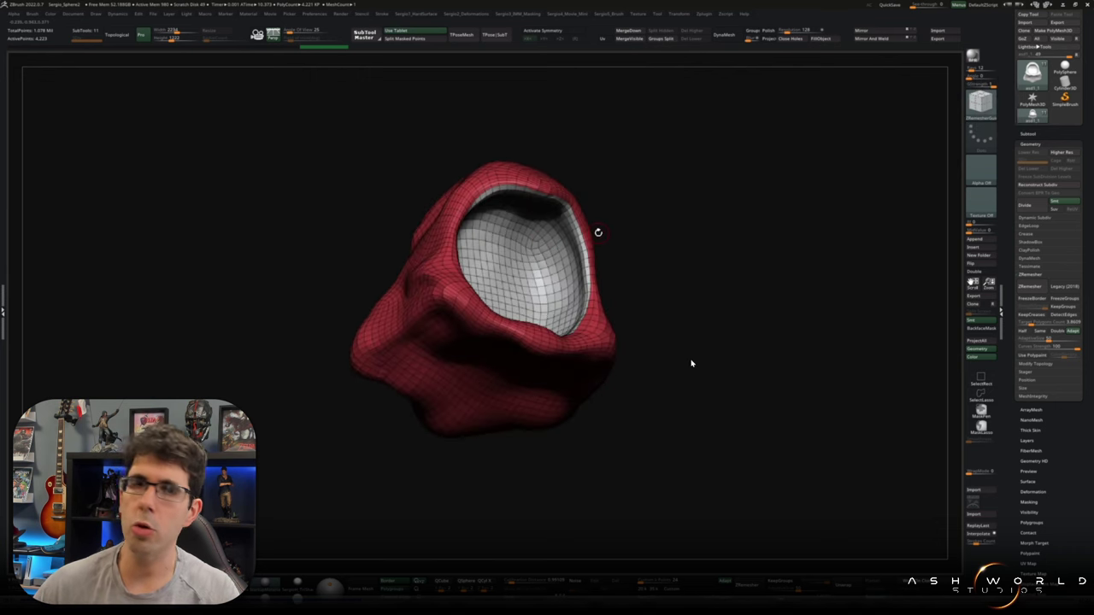
pyautogui.keyDown('shift'); pyautogui.moveTo(595, 232); pyautogui.dragTo(586, 264); pyautogui.keyUp('shift')
pyautogui.press('f')
pyautogui.moveTo(592, 315); pyautogui.dragTo(944, 171)
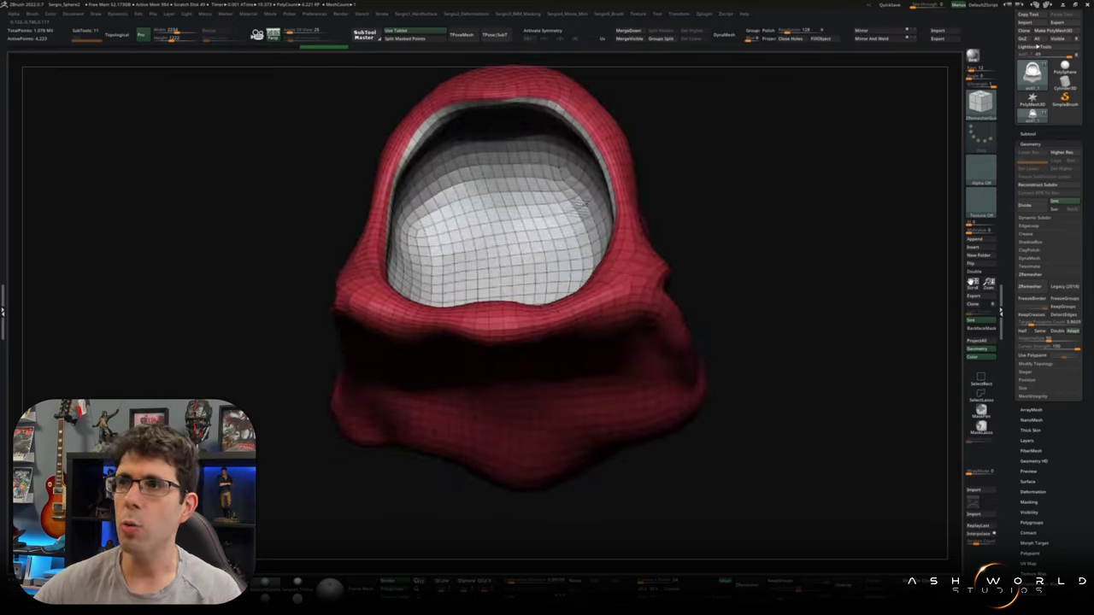
# - Select the wrapped head piece subtool and DynaMesh it to even density
pyautogui.click(1038, 134)
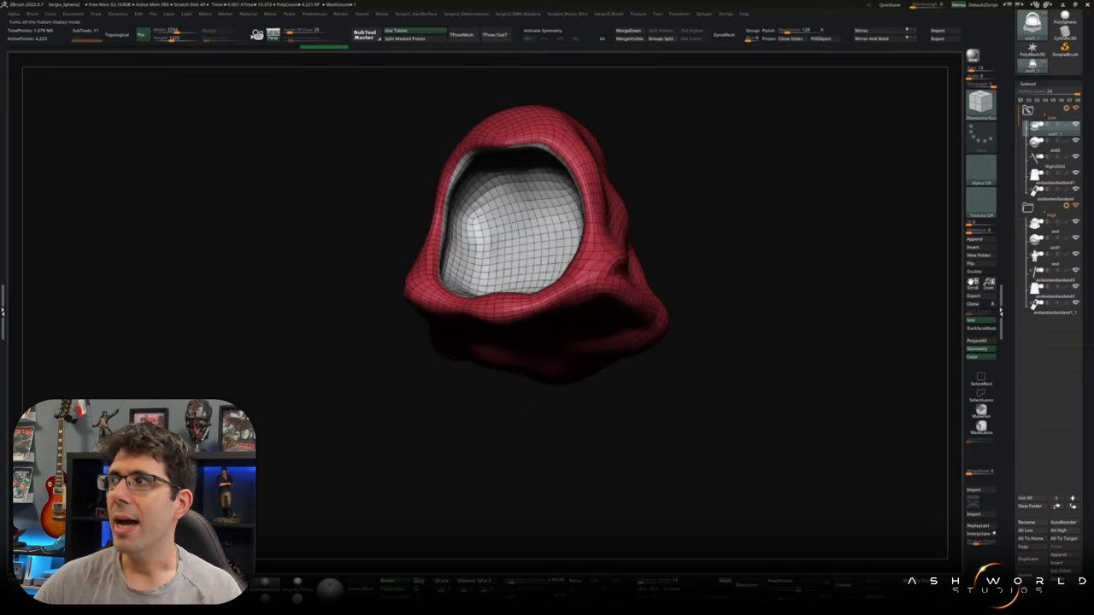
pyautogui.click(1037, 237)
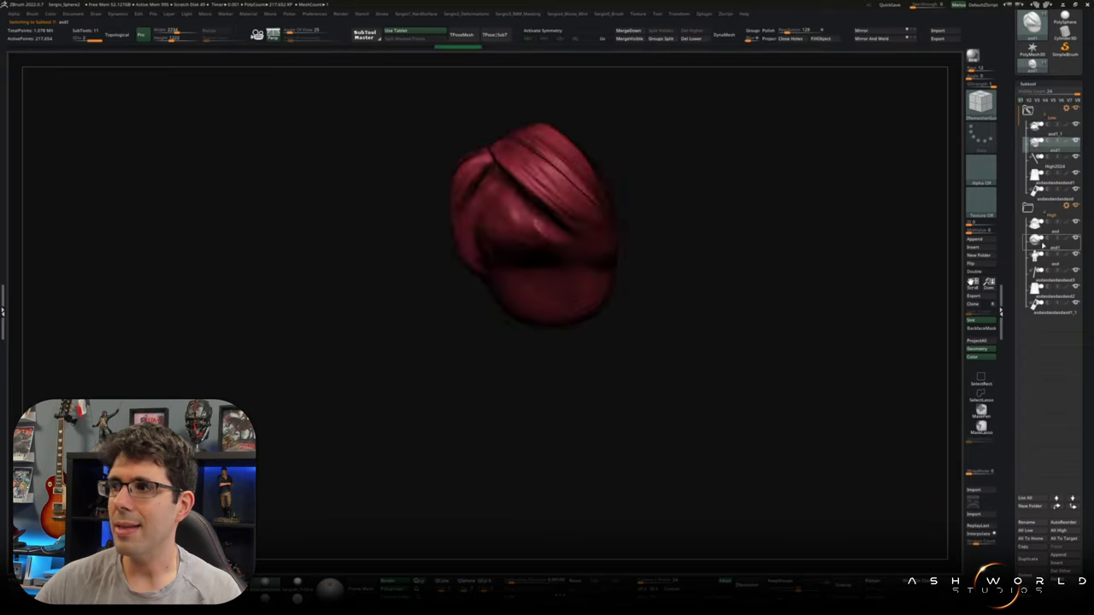
pyautogui.moveTo(593, 314)
pyautogui.mouseDown()
pyautogui.moveTo(586, 385)
pyautogui.moveTo(776, 556)
pyautogui.mouseUp()
pyautogui.click(1060, 143)
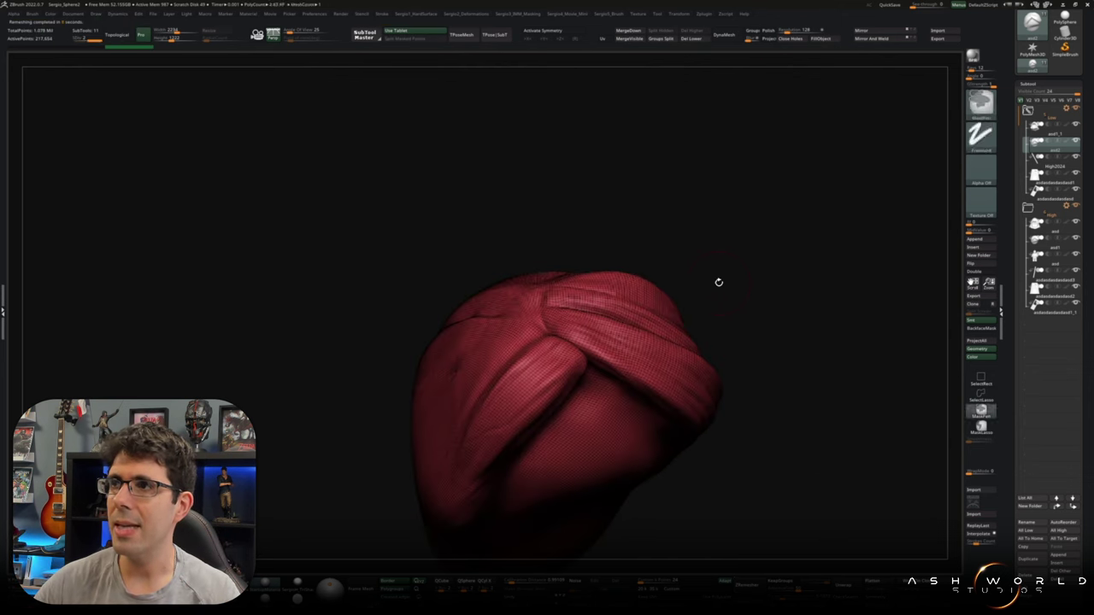
pyautogui.click(737, 39)
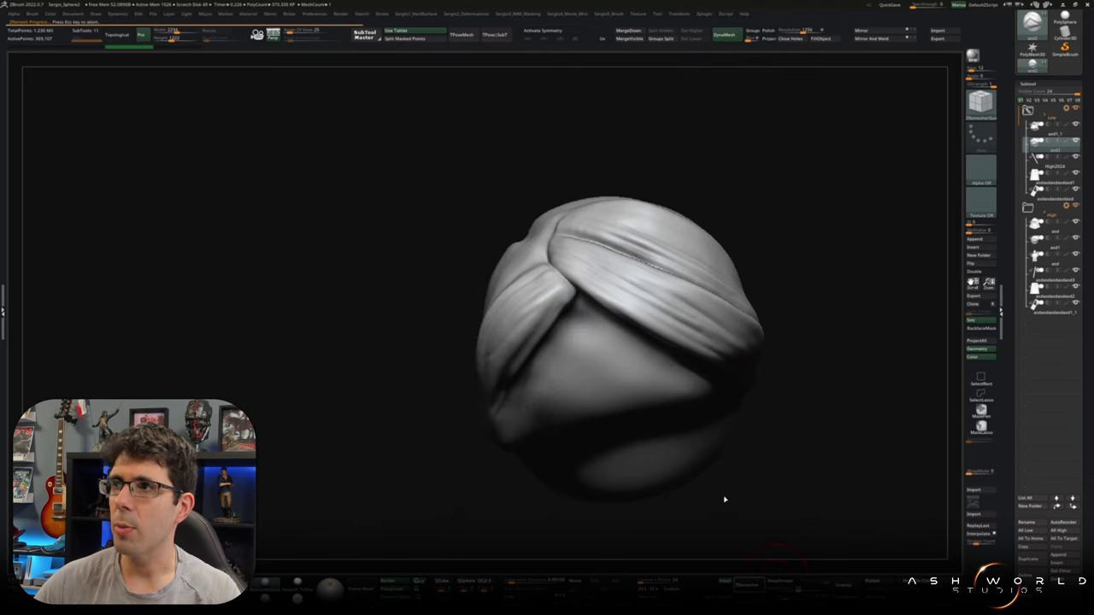
# - Remesh the head piece low-poly, stepping through undo/redo history and returning to the hood
pyautogui.hotkey('ctrl', 'z')
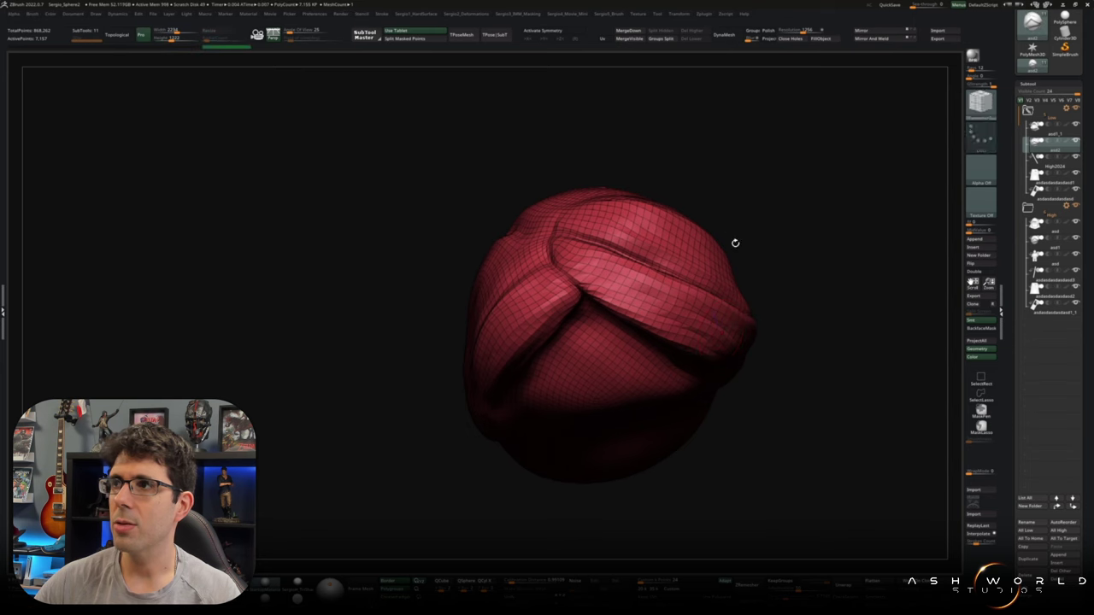
pyautogui.hotkey('ctrl', 'z')
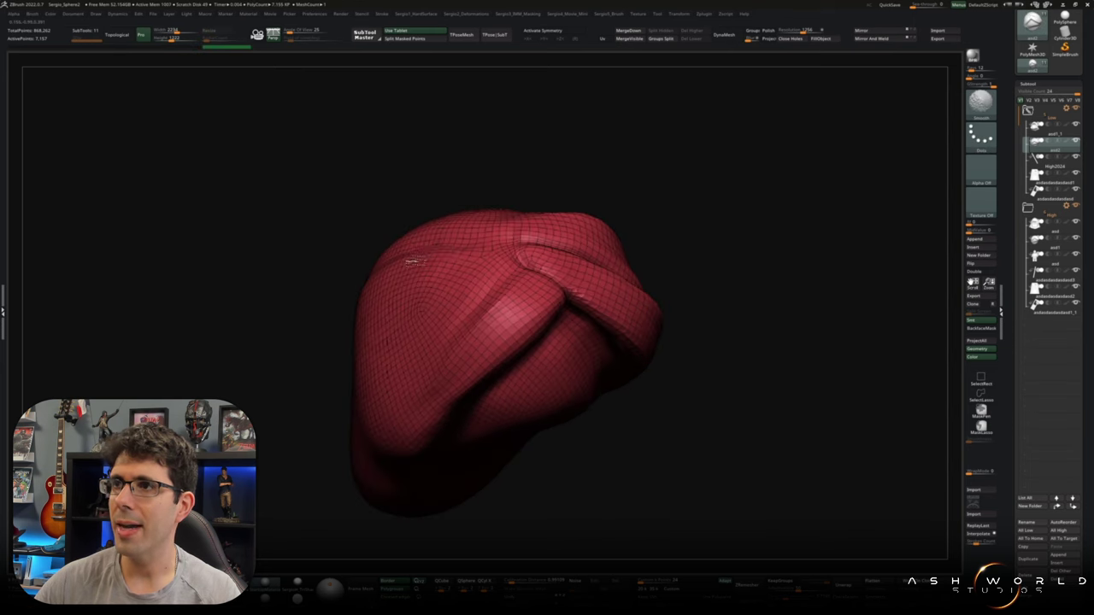
pyautogui.hotkey('ctrl', 'shift', 'z')
pyautogui.hotkey('ctrl', 'shift', 'z')
pyautogui.hotkey('ctrl', 'shift', 'z')
pyautogui.hotkey('ctrl', 'shift', 'z')
pyautogui.hotkey('ctrl', 'shift', 'z')
pyautogui.hotkey('ctrl', 'shift', 'z')
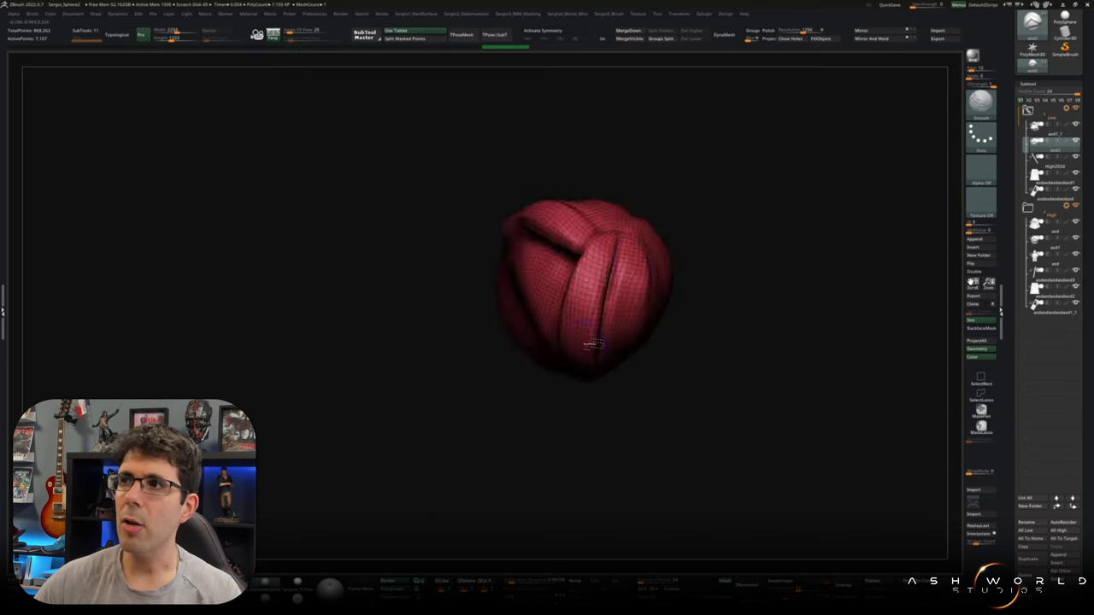
pyautogui.hotkey('ctrl', 'shift', 'z')
pyautogui.hotkey('ctrl', 'shift', 'z')
pyautogui.hotkey('ctrl', 'shift', 'z')
pyautogui.hotkey('ctrl', 'shift', 'z')
pyautogui.hotkey('ctrl', 'shift', 'z')
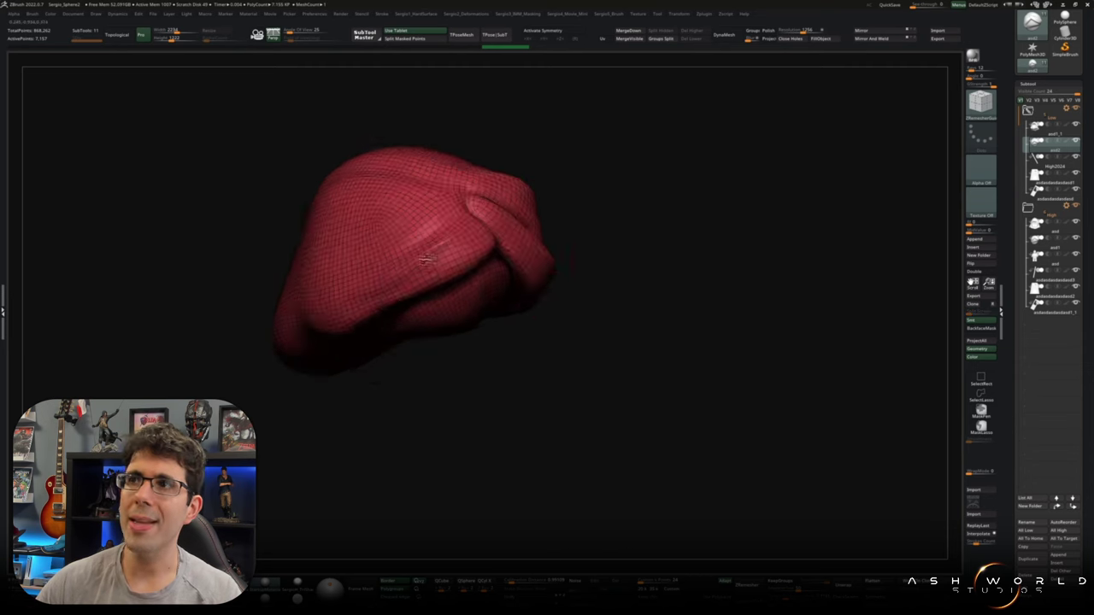
pyautogui.hotkey('ctrl', 'shift', 'z')
pyautogui.hotkey('ctrl', 'shift', 'z')
pyautogui.hotkey('ctrl', 'shift', 'z')
pyautogui.hotkey('ctrl', 'shift', 'z')
pyautogui.hotkey('ctrl', 'shift', 'z')
pyautogui.hotkey('ctrl', 'shift', 'z')
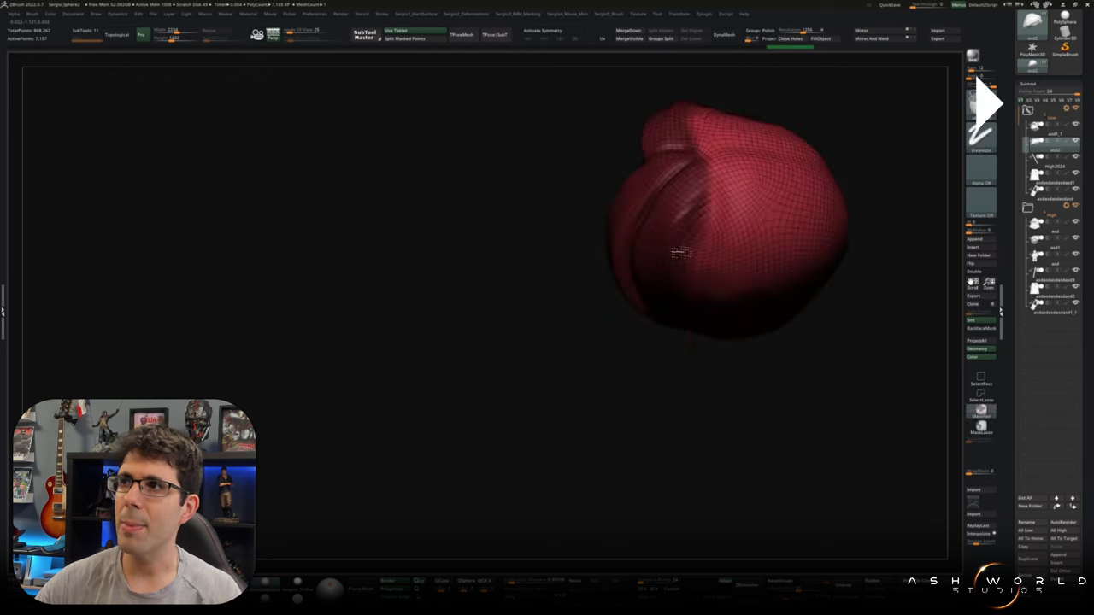
pyautogui.hotkey('ctrl', 'shift', 'z')
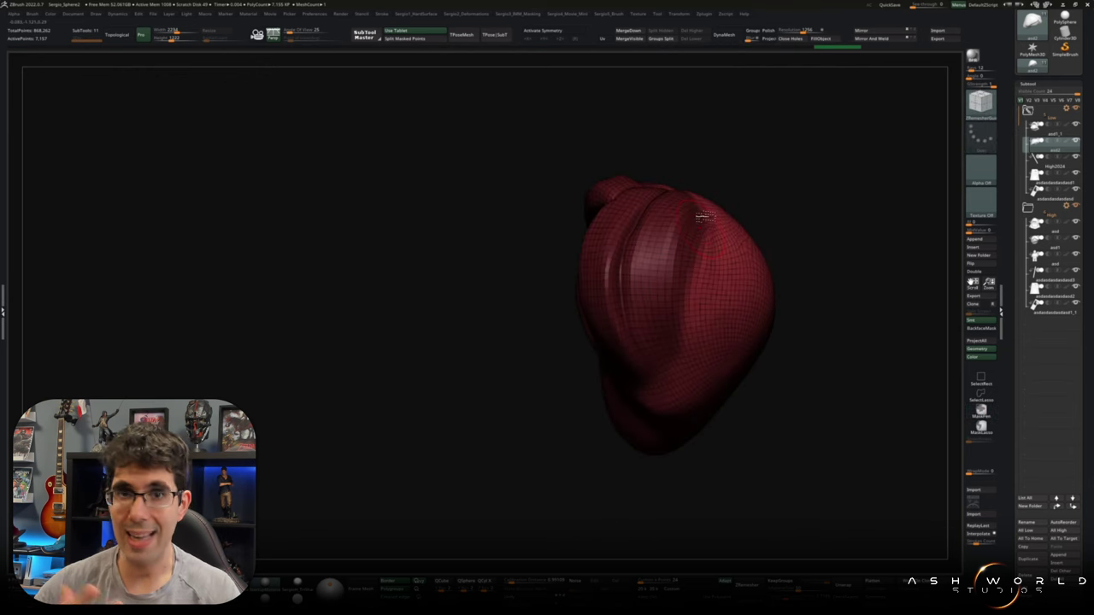
pyautogui.hotkey('ctrl', 'z')
pyautogui.hotkey('ctrl', 'z')
pyautogui.hotkey('ctrl', 'z')
pyautogui.hotkey('ctrl', 'z')
pyautogui.hotkey('ctrl', 'z')
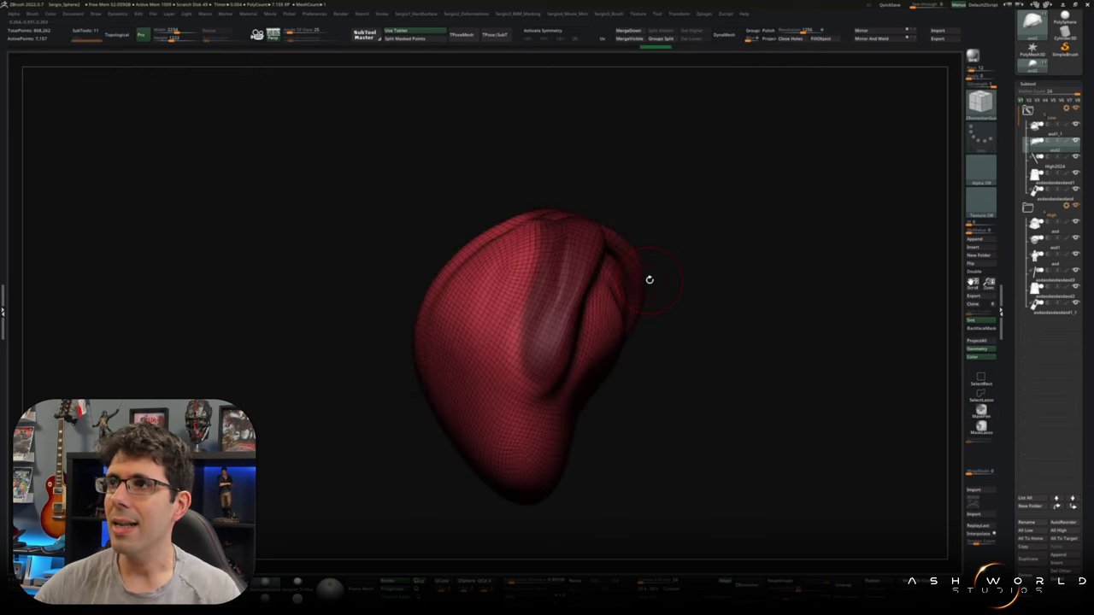
pyautogui.hotkey('ctrl', 'shift', 'z')
pyautogui.hotkey('ctrl', 'shift', 'z')
pyautogui.hotkey('ctrl', 'shift', 'z')
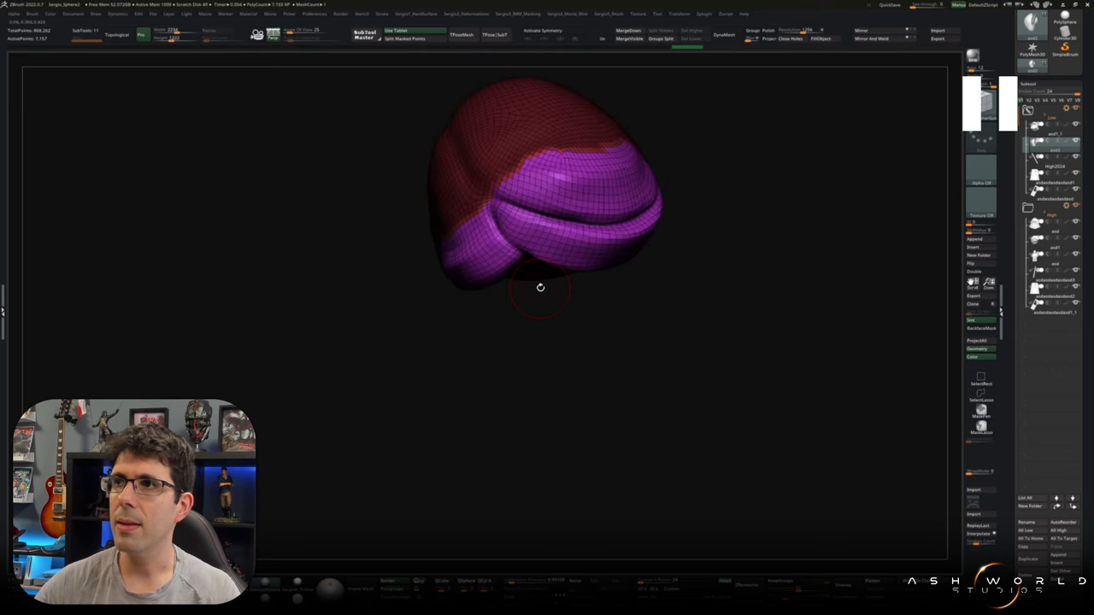
pyautogui.hotkey('ctrl', 'shift', 'z')
pyautogui.hotkey('ctrl', 'shift', 'z')
pyautogui.hotkey('ctrl', 'shift', 'z')
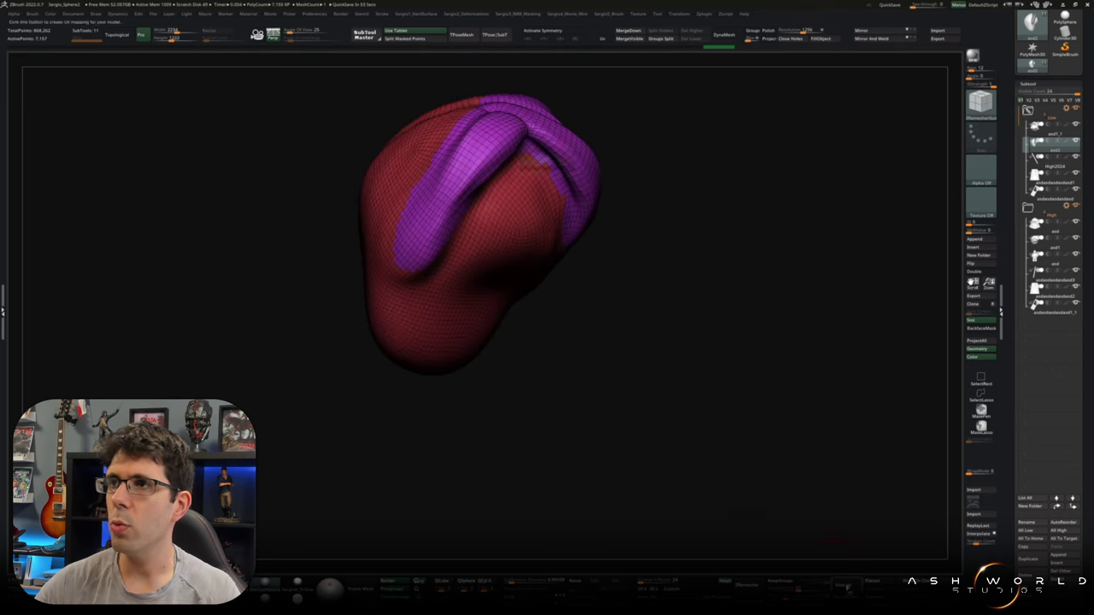
pyautogui.hotkey('ctrl', 'shift', 'z')
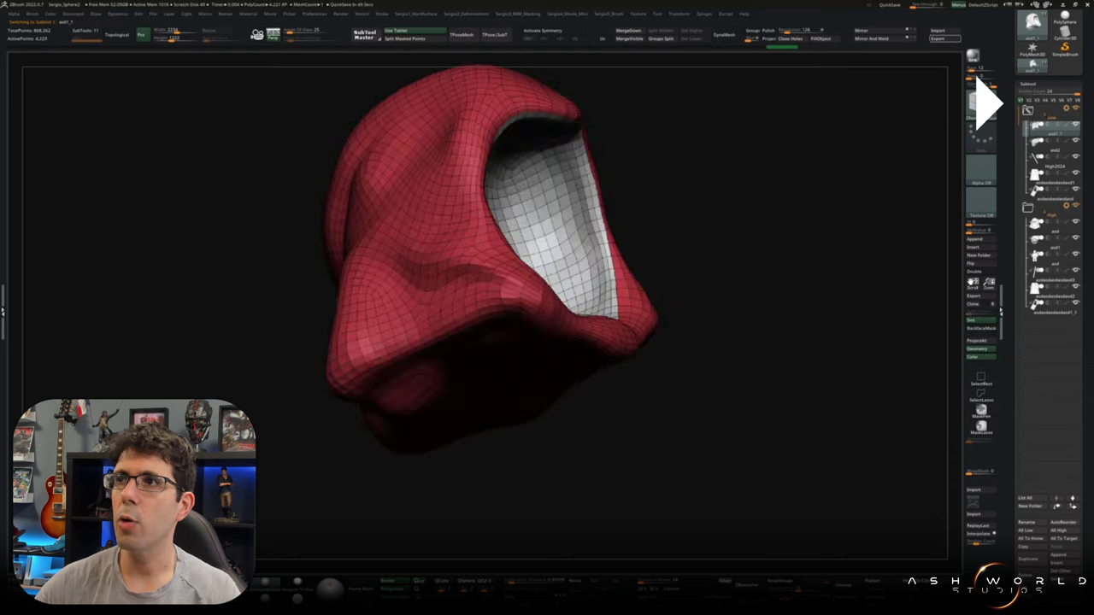
pyautogui.hotkey('ctrl', 'shift', 'z')
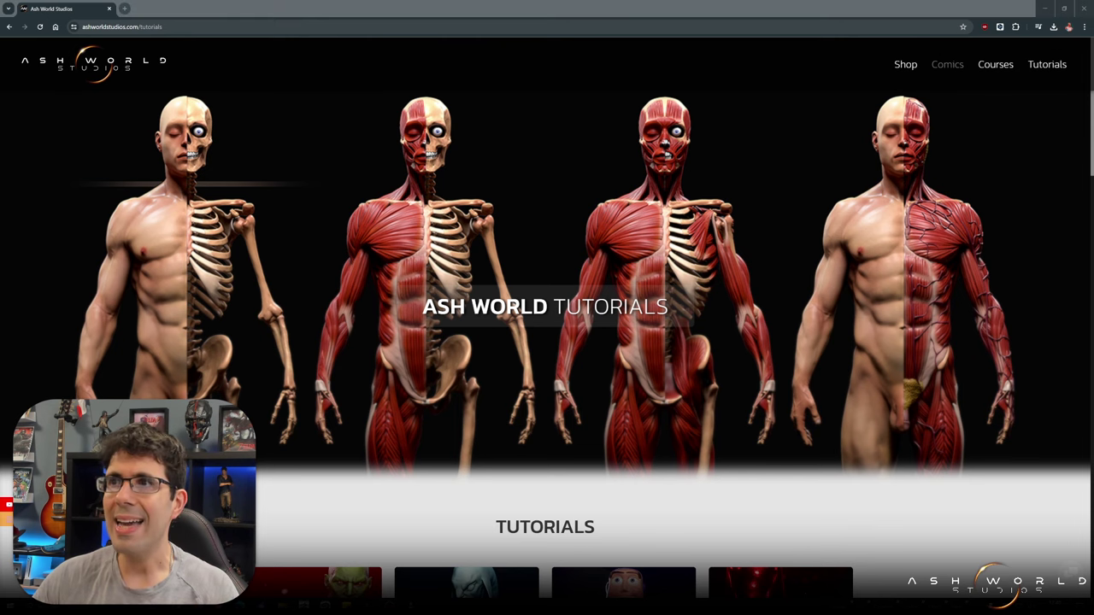
pyautogui.scroll(-3, 623, 380)
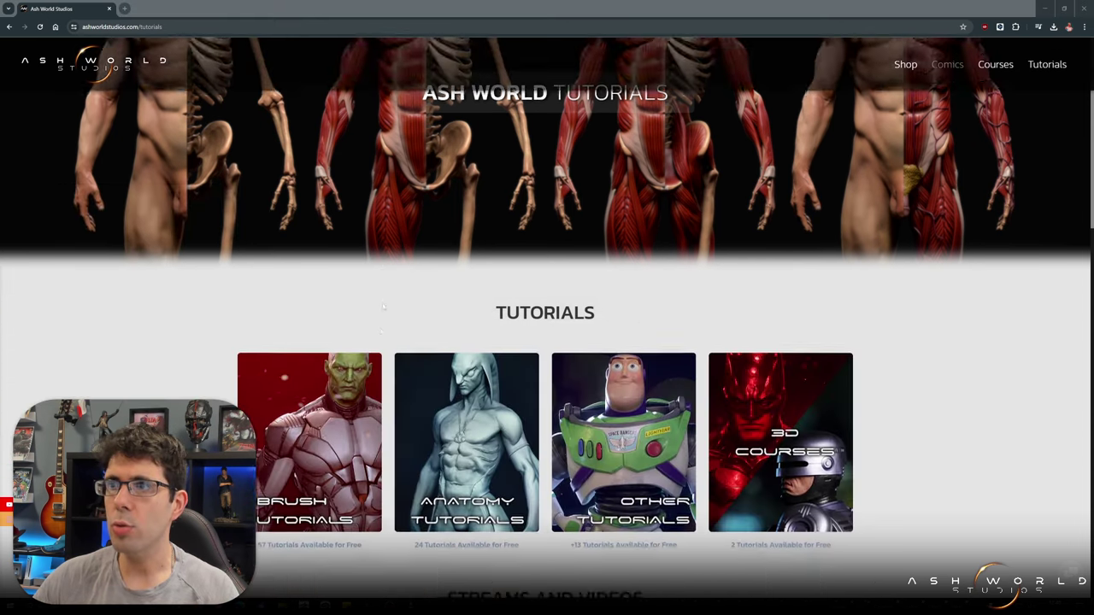
pyautogui.scroll(-3, 623, 379)
pyautogui.scroll(-3, 623, 379)
pyautogui.scroll(-3, 623, 379)
pyautogui.scroll(-4, 623, 379)
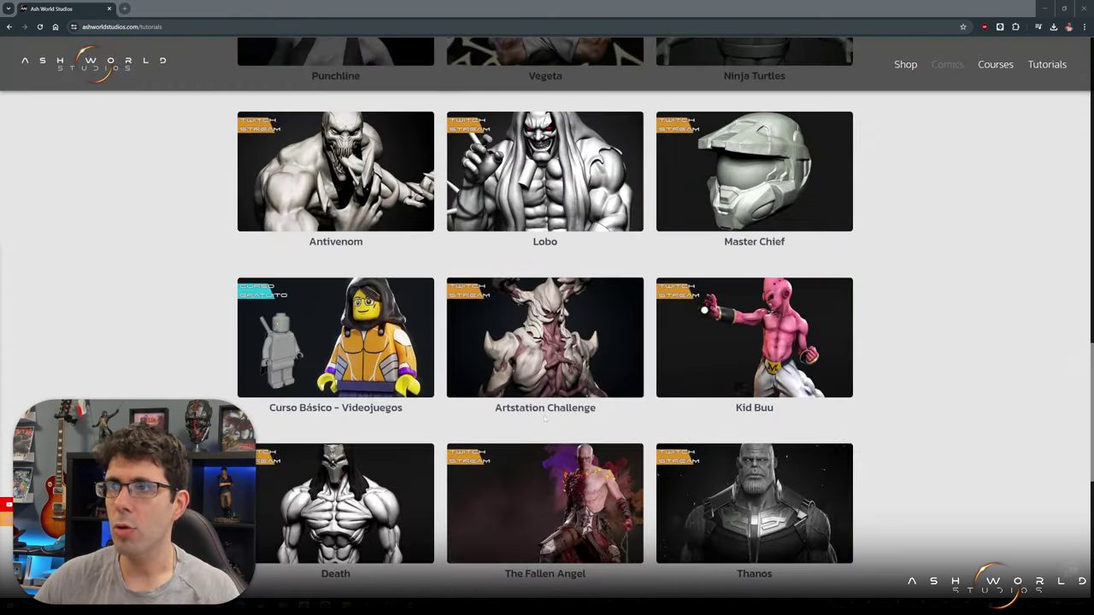
pyautogui.scroll(1, 358, 350)
pyautogui.scroll(5, 342, 342)
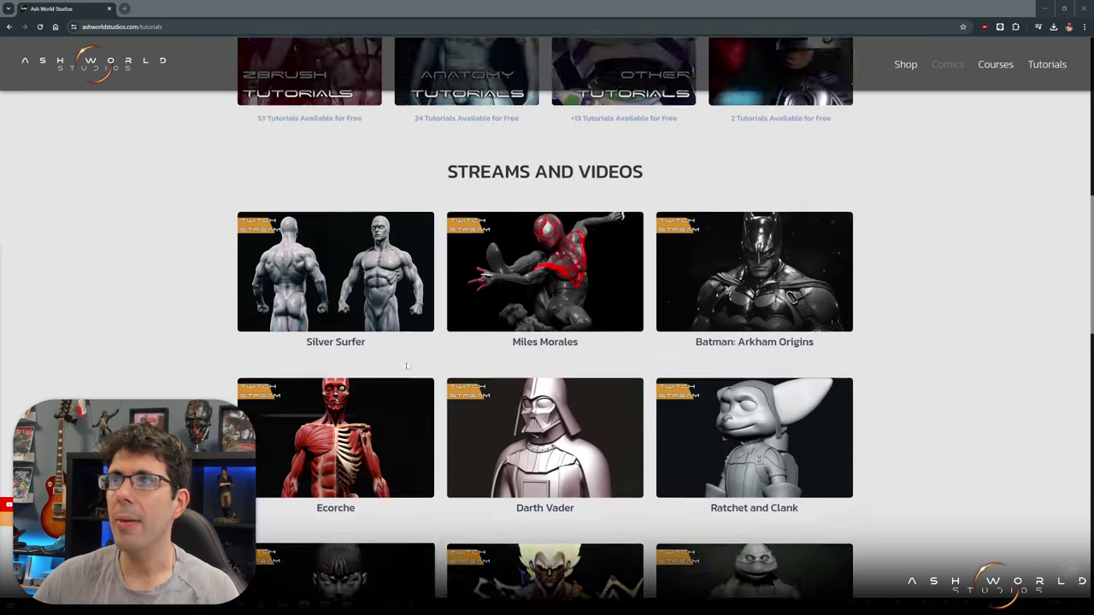
pyautogui.scroll(3, 308, 333)
pyautogui.click(280, 308)
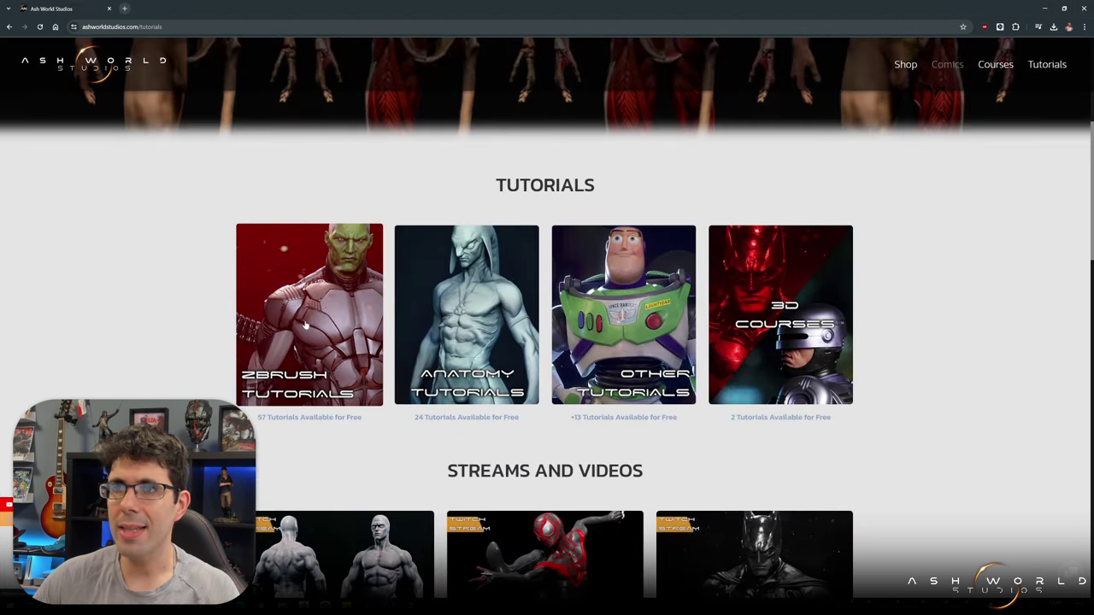
pyautogui.scroll(-2, 592, 256)
pyautogui.scroll(-1, 592, 256)
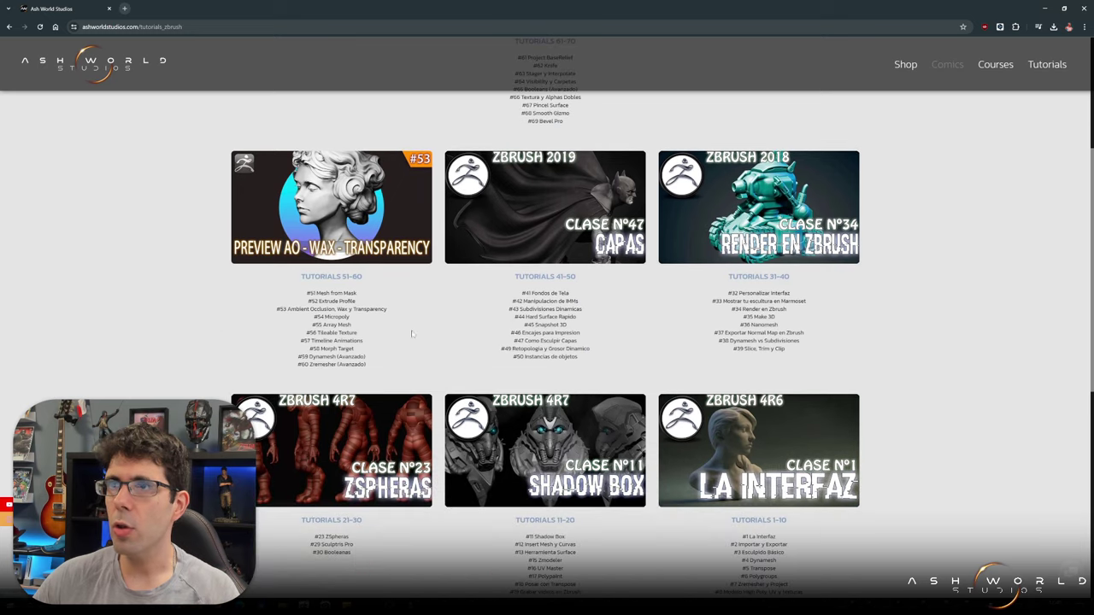
pyautogui.scroll(-2, 430, 361)
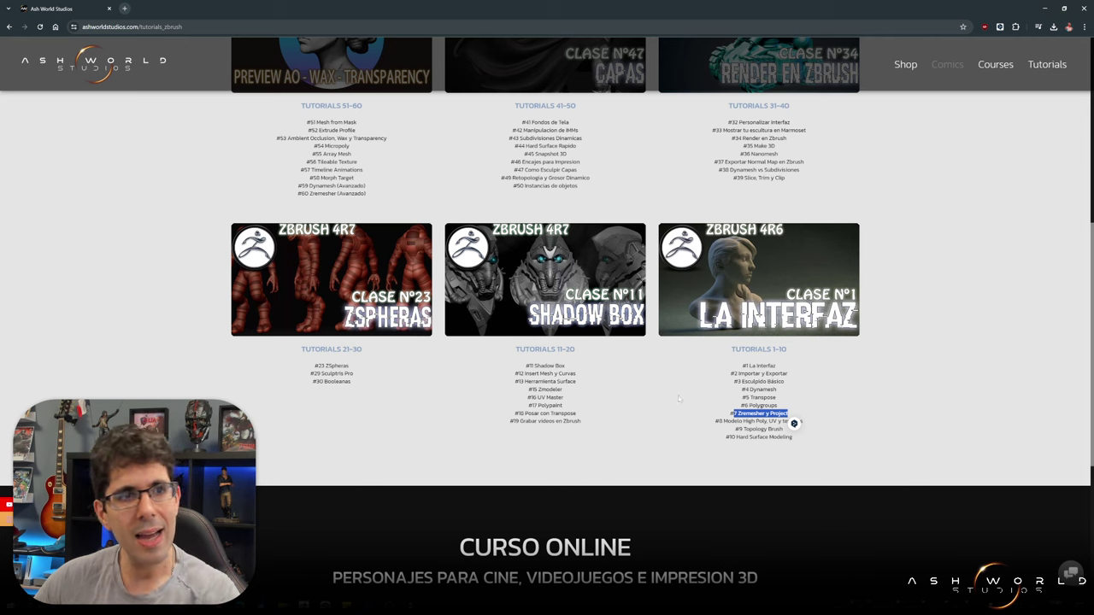
pyautogui.scroll(5, 586, 390)
pyautogui.hotkey('alt', 'Left')
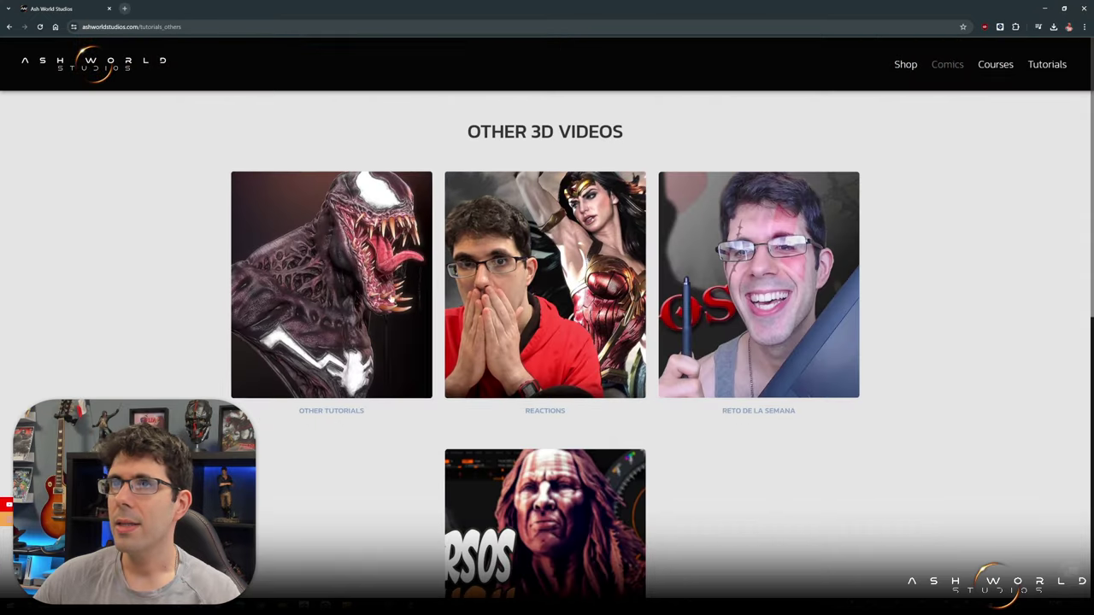
pyautogui.click(415, 373)
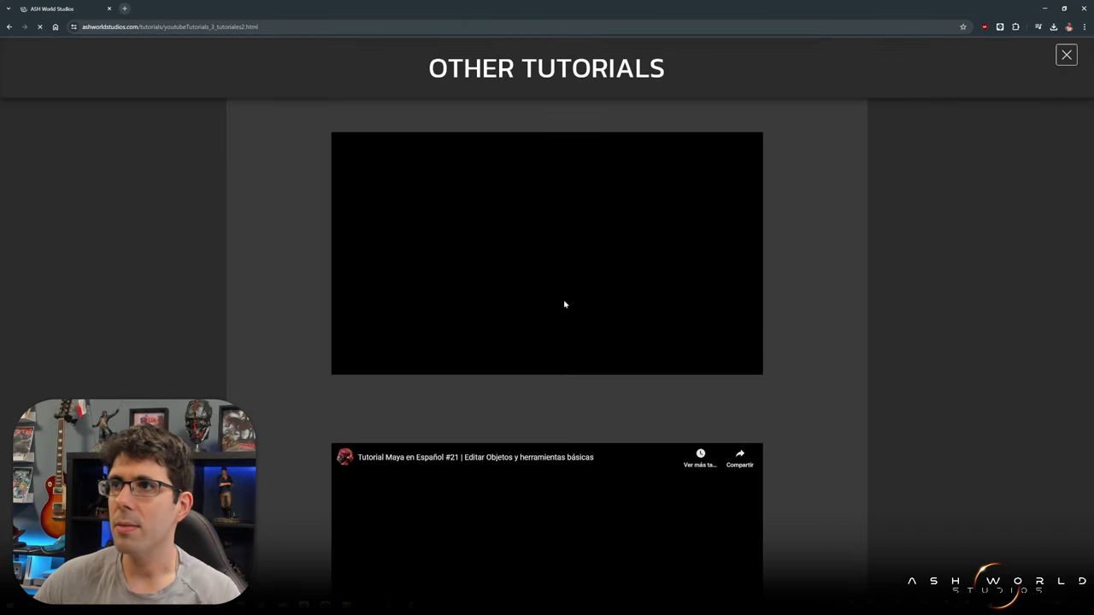
pyautogui.scroll(-1, 547, 282)
pyautogui.scroll(1, 479, 299)
pyautogui.scroll(-6, 554, 285)
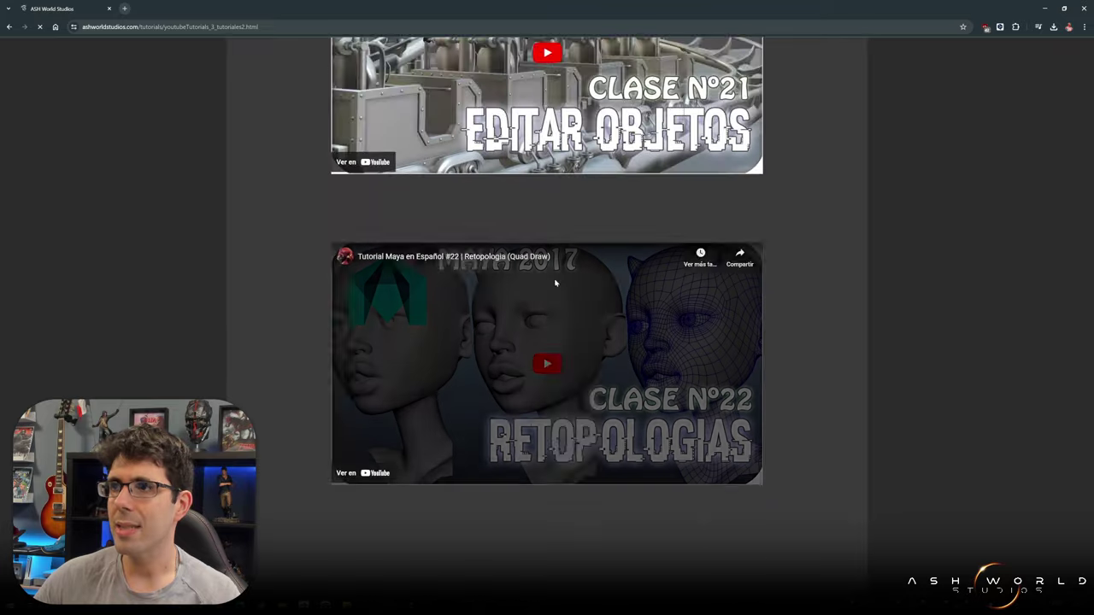
pyautogui.scroll(-1, 504, 328)
pyautogui.scroll(-3, 608, 294)
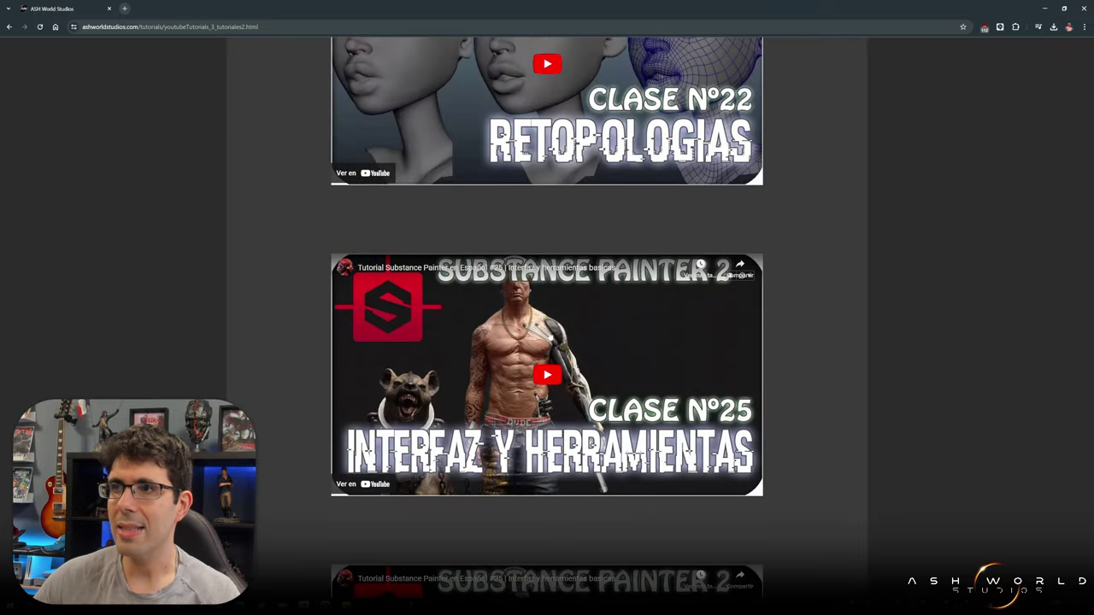
pyautogui.scroll(2, 598, 290)
pyautogui.scroll(-4, 553, 343)
pyautogui.scroll(-1, 547, 359)
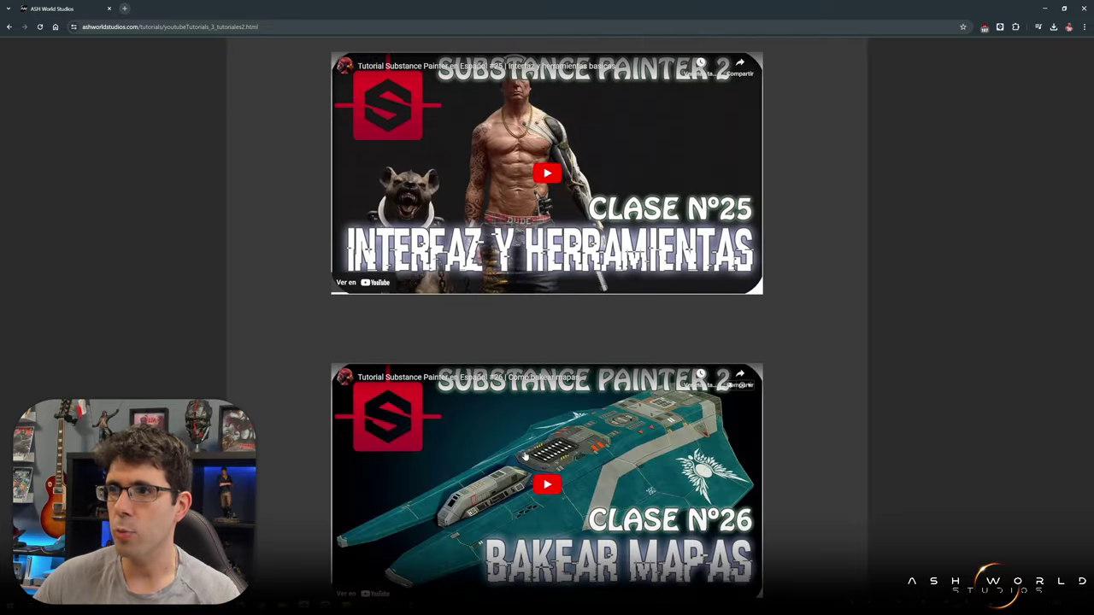
pyautogui.scroll(1, 527, 418)
pyautogui.scroll(9, 521, 423)
pyautogui.hotkey('alt', 'Left')
pyautogui.hotkey('alt', 'Left')
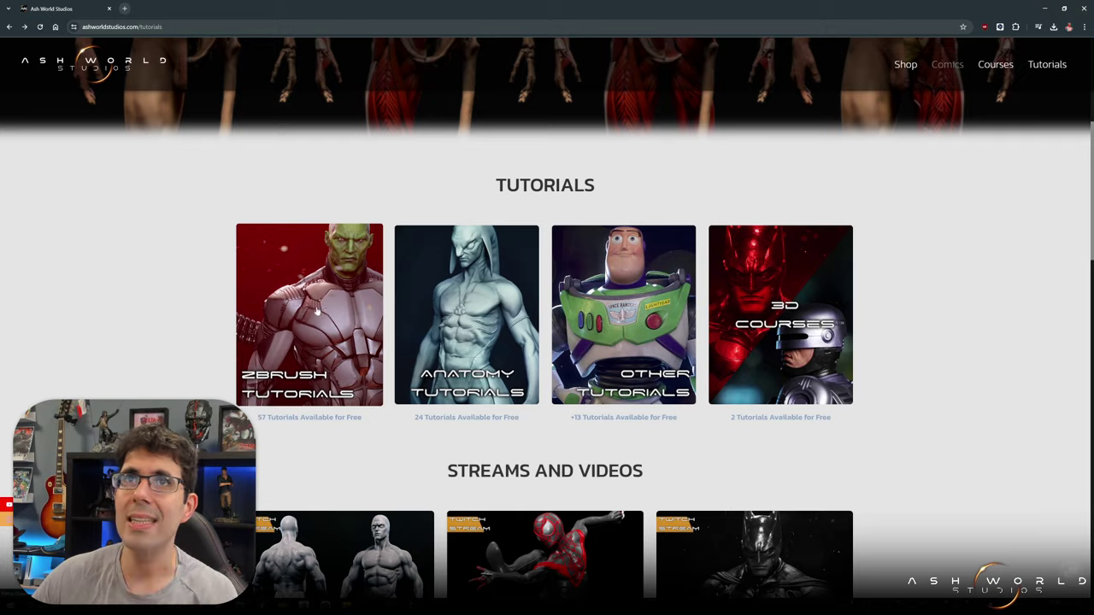
# - Open the ZBrush Tutorials collection and its Tutorials 1–10 page
pyautogui.scroll(2, 106, 89)
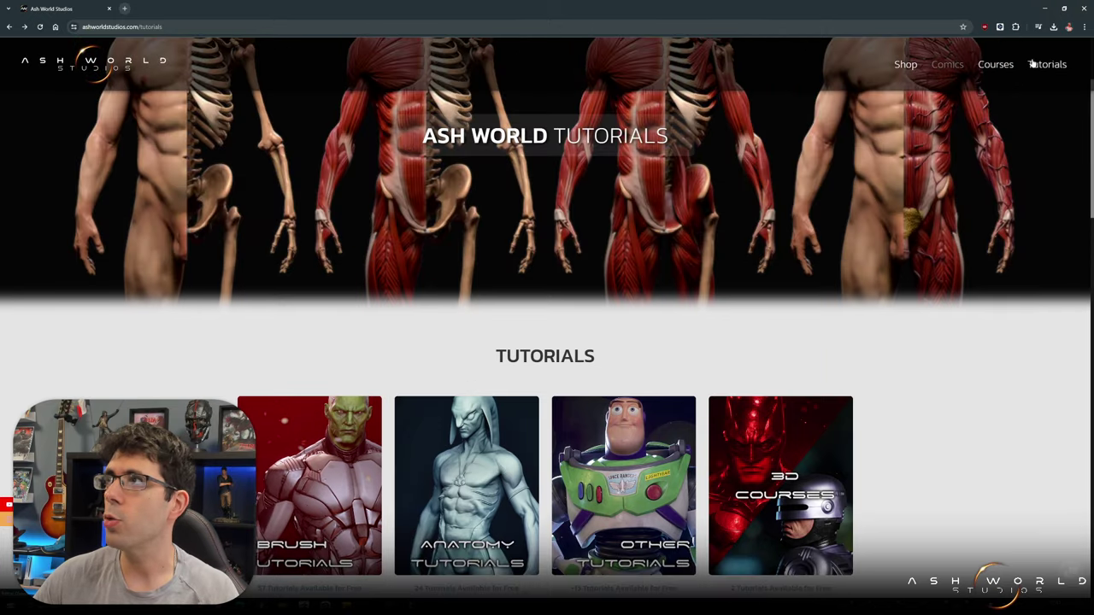
pyautogui.scroll(-3, 233, 389)
pyautogui.scroll(-2, 233, 388)
pyautogui.scroll(3, 234, 389)
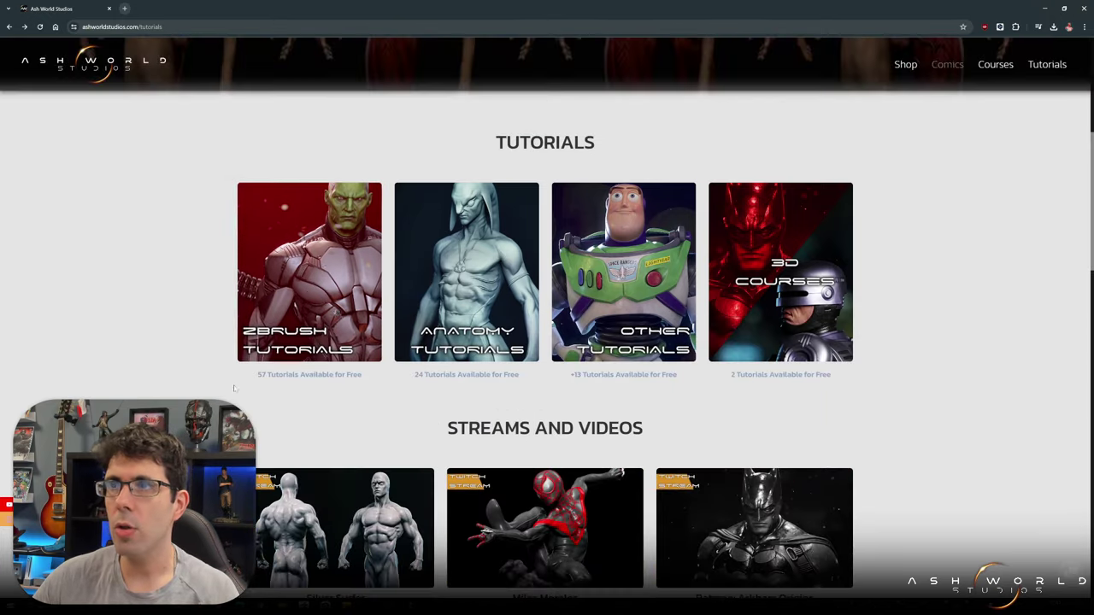
pyautogui.click(308, 273)
pyautogui.scroll(-3, 759, 145)
pyautogui.scroll(-4, 759, 146)
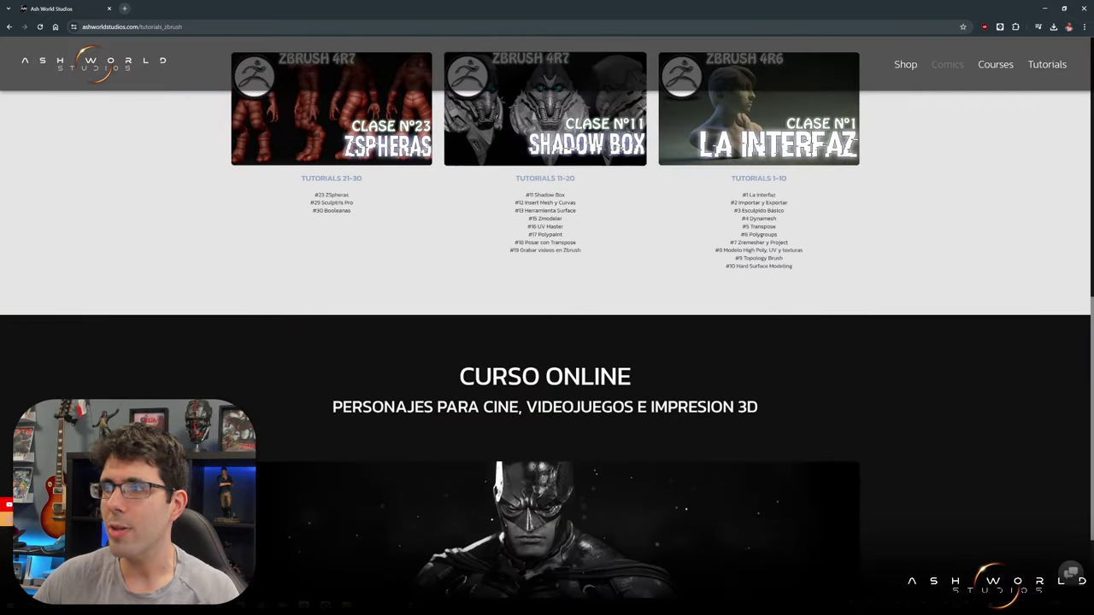
pyautogui.click(758, 145)
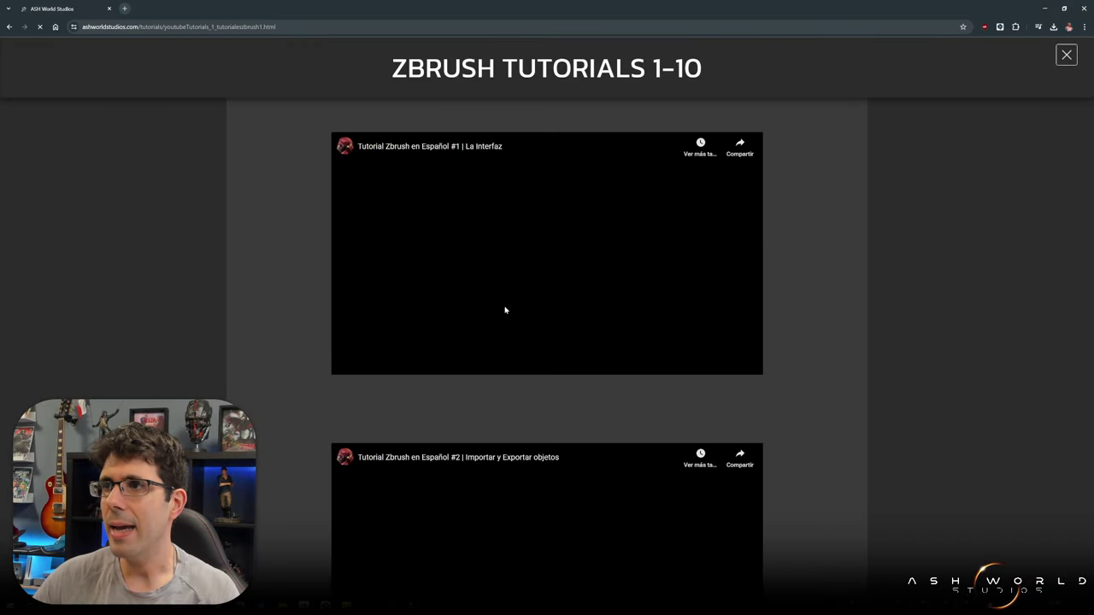
# - Scroll through the embedded tutorial videos, then close the browser to return to ZBrush
pyautogui.scroll(-3, 504, 310)
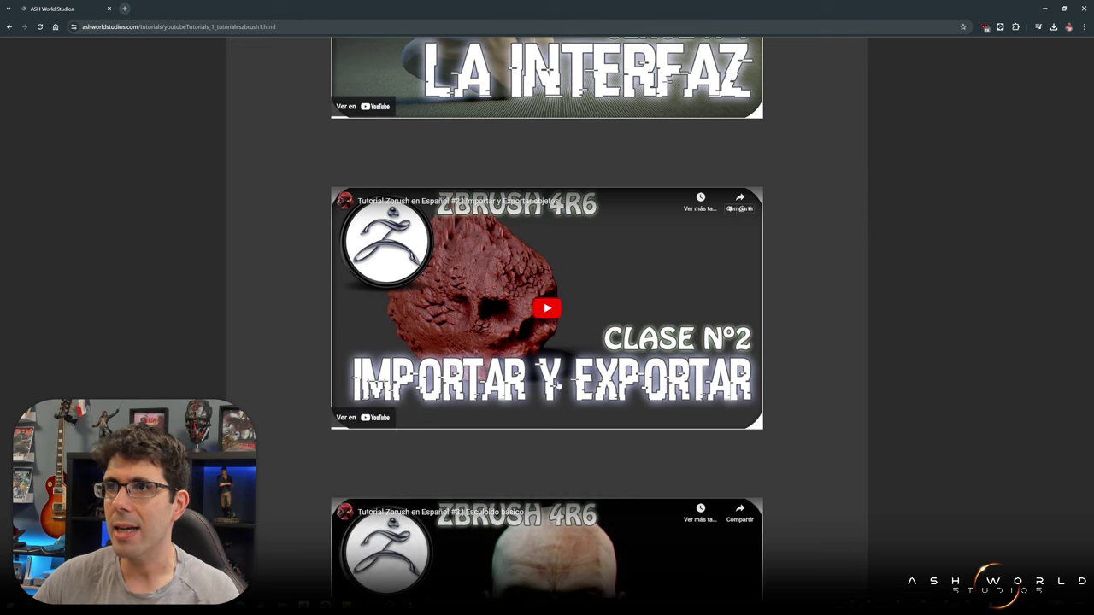
pyautogui.scroll(3, 517, 352)
pyautogui.scroll(-5, 517, 352)
pyautogui.scroll(-2, 517, 352)
pyautogui.scroll(-3, 517, 352)
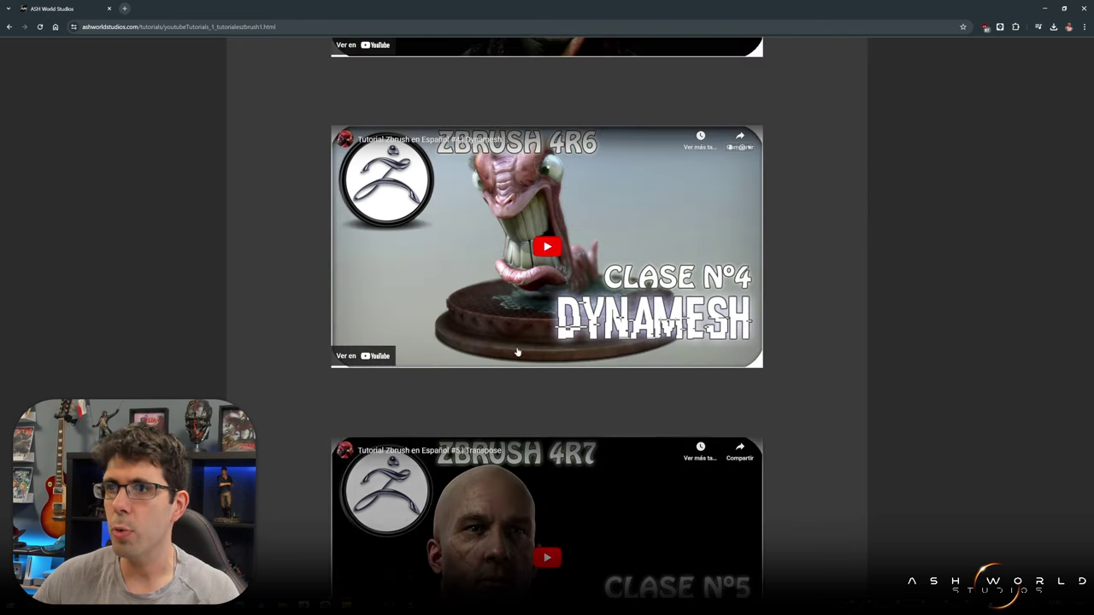
pyautogui.scroll(-4, 517, 352)
pyautogui.scroll(-4, 547, 317)
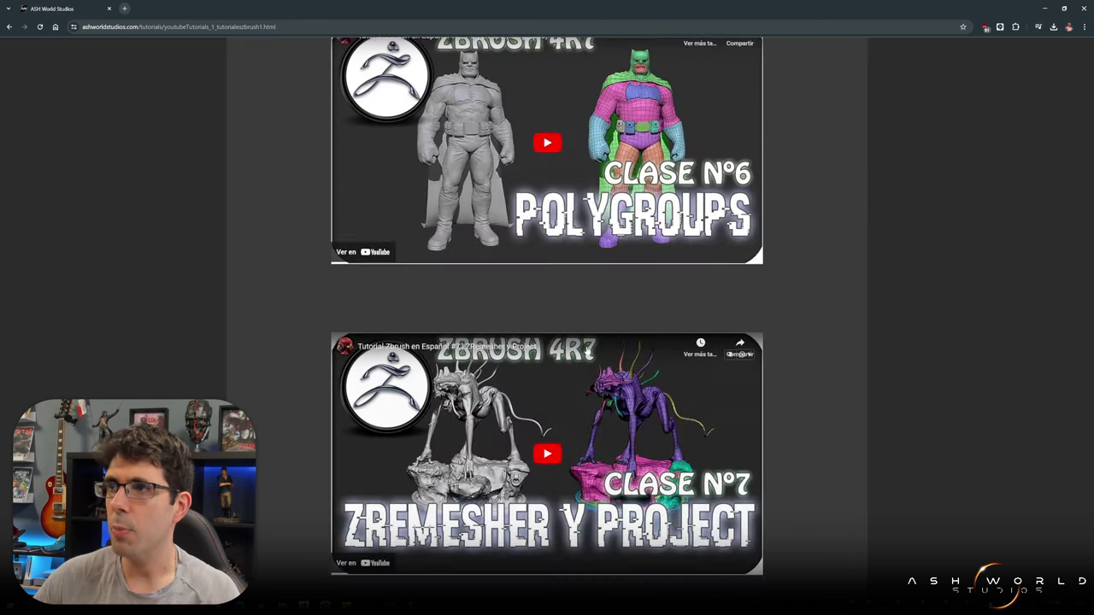
pyautogui.scroll(-2, 547, 316)
pyautogui.scroll(4, 681, 343)
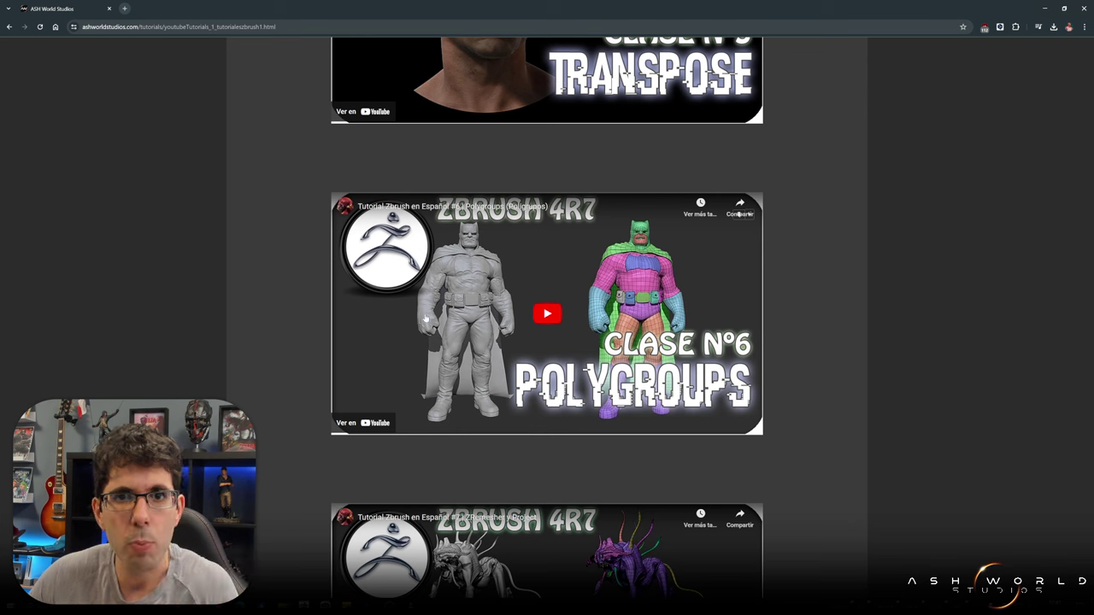
pyautogui.click(1084, 11)
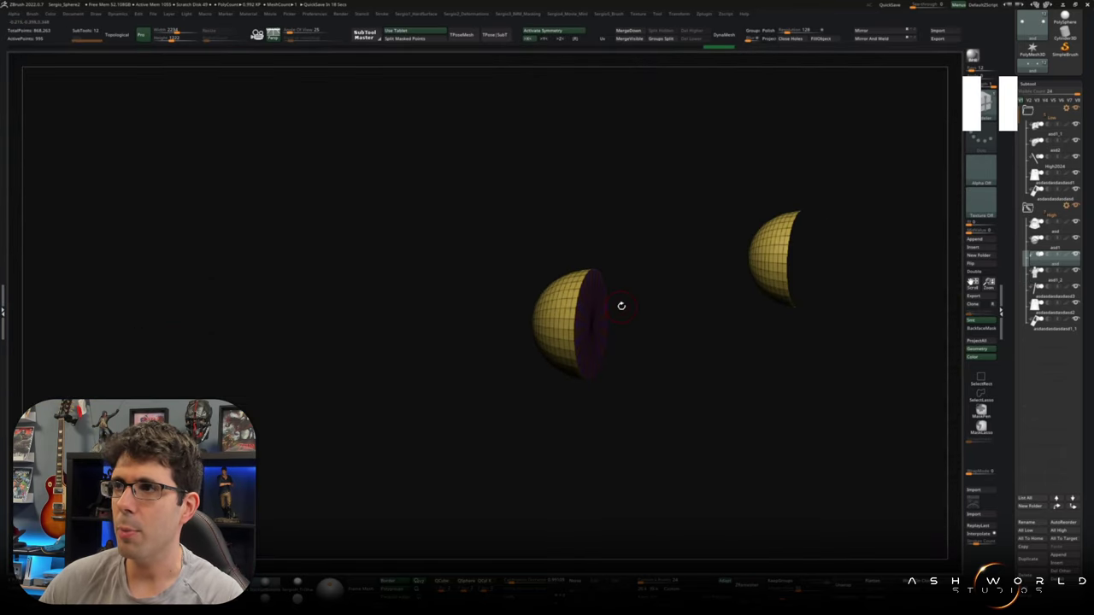
# - Cap the open side of the lower half-sphere with ZModeler and turn off Polyframe
pyautogui.moveTo(607, 295); pyautogui.dragTo(703, 365)
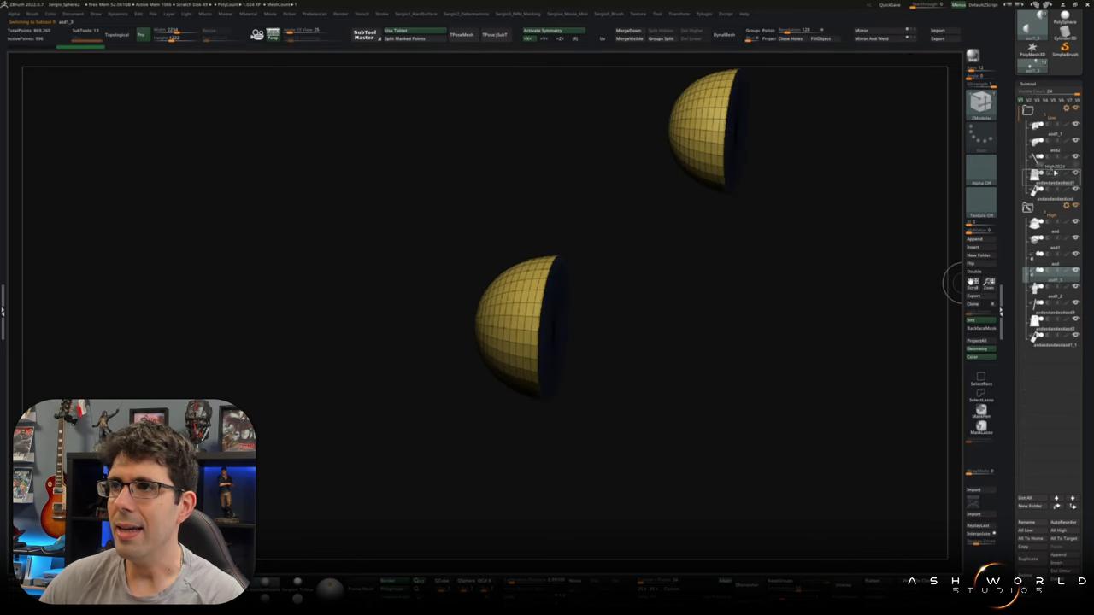
pyautogui.keyDown('alt'); pyautogui.click(552, 320); pyautogui.keyUp('alt')
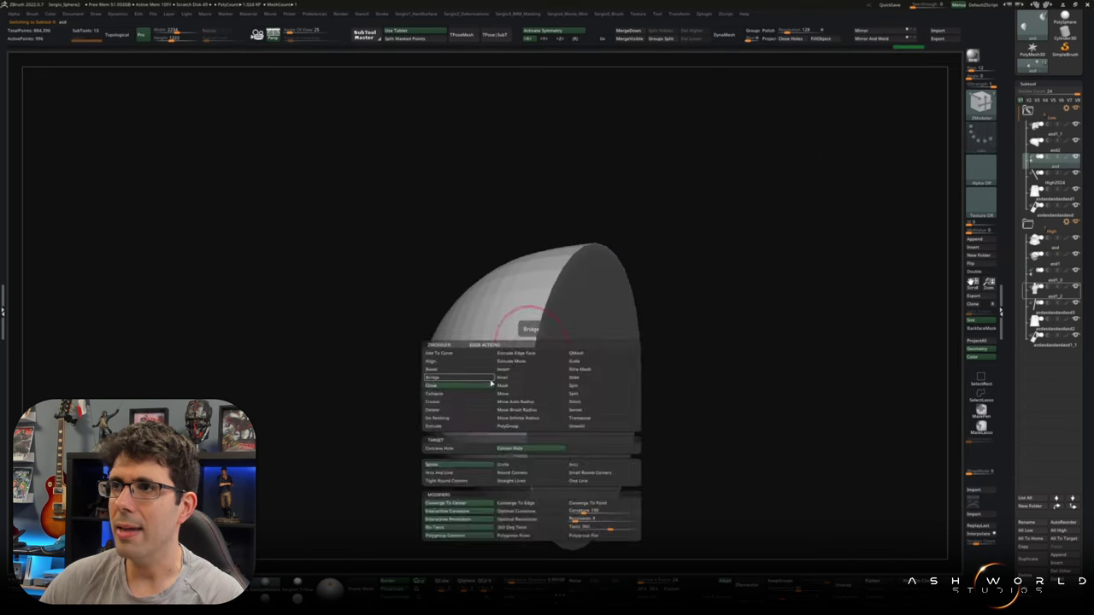
pyautogui.press('f')
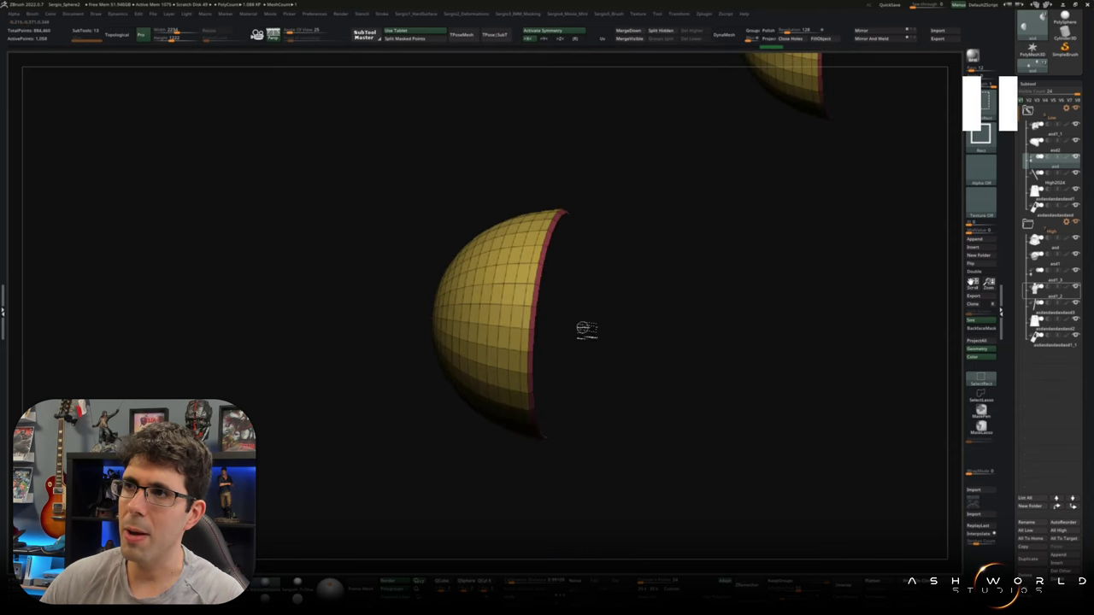
pyautogui.keyDown('ctrl'); pyautogui.keyDown('shift'); pyautogui.click(586, 329); pyautogui.keyUp('shift'); pyautogui.keyUp('ctrl')
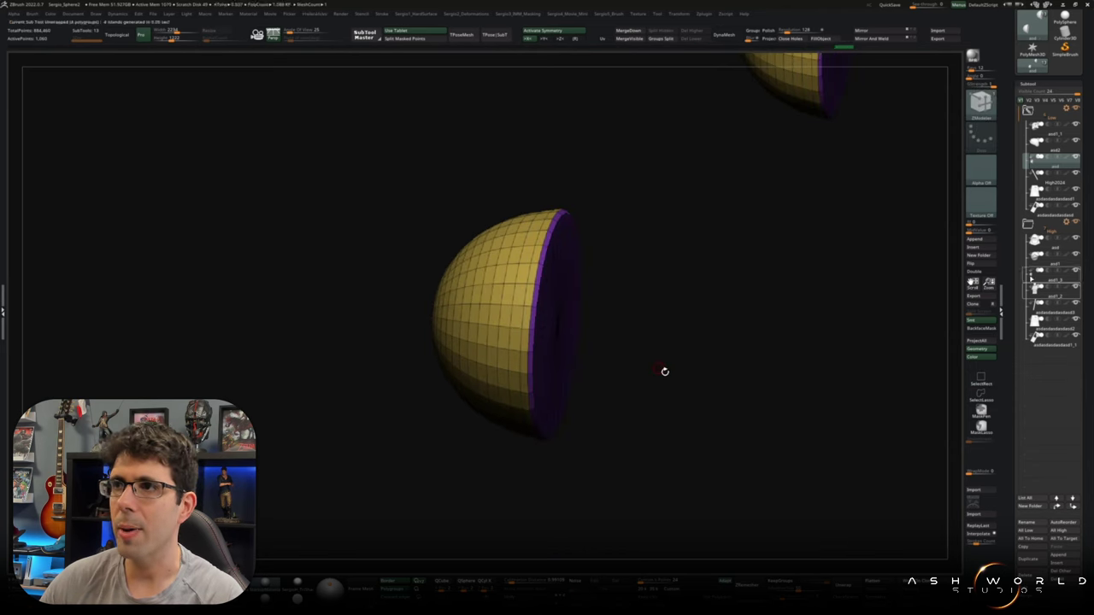
pyautogui.keyDown('alt'); pyautogui.click(571, 320); pyautogui.keyUp('alt')
pyautogui.hotkey('shift', 'f')
pyautogui.moveTo(570, 313)
pyautogui.mouseDown()
pyautogui.moveTo(581, 391)
pyautogui.moveTo(587, 366)
pyautogui.mouseUp()
# - Subdivide the half-sphere with Ctrl+D and pick the Clay brush
pyautogui.press('b')
pyautogui.hotkey('ctrl', 'd')
pyautogui.press('b')
pyautogui.click(577, 495)
pyautogui.moveTo(512, 257); pyautogui.dragTo(564, 397)
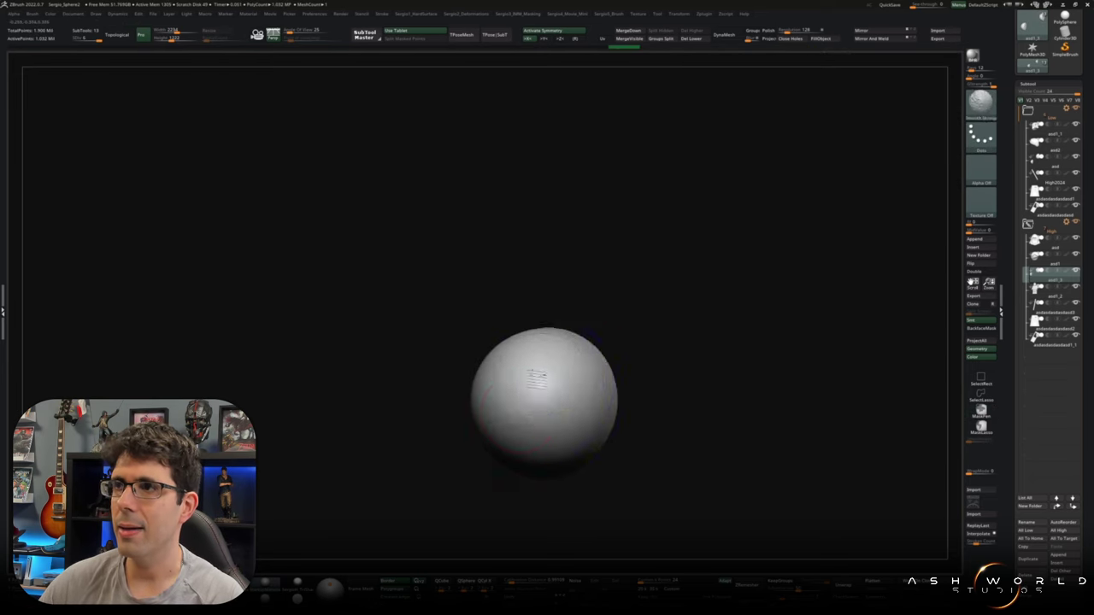
# - DynaMesh the half-sphere and push it into a shallow cup shape
pyautogui.moveTo(794, 31); pyautogui.dragTo(824, 30)
pyautogui.click(724, 34)
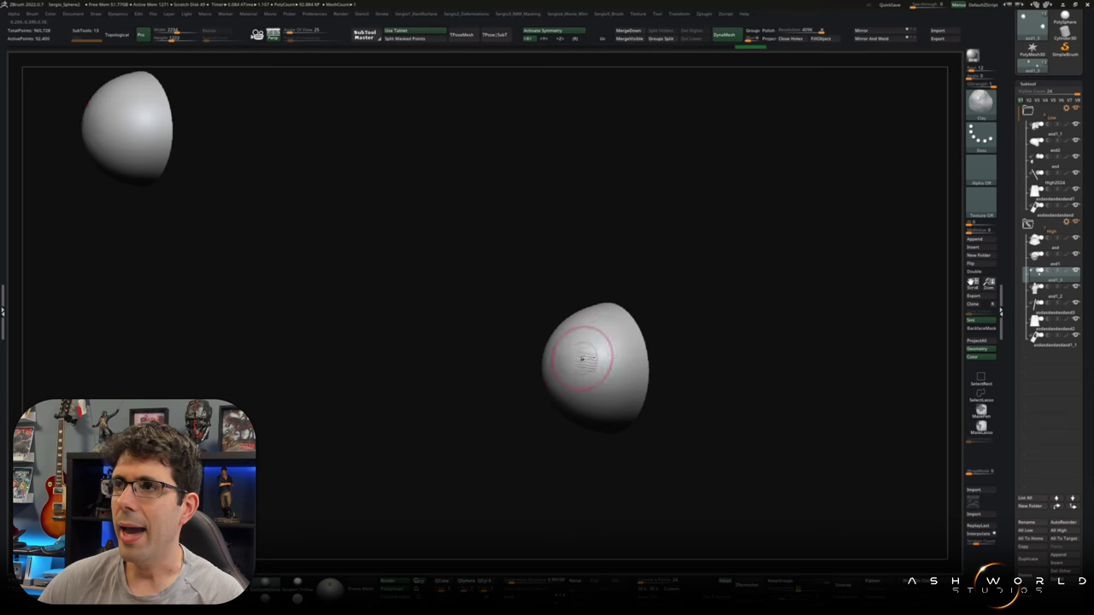
pyautogui.moveTo(752, 257); pyautogui.dragTo(590, 381)
pyautogui.press('s')
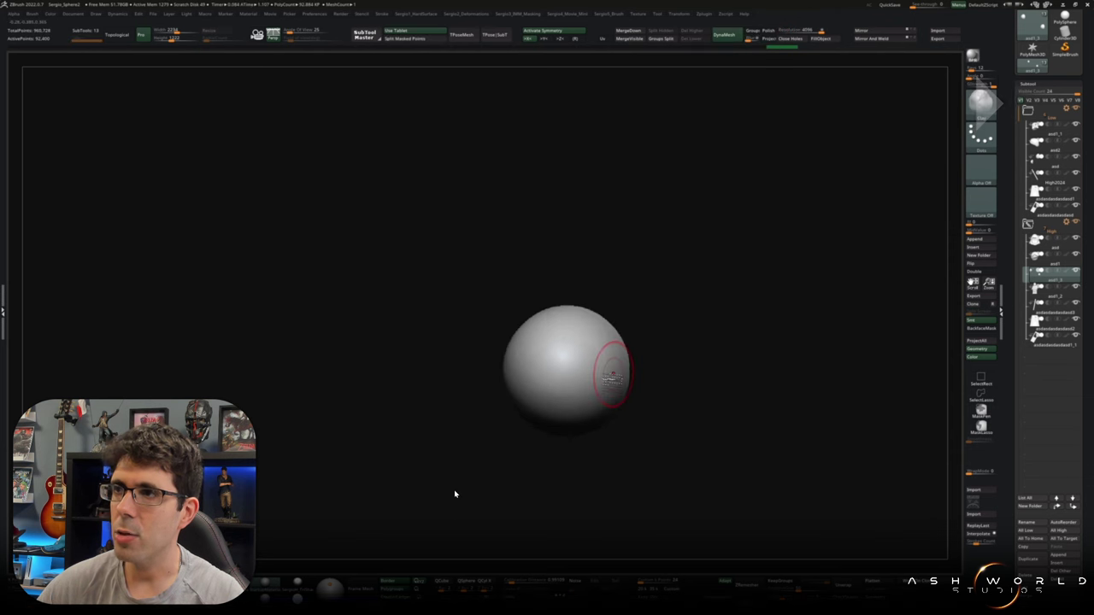
pyautogui.moveTo(612, 376); pyautogui.dragTo(547, 372)
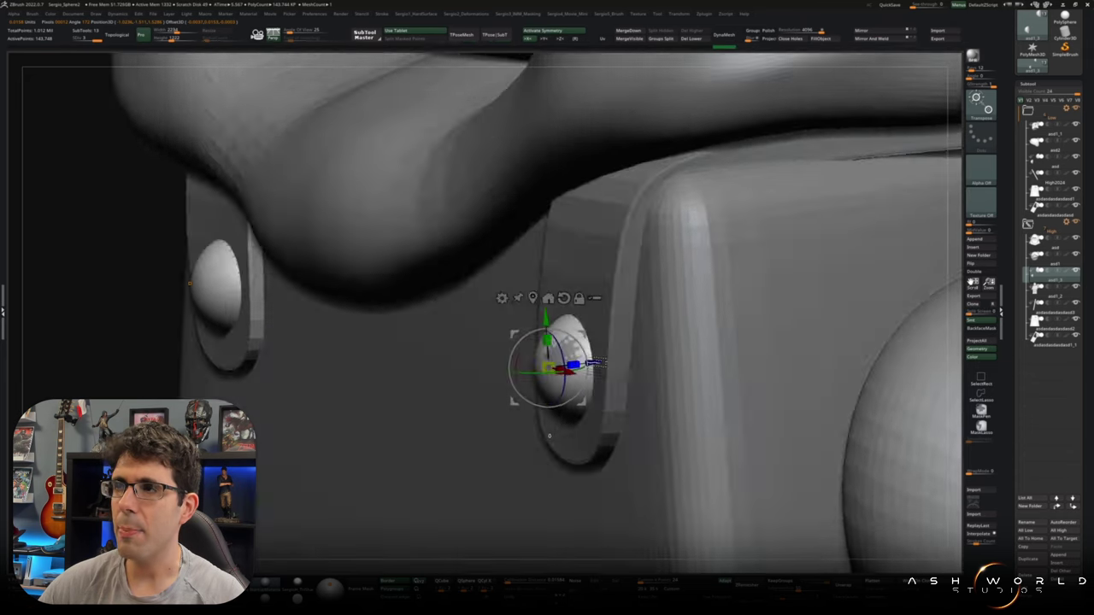
pyautogui.moveTo(425, 316); pyautogui.dragTo(513, 325)
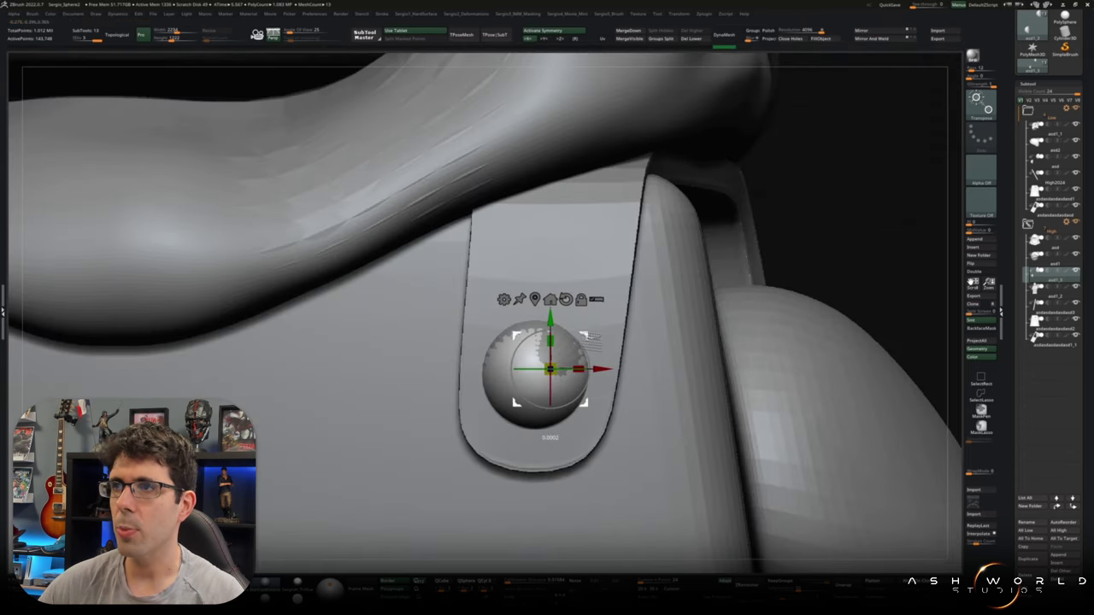
# - Select the small cone-shaped subtool in the SubTool list and turn on Solo
pyautogui.moveTo(385, 342); pyautogui.dragTo(325, 308)
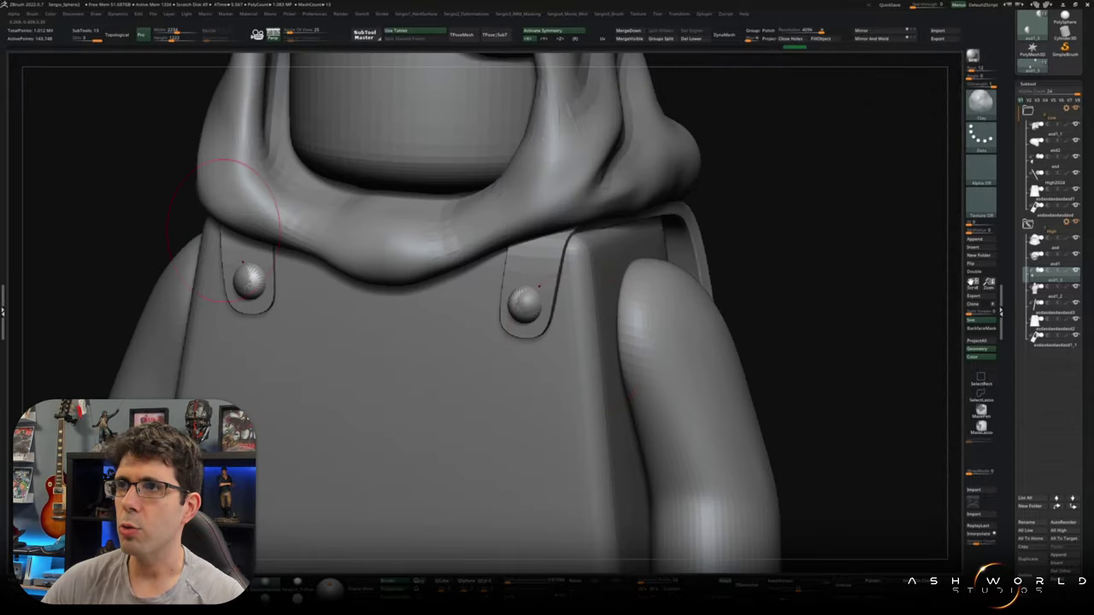
pyautogui.click(1047, 160)
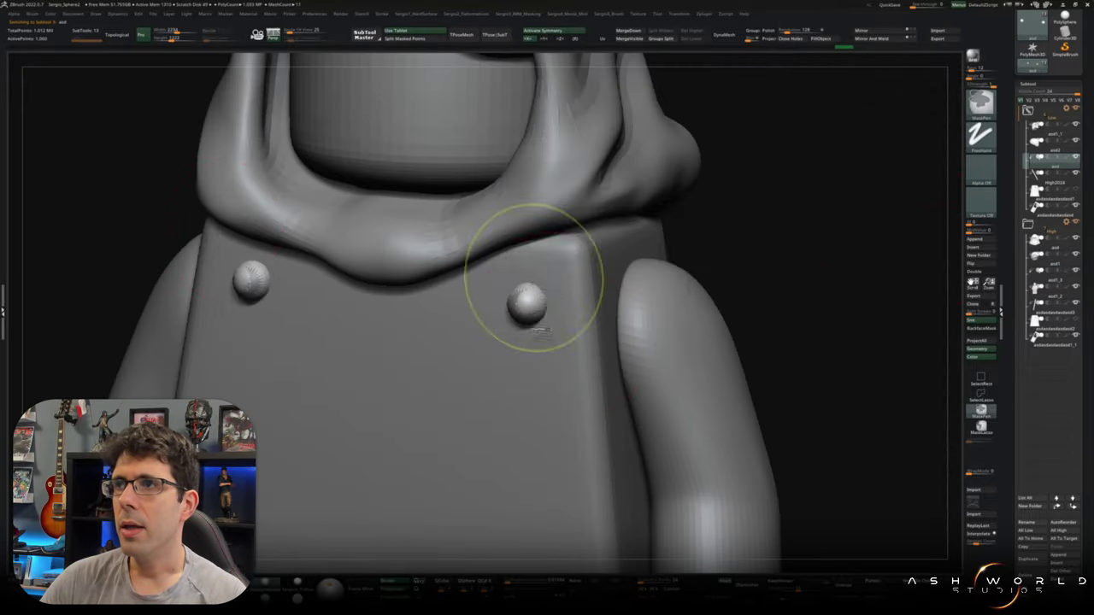
pyautogui.moveTo(855, 257); pyautogui.dragTo(903, 293)
pyautogui.click(1076, 278)
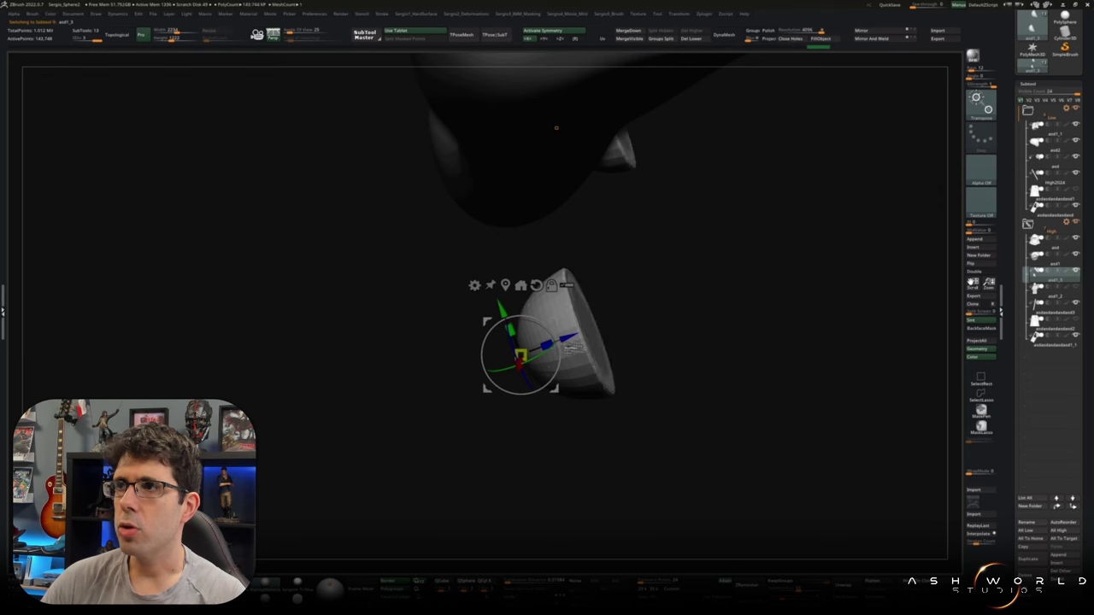
pyautogui.press('q')
pyautogui.rightClick(649, 282)
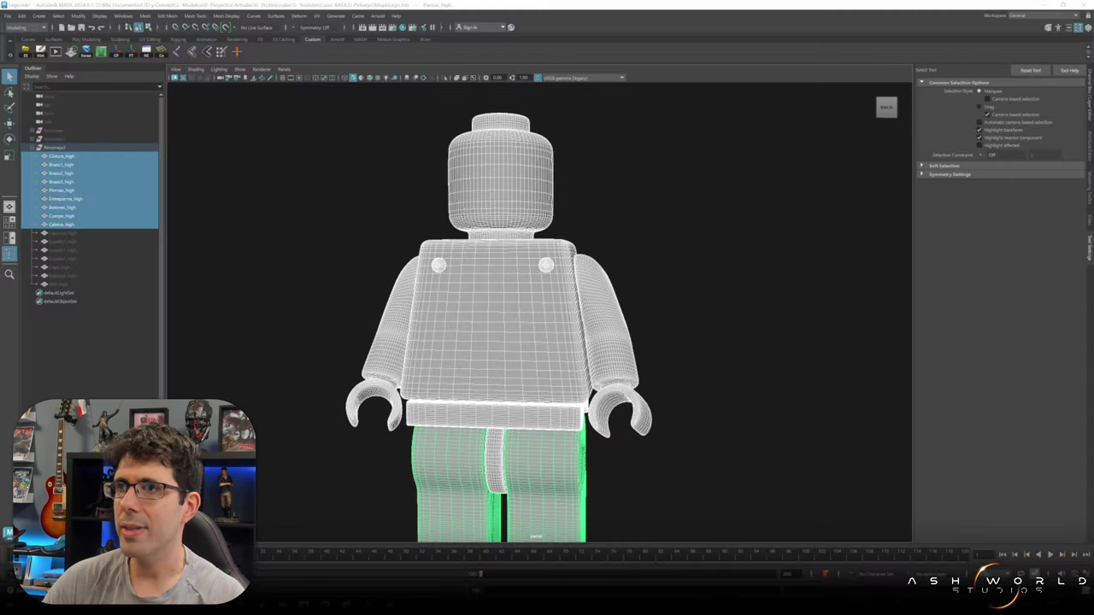
# - Import the exported hair mesh into Maya and delete the low-res chest buttons
pyautogui.moveTo(489, 379); pyautogui.dragTo(491, 376)
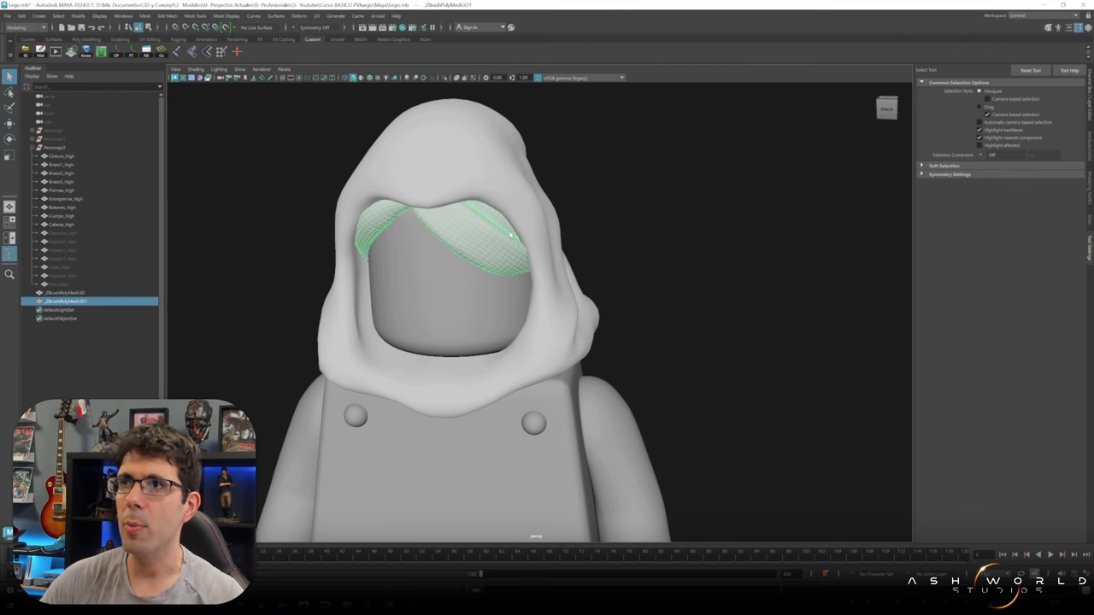
pyautogui.click(510, 235)
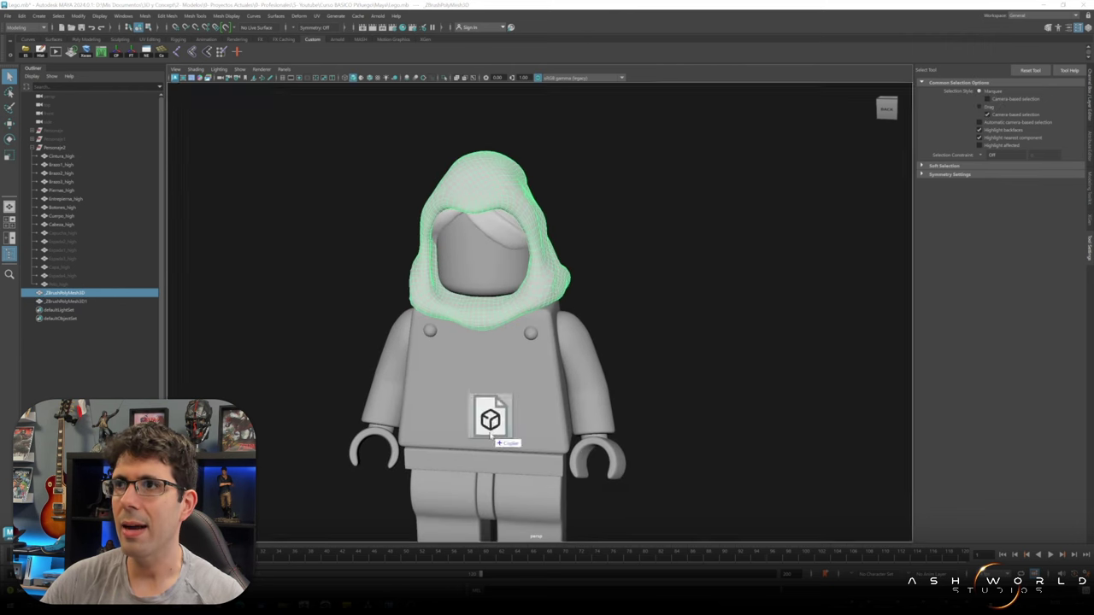
pyautogui.click(62, 207)
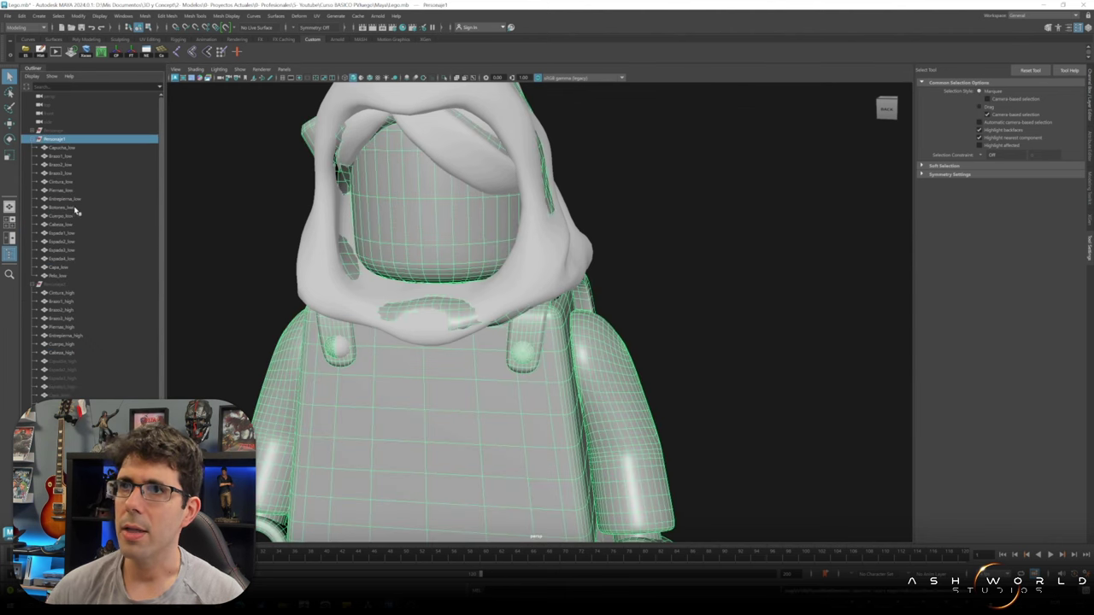
pyautogui.click(76, 208)
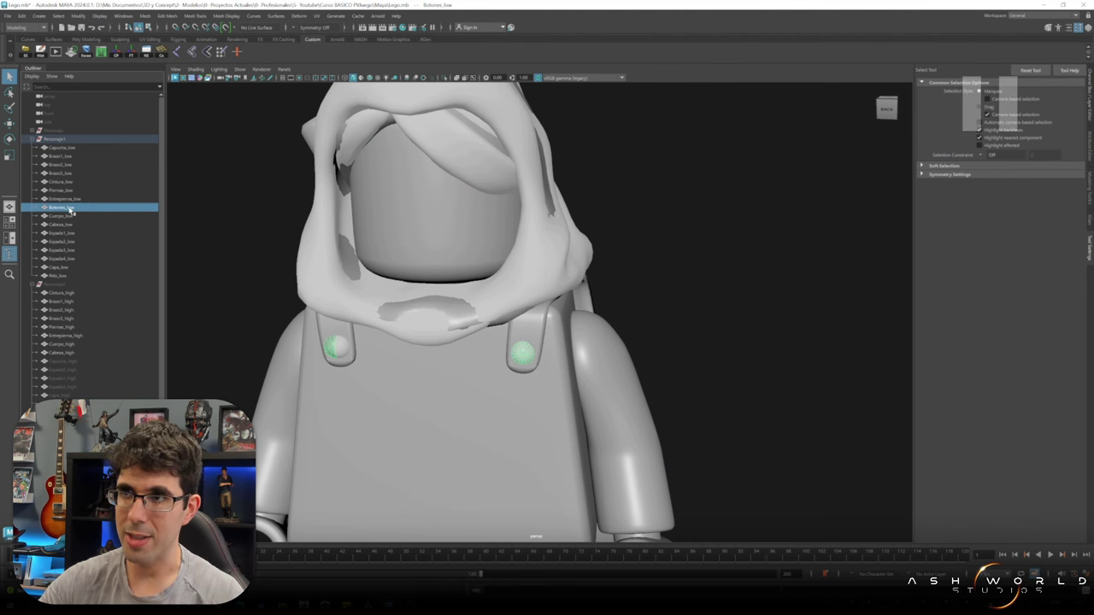
pyautogui.press('Delete')
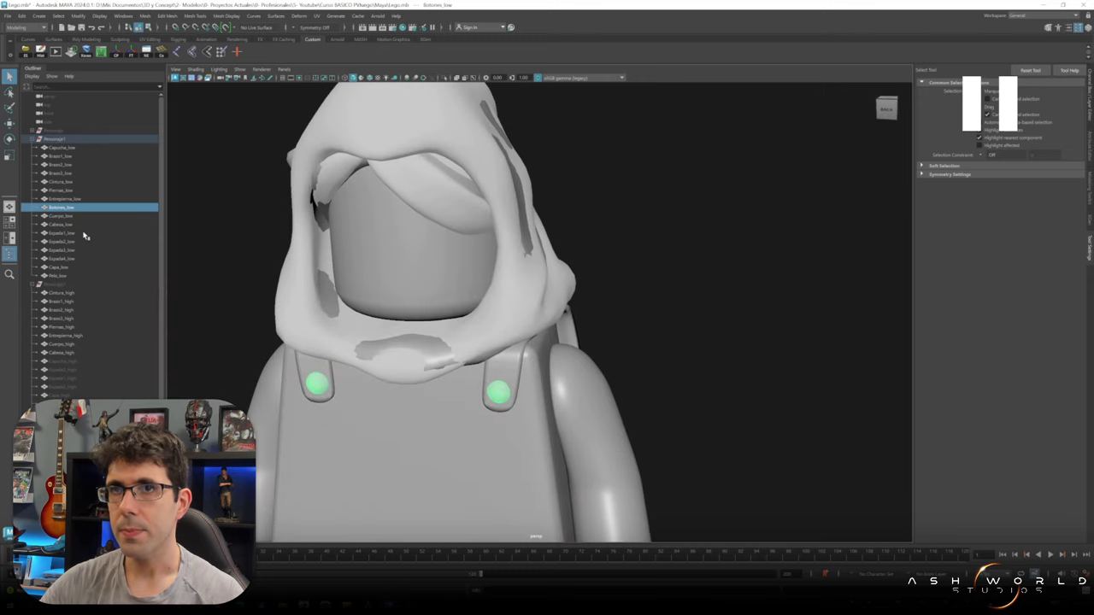
# - Hide the low-res group, isolate the high-res hood, and save the Lego.mb scene
pyautogui.click(72, 150)
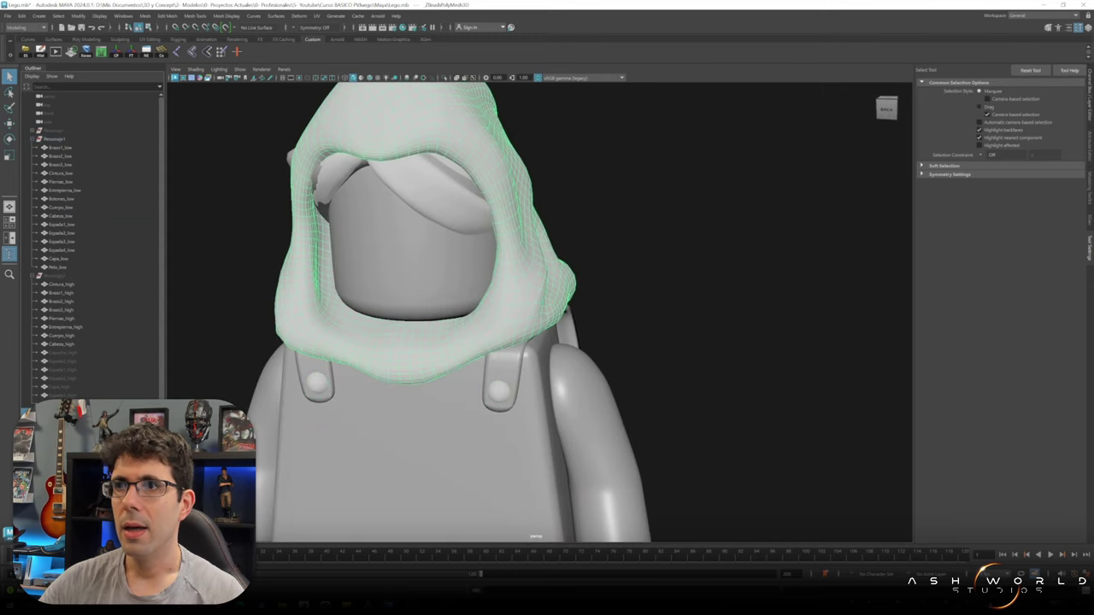
pyautogui.click(71, 266)
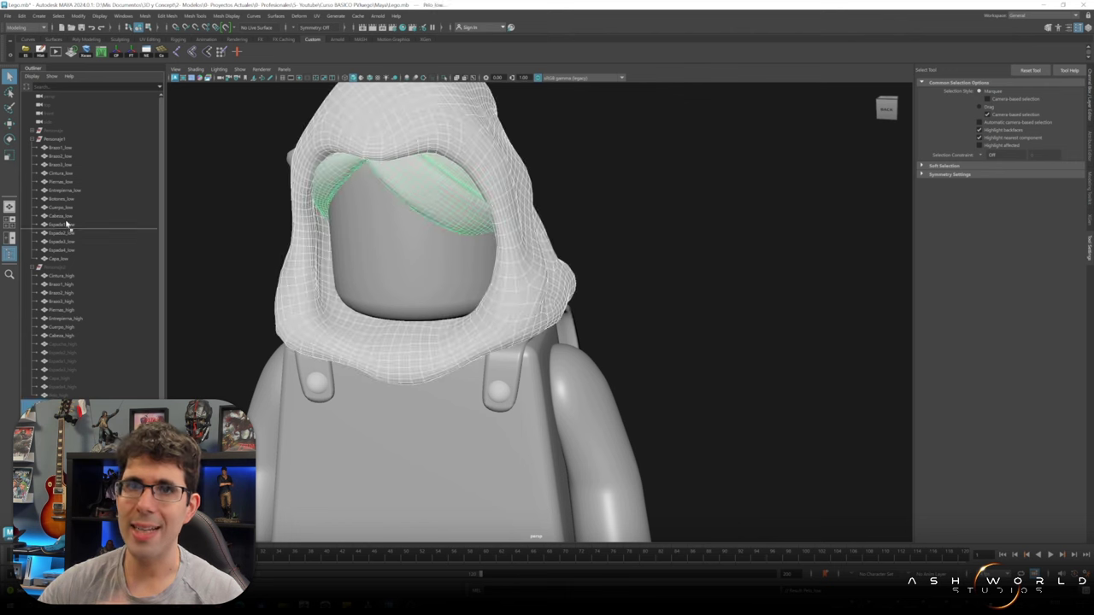
pyautogui.click(72, 138)
pyautogui.press('f')
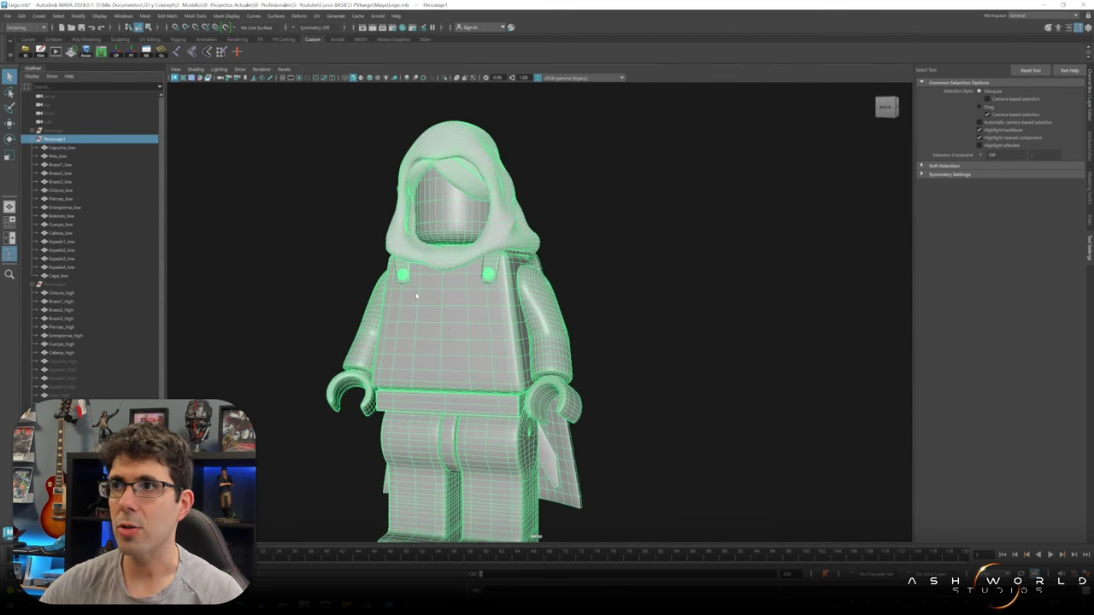
pyautogui.hotkey('ctrl', 'h')
pyautogui.click(72, 284)
pyautogui.hotkey('shift', 'h')
pyautogui.moveTo(60, 361); pyautogui.dragTo(60, 394)
pyautogui.hotkey('shift', 'h')
pyautogui.press('f')
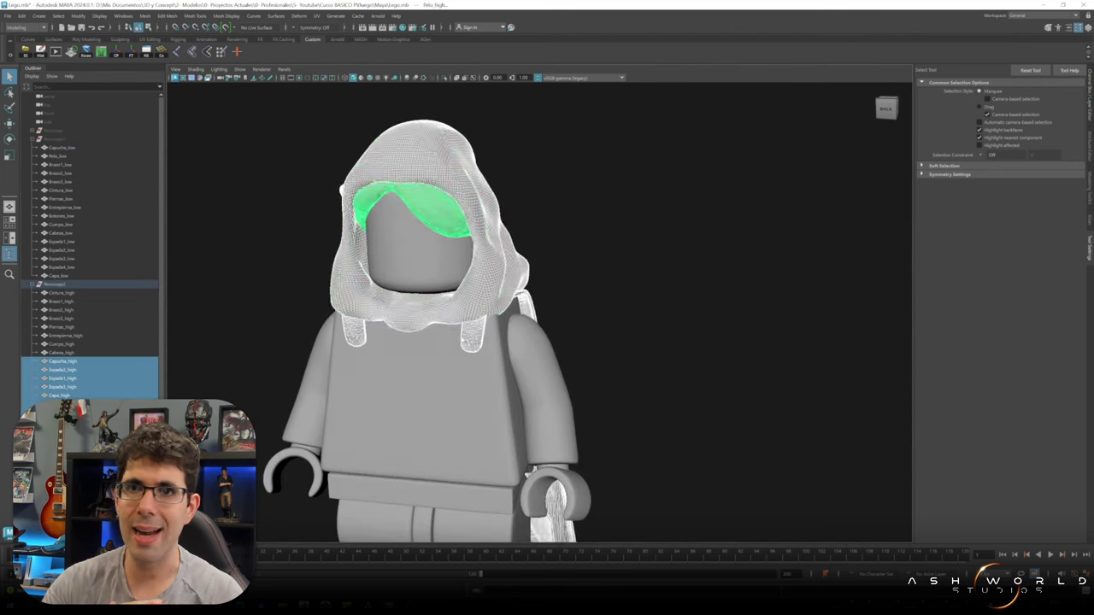
pyautogui.click(84, 363)
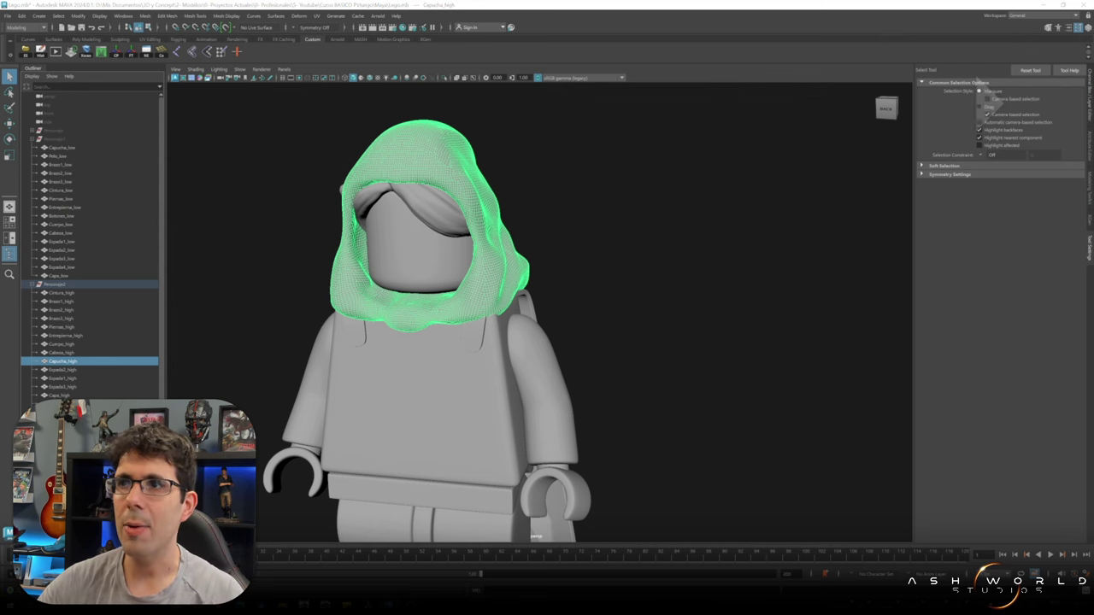
pyautogui.hotkey('ctrl', 's')
pyautogui.press('Return')
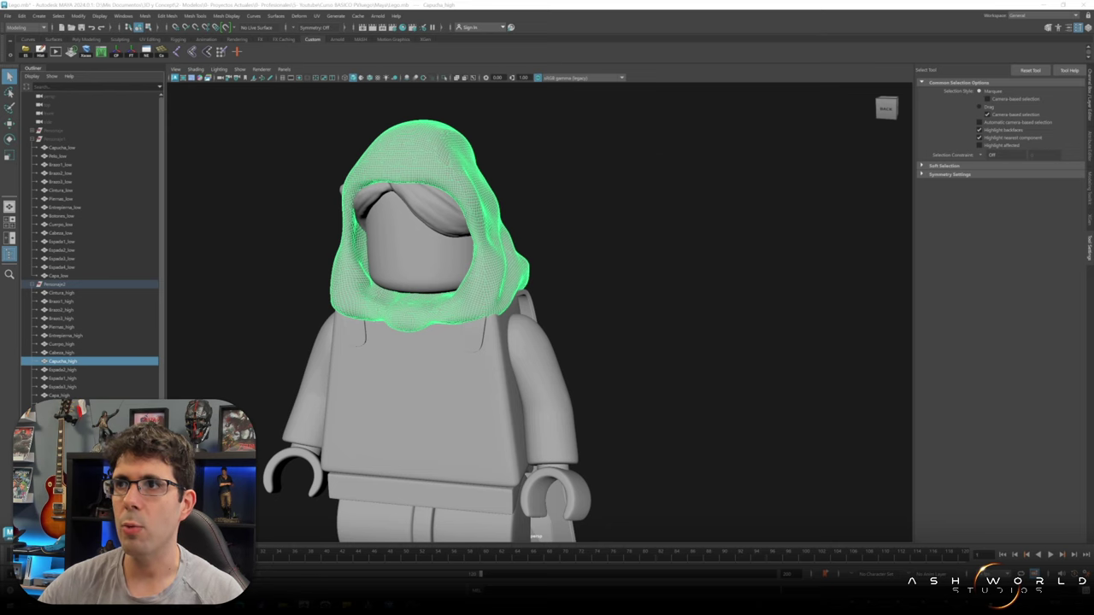
# - Select the belt, chest buttons and high-res hood items in the Outliner
pyautogui.keyDown('alt'); pyautogui.moveTo(566, 316); pyautogui.dragTo(582, 318); pyautogui.keyUp('alt')
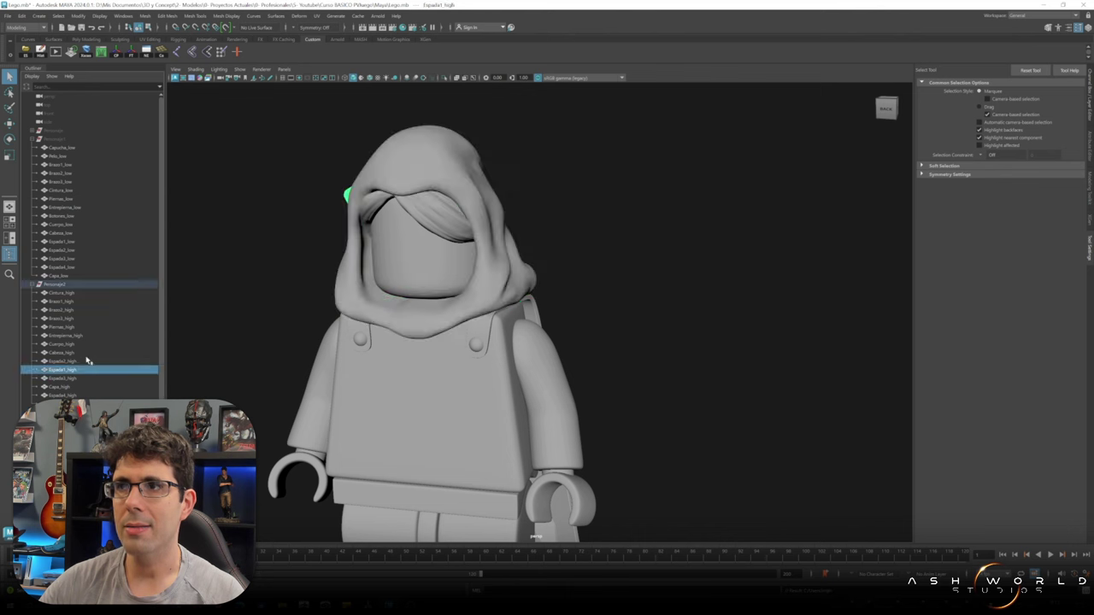
pyautogui.click(60, 292)
pyautogui.click(60, 215)
pyautogui.click(60, 308)
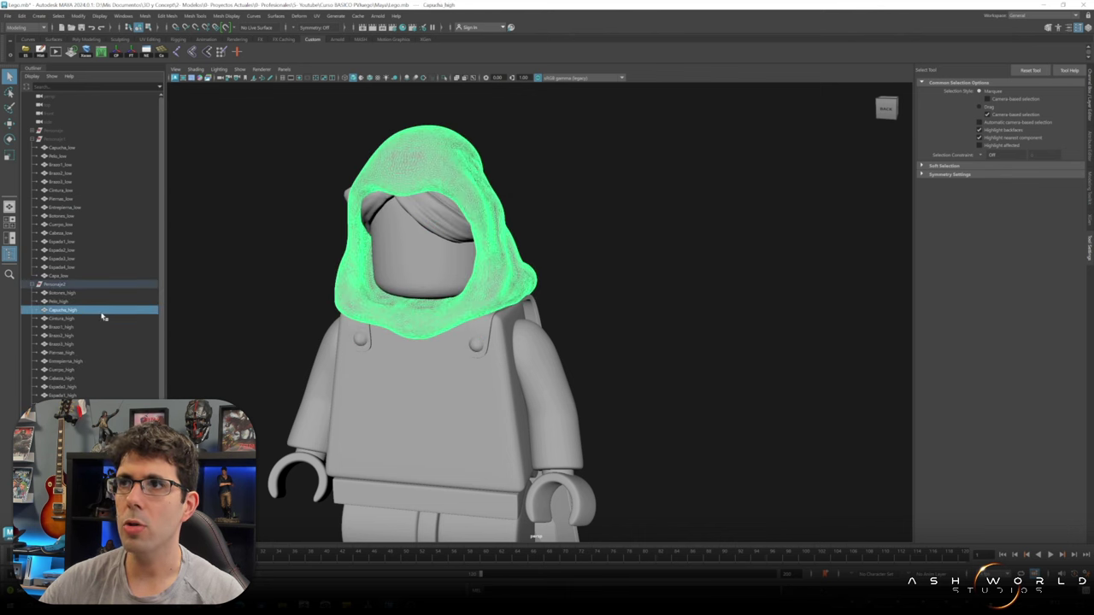
pyautogui.scroll(-3, 513, 325)
pyautogui.keyDown('shift'); pyautogui.click(60, 402); pyautogui.keyUp('shift')
pyautogui.keyDown('alt'); pyautogui.moveTo(384, 257); pyautogui.dragTo(500, 342); pyautogui.keyUp('alt')
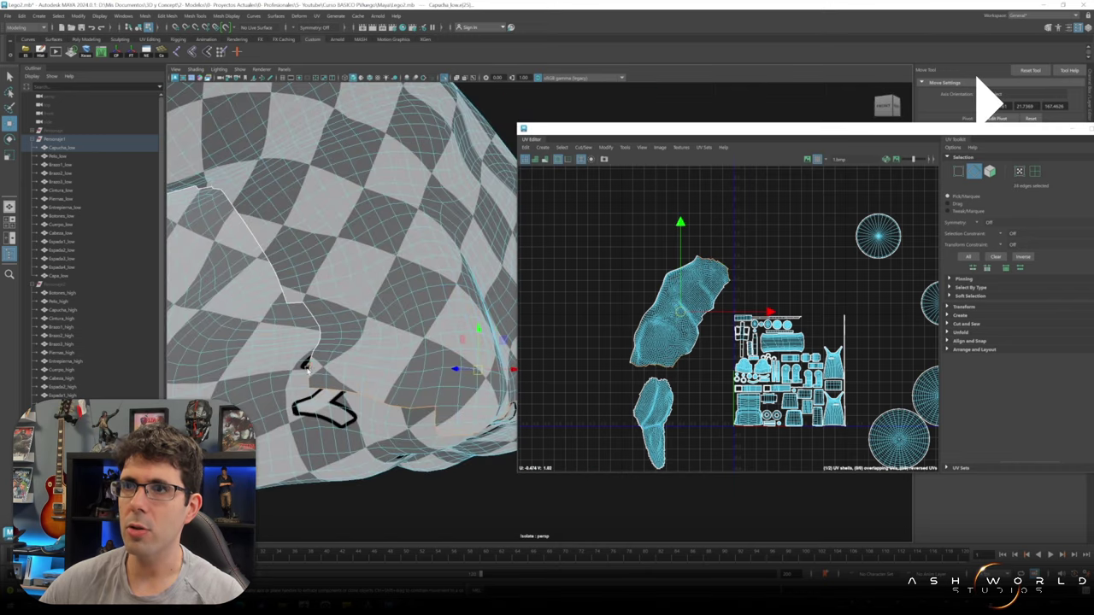
# - Show the UV Toolkit Cut and Sew tools and bring the hood's edge seam into view
pyautogui.moveTo(371, 346)
pyautogui.keyDown('alt'); pyautogui.mouseDown()
pyautogui.moveTo(227, 288)
pyautogui.moveTo(265, 299)
pyautogui.mouseUp(); pyautogui.keyUp('alt')
pyautogui.click(965, 323)
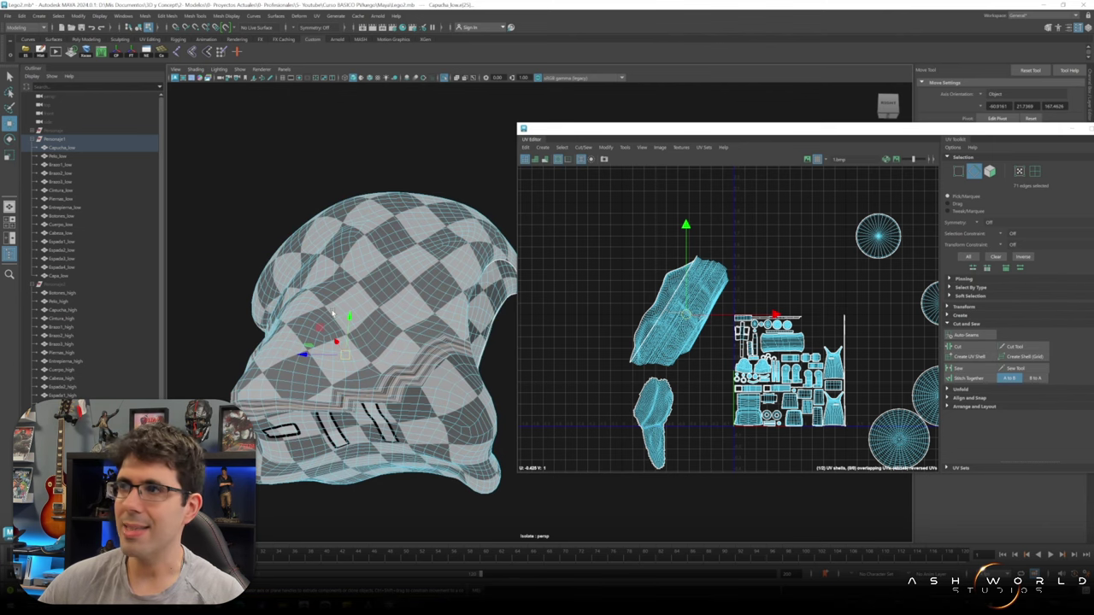
pyautogui.moveTo(333, 314)
pyautogui.keyDown('alt'); pyautogui.mouseDown()
pyautogui.moveTo(395, 271)
pyautogui.moveTo(487, 288)
pyautogui.moveTo(464, 307)
pyautogui.moveTo(254, 245)
pyautogui.moveTo(410, 247)
pyautogui.mouseUp(); pyautogui.keyUp('alt')
pyautogui.scroll(1, 410, 249)
pyautogui.scroll(1, 368, 222)
pyautogui.scroll(1, 342, 209)
pyautogui.scroll(1, 330, 200)
pyautogui.moveTo(330, 200)
pyautogui.keyDown('alt'); pyautogui.mouseDown()
pyautogui.moveTo(466, 440)
pyautogui.moveTo(276, 282)
pyautogui.mouseUp(); pyautogui.keyUp('alt')
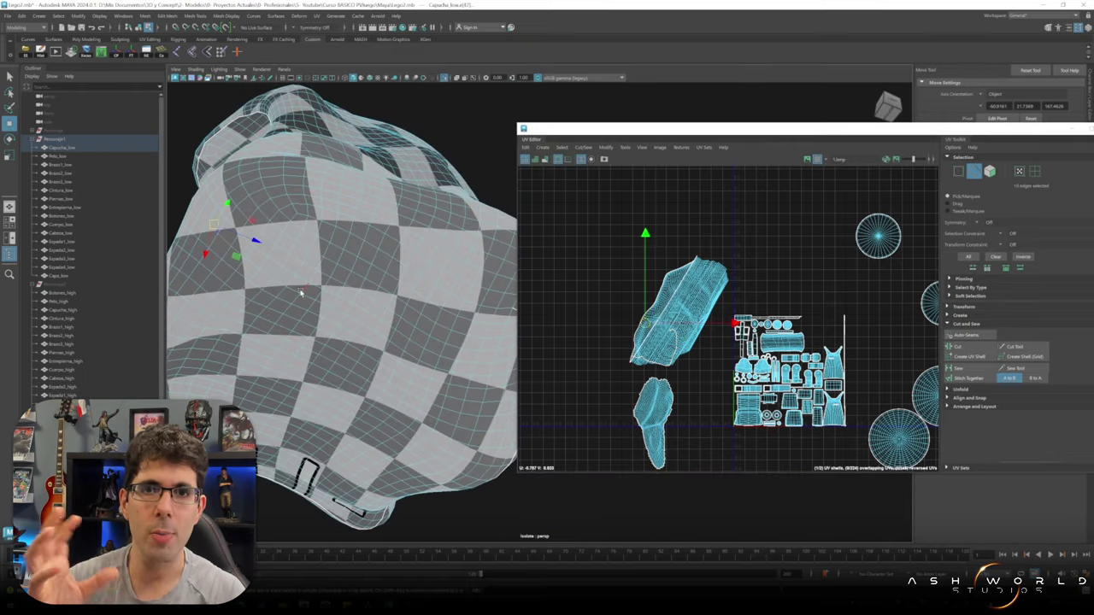
# - Unfold the low-res hood's UV shell and select an edge on the hood
pyautogui.moveTo(301, 293)
pyautogui.keyDown('alt'); pyautogui.mouseDown()
pyautogui.moveTo(336, 363)
pyautogui.moveTo(259, 340)
pyautogui.mouseUp(); pyautogui.keyUp('alt')
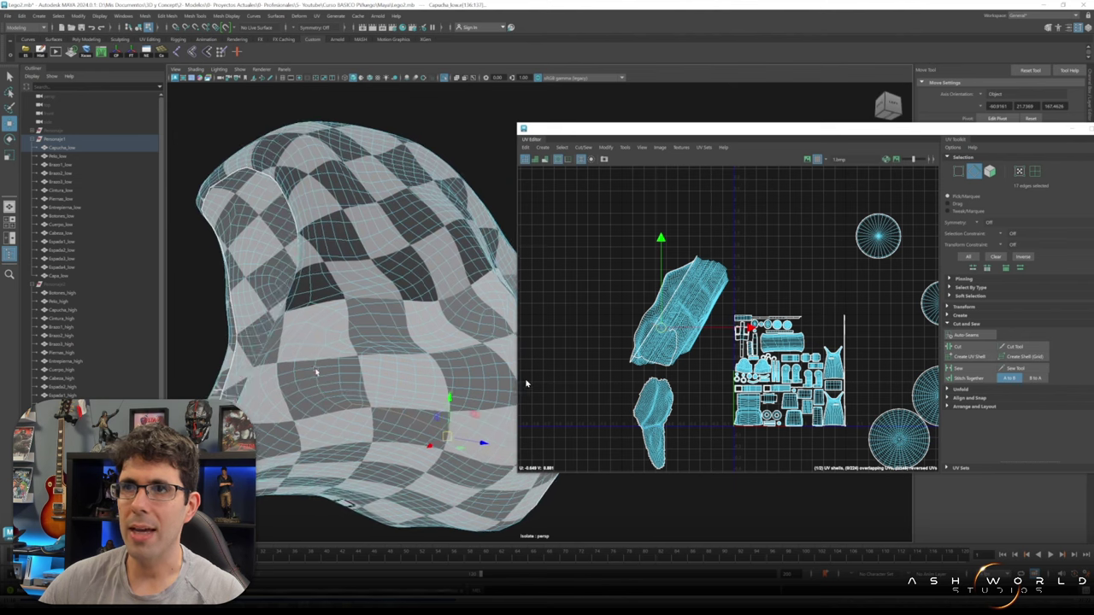
pyautogui.moveTo(313, 378)
pyautogui.keyDown('alt'); pyautogui.mouseDown()
pyautogui.moveTo(358, 359)
pyautogui.moveTo(312, 327)
pyautogui.mouseUp(); pyautogui.keyUp('alt')
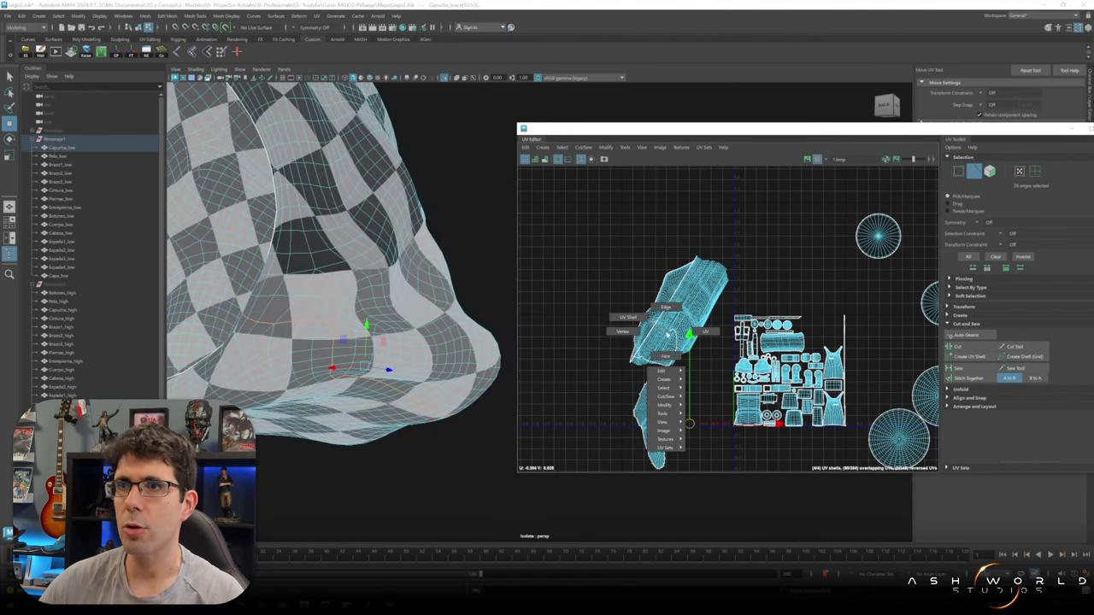
pyautogui.keyDown('shift'); pyautogui.moveTo(665, 359); pyautogui.dragTo(666, 401, button='right'); pyautogui.keyUp('shift')
pyautogui.click(647, 261)
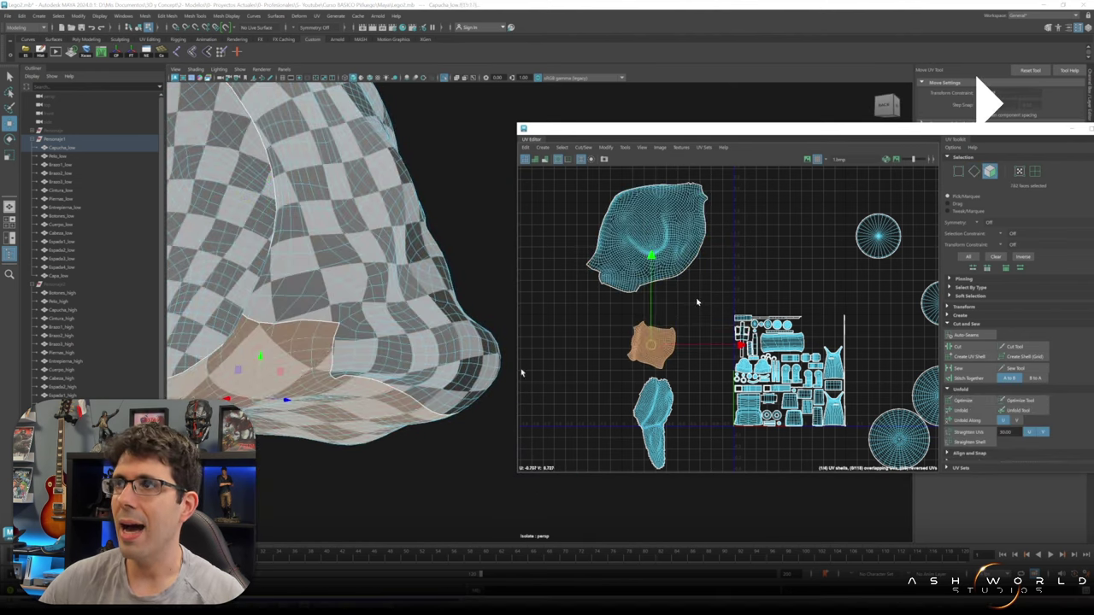
# - Frame the hood, select its UV shell and pick the first seam edges
pyautogui.press('f')
pyautogui.press('f')
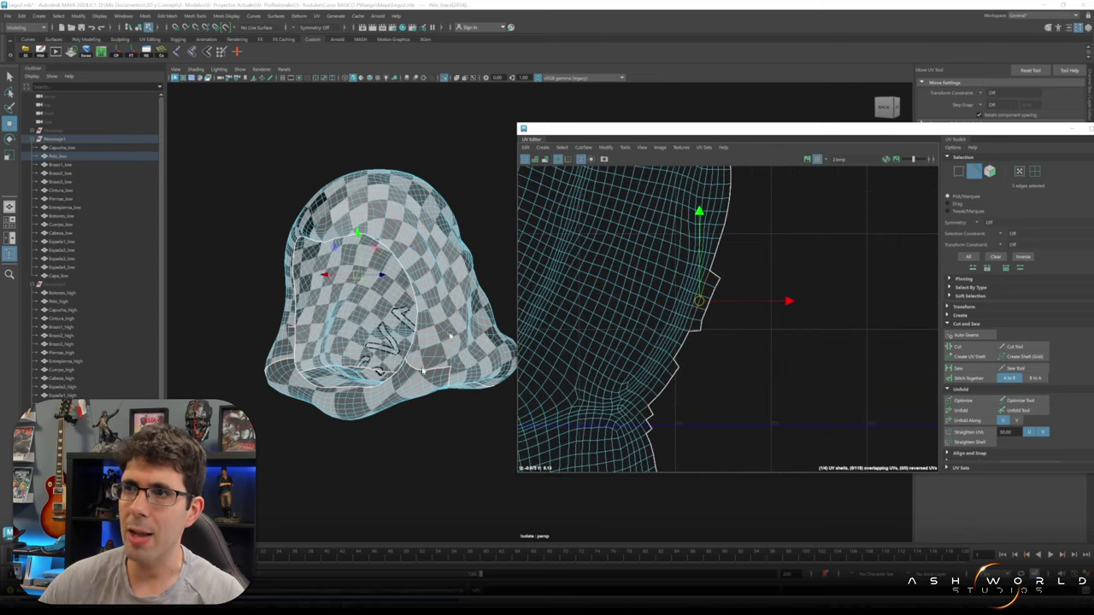
pyautogui.hotkey('ctrl', '1')
pyautogui.scroll(-3, 626, 428)
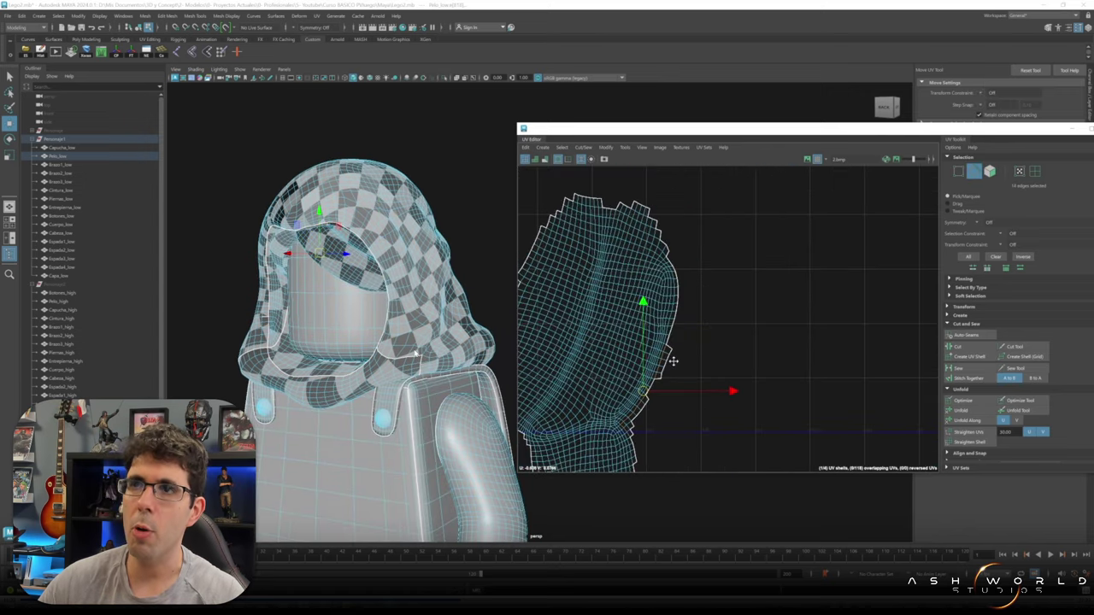
pyautogui.keyDown('alt'); pyautogui.moveTo(647, 342); pyautogui.dragTo(649, 376, button='middle'); pyautogui.keyUp('alt')
pyautogui.scroll(-2, 640, 380)
pyautogui.click(639, 379)
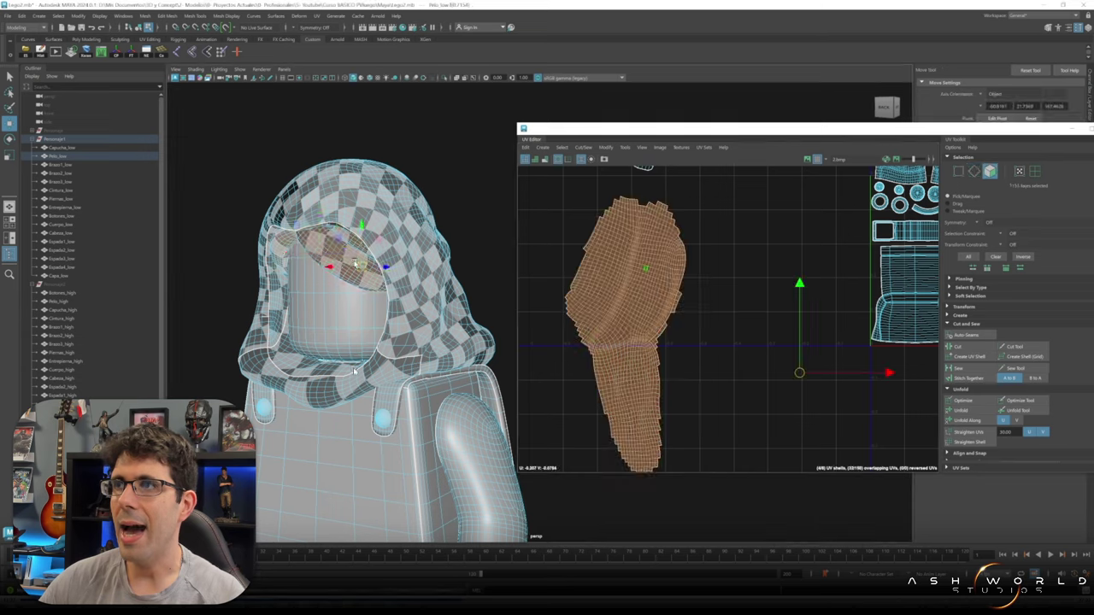
pyautogui.scroll(5, 341, 300)
pyautogui.keyDown('alt'); pyautogui.moveTo(341, 299); pyautogui.dragTo(373, 354); pyautogui.keyUp('alt')
pyautogui.keyDown('shift'); pyautogui.click(363, 351); pyautogui.keyUp('shift')
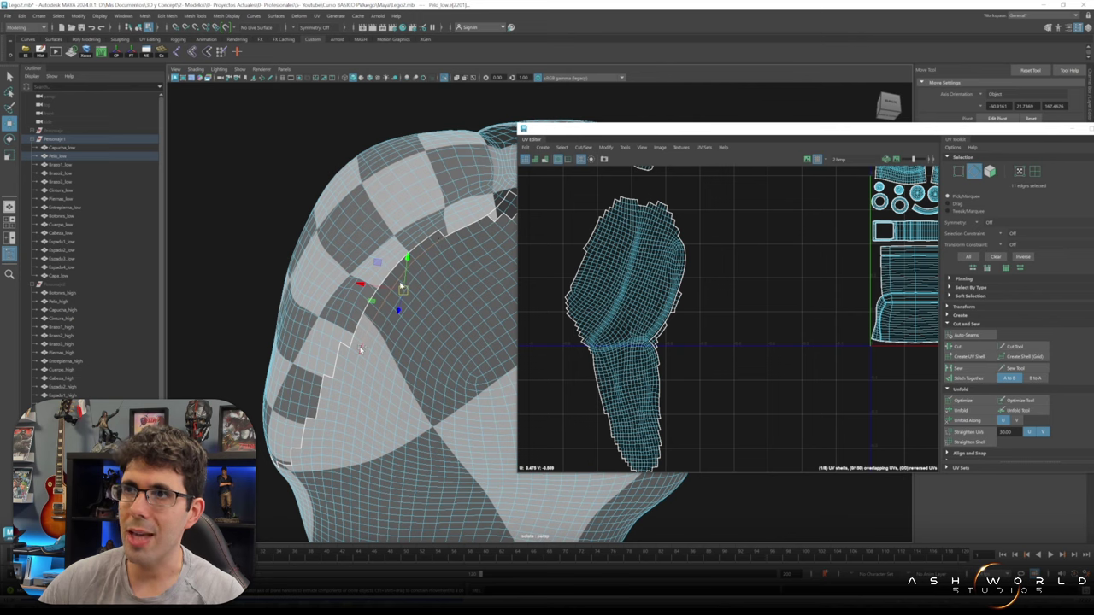
# - Select a longer run of seam edges along the hood and adjust the selection
pyautogui.keyDown('alt'); pyautogui.moveTo(405, 280); pyautogui.dragTo(417, 369); pyautogui.keyUp('alt')
pyautogui.keyDown('shift'); pyautogui.doubleClick(386, 438); pyautogui.keyUp('shift')
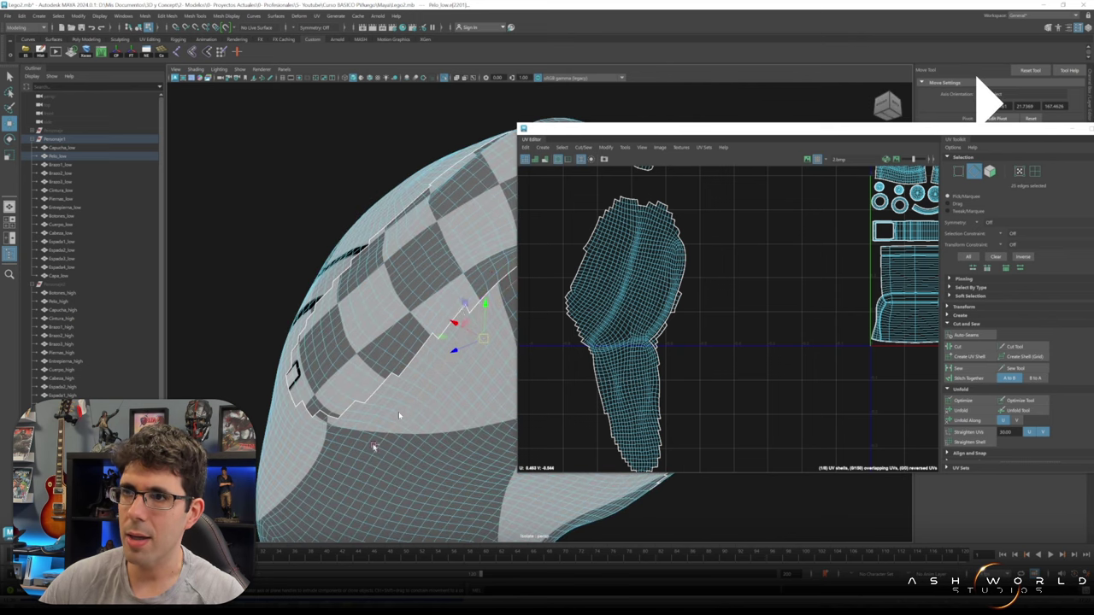
pyautogui.keyDown('shift'); pyautogui.click(399, 424); pyautogui.keyUp('shift')
pyautogui.moveTo(357, 443)
pyautogui.keyDown('alt'); pyautogui.mouseDown()
pyautogui.moveTo(446, 387)
pyautogui.moveTo(306, 400)
pyautogui.mouseUp(); pyautogui.keyUp('alt')
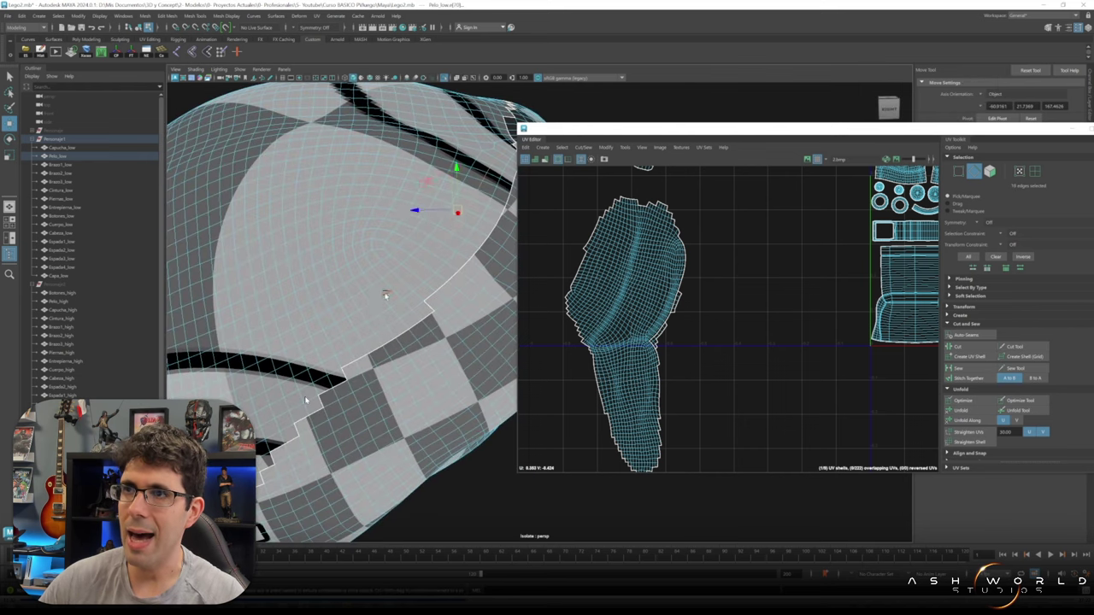
pyautogui.keyDown('shift'); pyautogui.click(307, 337); pyautogui.keyUp('shift')
# - Add the remaining seam edges on the hood's side and cut the UVs along them
pyautogui.moveTo(305, 402)
pyautogui.keyDown('alt'); pyautogui.mouseDown()
pyautogui.moveTo(310, 313)
pyautogui.moveTo(341, 282)
pyautogui.moveTo(269, 276)
pyautogui.mouseUp(); pyautogui.keyUp('alt')
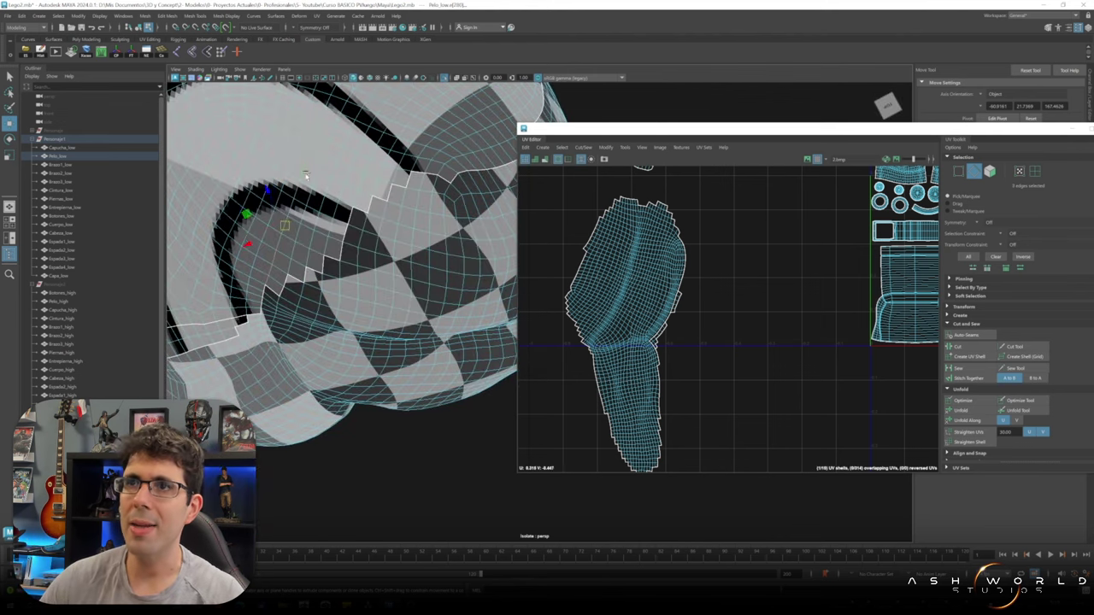
pyautogui.keyDown('alt'); pyautogui.moveTo(362, 291); pyautogui.dragTo(426, 365); pyautogui.keyUp('alt')
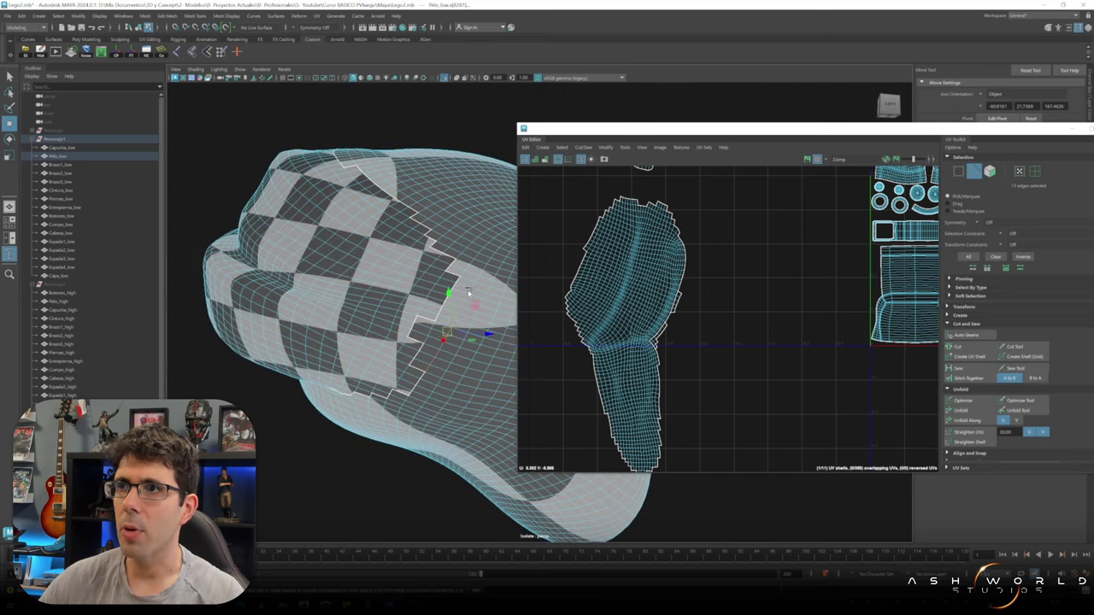
pyautogui.keyDown('alt'); pyautogui.moveTo(468, 293); pyautogui.dragTo(408, 352); pyautogui.keyUp('alt')
pyautogui.keyDown('alt'); pyautogui.moveTo(338, 288); pyautogui.dragTo(329, 403); pyautogui.keyUp('alt')
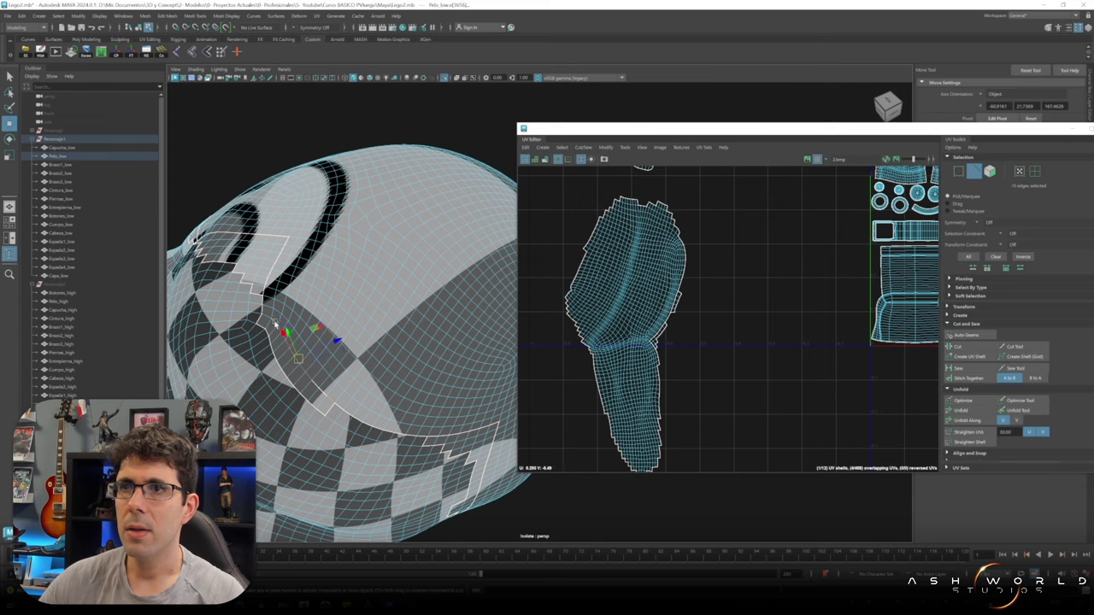
pyautogui.keyDown('alt'); pyautogui.moveTo(275, 324); pyautogui.dragTo(365, 315); pyautogui.keyUp('alt')
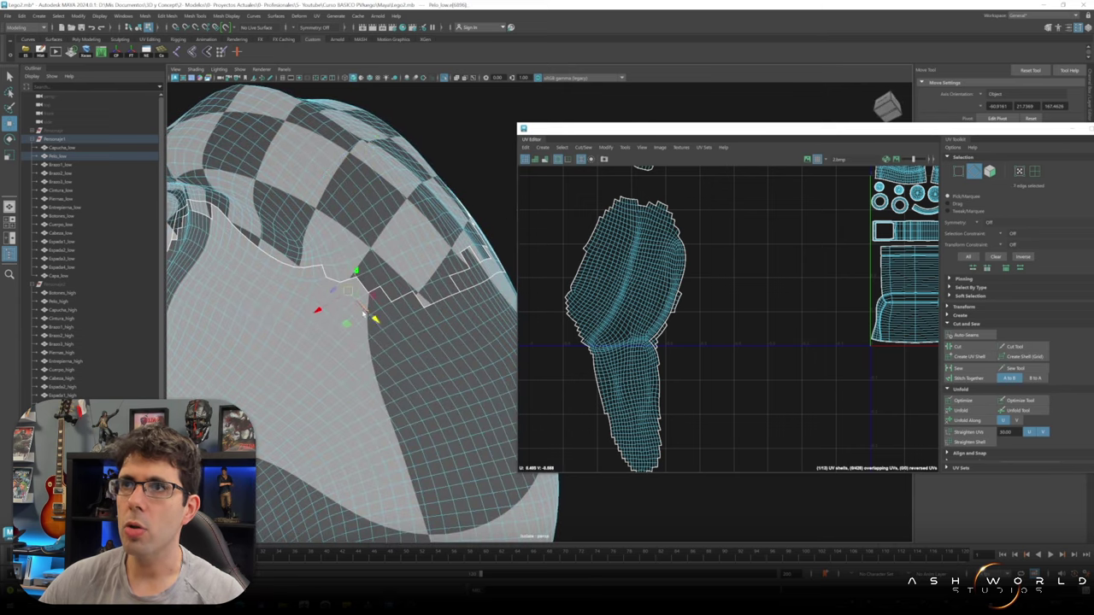
pyautogui.keyDown('alt'); pyautogui.moveTo(387, 297); pyautogui.dragTo(406, 317); pyautogui.keyUp('alt')
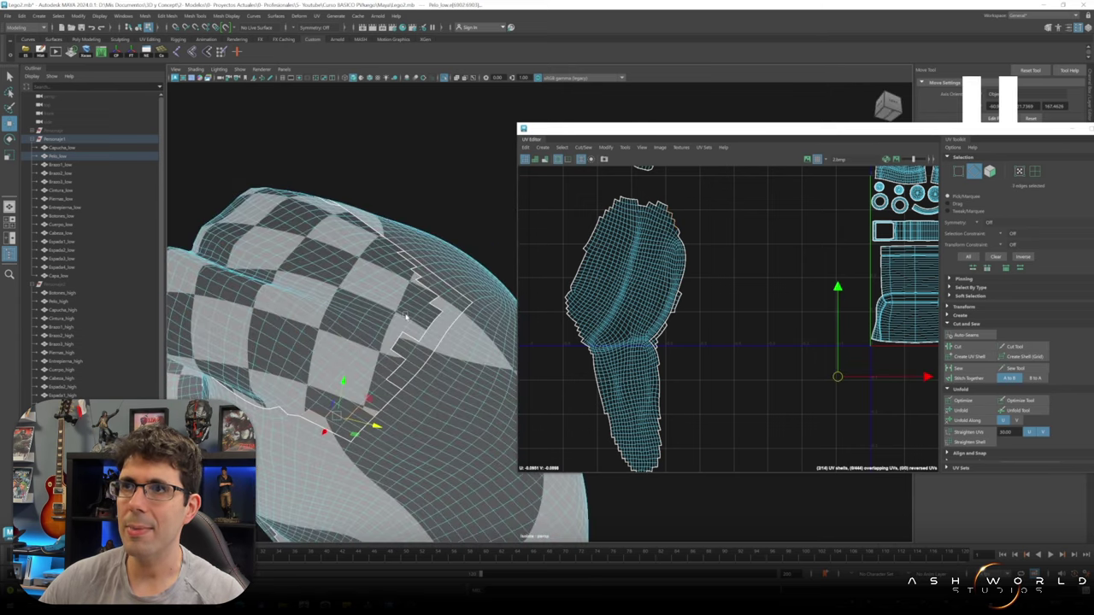
pyautogui.keyDown('shift'); pyautogui.click(390, 376); pyautogui.keyUp('shift')
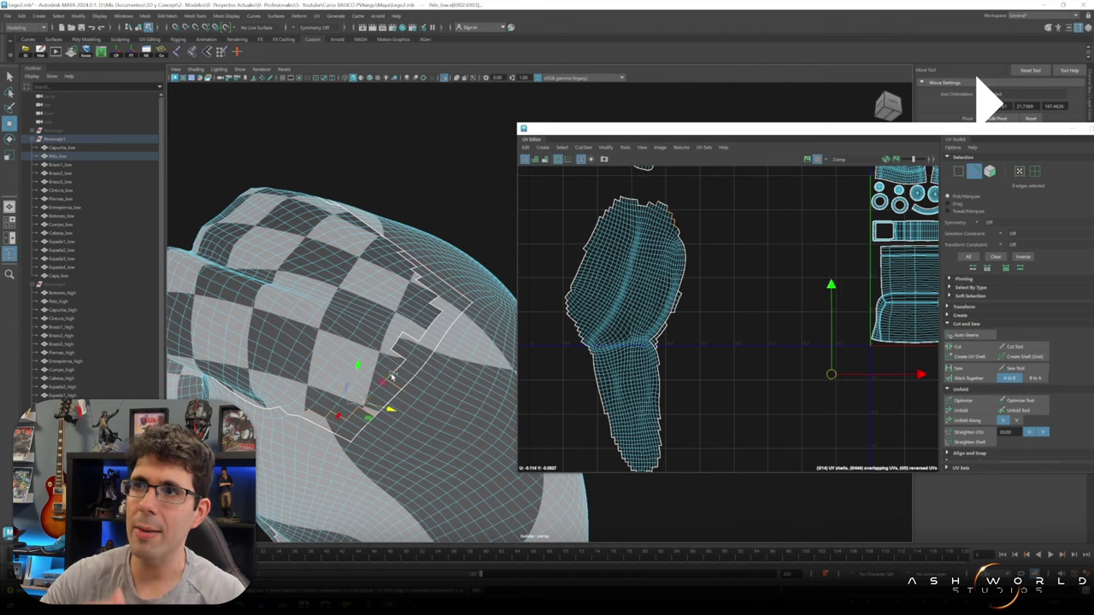
pyautogui.keyDown('shift'); pyautogui.click(423, 344); pyautogui.keyUp('shift')
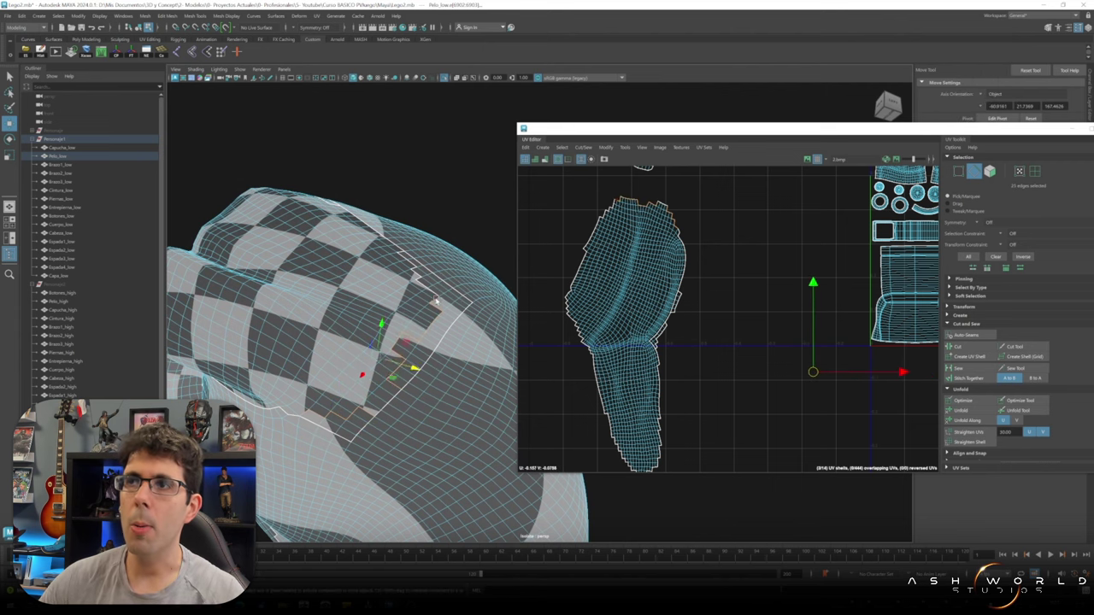
pyautogui.moveTo(450, 298)
pyautogui.keyDown('alt'); pyautogui.mouseDown()
pyautogui.moveTo(305, 368)
pyautogui.moveTo(421, 432)
pyautogui.mouseUp(); pyautogui.keyUp('alt')
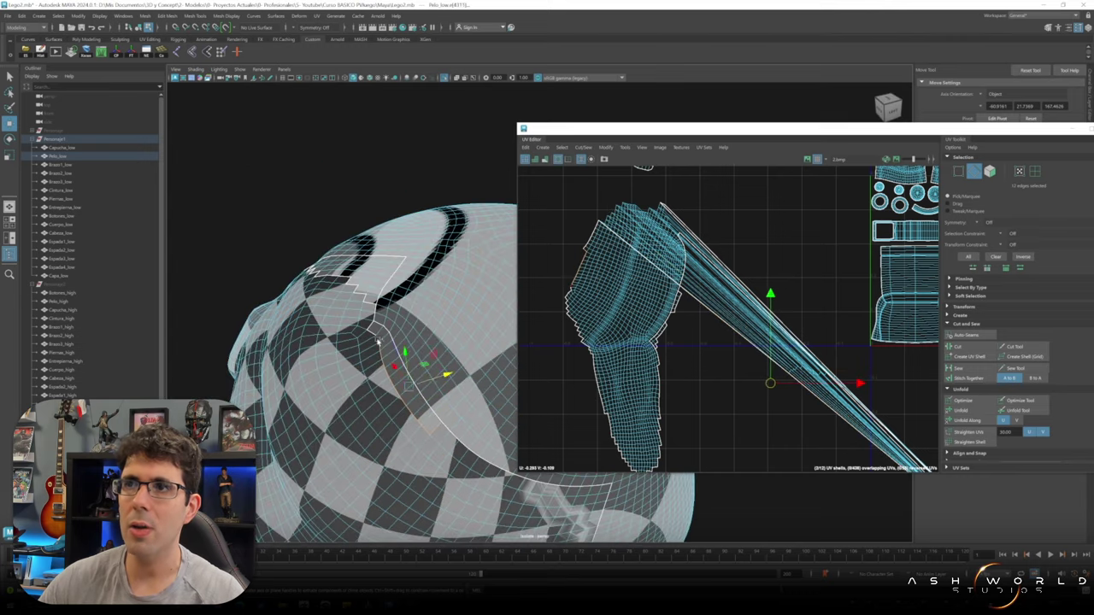
# - Inspect the new cut from several angles, including the underside, and select another hood edge
pyautogui.keyDown('alt'); pyautogui.moveTo(361, 302); pyautogui.dragTo(313, 318); pyautogui.keyUp('alt')
pyautogui.keyDown('alt'); pyautogui.moveTo(240, 323); pyautogui.dragTo(448, 305); pyautogui.keyUp('alt')
pyautogui.moveTo(330, 342)
pyautogui.keyDown('alt'); pyautogui.mouseDown()
pyautogui.moveTo(349, 292)
pyautogui.moveTo(266, 415)
pyautogui.mouseUp(); pyautogui.keyUp('alt')
pyautogui.keyDown('alt'); pyautogui.moveTo(305, 374); pyautogui.dragTo(340, 279); pyautogui.keyUp('alt')
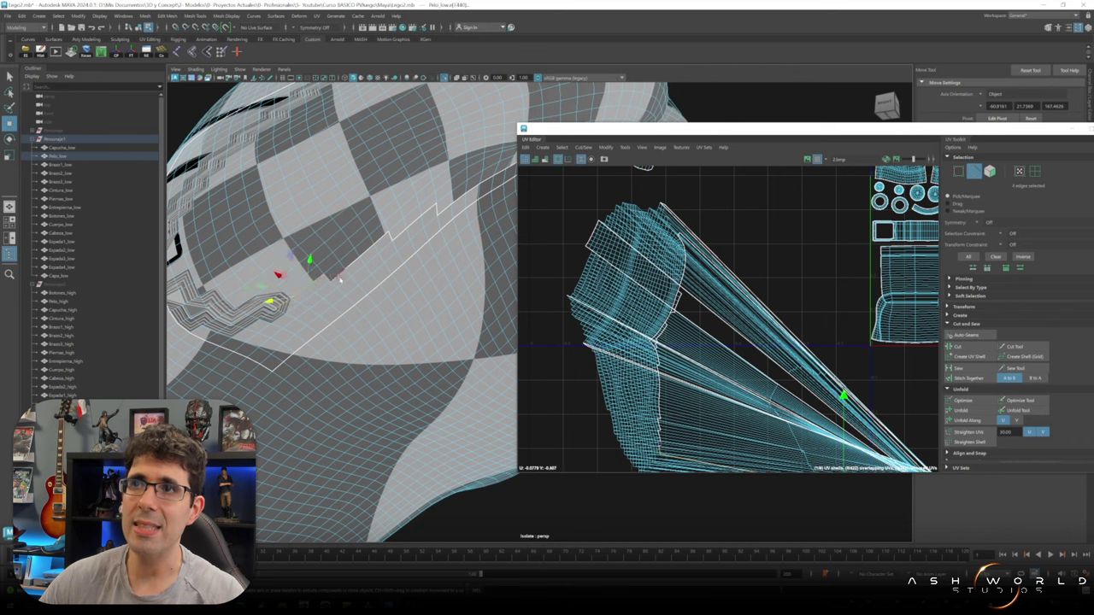
pyautogui.moveTo(415, 227)
pyautogui.keyDown('alt'); pyautogui.mouseDown()
pyautogui.moveTo(335, 244)
pyautogui.moveTo(410, 231)
pyautogui.moveTo(312, 311)
pyautogui.moveTo(390, 272)
pyautogui.mouseUp(); pyautogui.keyUp('alt')
pyautogui.click(327, 259)
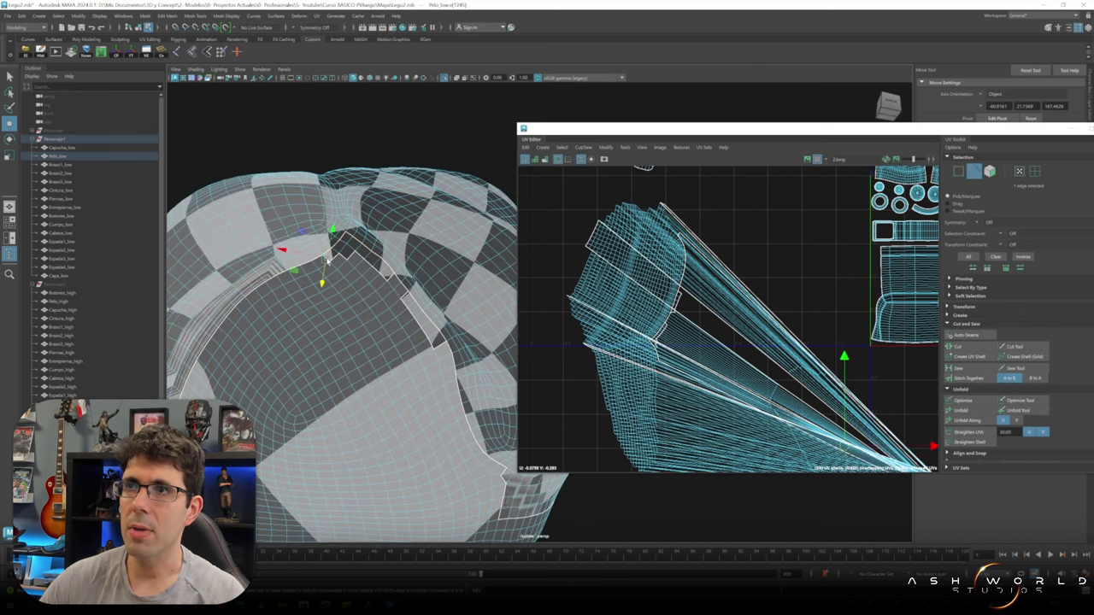
pyautogui.scroll(-3, 416, 325)
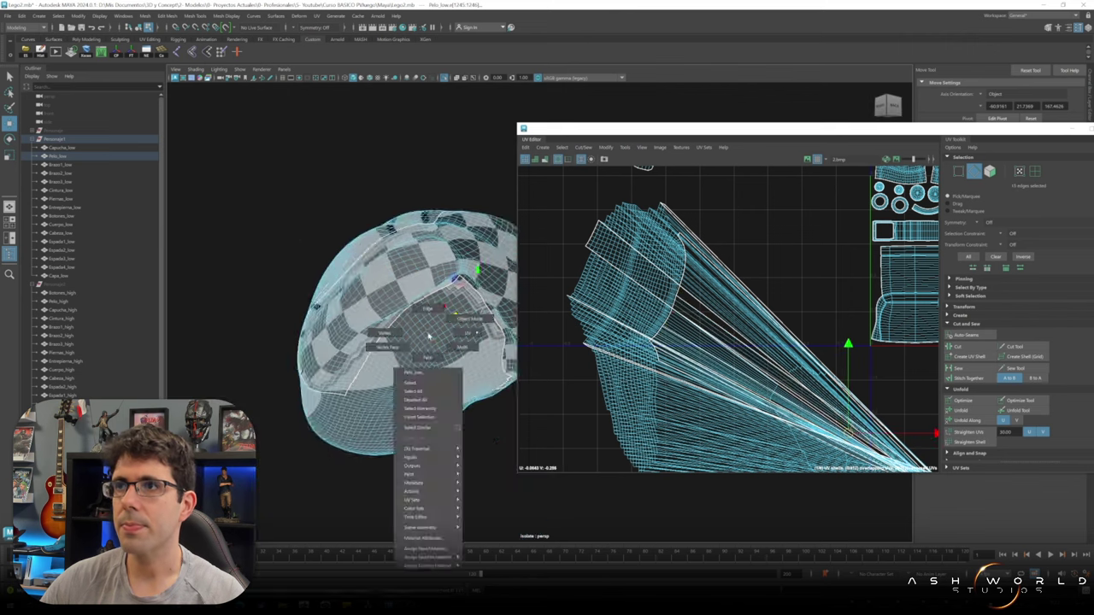
# - Rotate the round button shells and move them beside the main UV block, then frame them
pyautogui.moveTo(416, 368); pyautogui.dragTo(416, 338, button='right')
pyautogui.scroll(-5, 673, 354)
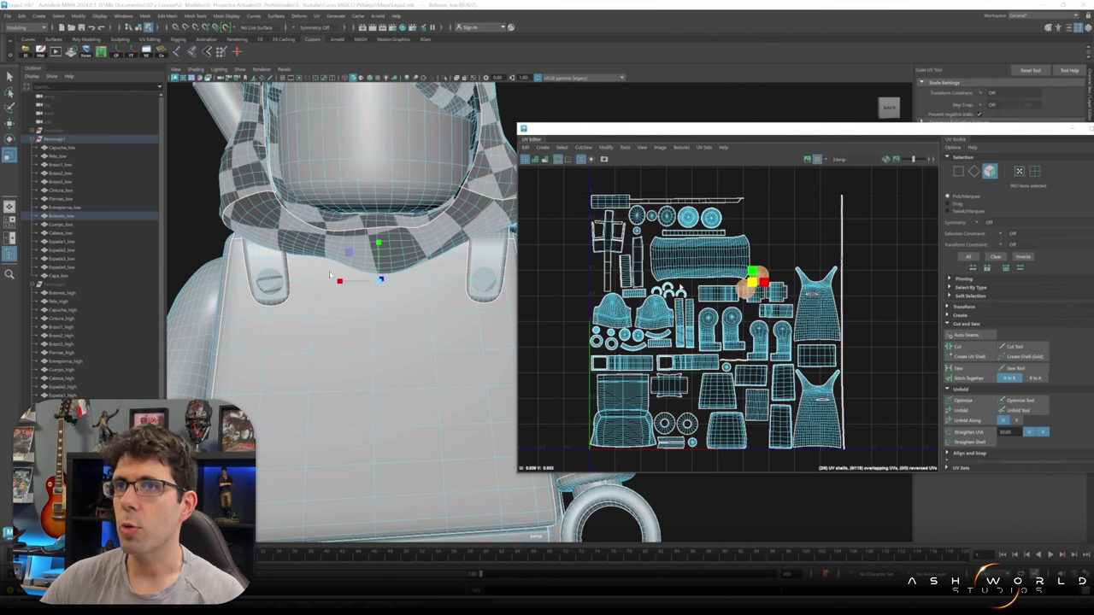
pyautogui.scroll(5, 852, 259)
pyautogui.press('e')
pyautogui.press('w')
pyautogui.press('a')
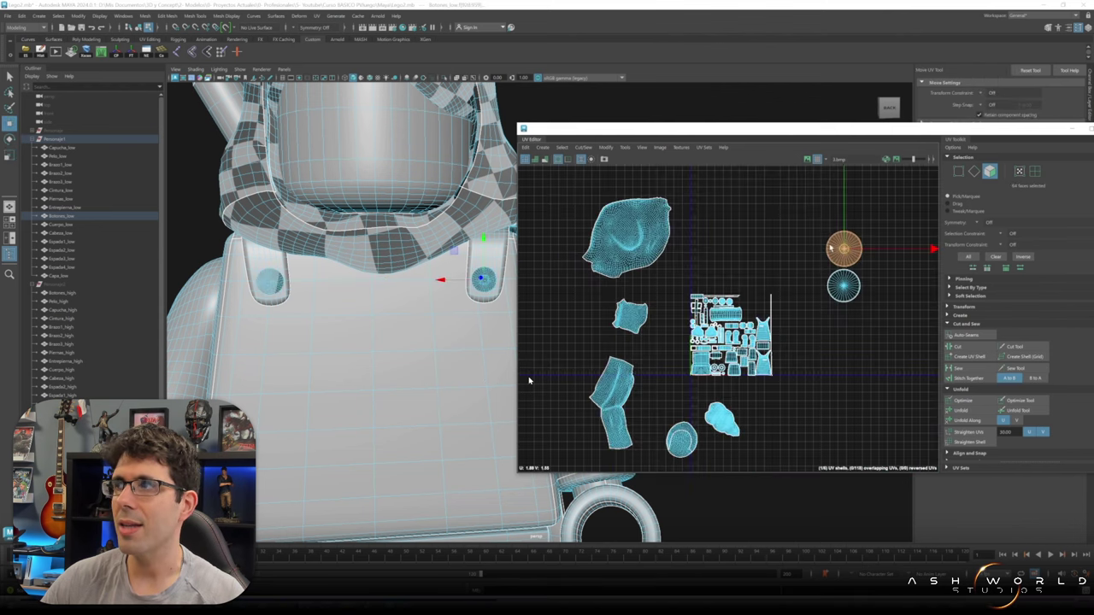
pyautogui.press('f')
pyautogui.scroll(-4, 529, 380)
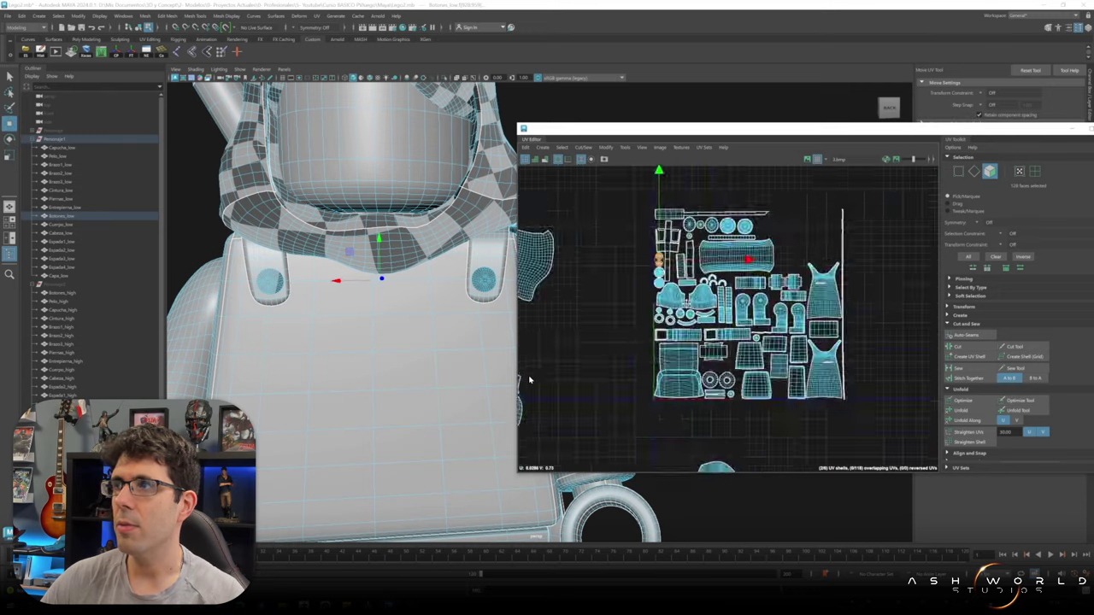
# - Select the Capucha_low hood shell in the UV view and scale it down to fit
pyautogui.scroll(-2, 529, 380)
pyautogui.click(529, 380)
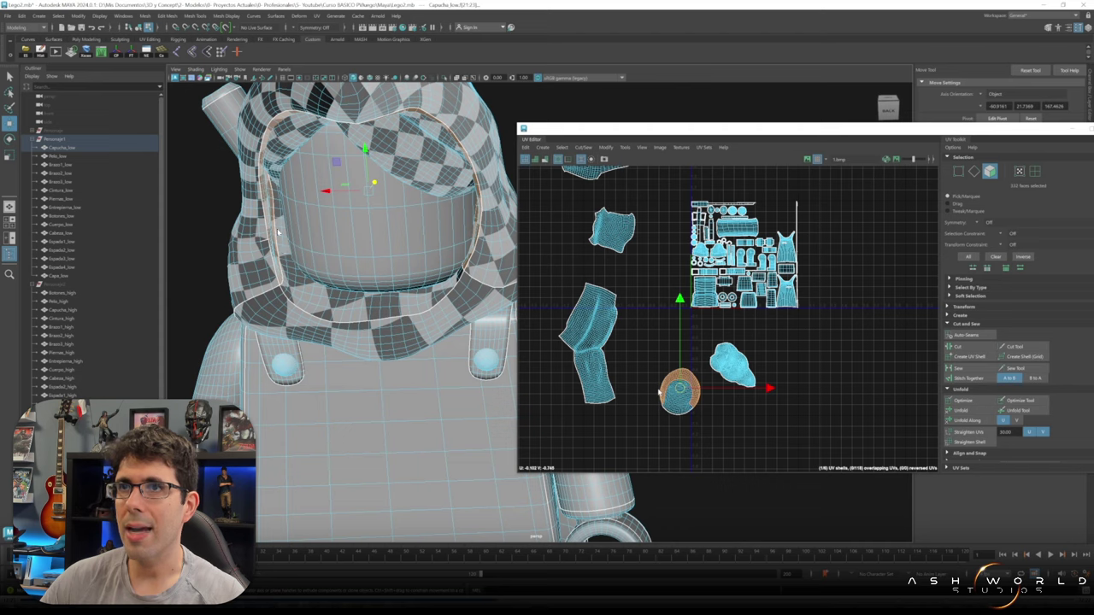
pyautogui.press('f')
pyautogui.doubleClick(598, 402)
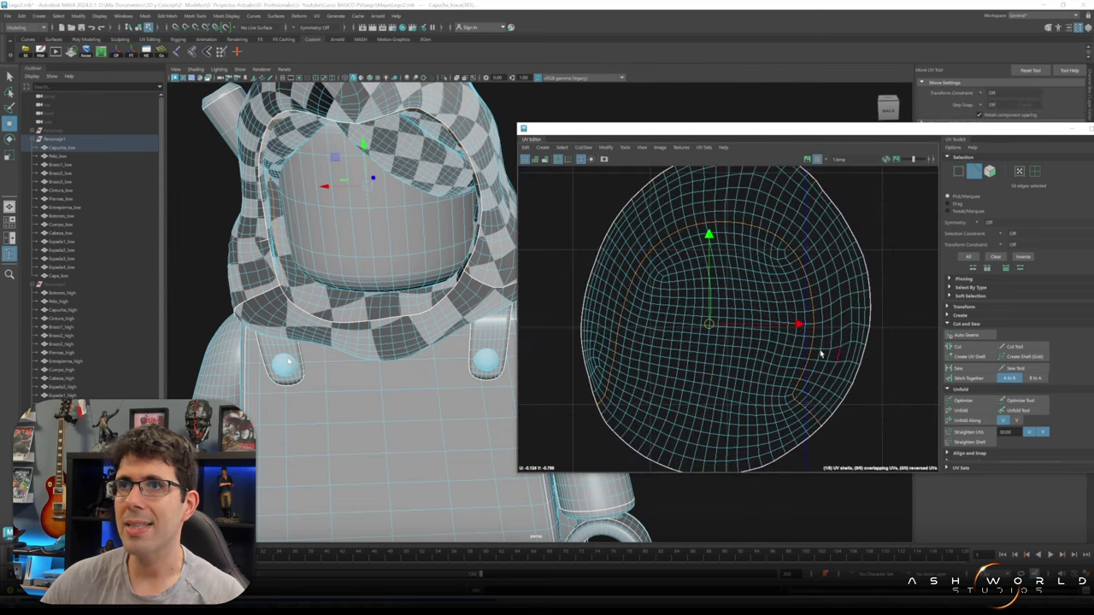
pyautogui.scroll(-4, 820, 353)
pyautogui.press('r')
pyautogui.moveTo(734, 290); pyautogui.dragTo(727, 303)
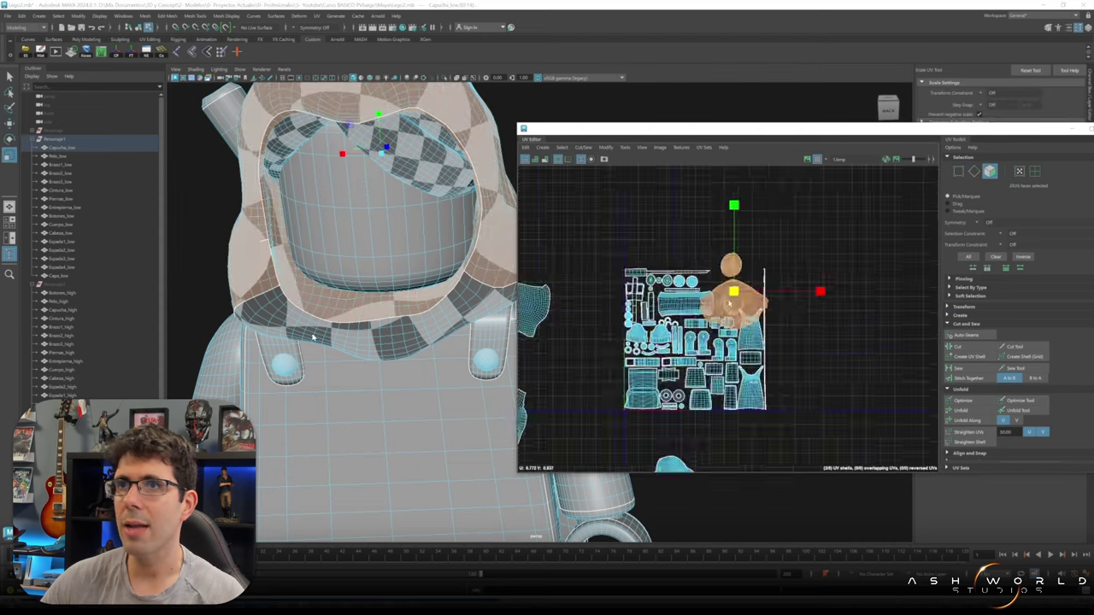
pyautogui.scroll(3, 729, 302)
pyautogui.press('w')
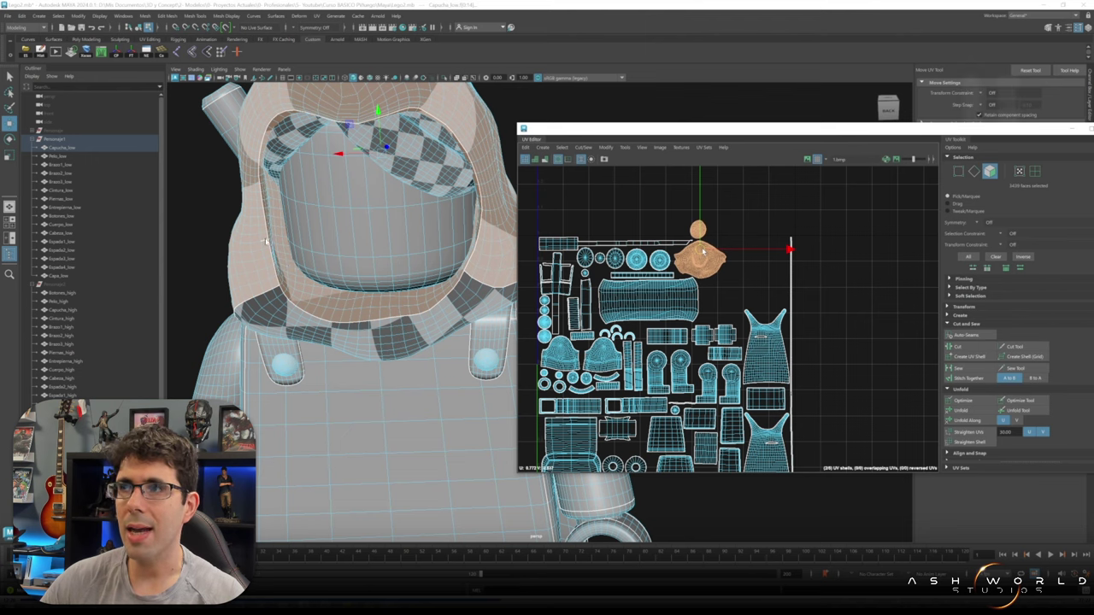
# - Shrink the hood shells further and place the top hood and collar shells above the dress shell
pyautogui.keyDown('alt'); pyautogui.moveTo(265, 242); pyautogui.dragTo(252, 291); pyautogui.keyUp('alt')
pyautogui.scroll(-5, 726, 316)
pyautogui.scroll(6, 726, 256)
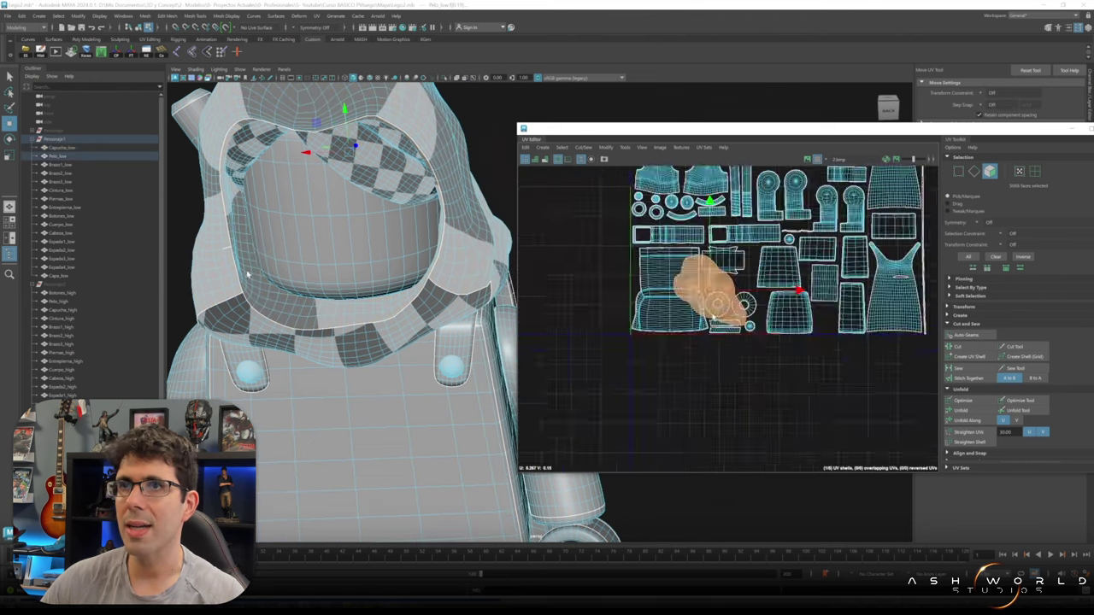
pyautogui.scroll(-4, 741, 264)
pyautogui.press('r')
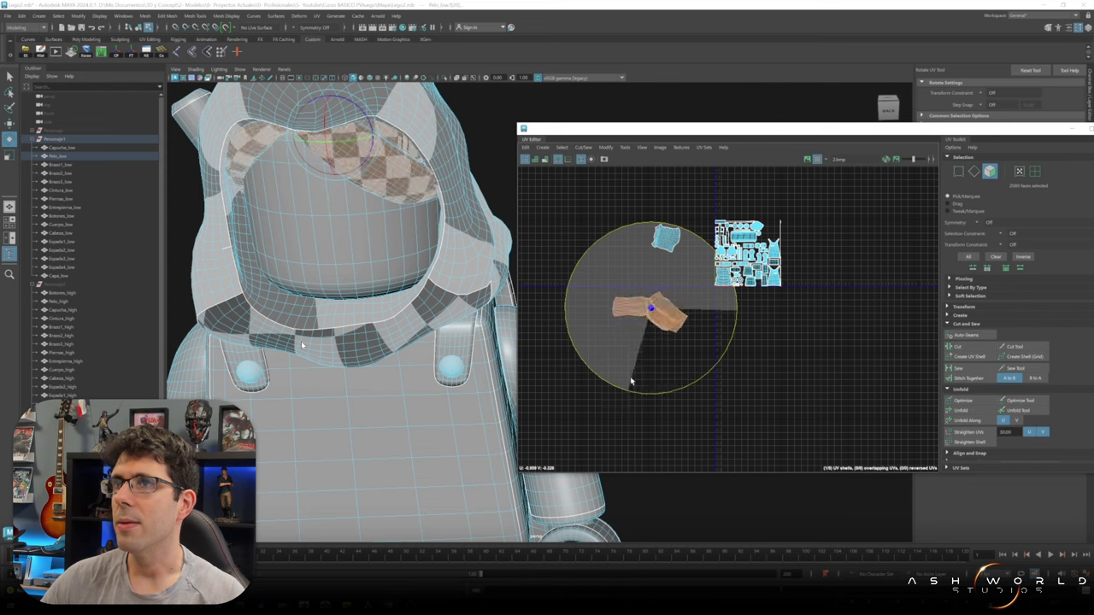
pyautogui.moveTo(629, 379); pyautogui.dragTo(701, 238)
pyautogui.scroll(5, 701, 238)
pyautogui.click(728, 218)
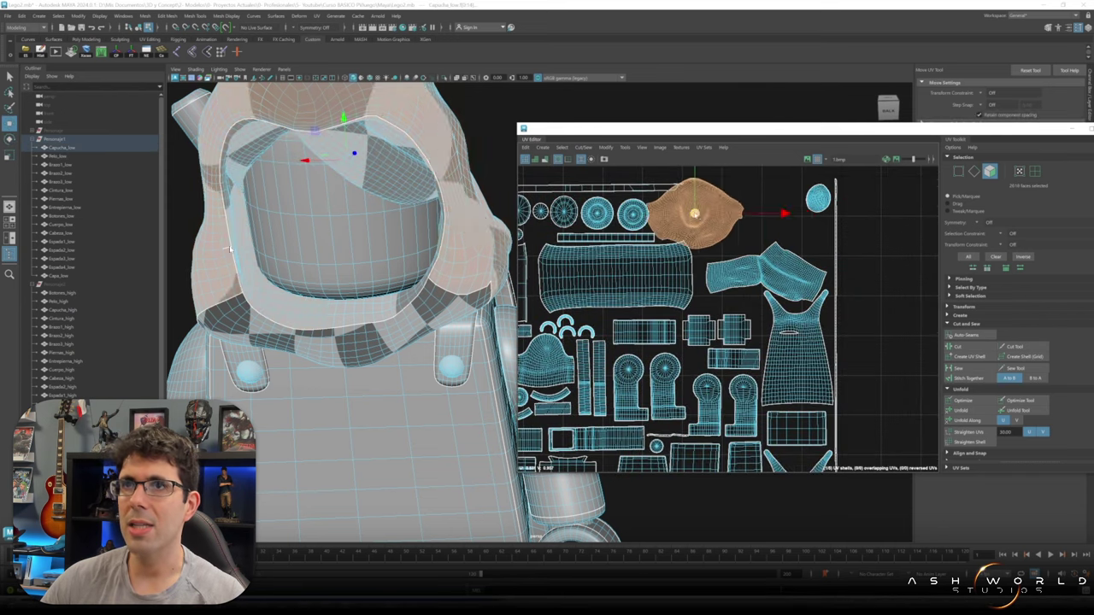
pyautogui.scroll(-5, 728, 218)
pyautogui.click(742, 244)
pyautogui.press('w')
pyautogui.scroll(6, 748, 222)
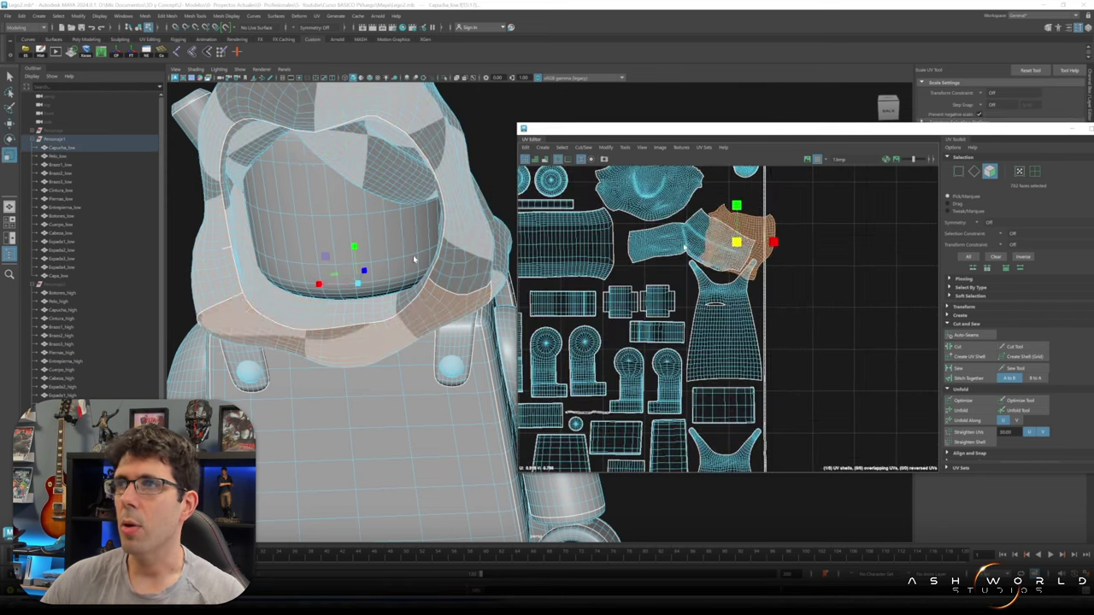
pyautogui.scroll(3, 748, 210)
pyautogui.scroll(-5, 748, 210)
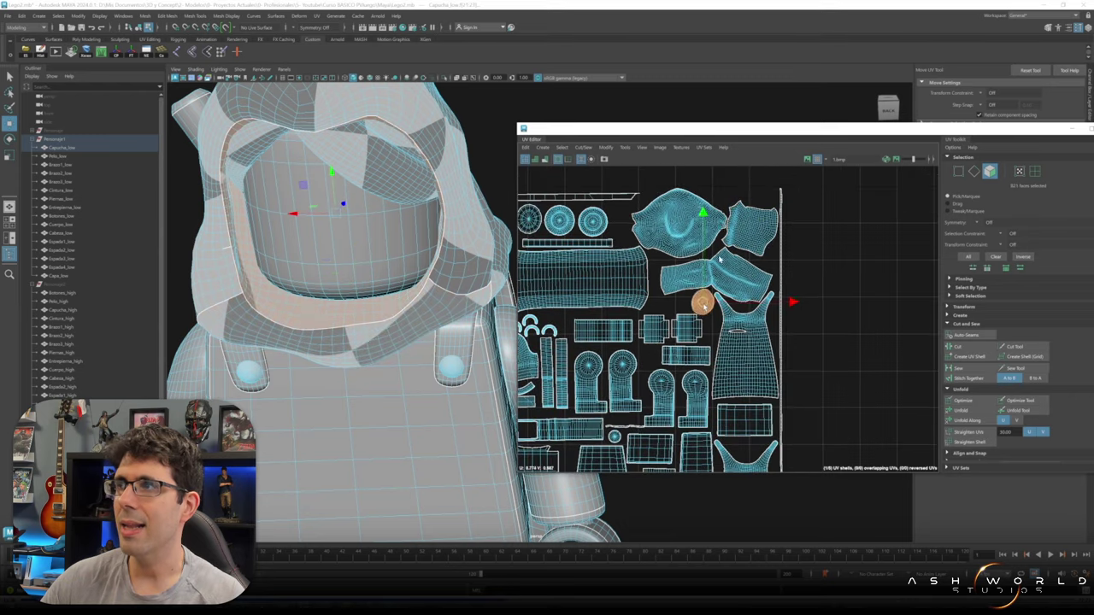
pyautogui.scroll(-5, 748, 209)
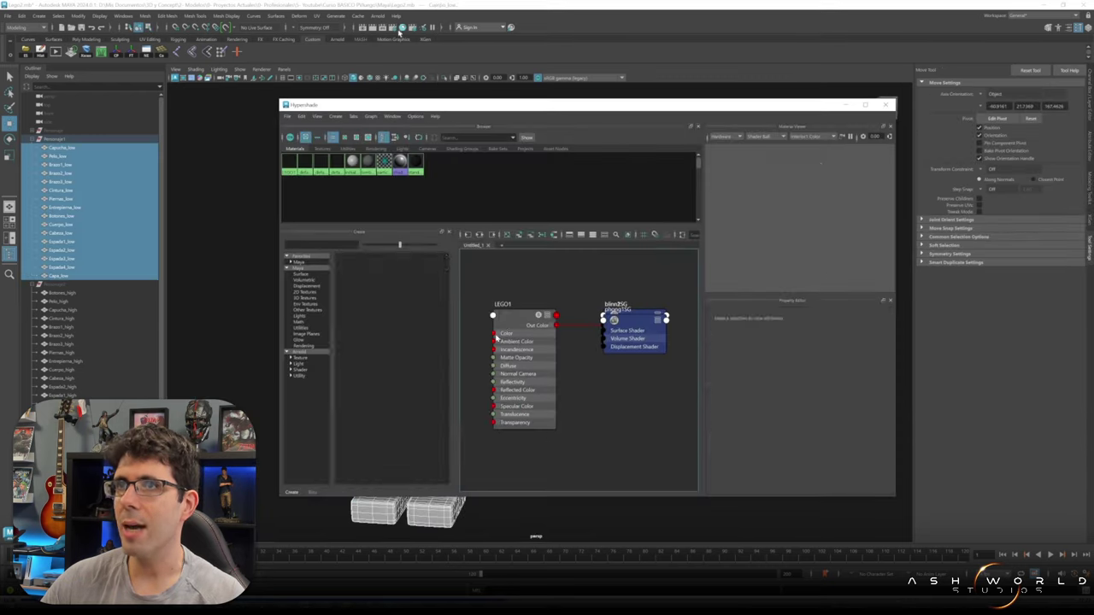
# - Close the Hypershade window to return to the isolated arm pieces
pyautogui.press('space')
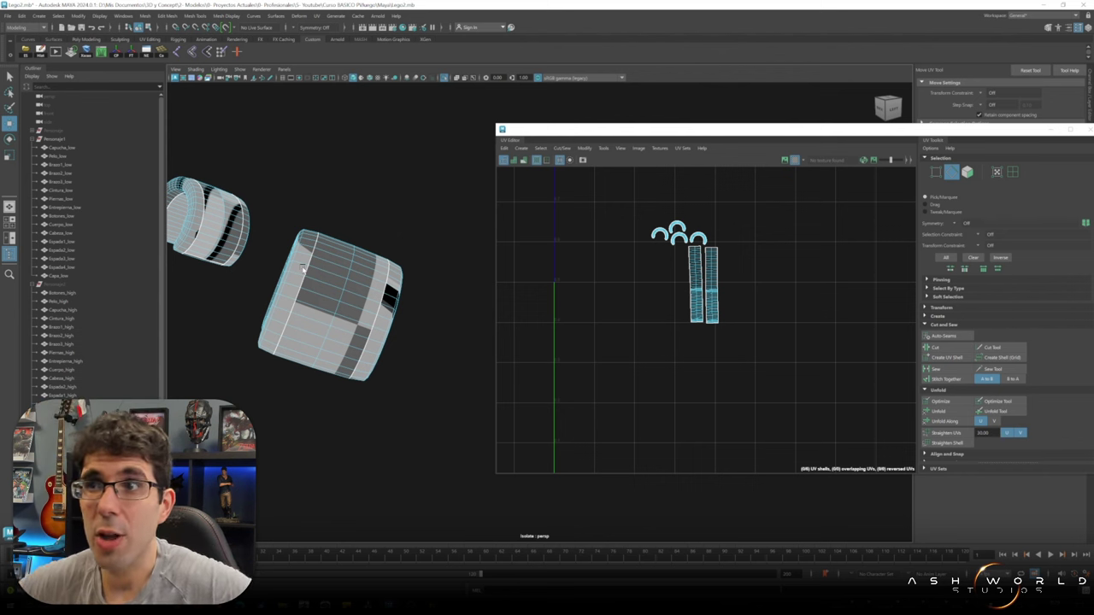
# - Set symmetry to object X on an arm piece, then undo back to the whole figure
pyautogui.press('w')
pyautogui.keyDown('alt'); pyautogui.moveTo(304, 269); pyautogui.dragTo(405, 252); pyautogui.keyUp('alt')
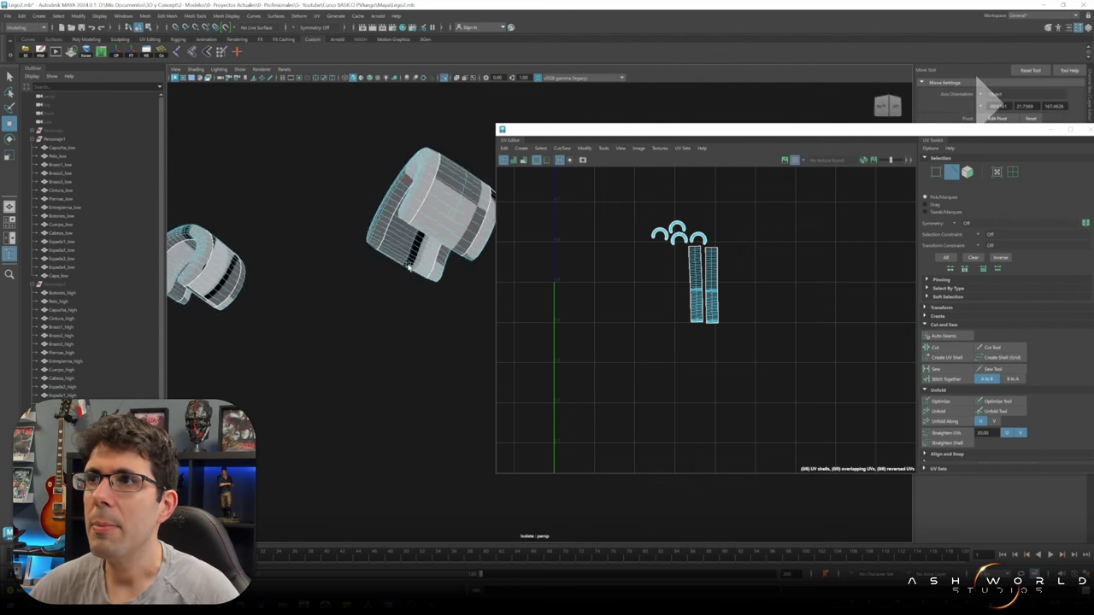
pyautogui.click(299, 29)
pyautogui.click(314, 39)
pyautogui.press('f')
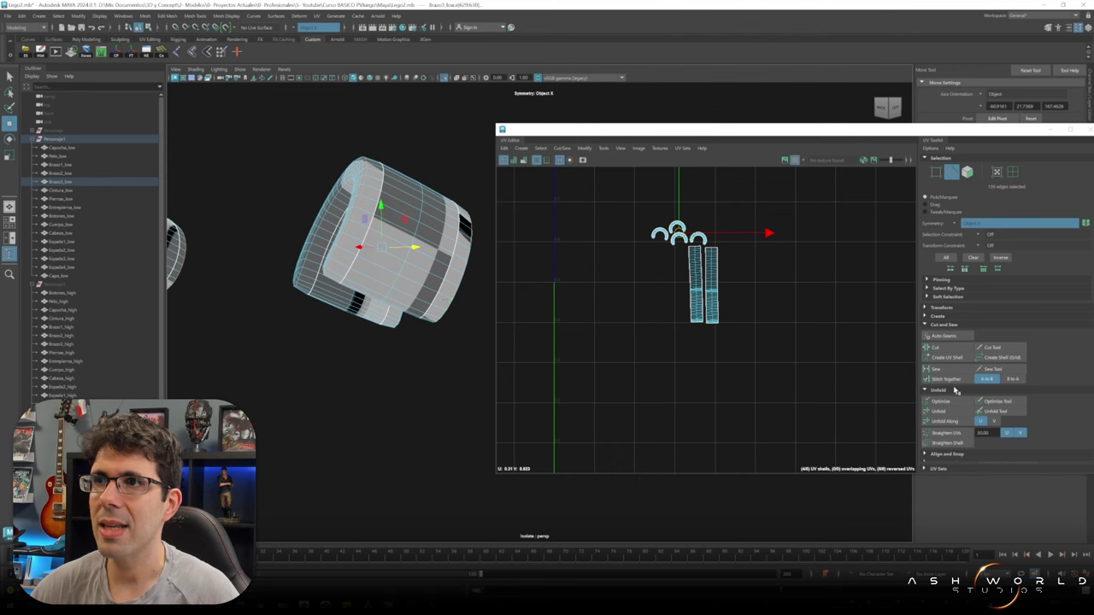
pyautogui.hotkey('ctrl', 'z')
pyautogui.hotkey('ctrl', 'z')
pyautogui.hotkey('ctrl', 'z')
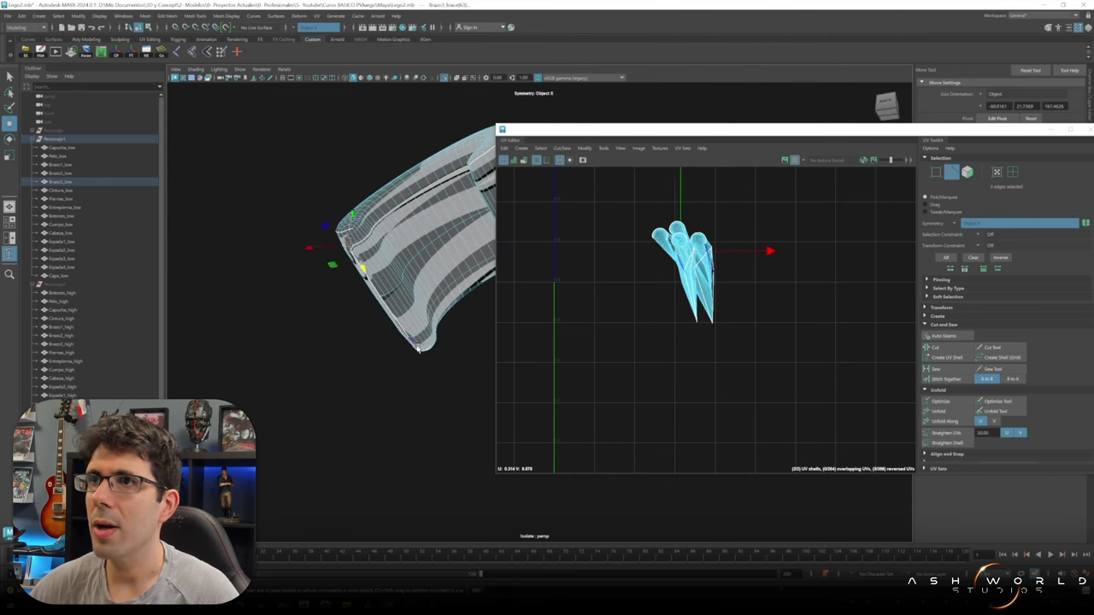
pyautogui.hotkey('ctrl', 'z')
pyautogui.moveTo(391, 305); pyautogui.dragTo(419, 295, button='right')
pyautogui.moveTo(393, 324)
pyautogui.keyDown('alt'); pyautogui.mouseDown()
pyautogui.moveTo(362, 428)
pyautogui.moveTo(342, 411)
pyautogui.moveTo(358, 273)
pyautogui.mouseUp(); pyautogui.keyUp('alt')
pyautogui.click(707, 257)
pyautogui.hotkey('ctrl', 'z')
pyautogui.hotkey('ctrl', 'z')
pyautogui.hotkey('ctrl', 'z')
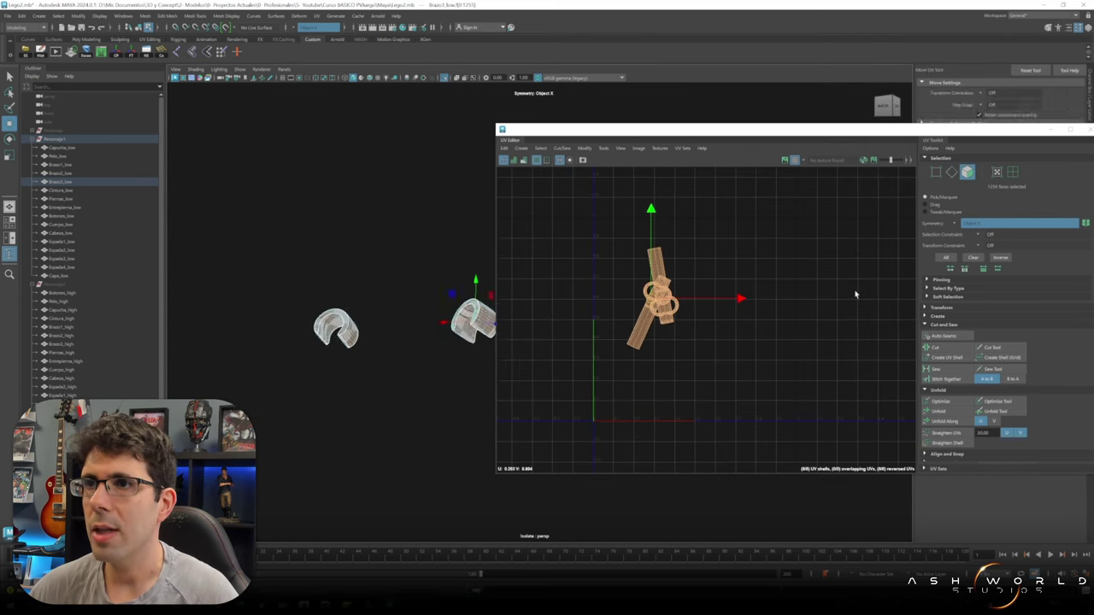
pyautogui.hotkey('ctrl', 'z')
pyautogui.hotkey('ctrl', 'z')
pyautogui.hotkey('ctrl', 'z')
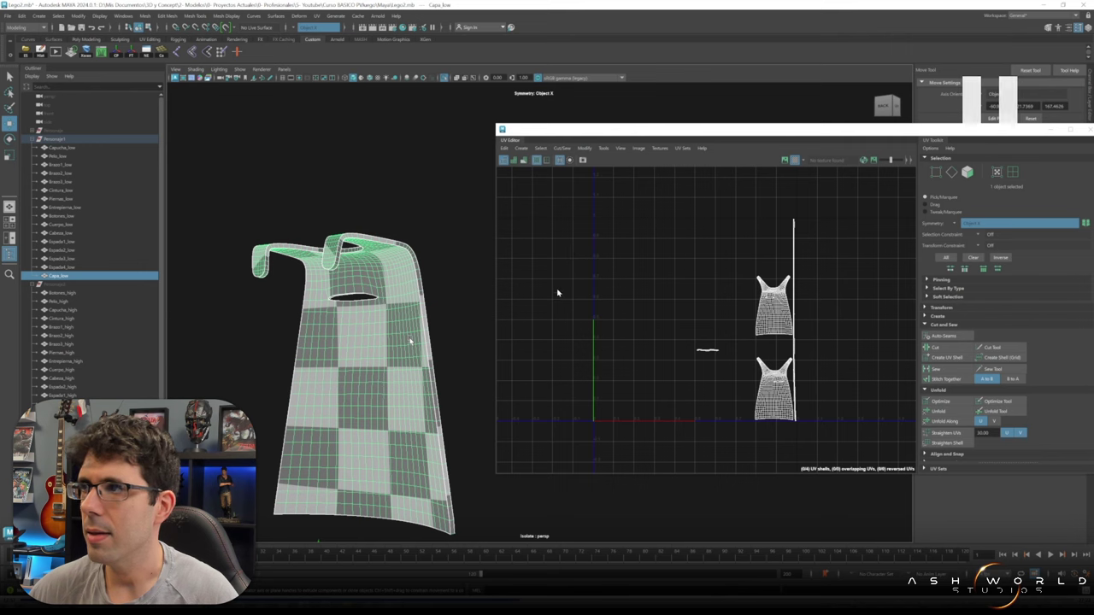
# - Select the edges around the cape's sword hole and apply Bevel from the edge marking menu
pyautogui.moveTo(410, 341); pyautogui.dragTo(401, 290, button='right')
pyautogui.keyDown('alt'); pyautogui.moveTo(402, 291); pyautogui.dragTo(273, 321); pyautogui.keyUp('alt')
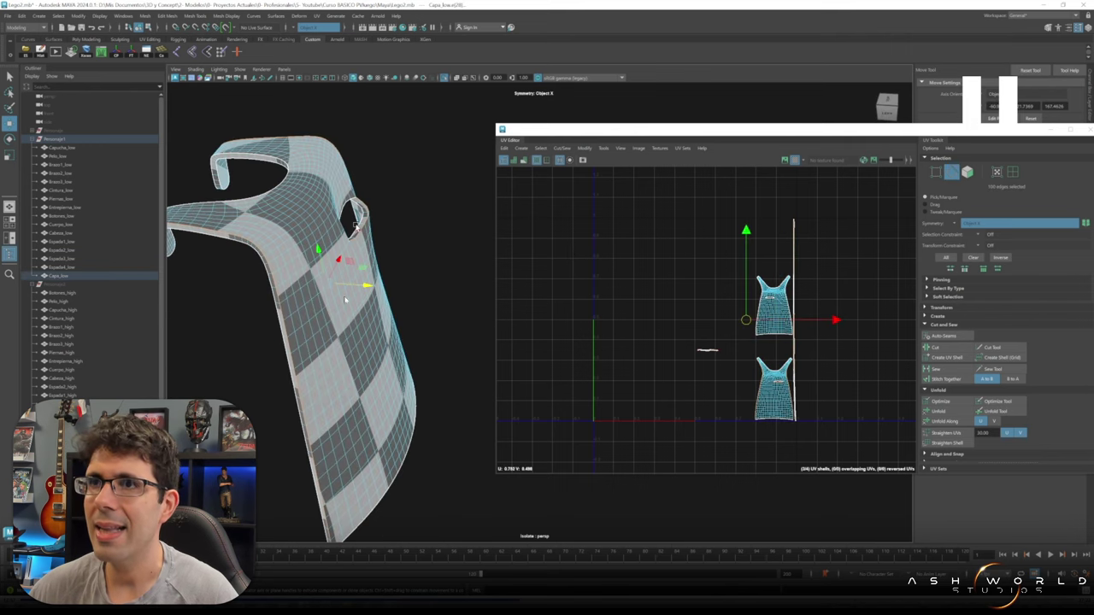
pyautogui.keyDown('alt'); pyautogui.moveTo(262, 249); pyautogui.dragTo(275, 261); pyautogui.keyUp('alt')
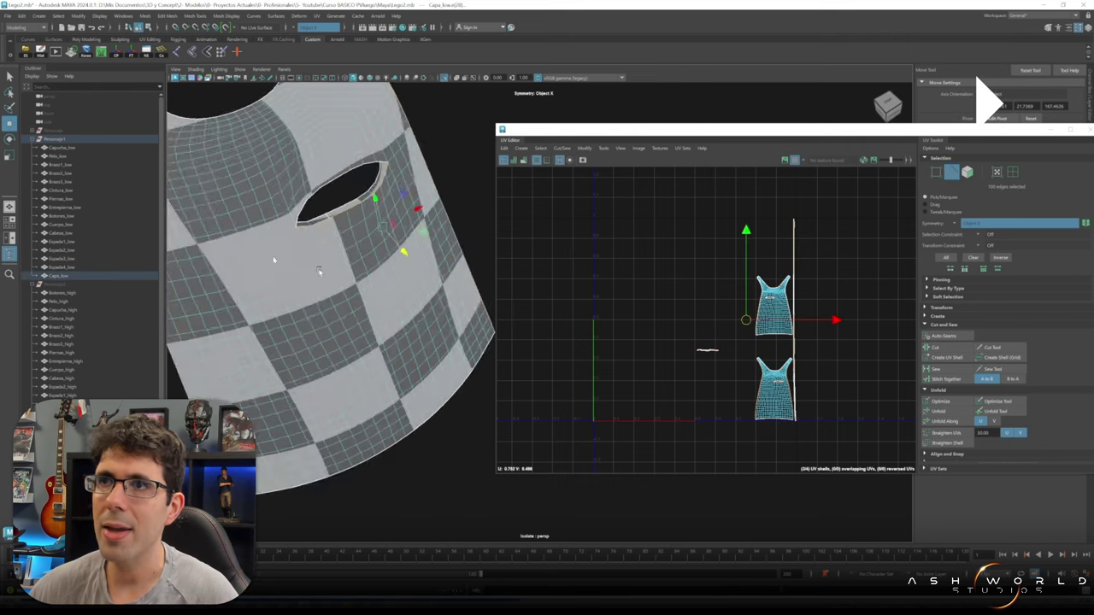
pyautogui.click(394, 253)
pyautogui.scroll(3, 380, 261)
pyautogui.scroll(2, 380, 260)
pyautogui.scroll(2, 381, 266)
pyautogui.scroll(-5, 431, 357)
pyautogui.keyDown('alt'); pyautogui.moveTo(432, 357); pyautogui.dragTo(401, 299); pyautogui.keyUp('alt')
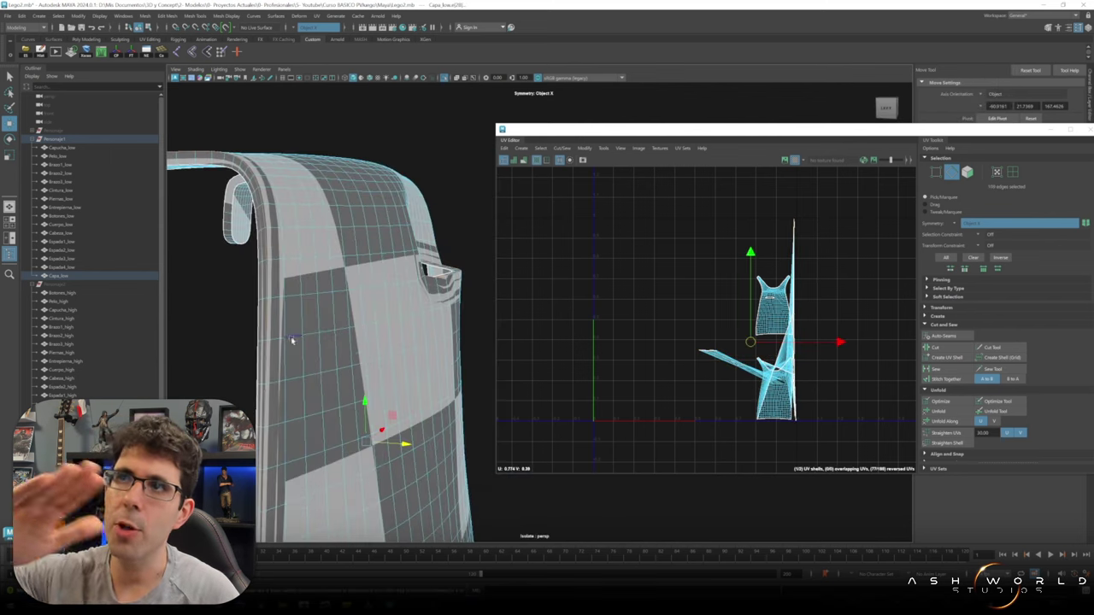
pyautogui.keyDown('shift'); pyautogui.moveTo(406, 295); pyautogui.dragTo(446, 298, button='right'); pyautogui.keyUp('shift')
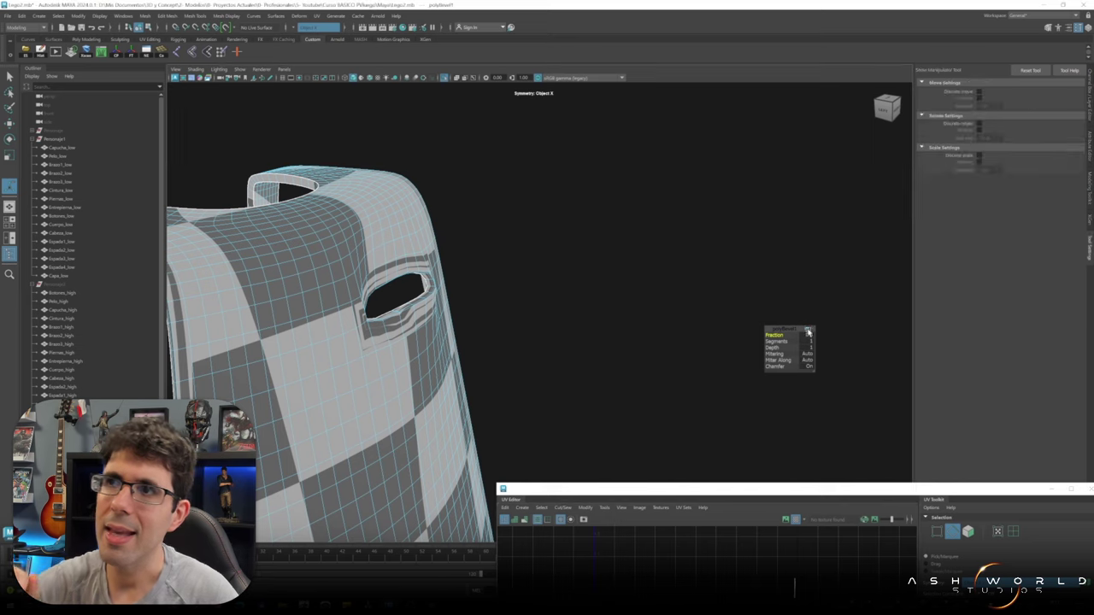
# - Set the cape hole bevel fraction to 0.565 and tumble around to check it
pyautogui.moveTo(360, 379)
pyautogui.keyDown('alt'); pyautogui.mouseDown()
pyautogui.moveTo(652, 240)
pyautogui.moveTo(452, 293)
pyautogui.moveTo(449, 237)
pyautogui.moveTo(445, 398)
pyautogui.moveTo(608, 392)
pyautogui.moveTo(464, 325)
pyautogui.moveTo(441, 155)
pyautogui.moveTo(649, 313)
pyautogui.moveTo(505, 272)
pyautogui.mouseUp(); pyautogui.keyUp('alt')
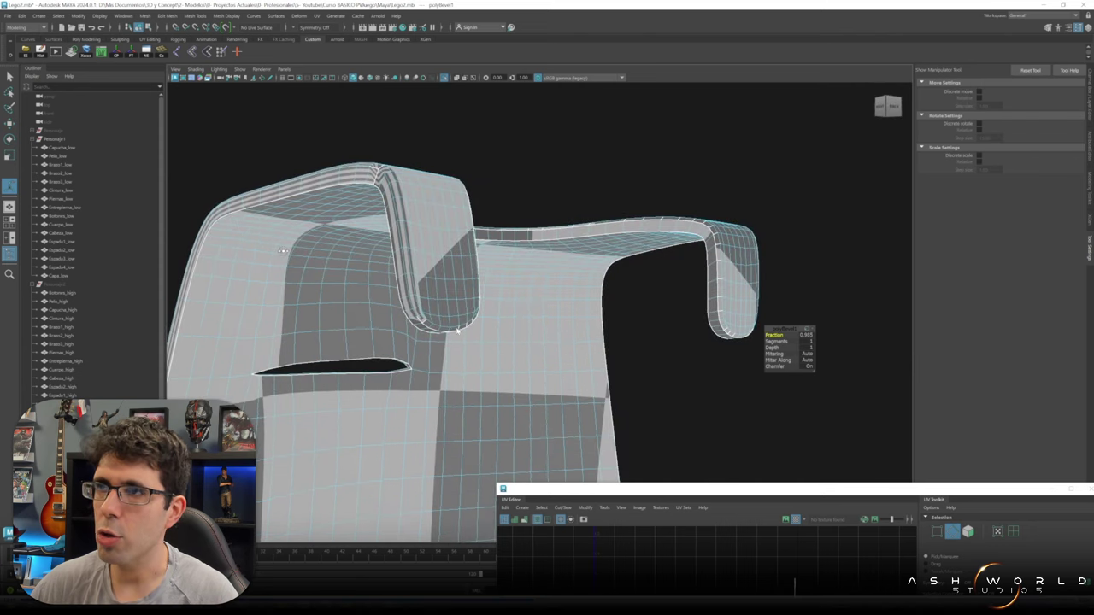
pyautogui.moveTo(444, 354)
pyautogui.keyDown('alt'); pyautogui.mouseDown()
pyautogui.moveTo(512, 223)
pyautogui.moveTo(813, 251)
pyautogui.moveTo(441, 345)
pyautogui.moveTo(532, 251)
pyautogui.moveTo(656, 335)
pyautogui.moveTo(757, 367)
pyautogui.moveTo(500, 151)
pyautogui.moveTo(357, 300)
pyautogui.mouseUp(); pyautogui.keyUp('alt')
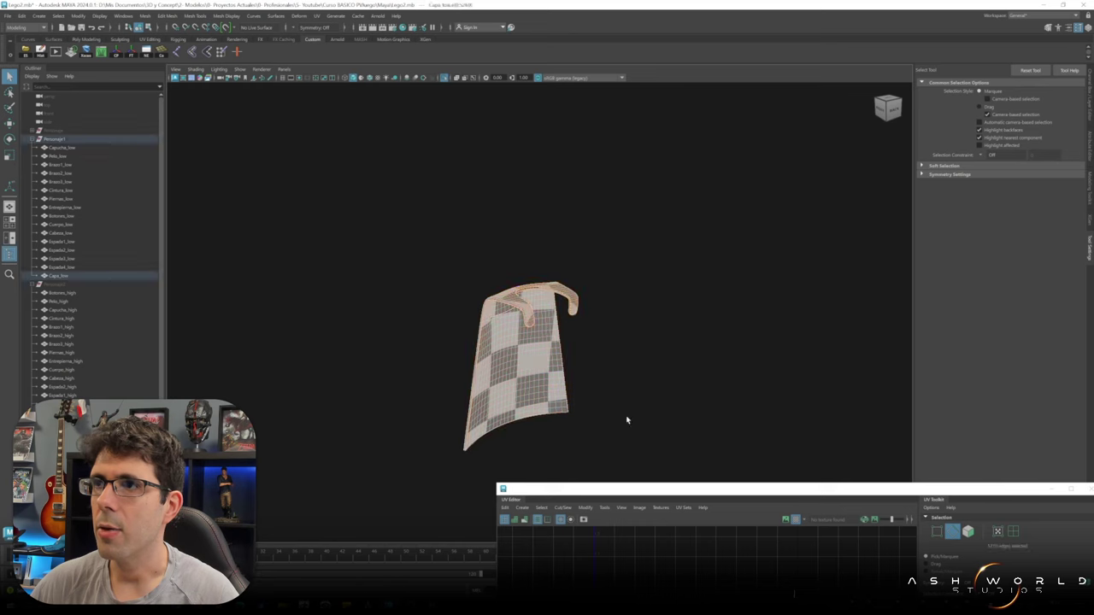
# - Inspect the bevelled cape hole close up in edge mode, then return to object mode and frame the cape
pyautogui.press('f')
pyautogui.press('F10')
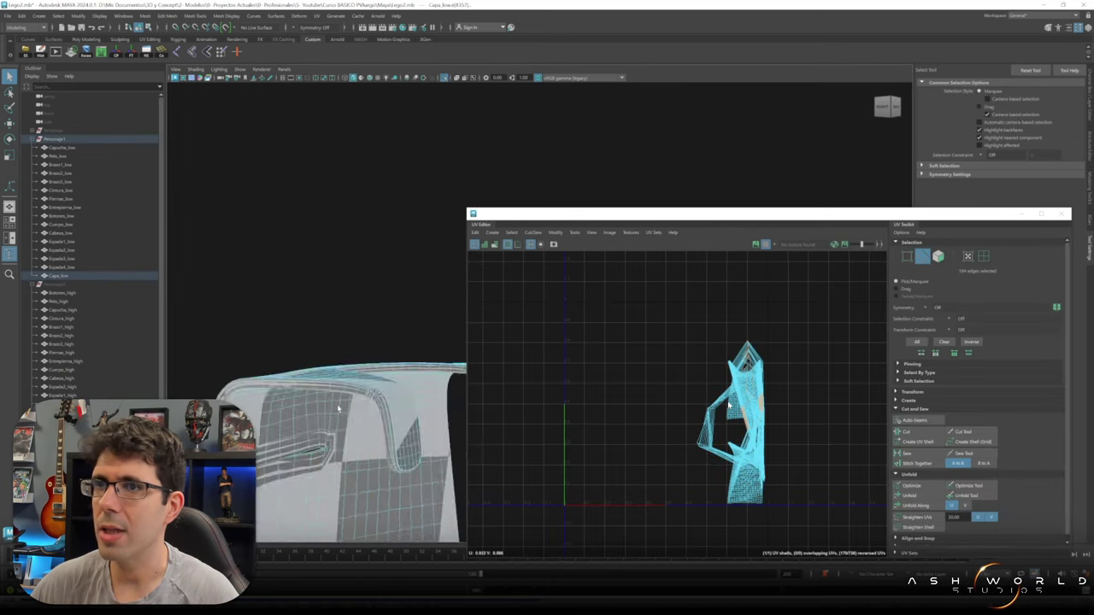
pyautogui.moveTo(338, 410)
pyautogui.keyDown('alt'); pyautogui.mouseDown()
pyautogui.moveTo(367, 359)
pyautogui.moveTo(371, 476)
pyautogui.moveTo(358, 214)
pyautogui.mouseUp(); pyautogui.keyUp('alt')
pyautogui.scroll(-5, 359, 213)
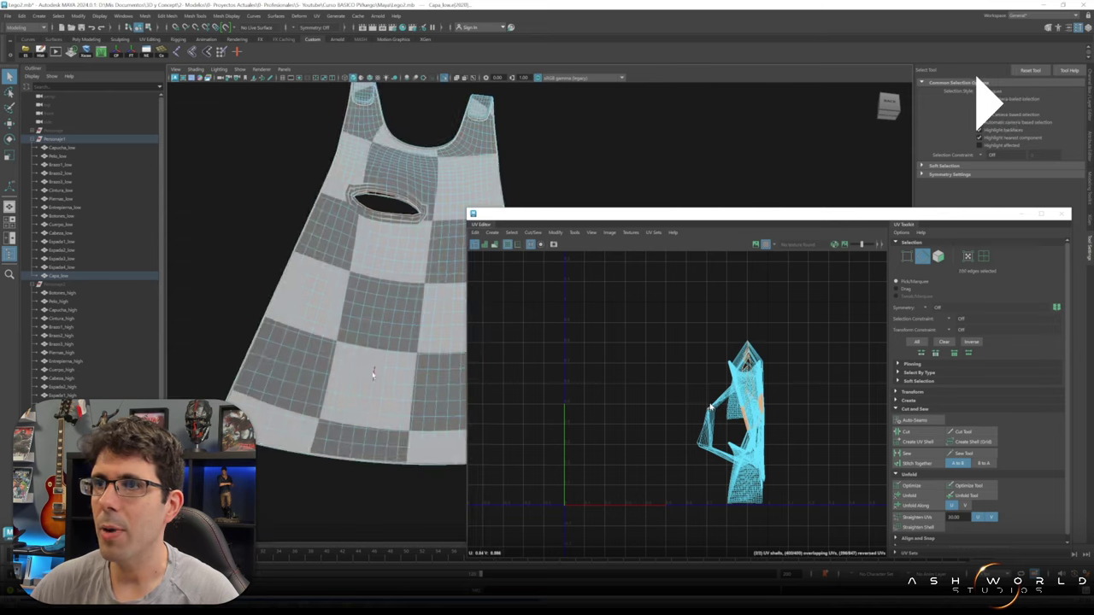
pyautogui.press('F8')
pyautogui.press('f')
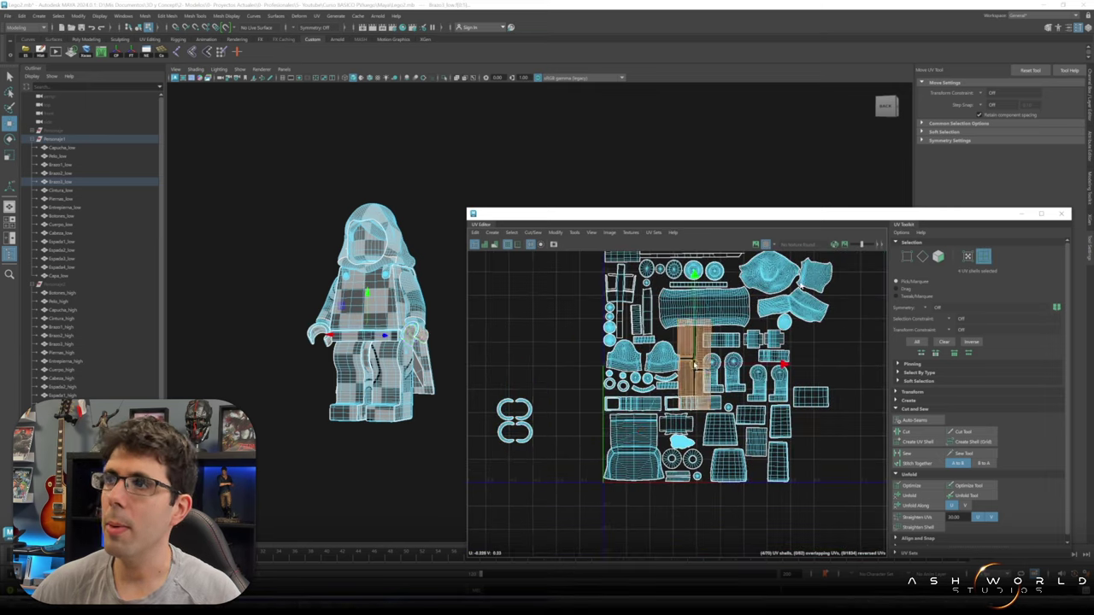
# - Move the cape shell beside the UV layout and scale it down to fit
pyautogui.scroll(2, 695, 365)
pyautogui.scroll(-3, 381, 415)
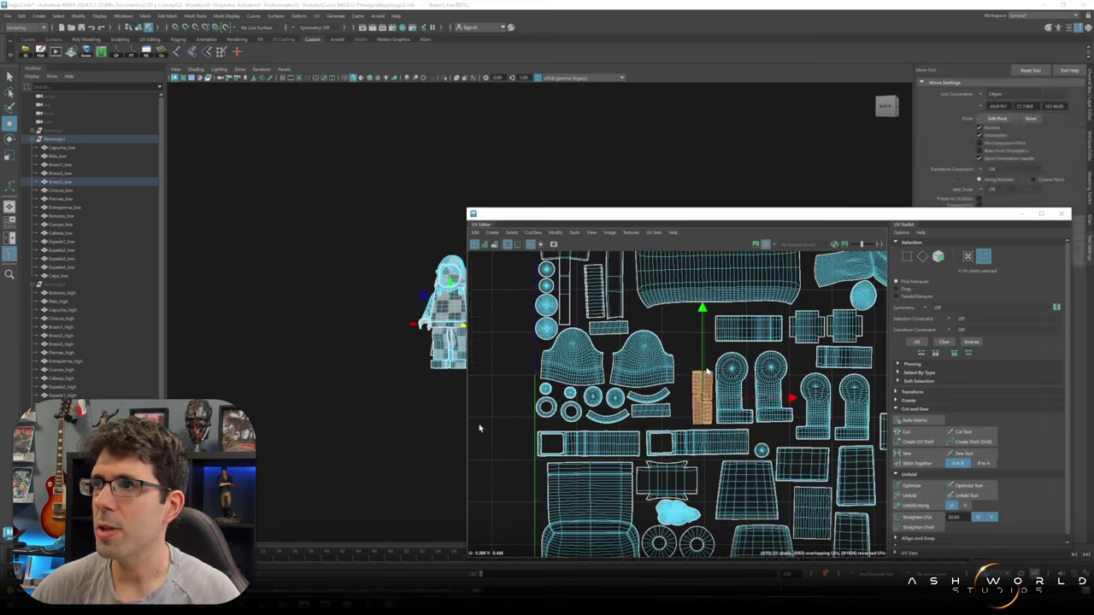
pyautogui.scroll(-3, 733, 368)
pyautogui.keyDown('alt'); pyautogui.moveTo(769, 376); pyautogui.dragTo(683, 410, button='middle'); pyautogui.keyUp('alt')
pyautogui.moveTo(799, 402); pyautogui.dragTo(701, 402)
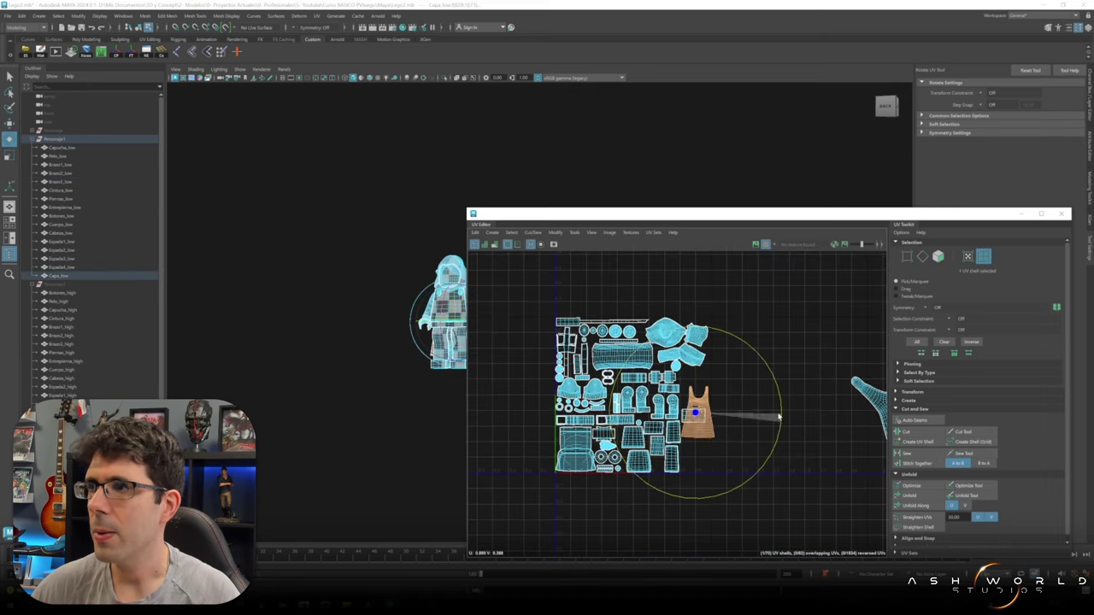
pyautogui.scroll(3, 701, 402)
pyautogui.scroll(-3, 662, 373)
pyautogui.moveTo(830, 402); pyautogui.dragTo(733, 362)
pyautogui.press('r')
pyautogui.scroll(3, 708, 371)
pyautogui.press('w')
# - Reposition a body shell inside the layout and move an arm shell further down
pyautogui.scroll(-2, 707, 371)
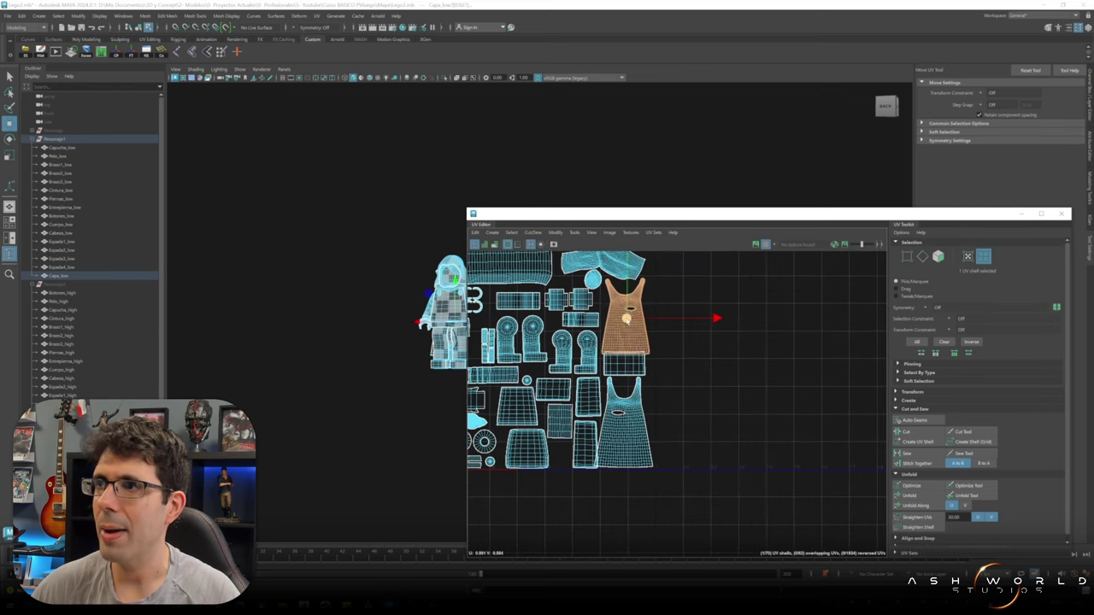
pyautogui.click(647, 451)
pyautogui.scroll(3, 648, 450)
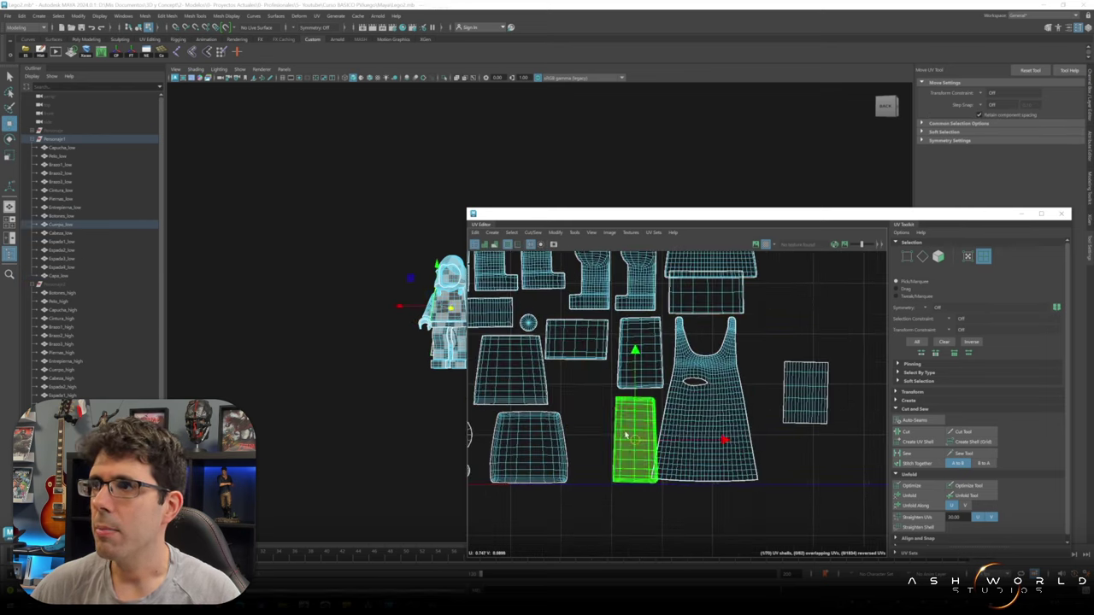
pyautogui.moveTo(593, 405); pyautogui.dragTo(641, 420)
pyautogui.scroll(-2, 690, 430)
pyautogui.click(581, 330)
pyautogui.moveTo(585, 328); pyautogui.dragTo(596, 384)
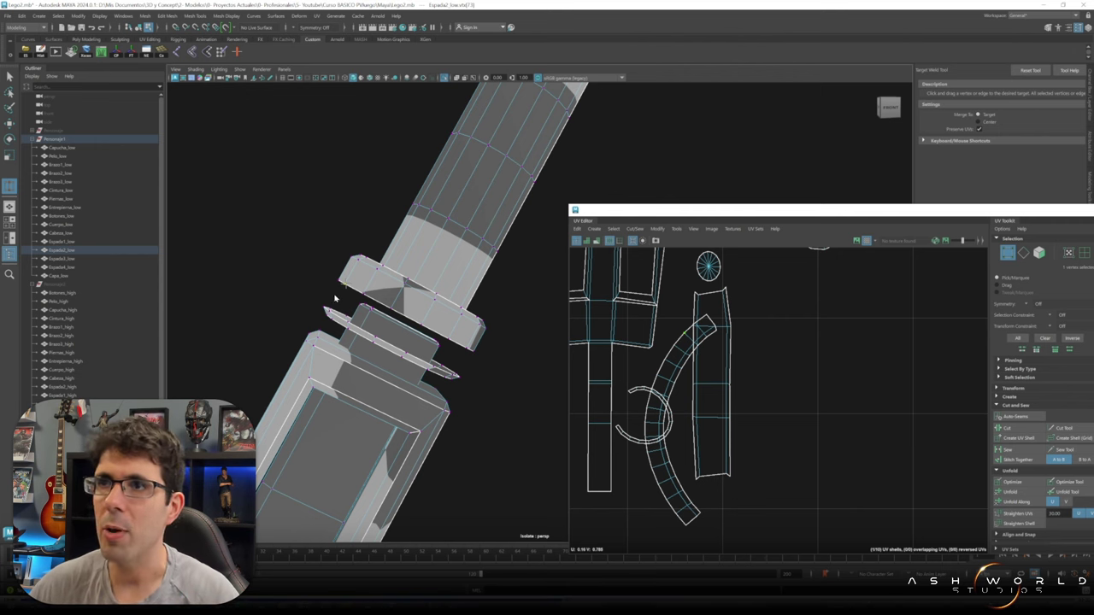
# - Target-weld the sword's upper ring vertex onto the lower ring and select the guard
pyautogui.moveTo(340, 280); pyautogui.dragTo(319, 304)
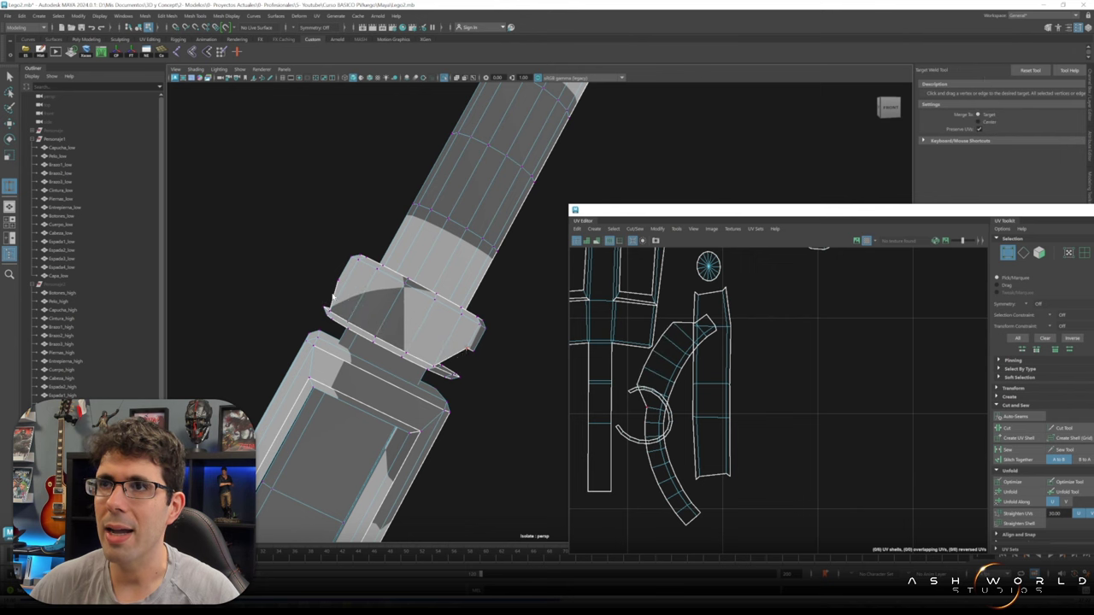
pyautogui.keyDown('alt'); pyautogui.moveTo(428, 359); pyautogui.dragTo(454, 367); pyautogui.keyUp('alt')
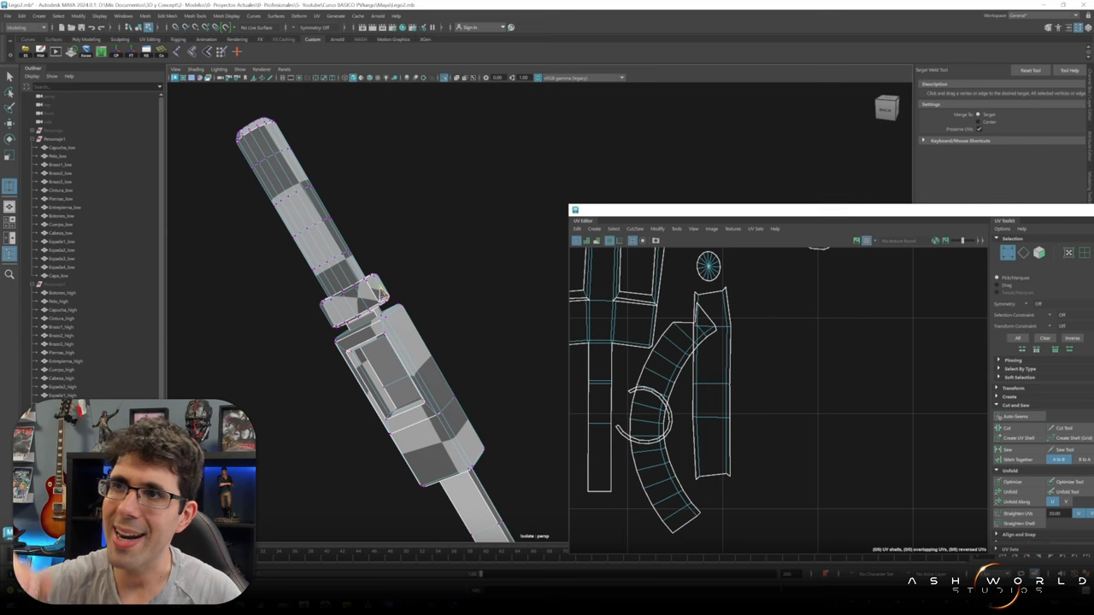
pyautogui.keyDown('alt'); pyautogui.moveTo(379, 298); pyautogui.dragTo(367, 325); pyautogui.keyUp('alt')
pyautogui.click(391, 248)
pyautogui.moveTo(390, 248)
pyautogui.keyDown('alt'); pyautogui.mouseDown()
pyautogui.moveTo(351, 361)
pyautogui.moveTo(376, 376)
pyautogui.mouseUp(); pyautogui.keyUp('alt')
# - Straighten the collar ring's curved UV shell into a strip and place it in the layout
pyautogui.click(379, 380)
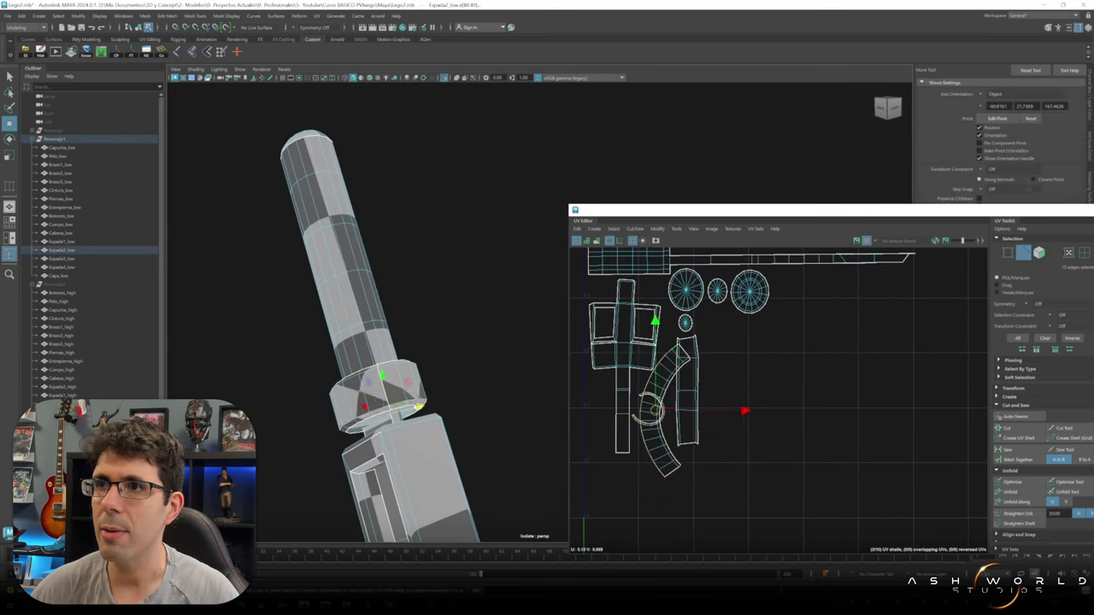
pyautogui.press('r')
pyautogui.click(1012, 492)
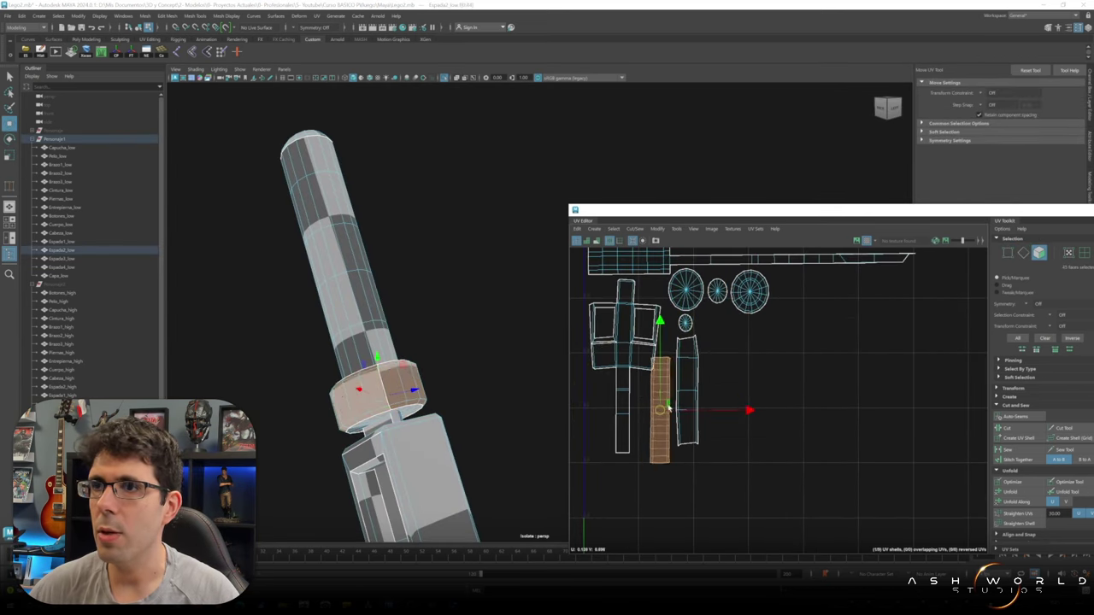
pyautogui.press('w')
pyautogui.scroll(-5, 257, 337)
pyautogui.scroll(-3, 257, 336)
pyautogui.moveTo(290, 179); pyautogui.dragTo(539, 341)
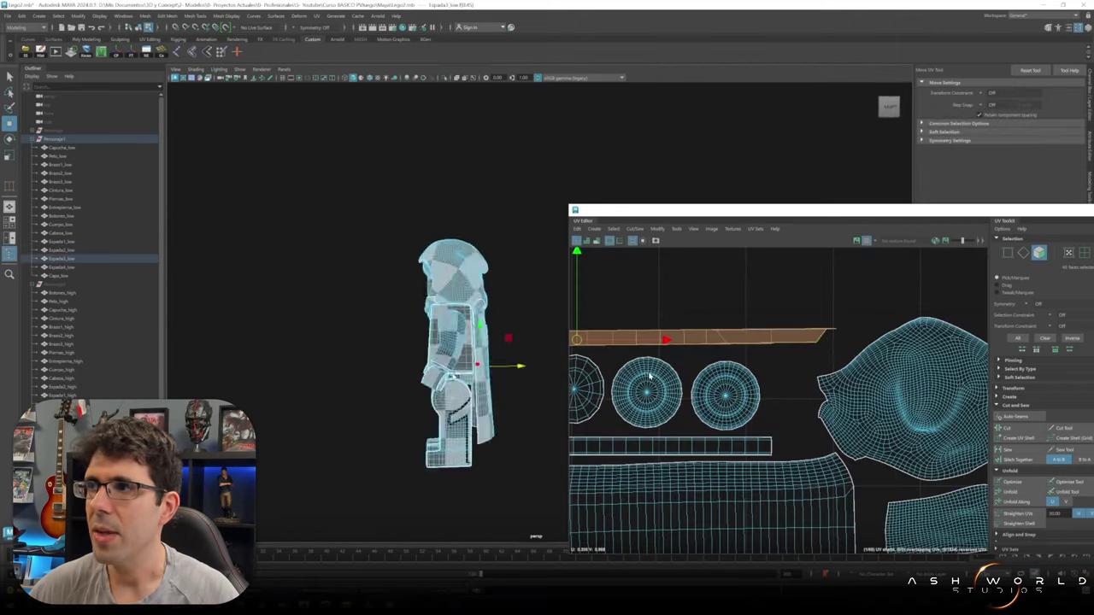
# - Isolate the sword blade and rotate all its UV shells to lie horizontal
pyautogui.hotkey('ctrl', '1')
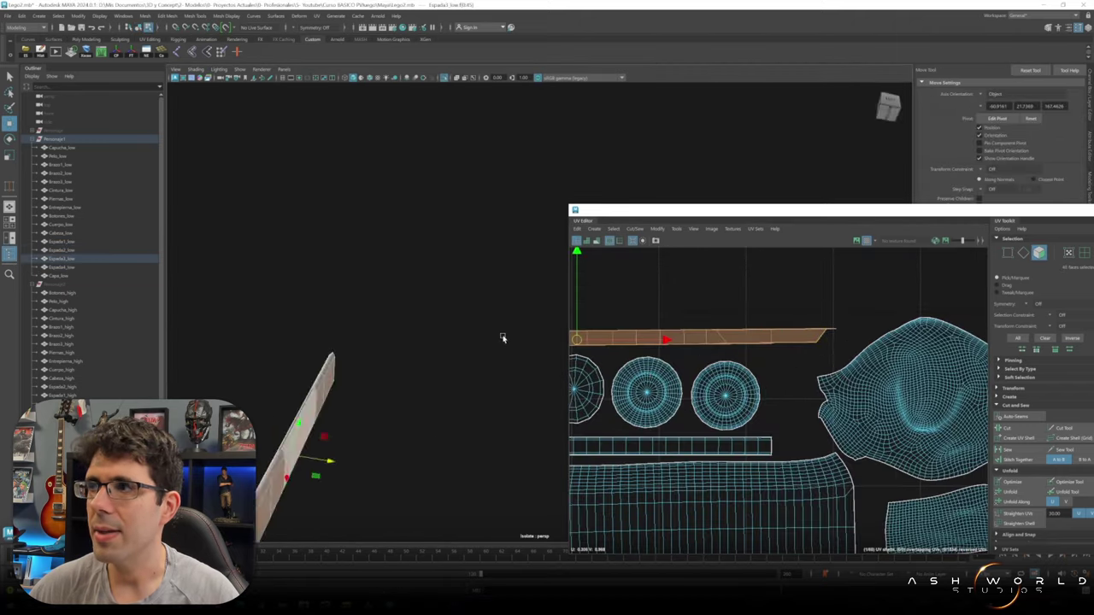
pyautogui.press('f')
pyautogui.press('f')
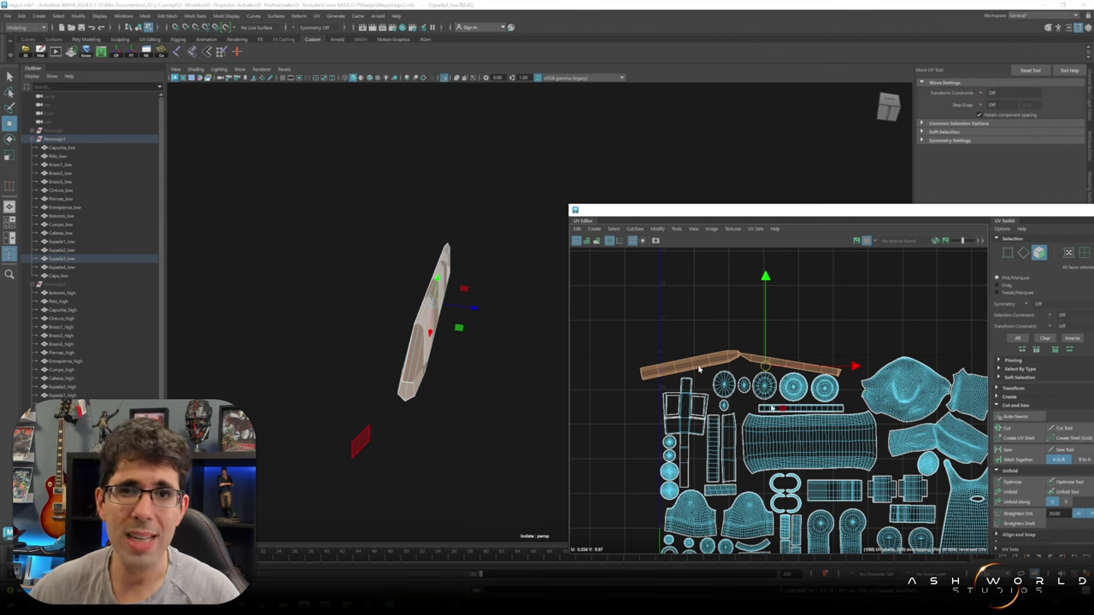
pyautogui.click(1018, 458)
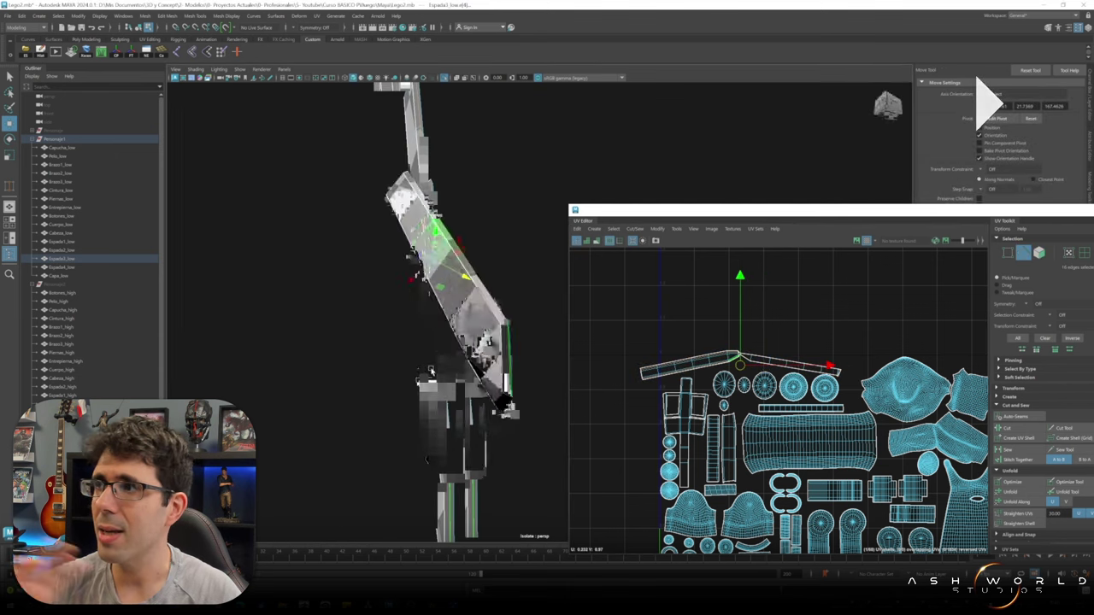
pyautogui.keyDown('alt'); pyautogui.moveTo(462, 385); pyautogui.dragTo(481, 432); pyautogui.keyUp('alt')
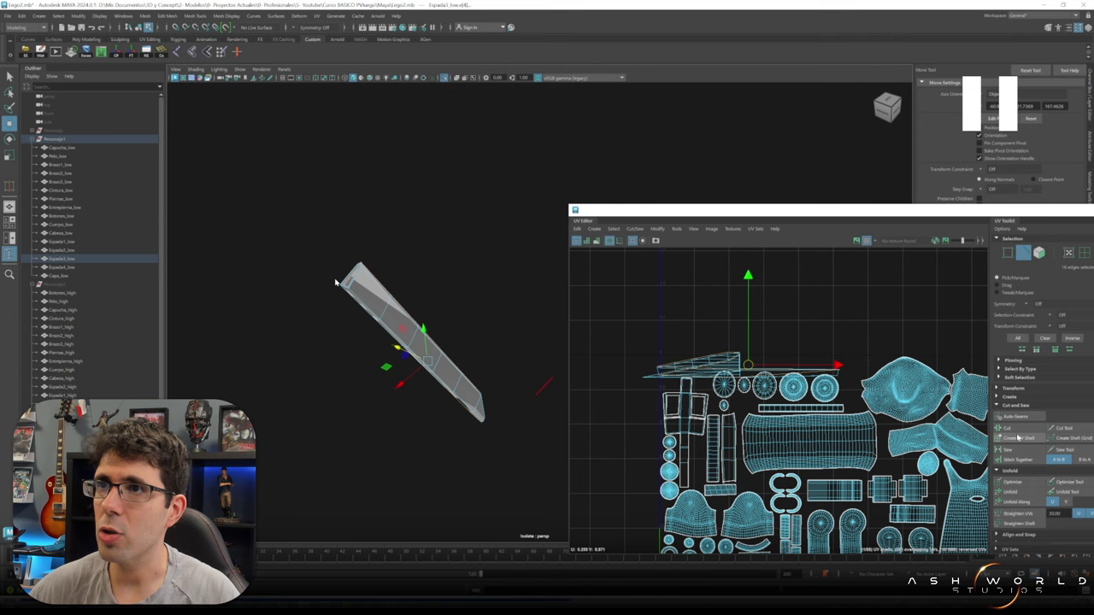
pyautogui.press('e')
pyautogui.doubleClick(398, 281)
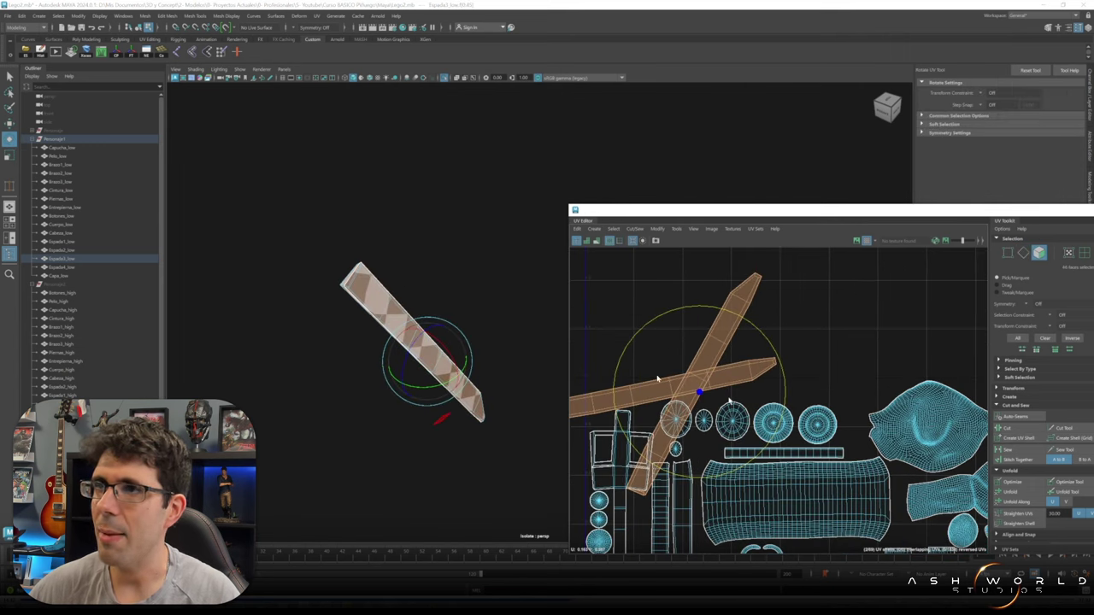
pyautogui.moveTo(600, 398); pyautogui.dragTo(595, 390)
pyautogui.press('w')
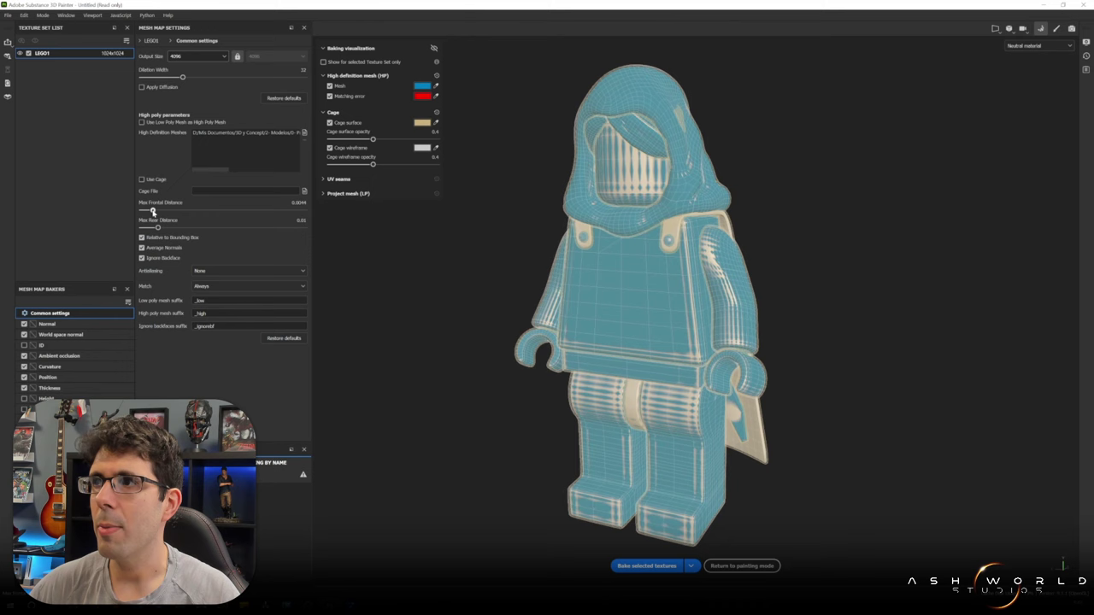
# - In the Ambient occlusion baker, choose Only Same Mesh Name for Self Occlusion
pyautogui.click(59, 357)
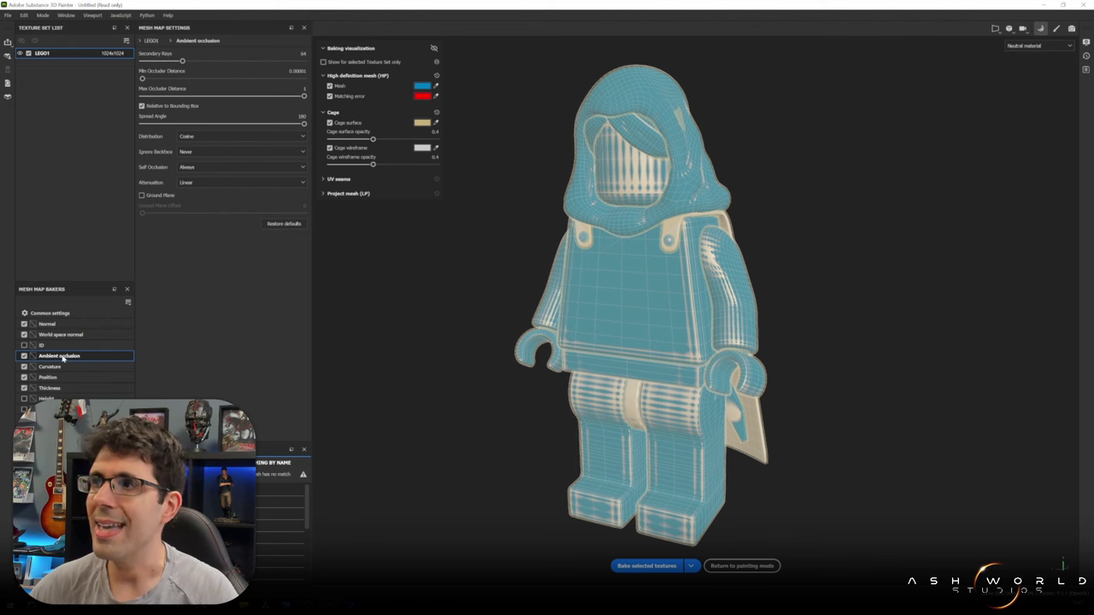
pyautogui.click(208, 180)
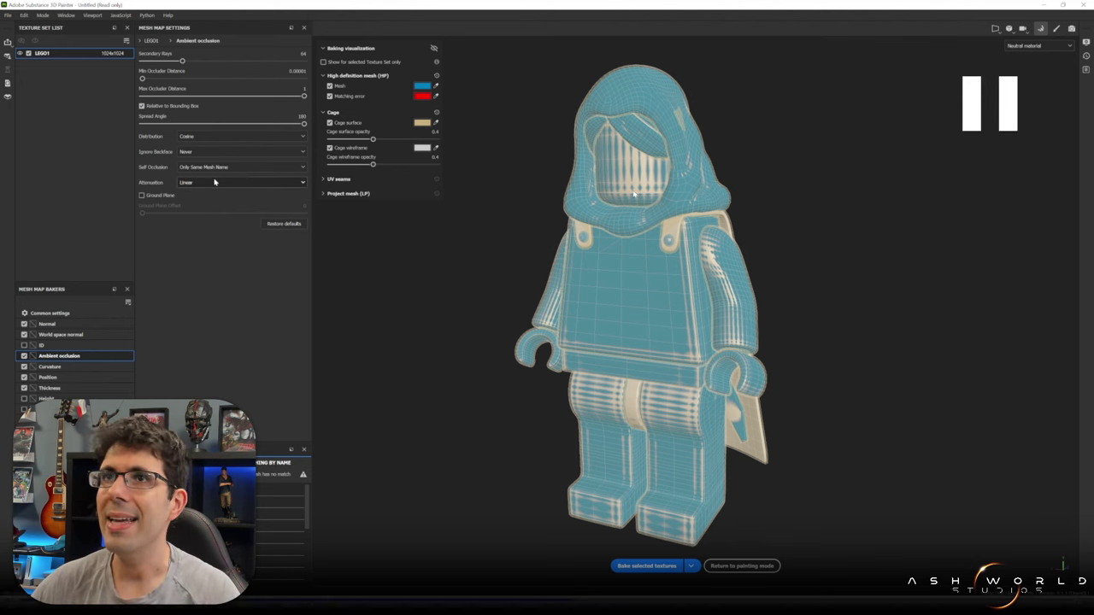
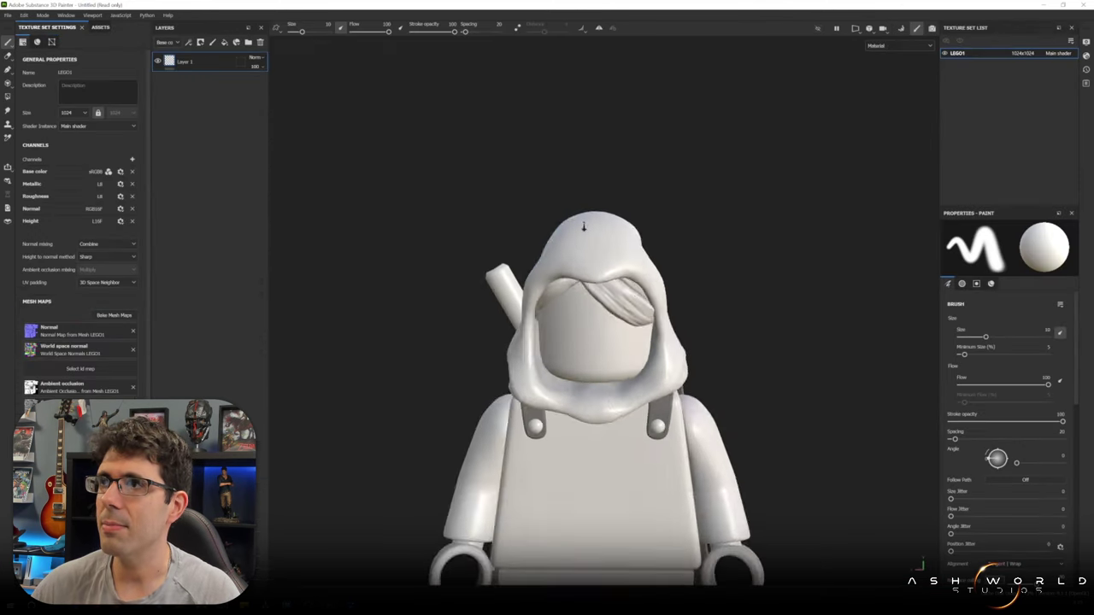
# - Return to the painting view with the baked, untextured grey minifigure
pyautogui.moveTo(730, 345)
pyautogui.keyDown('alt'); pyautogui.mouseDown()
pyautogui.moveTo(537, 420)
pyautogui.moveTo(625, 407)
pyautogui.moveTo(337, 320)
pyautogui.mouseUp(); pyautogui.keyUp('alt')
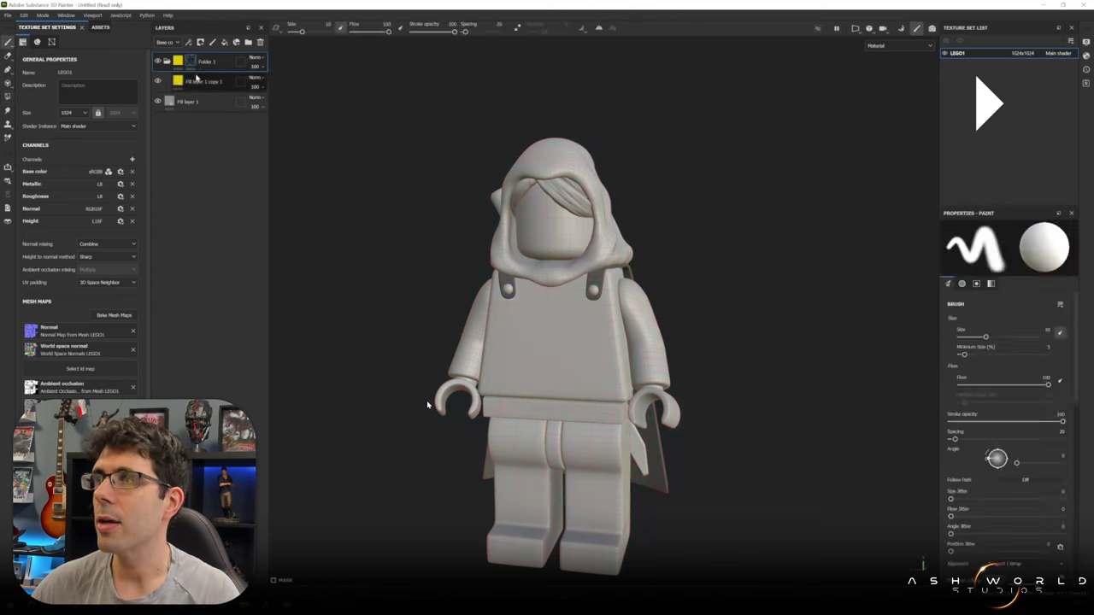
# - Fill the figure's hand with yellow and choose orange as a fill colour
pyautogui.click(453, 387)
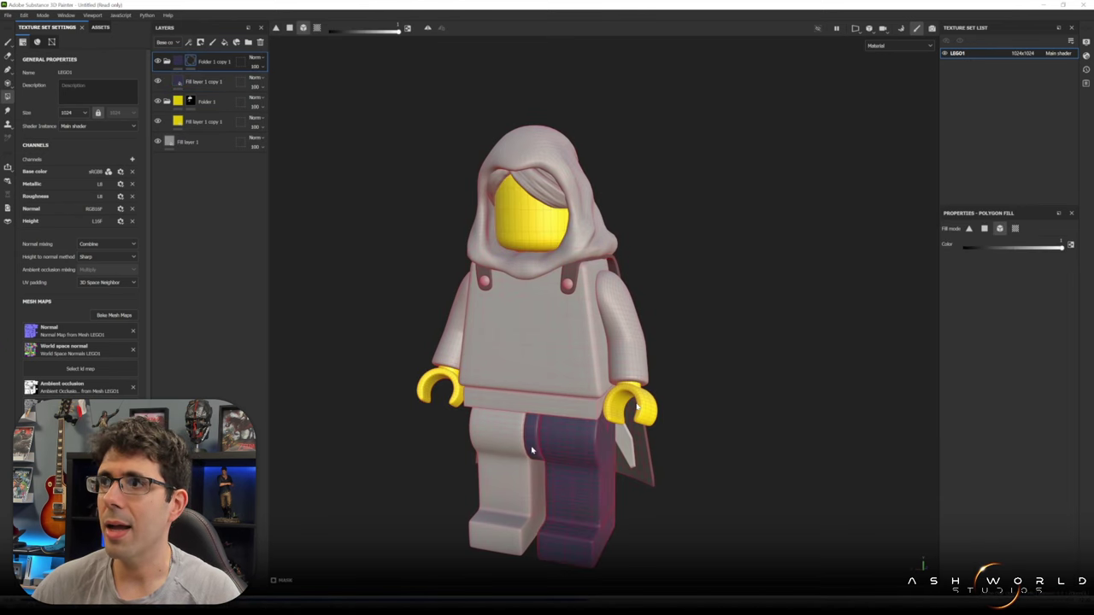
pyautogui.click(1072, 483)
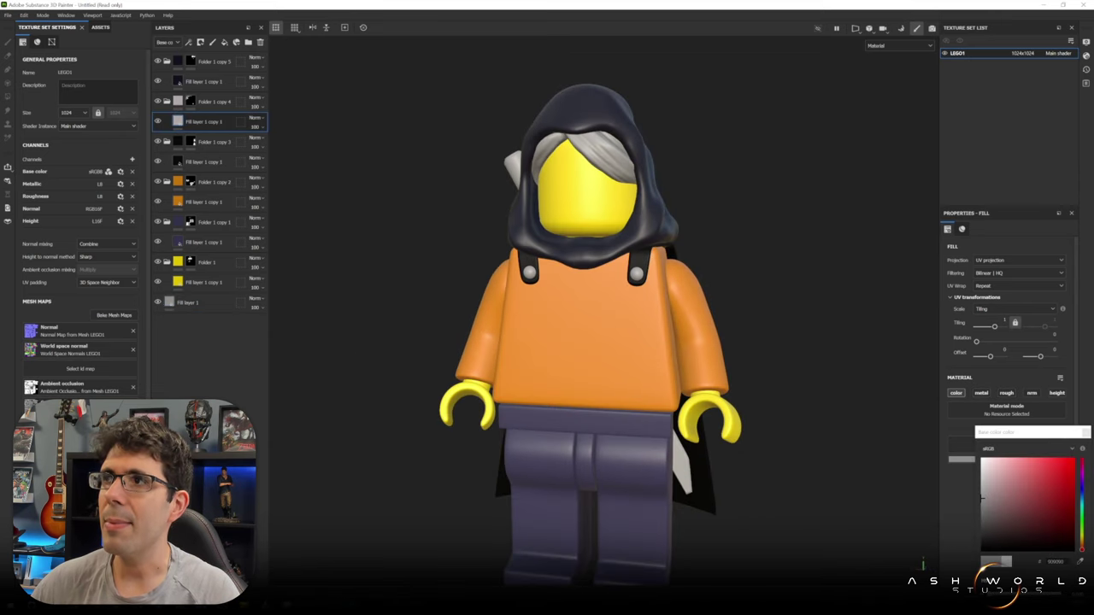
# - Add an empty paint layer and a black fill layer covering the torso and arms
pyautogui.keyDown('alt'); pyautogui.moveTo(627, 298); pyautogui.dragTo(590, 301); pyautogui.keyUp('alt')
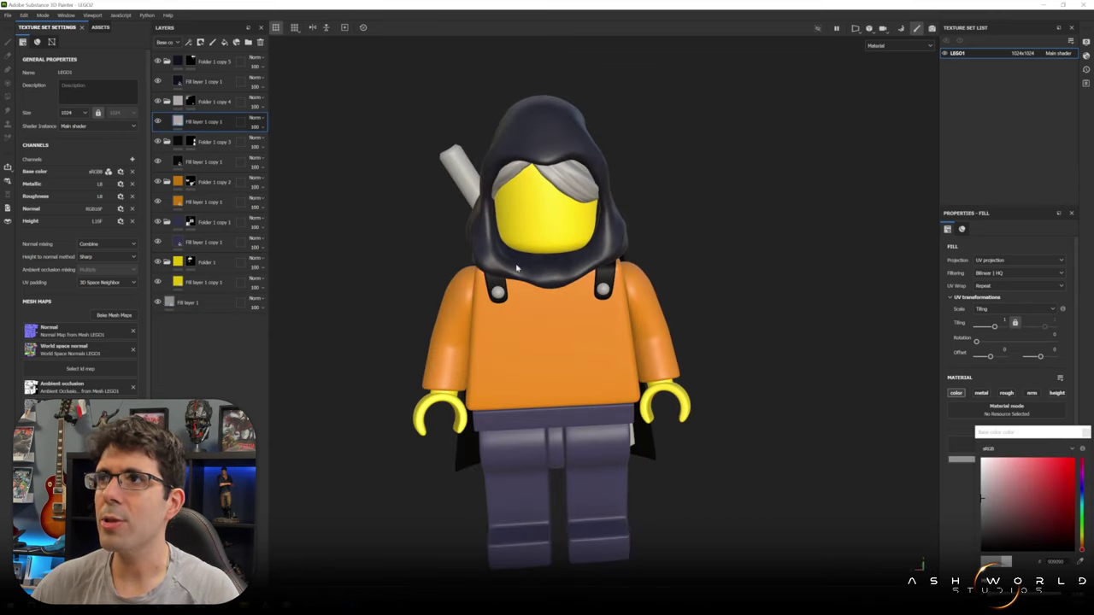
pyautogui.keyDown('alt'); pyautogui.moveTo(516, 268); pyautogui.dragTo(590, 291); pyautogui.keyUp('alt')
pyautogui.keyDown('alt'); pyautogui.moveTo(576, 248); pyautogui.dragTo(497, 218); pyautogui.keyUp('alt')
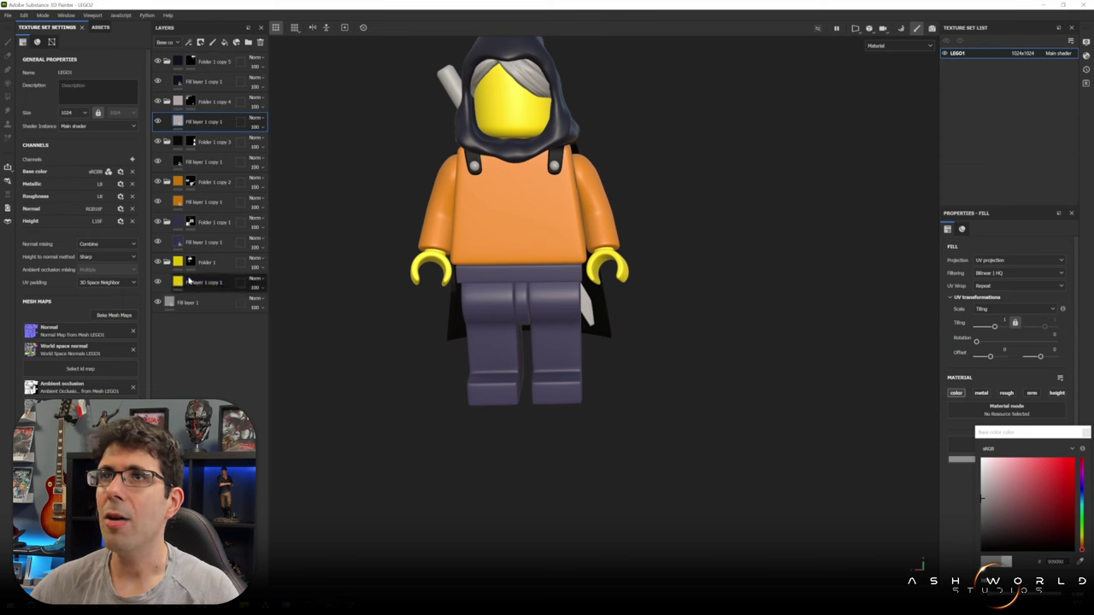
pyautogui.click(224, 42)
pyautogui.press('l')
pyautogui.scroll(3, 448, 225)
pyautogui.keyDown('alt'); pyautogui.moveTo(448, 225); pyautogui.dragTo(578, 229); pyautogui.keyUp('alt')
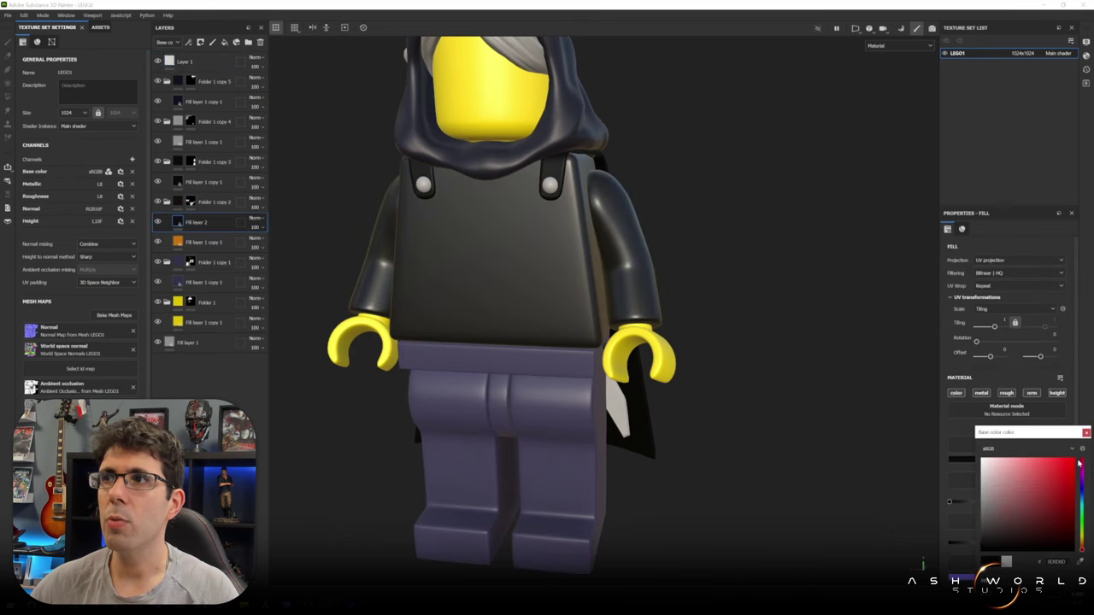
# - Try two mirrored dark strokes on the jacket, undo them, and show the UV layout beside the model
pyautogui.moveTo(420, 299); pyautogui.dragTo(444, 344)
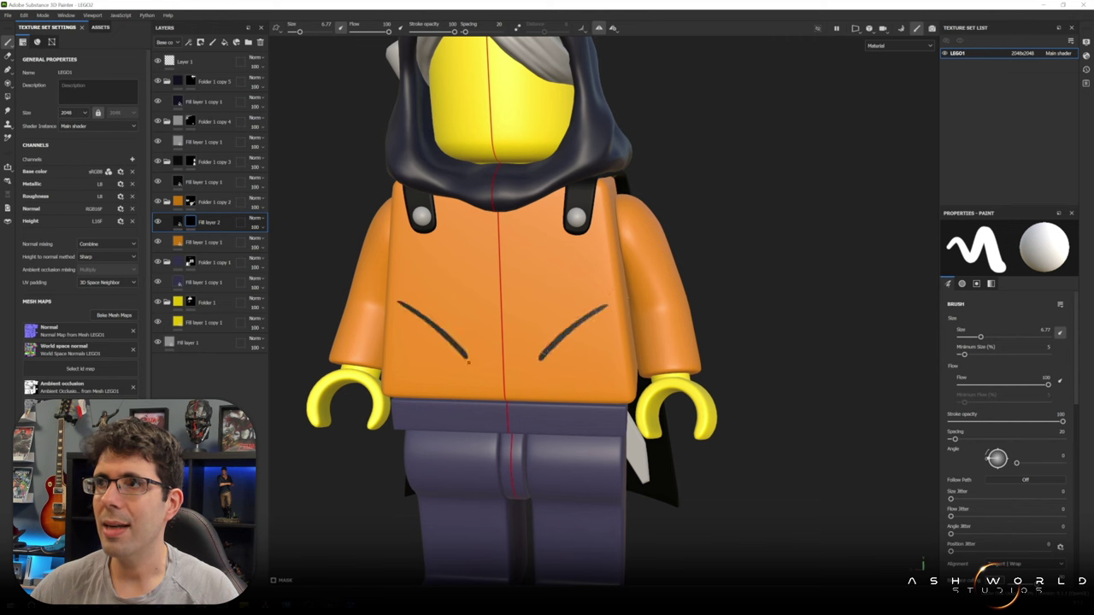
pyautogui.hotkey('ctrl', 'z')
pyautogui.keyDown('alt'); pyautogui.moveTo(639, 359); pyautogui.dragTo(571, 325); pyautogui.keyUp('alt')
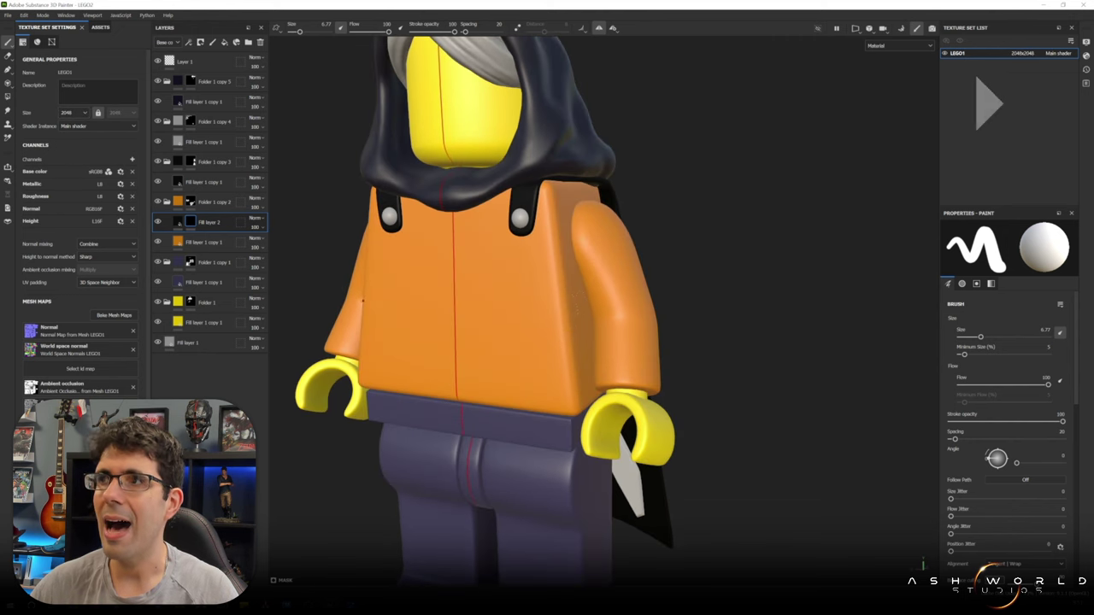
pyautogui.moveTo(513, 354)
pyautogui.keyDown('alt'); pyautogui.mouseDown()
pyautogui.moveTo(560, 359)
pyautogui.moveTo(715, 222)
pyautogui.mouseUp(); pyautogui.keyUp('alt')
pyautogui.press('F1')
pyautogui.scroll(4, 838, 444)
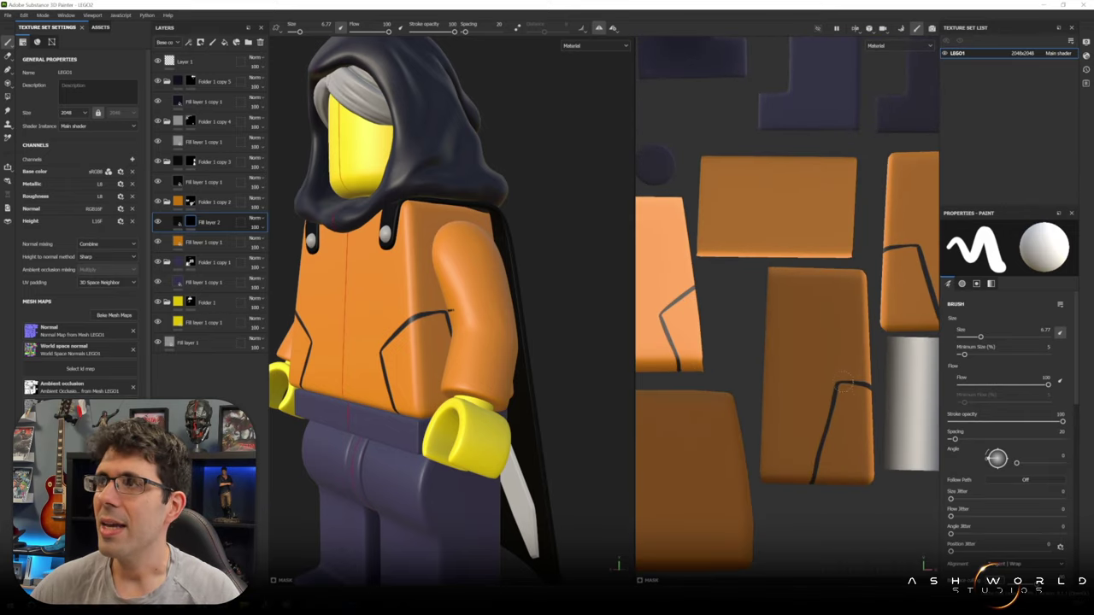
# - Zoom the view in and out around the orange jacket
pyautogui.scroll(-5, 840, 387)
pyautogui.scroll(-5, 1077, 401)
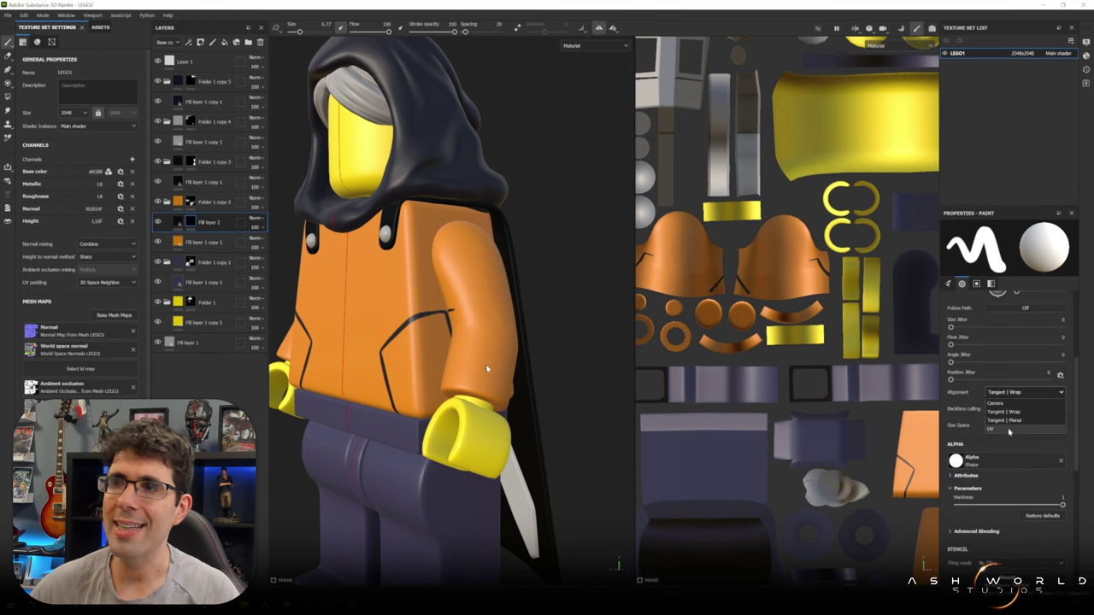
pyautogui.scroll(-2, 909, 299)
pyautogui.scroll(1, 909, 299)
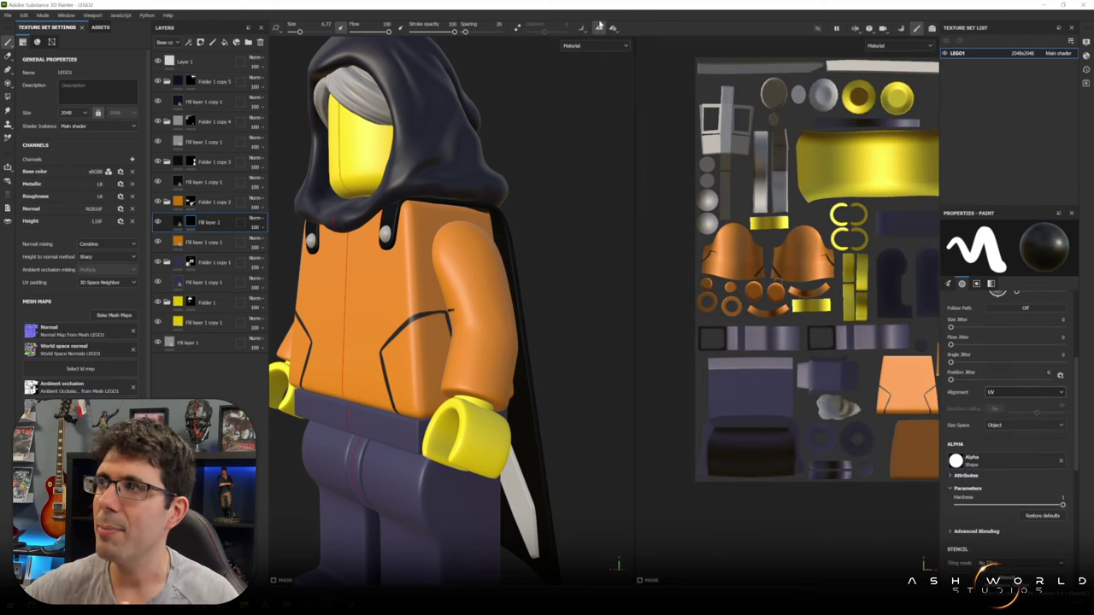
pyautogui.scroll(2, 526, 384)
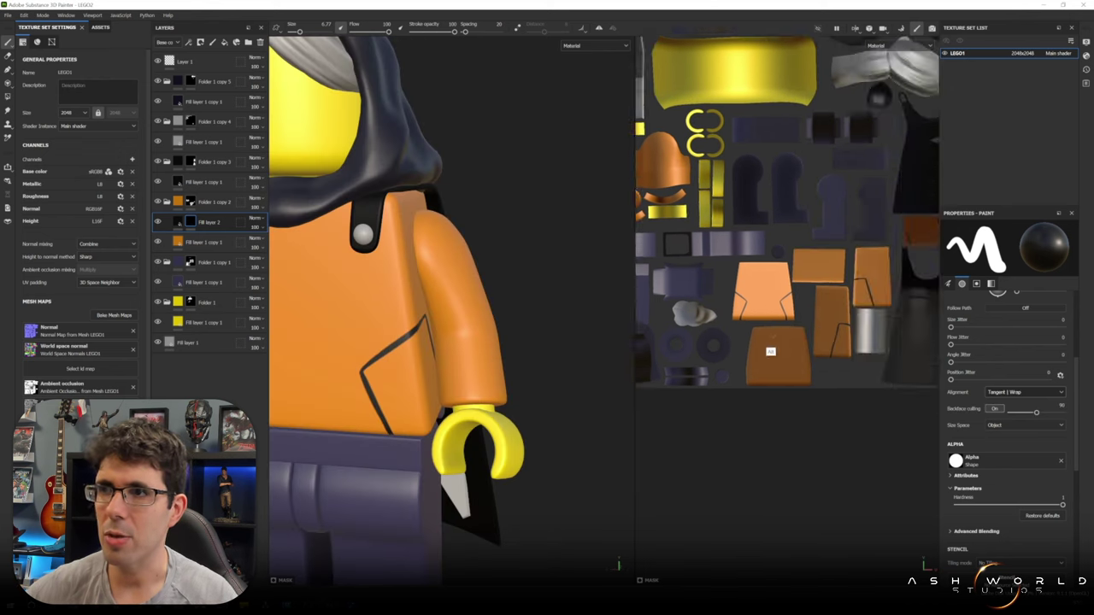
pyautogui.scroll(2, 527, 384)
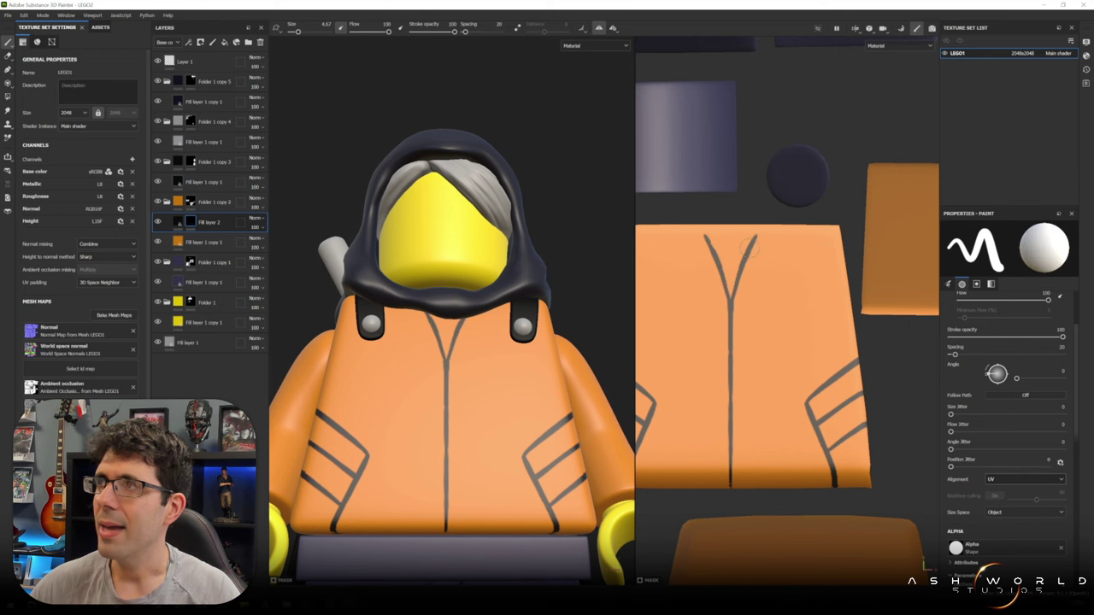
# - Move Fill layer 2 to the top of the stack and switch back to the brush
pyautogui.keyDown('alt'); pyautogui.moveTo(733, 353); pyautogui.dragTo(733, 306, button='middle'); pyautogui.keyUp('alt')
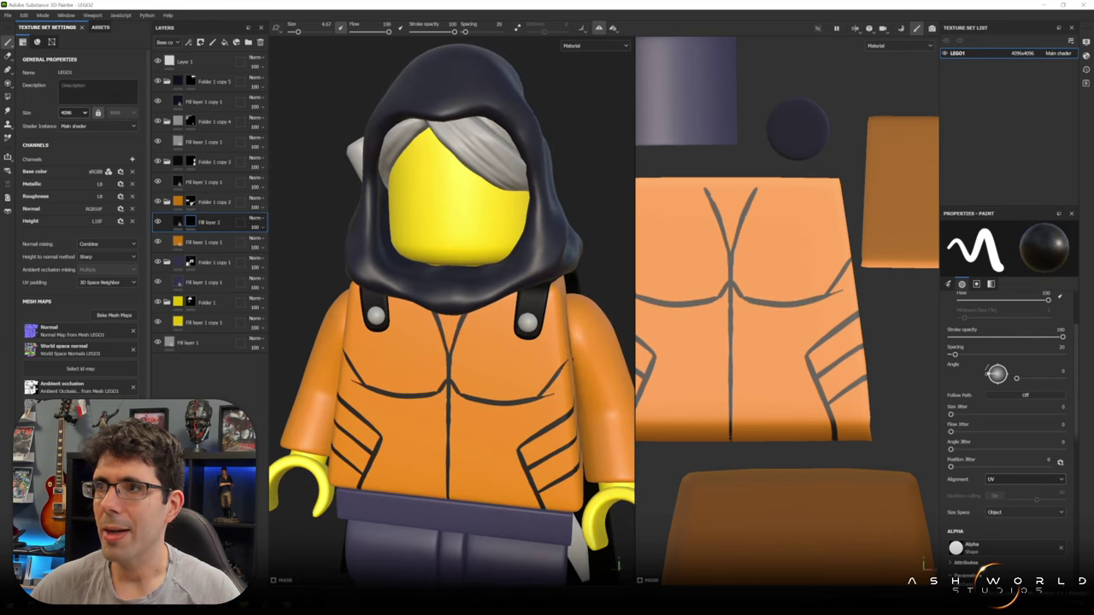
pyautogui.moveTo(494, 425)
pyautogui.keyDown('alt'); pyautogui.mouseDown()
pyautogui.moveTo(478, 428)
pyautogui.moveTo(495, 421)
pyautogui.moveTo(523, 435)
pyautogui.mouseUp(); pyautogui.keyUp('alt')
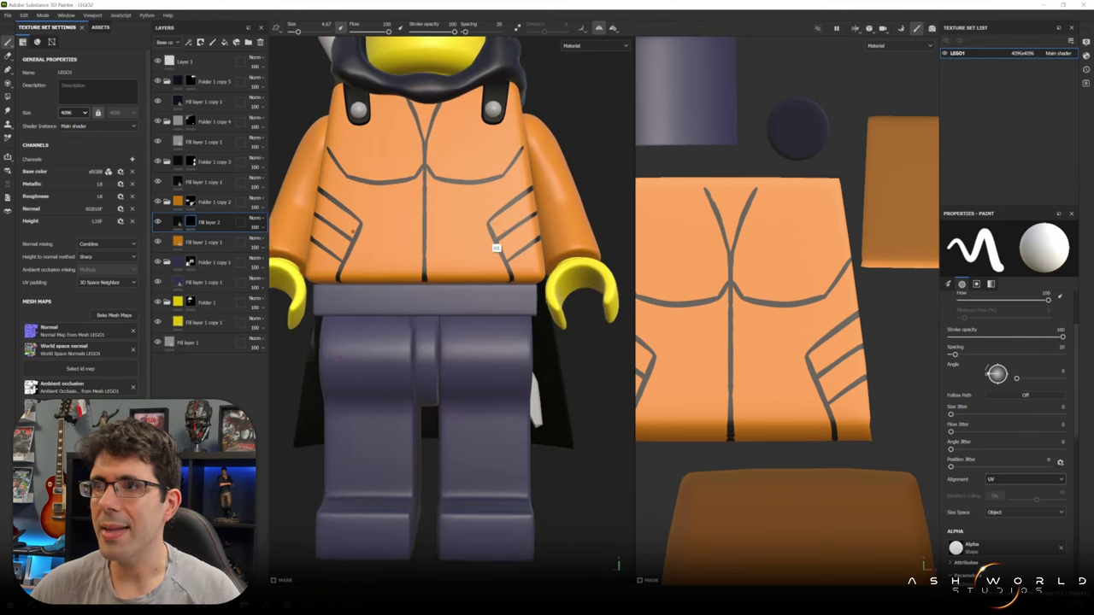
pyautogui.moveTo(205, 222); pyautogui.dragTo(207, 64)
pyautogui.press('1')
pyautogui.scroll(3, 525, 342)
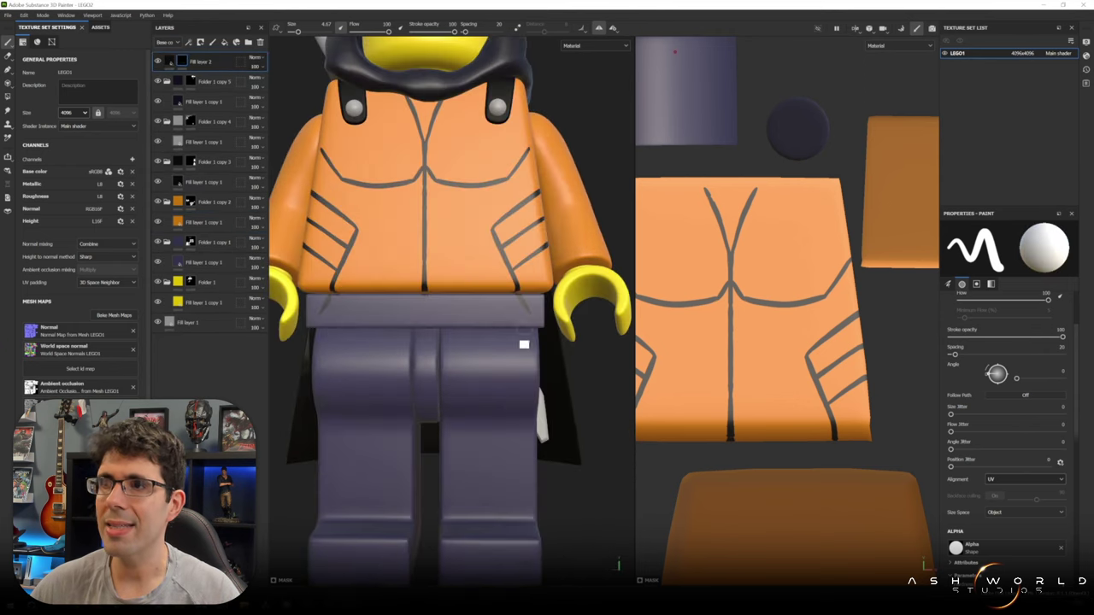
pyautogui.scroll(-3, 733, 183)
pyautogui.scroll(-2, 733, 183)
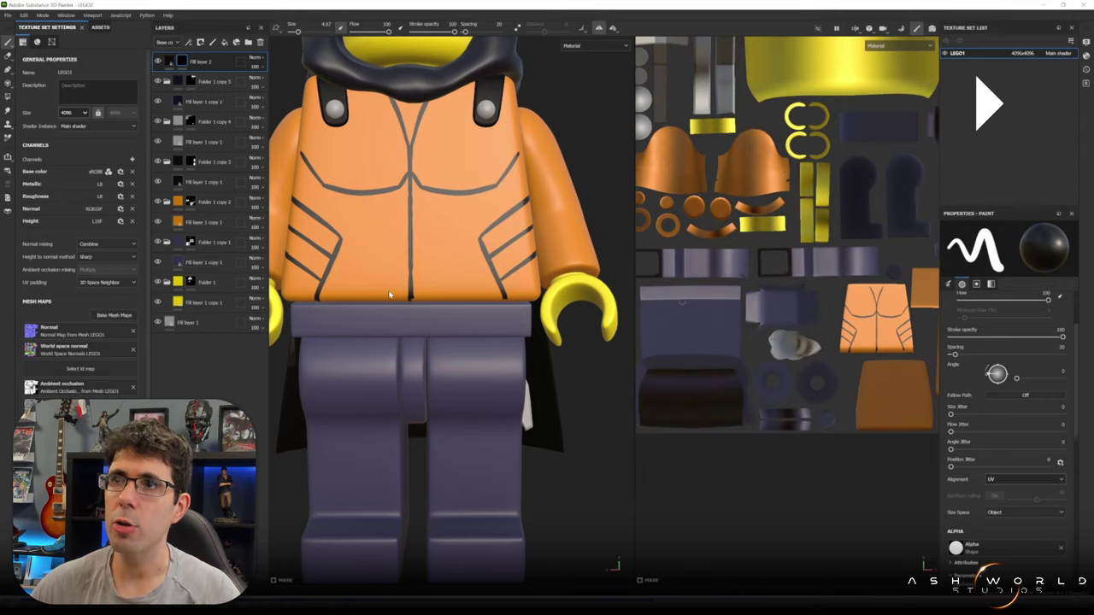
# - Paint dark outline details around the hood, chest and sleeves
pyautogui.keyDown('alt'); pyautogui.moveTo(451, 312); pyautogui.dragTo(451, 342); pyautogui.keyUp('alt')
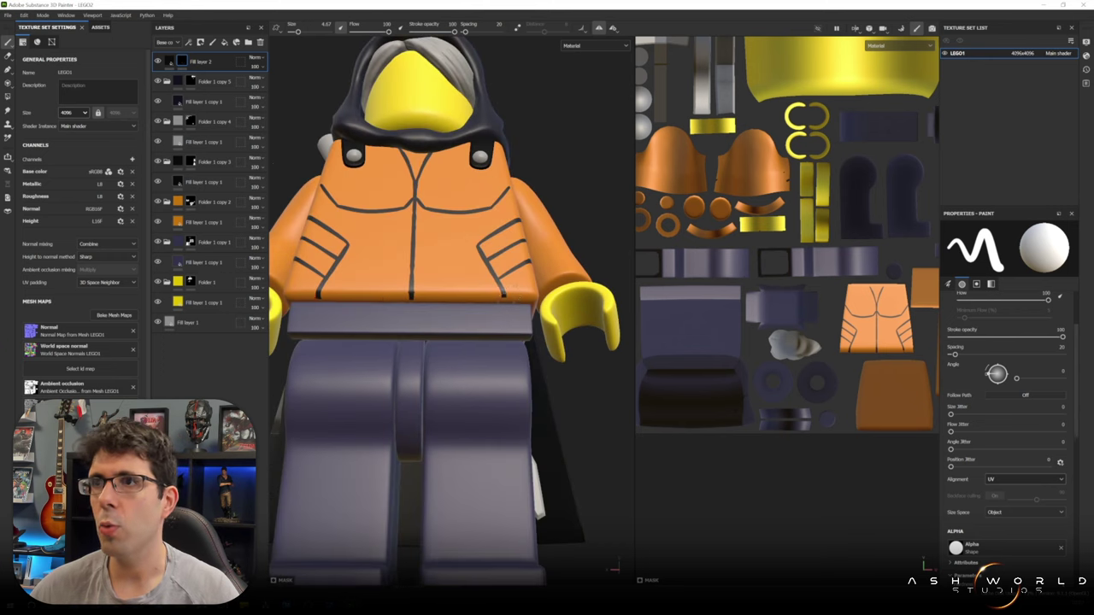
pyautogui.scroll(3, 786, 299)
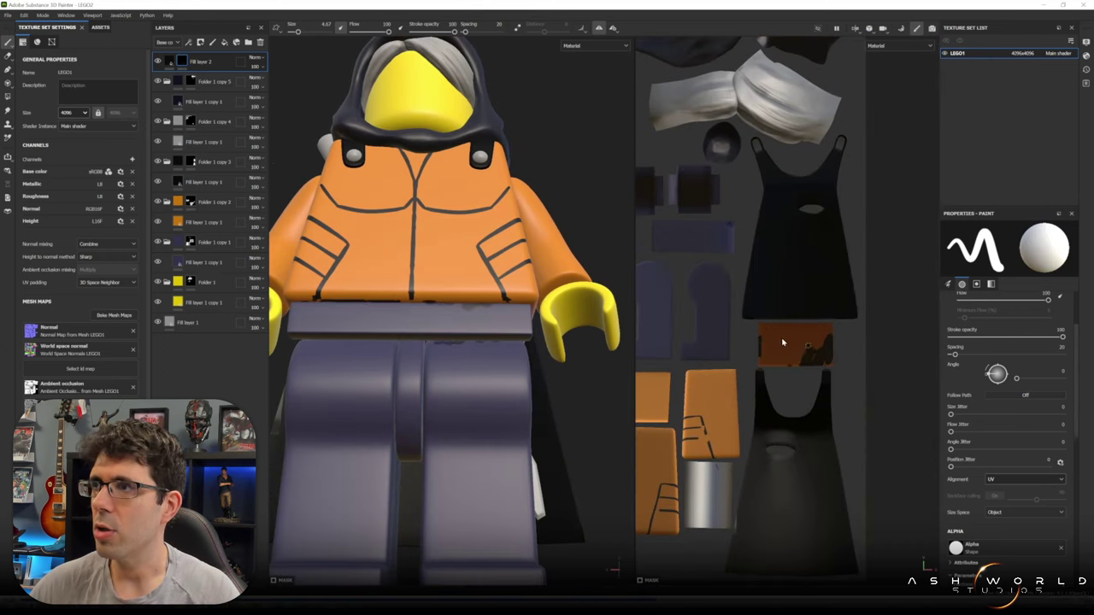
pyautogui.keyDown('alt'); pyautogui.moveTo(567, 379); pyautogui.dragTo(503, 373); pyautogui.keyUp('alt')
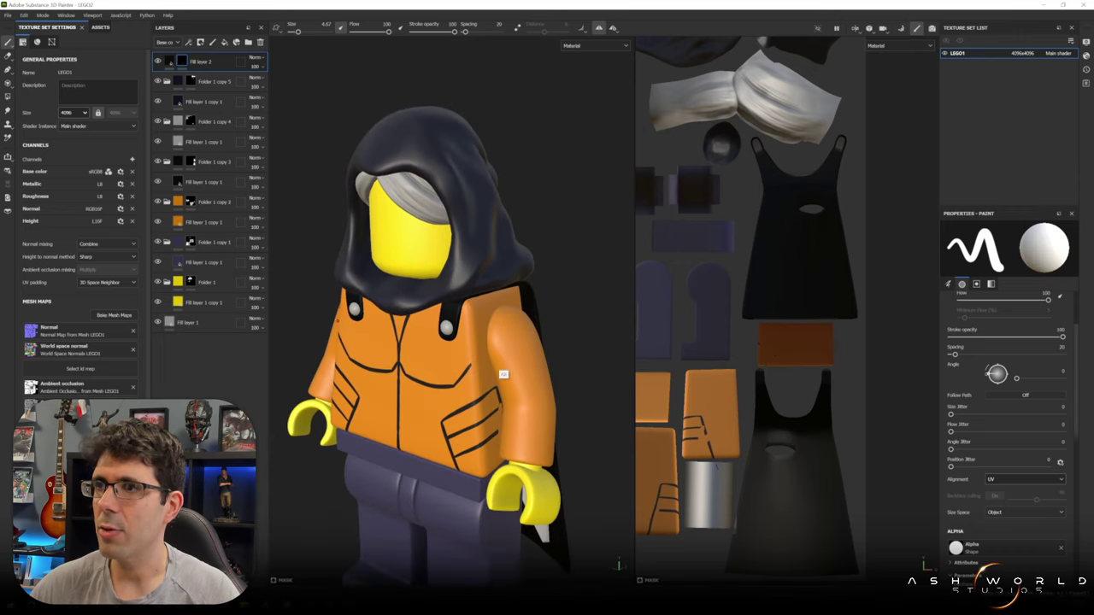
pyautogui.scroll(3, 503, 373)
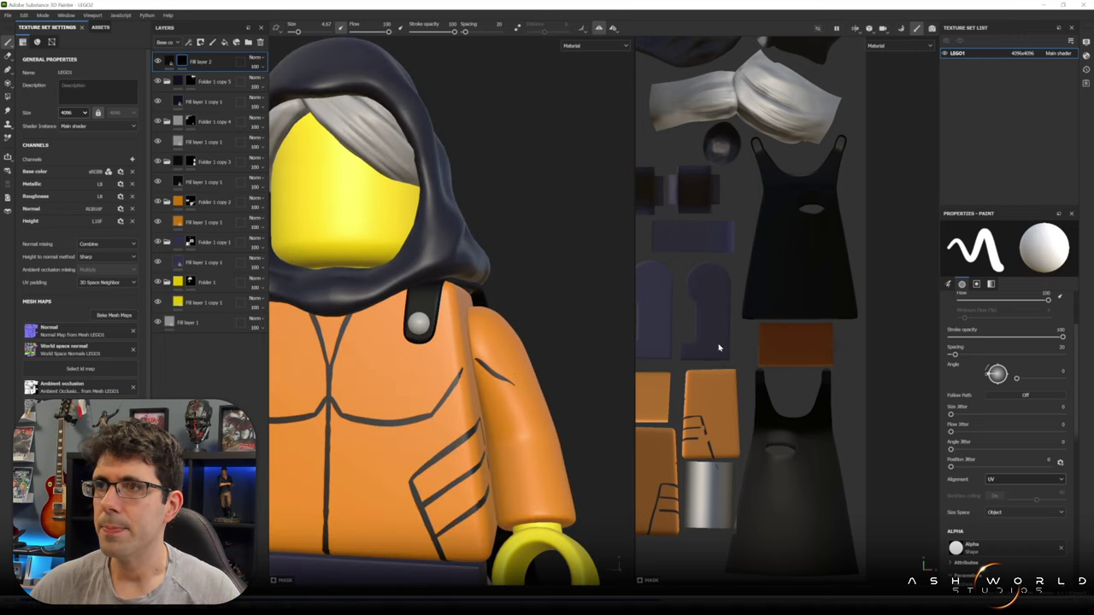
pyautogui.keyDown('alt'); pyautogui.moveTo(530, 367); pyautogui.dragTo(487, 427); pyautogui.keyUp('alt')
pyautogui.moveTo(511, 380)
pyautogui.keyDown('alt'); pyautogui.mouseDown()
pyautogui.moveTo(524, 422)
pyautogui.moveTo(504, 363)
pyautogui.moveTo(512, 376)
pyautogui.moveTo(523, 369)
pyautogui.moveTo(496, 376)
pyautogui.moveTo(546, 393)
pyautogui.mouseUp(); pyautogui.keyUp('alt')
pyautogui.scroll(5, 821, 411)
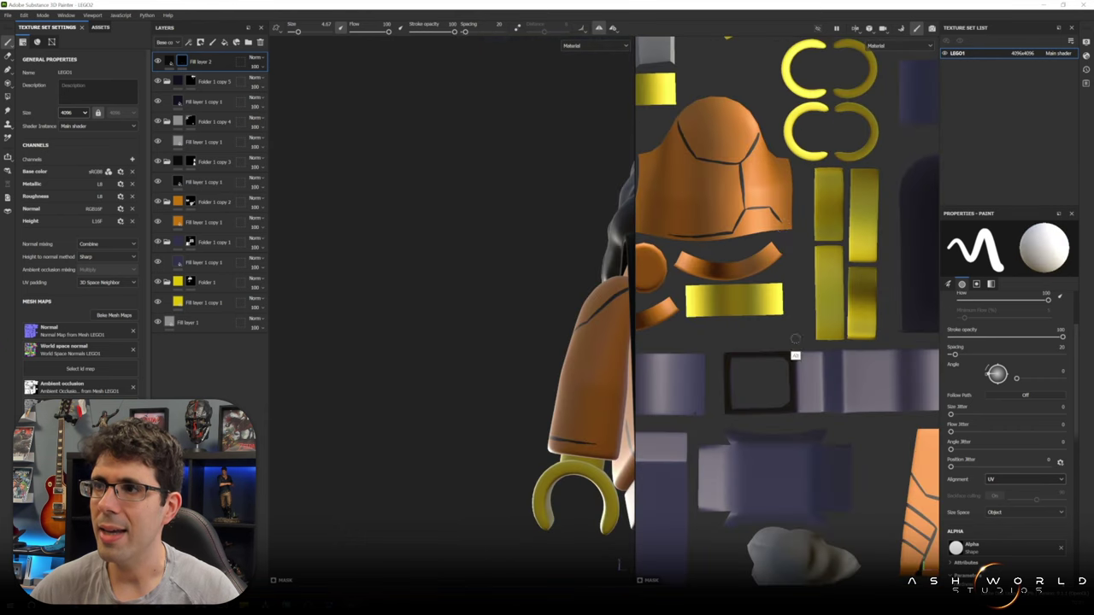
pyautogui.scroll(2, 821, 410)
pyautogui.moveTo(564, 444)
pyautogui.keyDown('alt'); pyautogui.mouseDown()
pyautogui.moveTo(580, 453)
pyautogui.moveTo(551, 441)
pyautogui.moveTo(479, 367)
pyautogui.mouseUp(); pyautogui.keyUp('alt')
pyautogui.scroll(2, 466, 353)
pyautogui.scroll(1, 466, 353)
pyautogui.scroll(2, 467, 353)
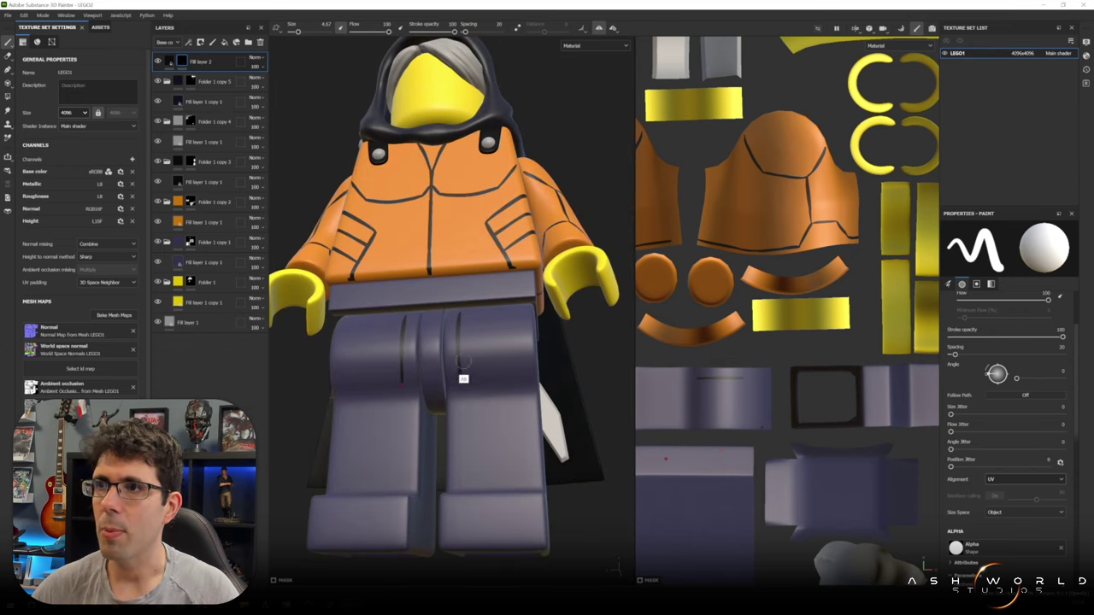
# - Draw diagonal crease lines on the purple legs and detail the arm and hand
pyautogui.keyDown('alt'); pyautogui.moveTo(467, 353); pyautogui.dragTo(446, 392); pyautogui.keyUp('alt')
pyautogui.scroll(2, 446, 392)
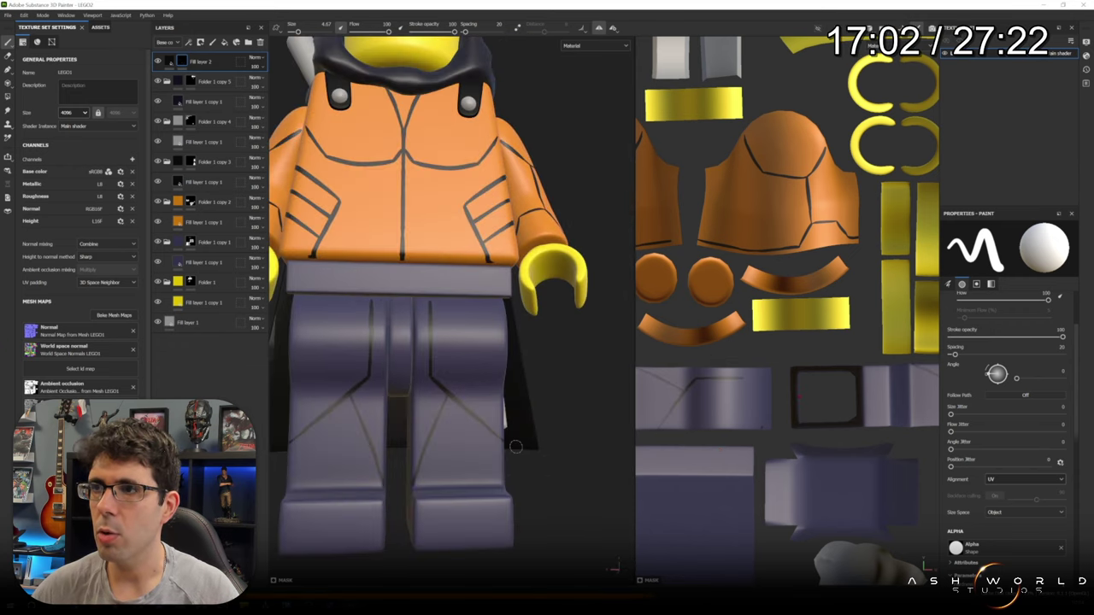
pyautogui.scroll(2, 428, 427)
pyautogui.moveTo(410, 445)
pyautogui.keyDown('alt'); pyautogui.mouseDown()
pyautogui.moveTo(392, 475)
pyautogui.moveTo(403, 450)
pyautogui.mouseUp(); pyautogui.keyUp('alt')
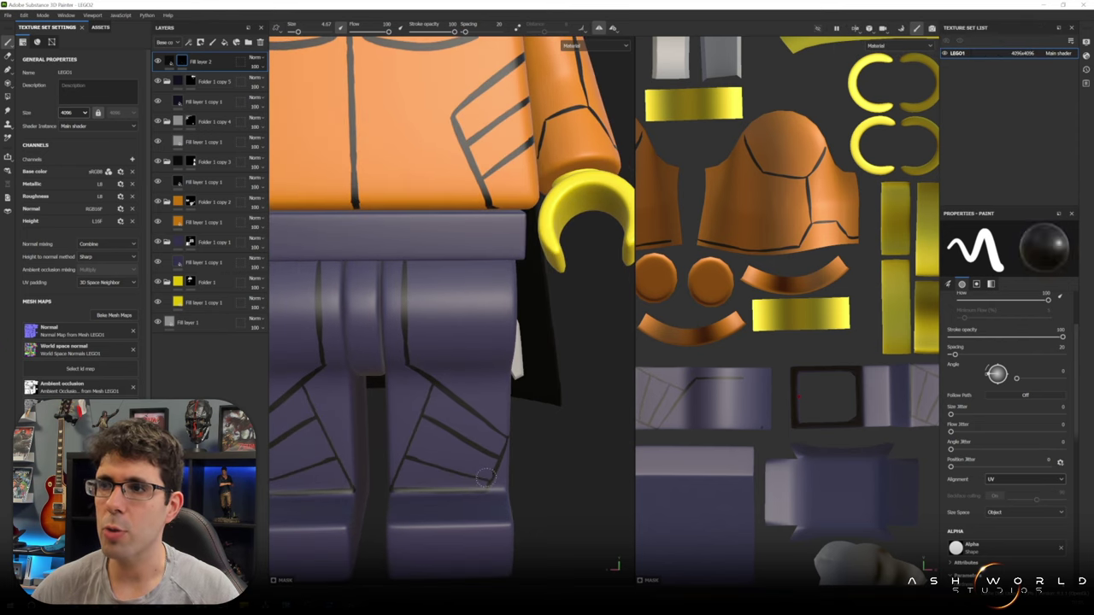
pyautogui.scroll(-2, 496, 462)
pyautogui.scroll(-1, 492, 448)
pyautogui.scroll(-3, 487, 436)
pyautogui.scroll(-1, 485, 427)
pyautogui.scroll(3, 485, 427)
pyautogui.scroll(2, 530, 329)
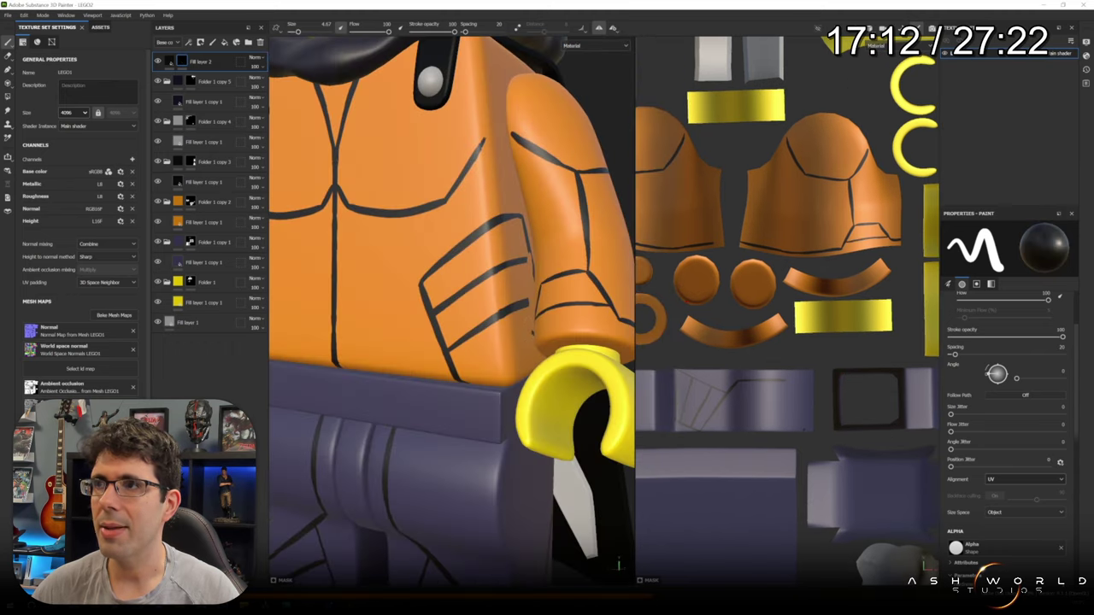
pyautogui.keyDown('alt'); pyautogui.moveTo(554, 345); pyautogui.dragTo(569, 367); pyautogui.keyUp('alt')
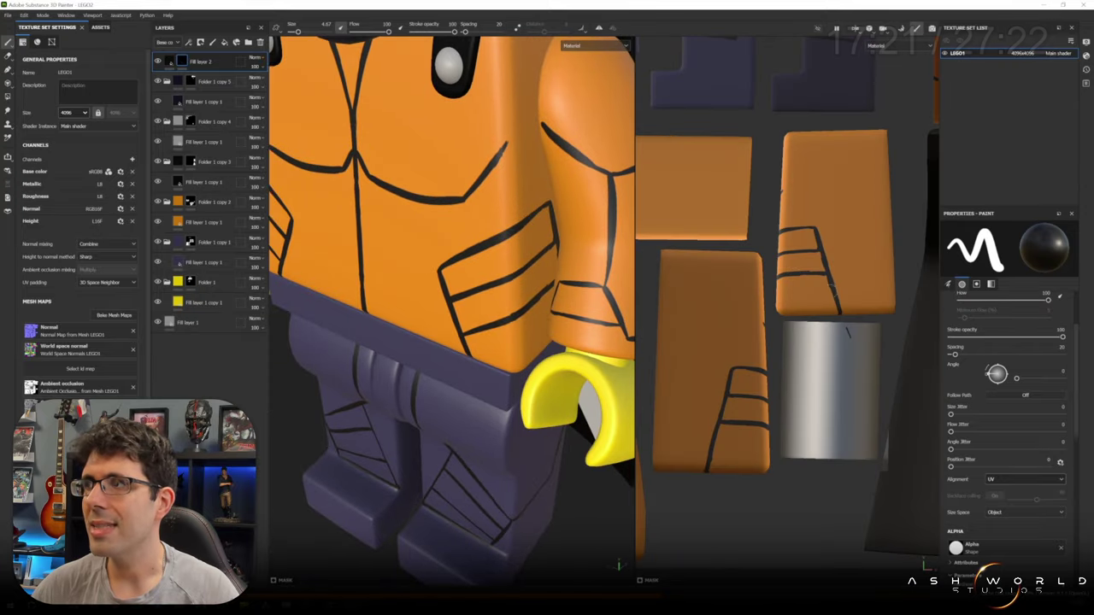
pyautogui.moveTo(848, 332); pyautogui.dragTo(874, 334, button='middle')
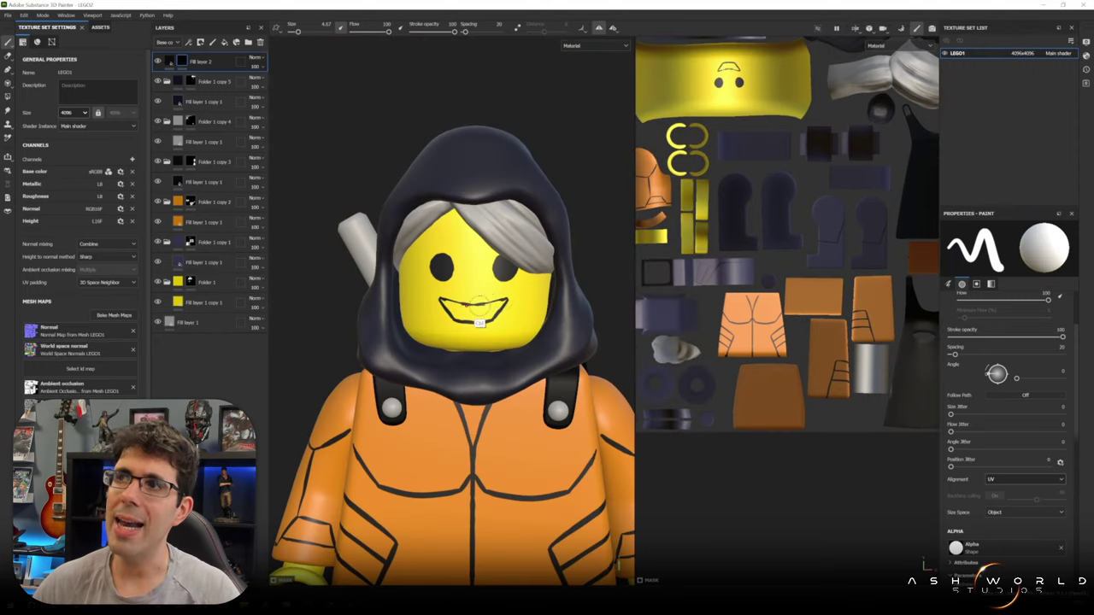
# - Finish the face grin, zoom out to the full body, and duplicate the fill layer
pyautogui.keyDown('alt'); pyautogui.moveTo(494, 325); pyautogui.dragTo(528, 314); pyautogui.keyUp('alt')
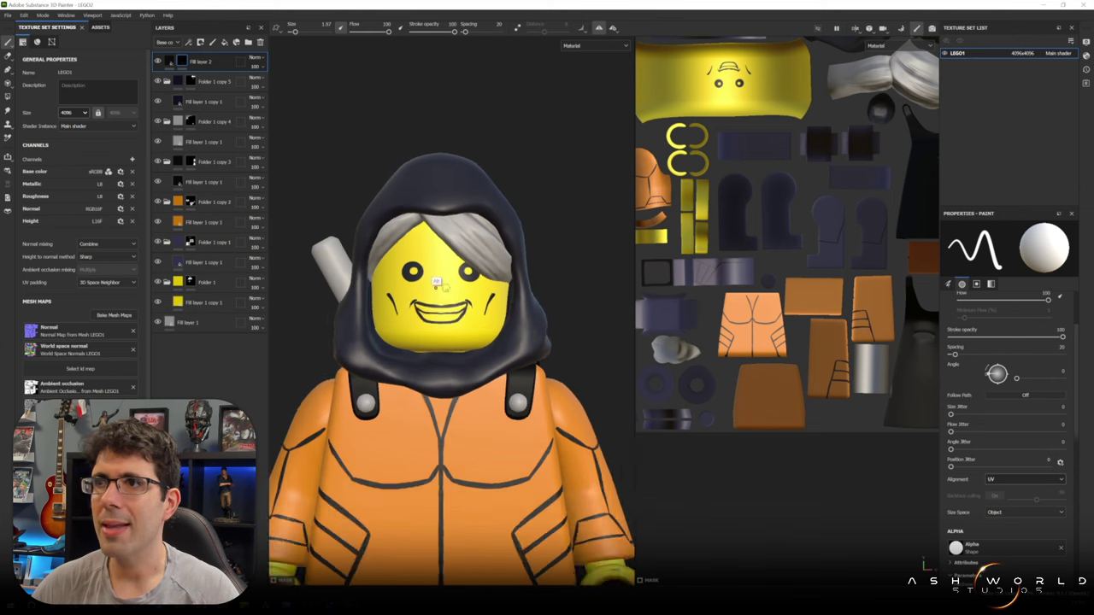
pyautogui.scroll(-3, 453, 331)
pyautogui.scroll(-2, 462, 359)
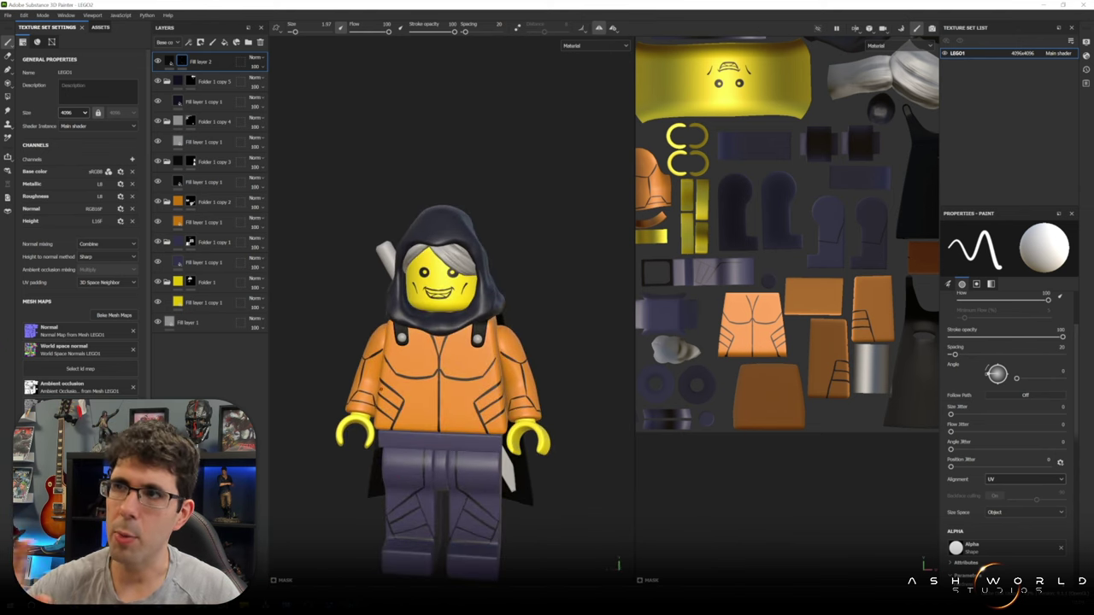
pyautogui.hotkey('ctrl', 'd')
pyautogui.click(1007, 446)
# - Make the duplicated layer orange and paint symmetric panels onto both shins
pyautogui.click(931, 496)
pyautogui.press('1')
pyautogui.scroll(3, 494, 434)
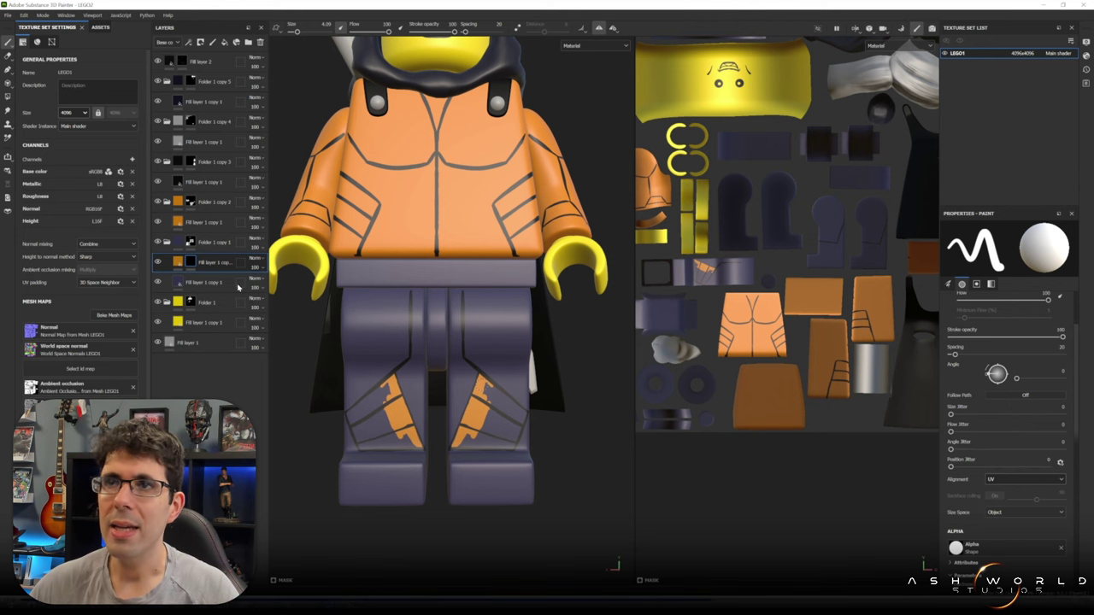
pyautogui.scroll(2, 495, 422)
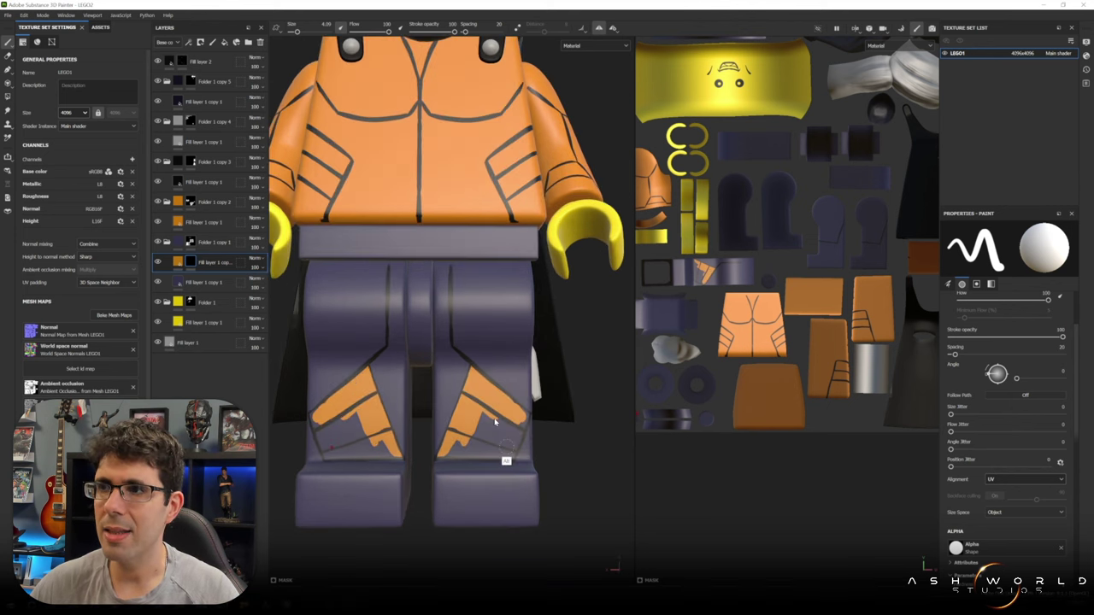
pyautogui.scroll(2, 487, 419)
pyautogui.scroll(2, 457, 428)
pyautogui.moveTo(457, 427); pyautogui.dragTo(470, 468)
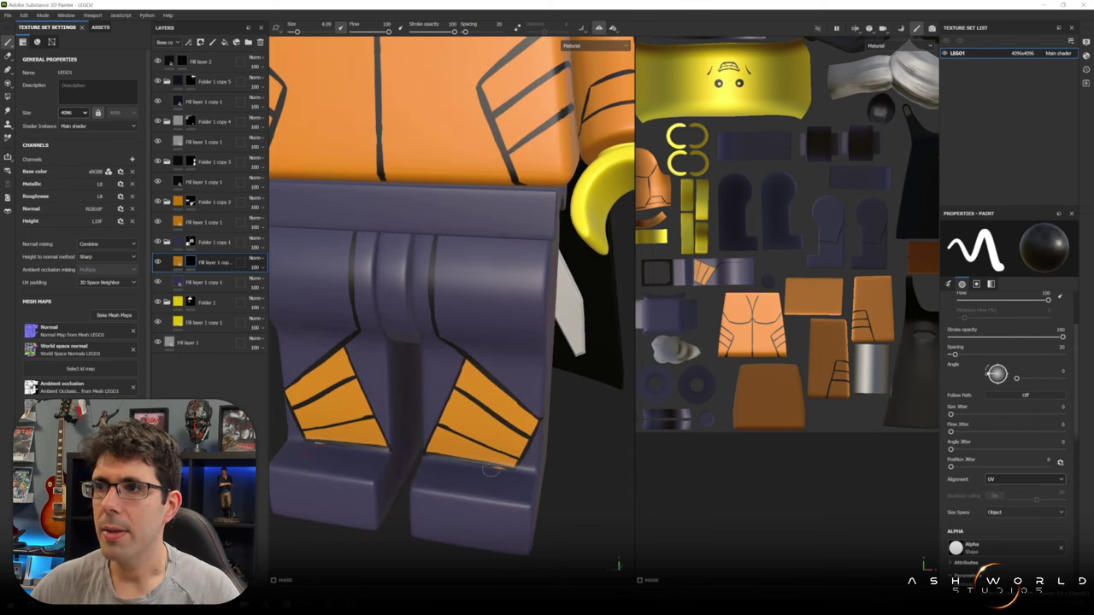
# - Frame the whole minifigure, check it from the side, and select the topmost fill layer
pyautogui.press('f')
pyautogui.keyDown('alt'); pyautogui.moveTo(493, 392); pyautogui.dragTo(297, 69); pyautogui.keyUp('alt')
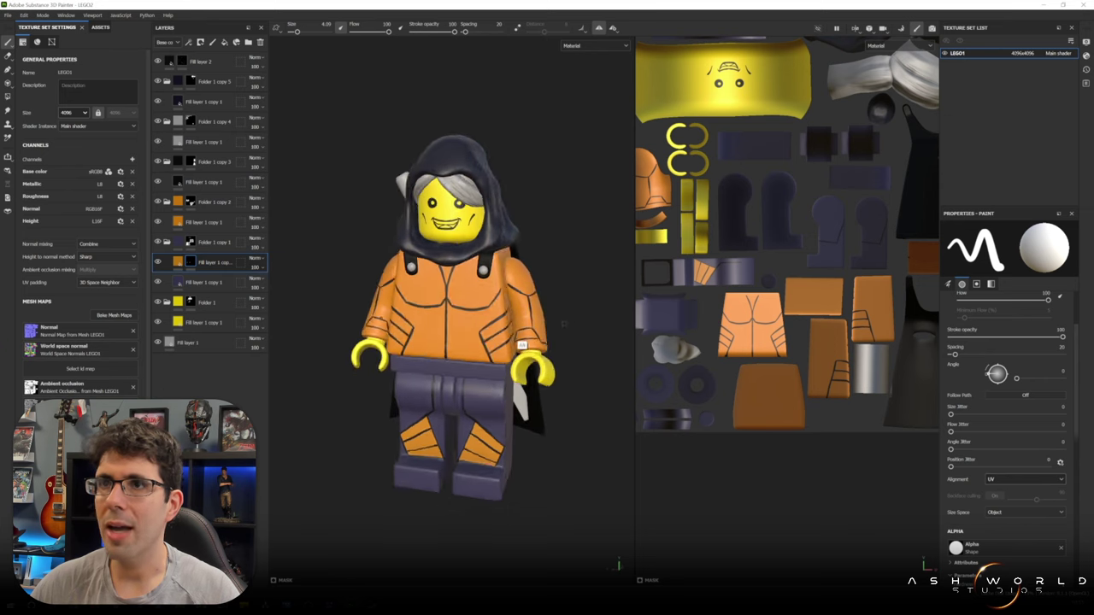
pyautogui.scroll(3, 298, 69)
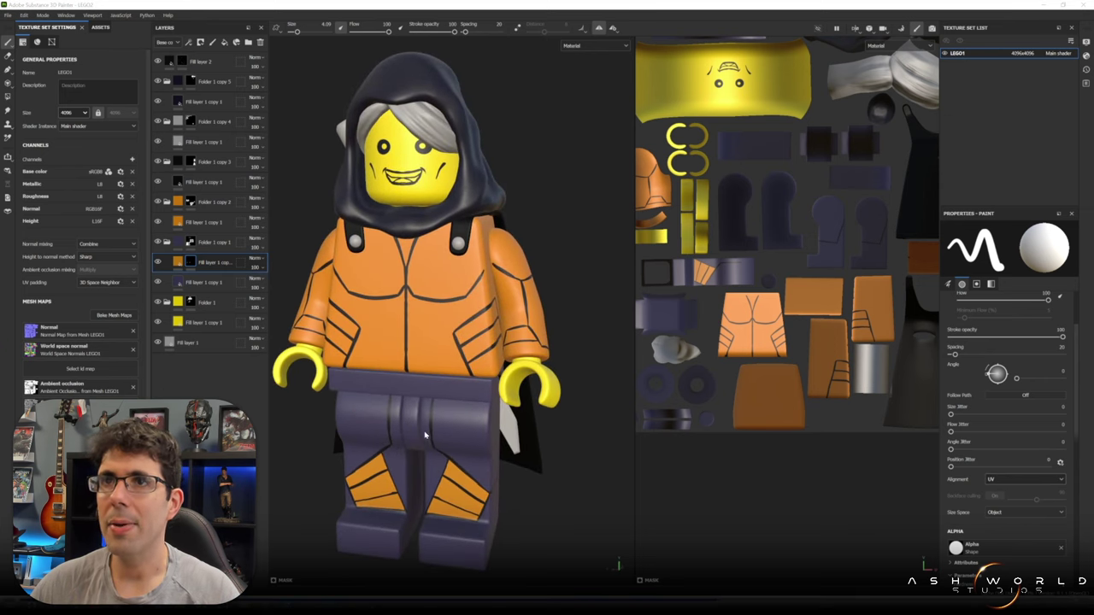
pyautogui.keyDown('alt'); pyautogui.moveTo(414, 434); pyautogui.dragTo(367, 432); pyautogui.keyUp('alt')
pyautogui.click(200, 61)
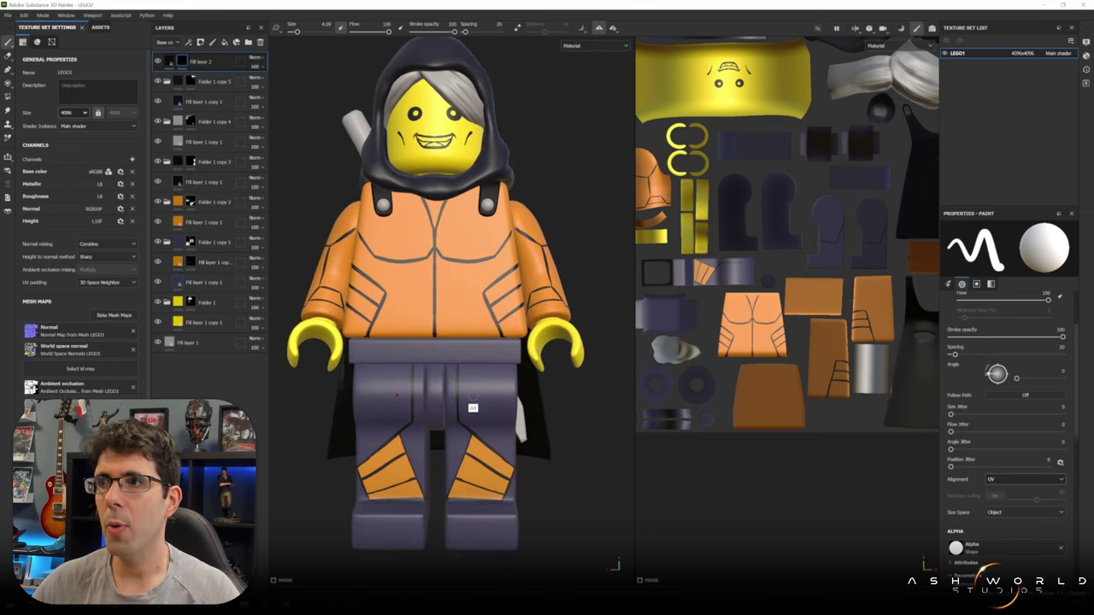
# - Draw a straight black seam line along the pants island in the 2D UV view
pyautogui.scroll(3, 414, 342)
pyautogui.scroll(-2, 359, 384)
pyautogui.moveTo(359, 385)
pyautogui.keyDown('alt'); pyautogui.mouseDown()
pyautogui.moveTo(471, 414)
pyautogui.moveTo(434, 408)
pyautogui.moveTo(478, 419)
pyautogui.moveTo(508, 447)
pyautogui.mouseUp(); pyautogui.keyUp('alt')
pyautogui.scroll(2, 434, 408)
pyautogui.scroll(2, 488, 390)
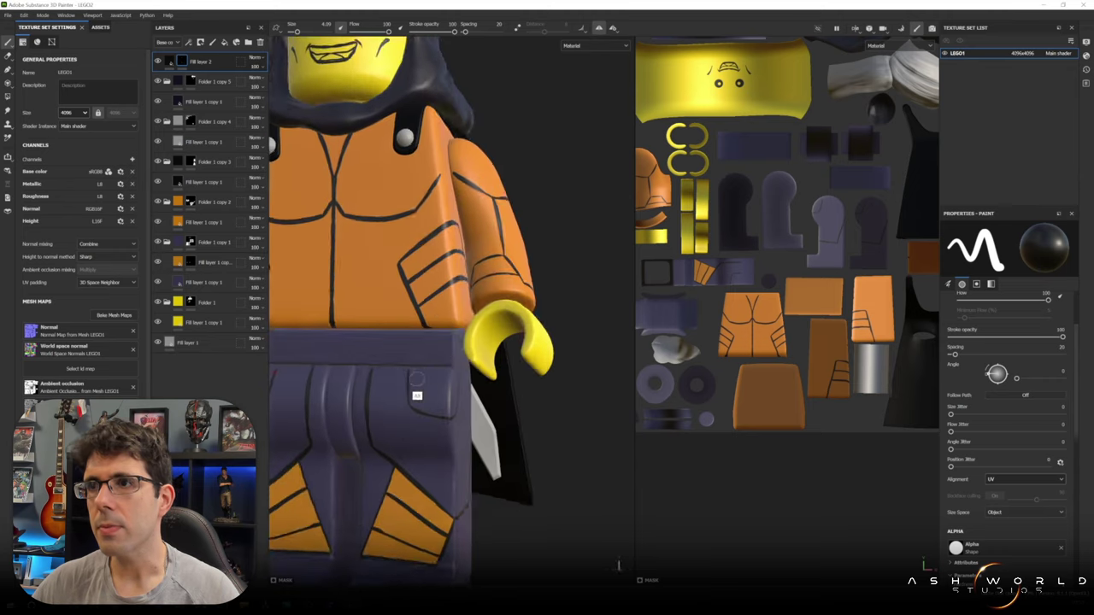
pyautogui.scroll(-2, 856, 301)
pyautogui.scroll(5, 856, 300)
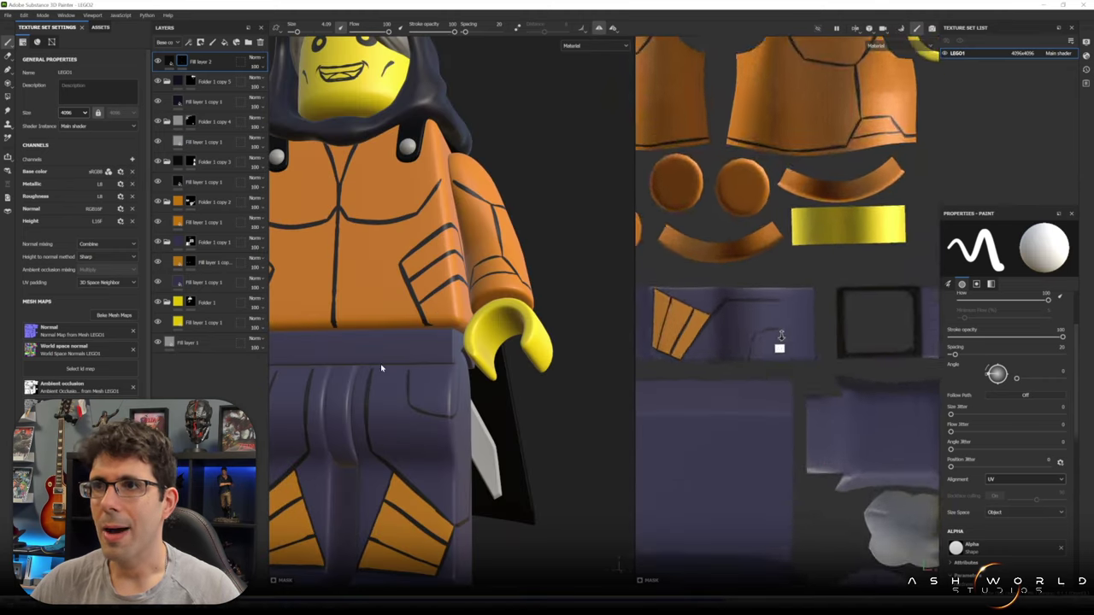
pyautogui.keyDown('alt'); pyautogui.moveTo(764, 334); pyautogui.dragTo(786, 341); pyautogui.keyUp('alt')
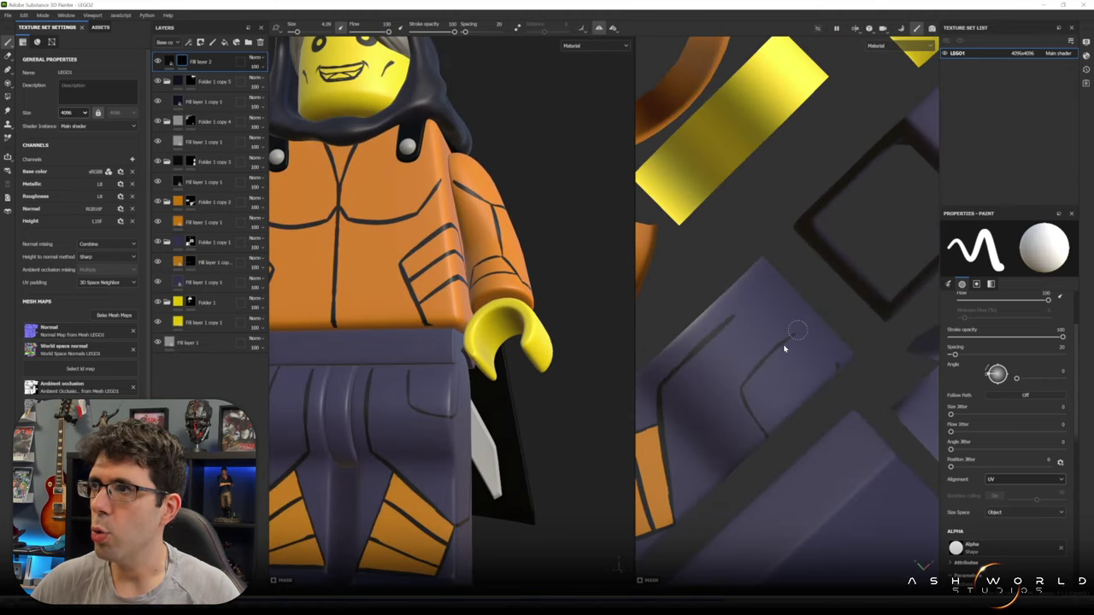
pyautogui.keyDown('shift'); pyautogui.click(757, 294); pyautogui.keyUp('shift')
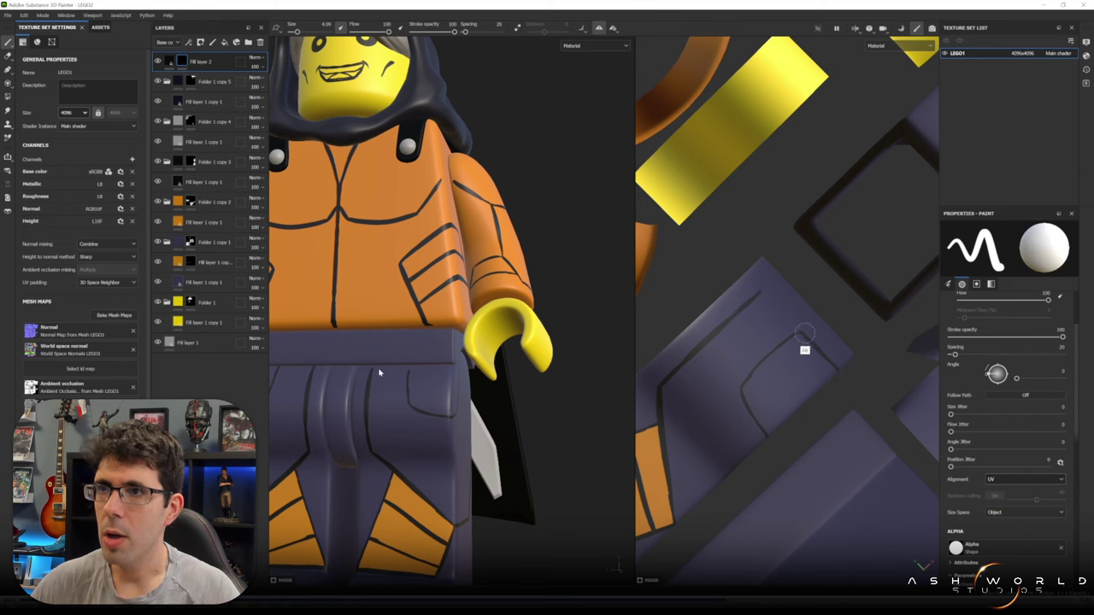
pyautogui.press('f')
pyautogui.scroll(5, 760, 371)
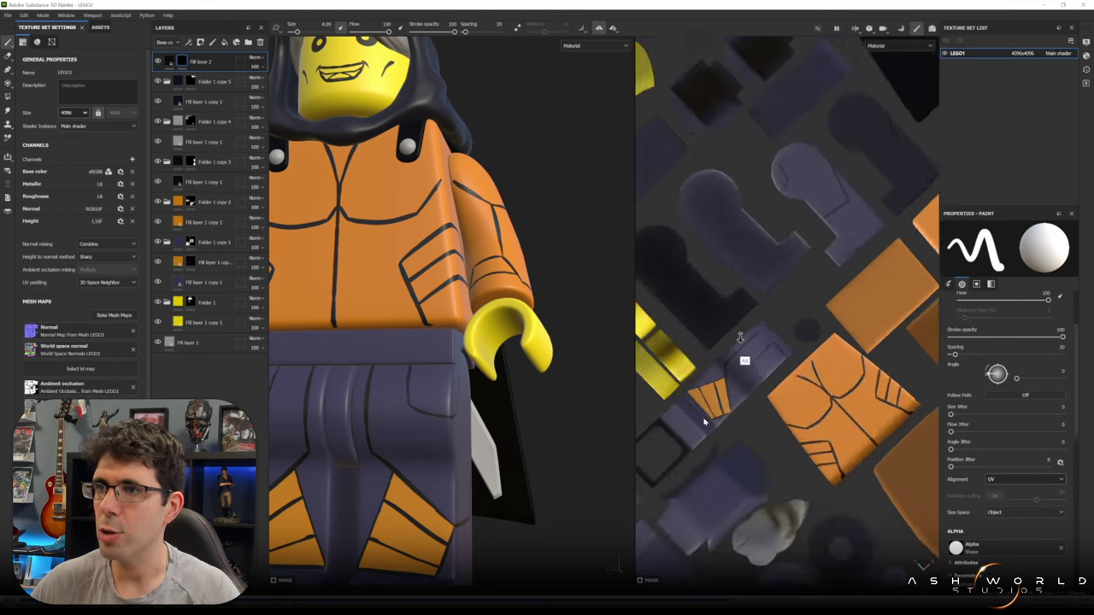
pyautogui.scroll(-3, 744, 362)
pyautogui.scroll(-3, 703, 419)
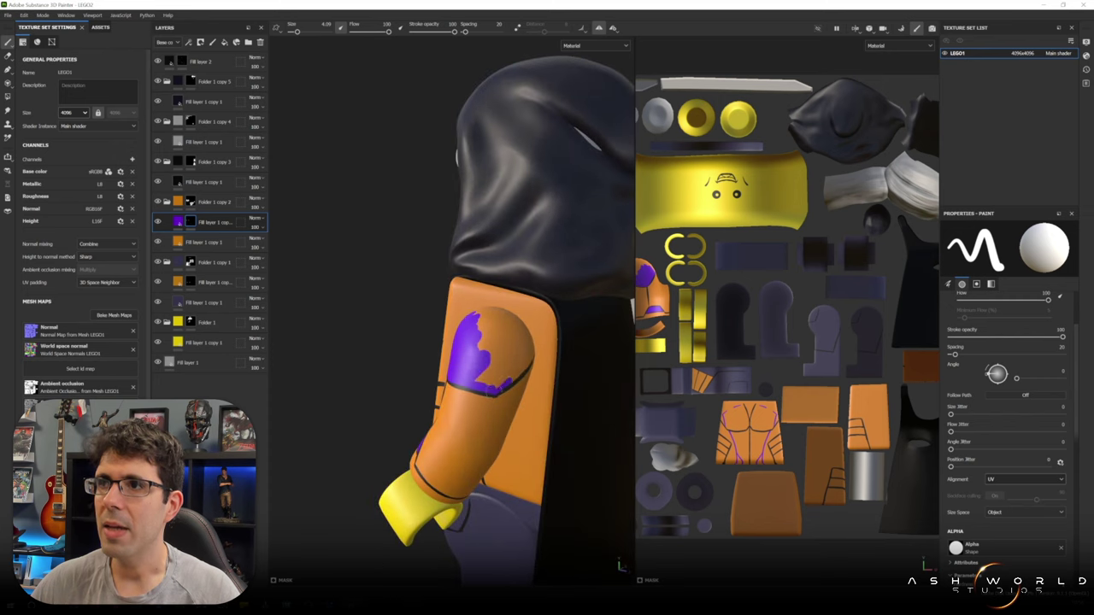
# - Reset to a front view and return to the brush to work on the shoulders
pyautogui.keyDown('alt'); pyautogui.moveTo(508, 357); pyautogui.dragTo(478, 356); pyautogui.keyUp('alt')
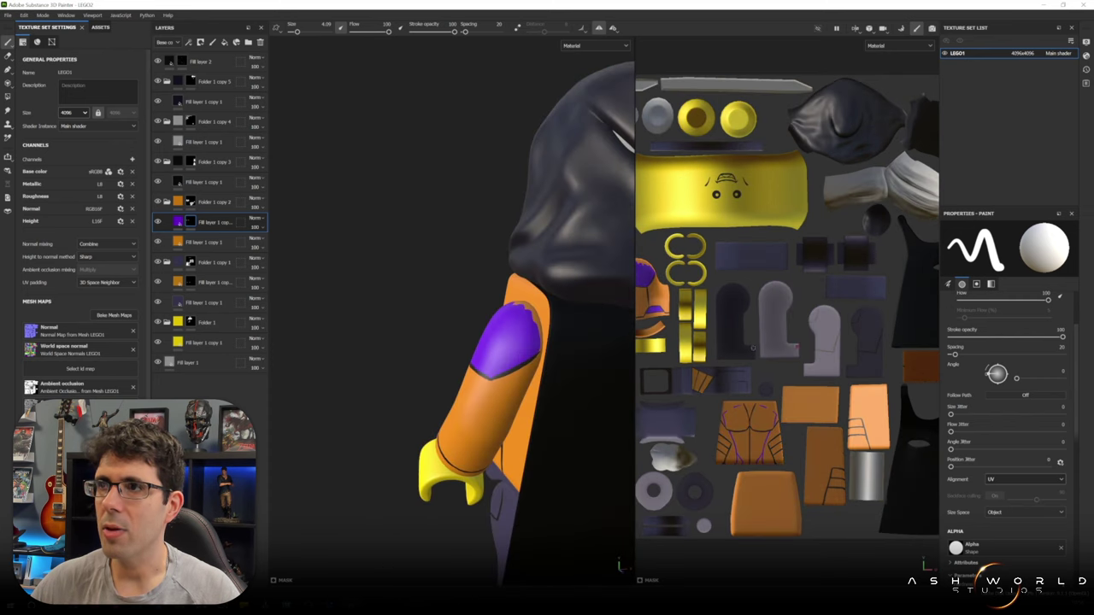
pyautogui.scroll(5, 691, 382)
pyautogui.scroll(-3, 752, 320)
pyautogui.scroll(-2, 744, 324)
pyautogui.scroll(4, 732, 327)
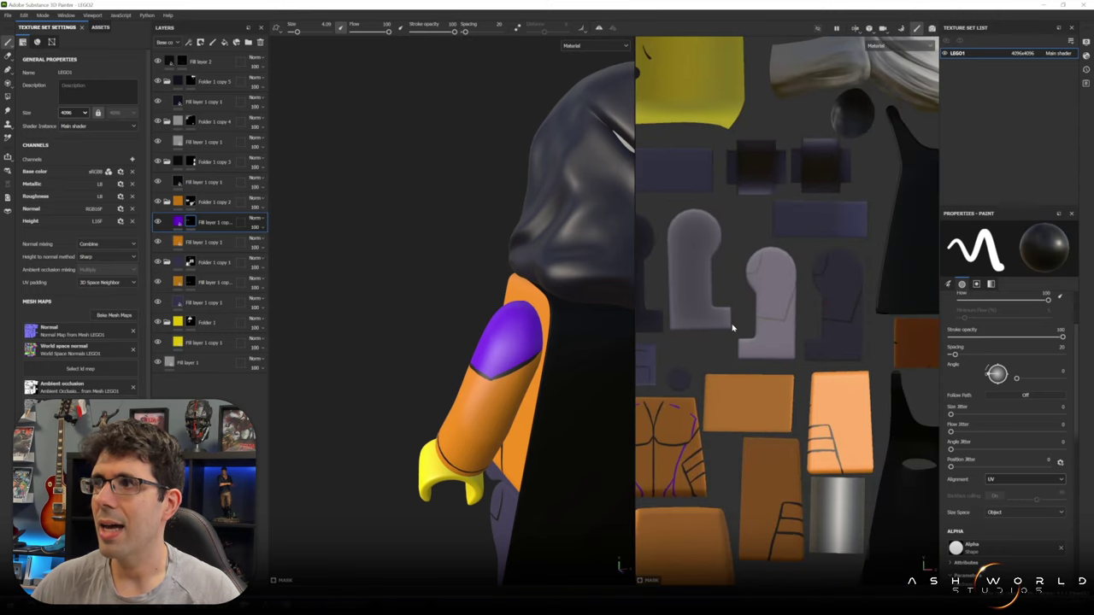
pyautogui.press('f')
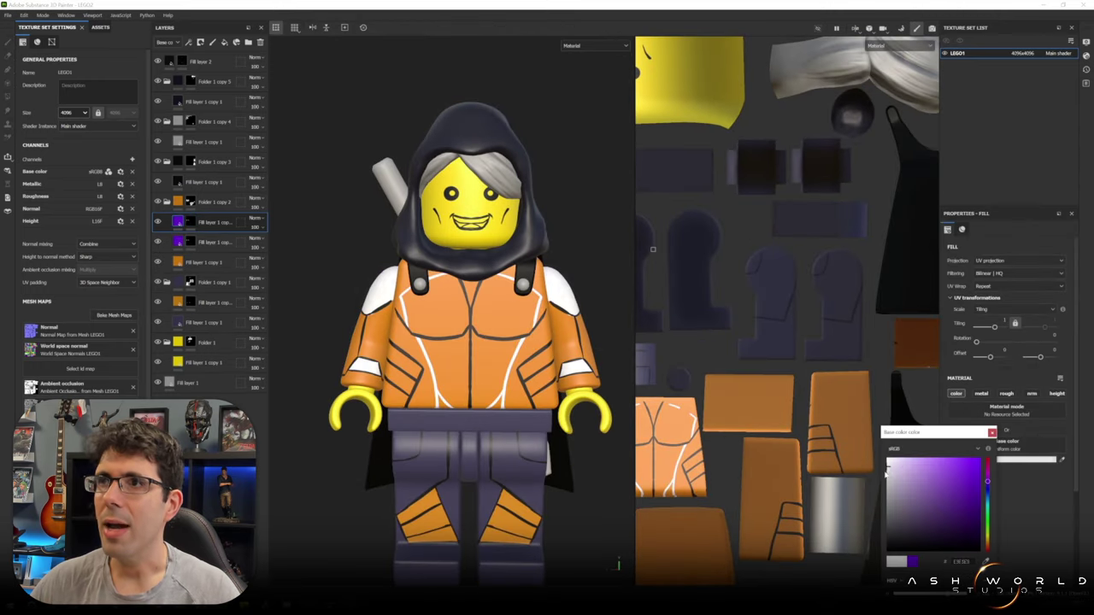
pyautogui.press('1')
pyautogui.scroll(-3, 501, 464)
pyautogui.scroll(4, 513, 427)
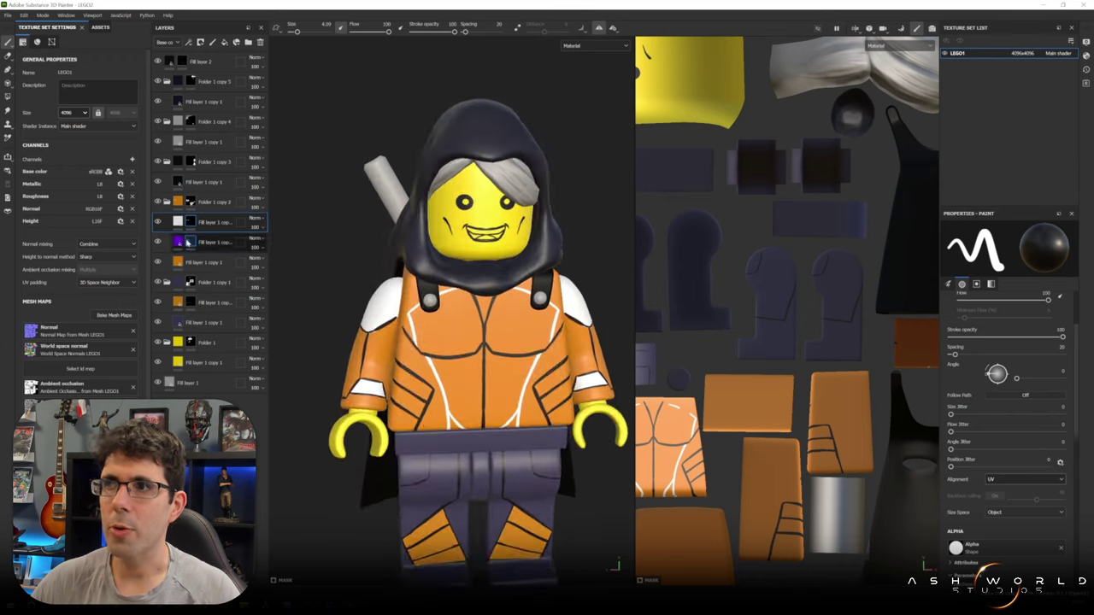
pyautogui.keyDown('alt'); pyautogui.moveTo(530, 385); pyautogui.dragTo(595, 330); pyautogui.keyUp('alt')
# - Paint the purple layer's mask on the shoulders, then select the Folder 1 copy 4 group
pyautogui.click(205, 242)
pyautogui.scroll(3, 453, 299)
pyautogui.scroll(4, 657, 297)
pyautogui.scroll(3, 656, 297)
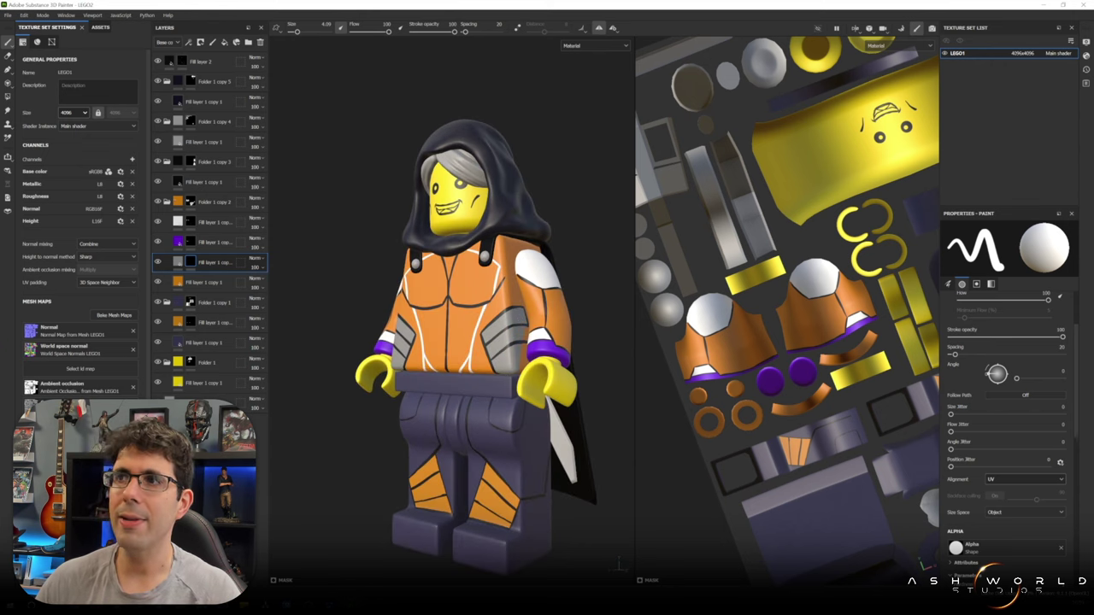
pyautogui.scroll(3, 778, 196)
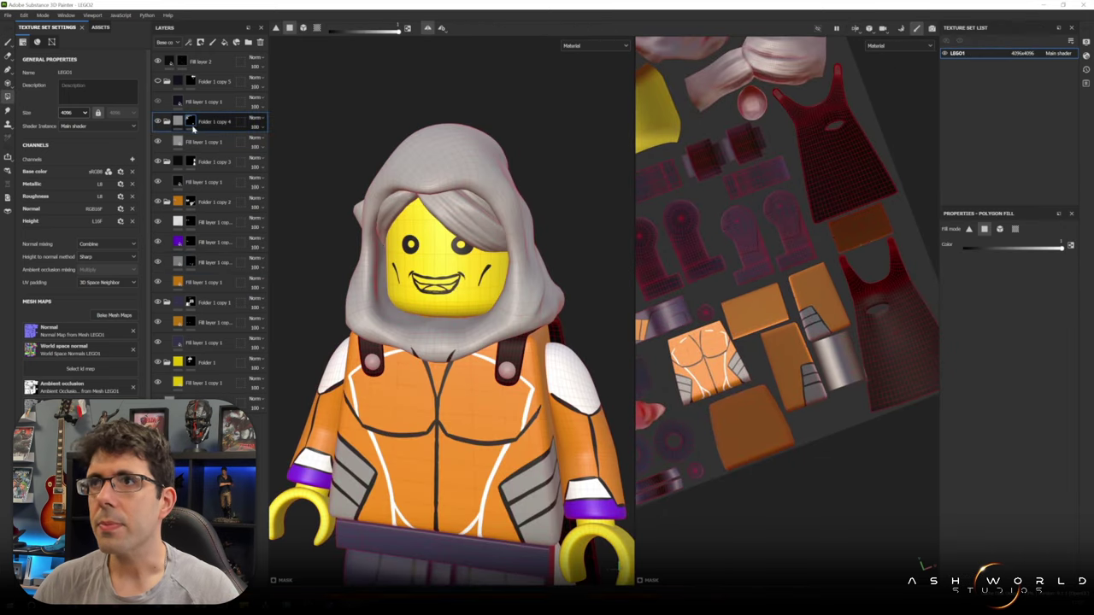
pyautogui.click(194, 121)
pyautogui.keyDown('alt'); pyautogui.moveTo(427, 205); pyautogui.dragTo(501, 168); pyautogui.keyUp('alt')
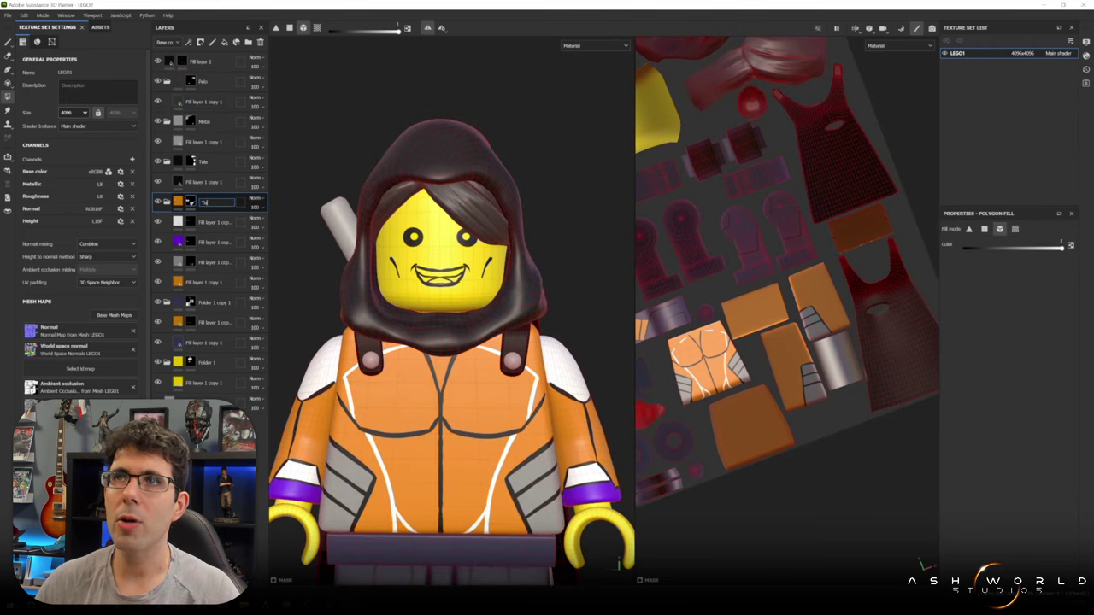
# - Rename the Folder 1 copy 2 group to Torso and look over the legs from the side
pyautogui.doubleClick(207, 304)
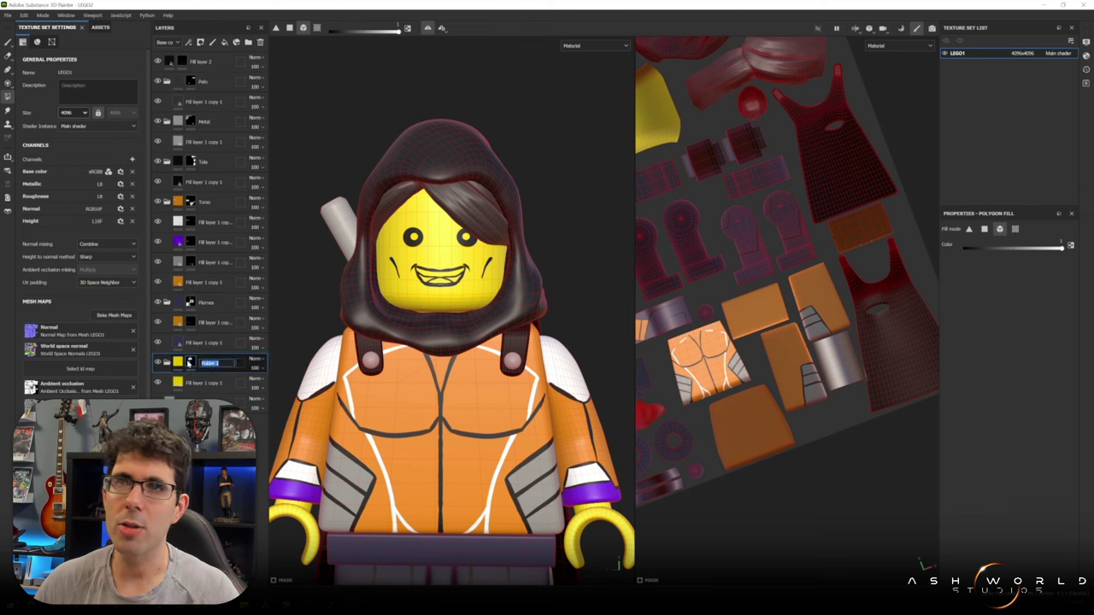
pyautogui.press('1')
pyautogui.keyDown('alt'); pyautogui.moveTo(373, 295); pyautogui.dragTo(595, 298); pyautogui.keyUp('alt')
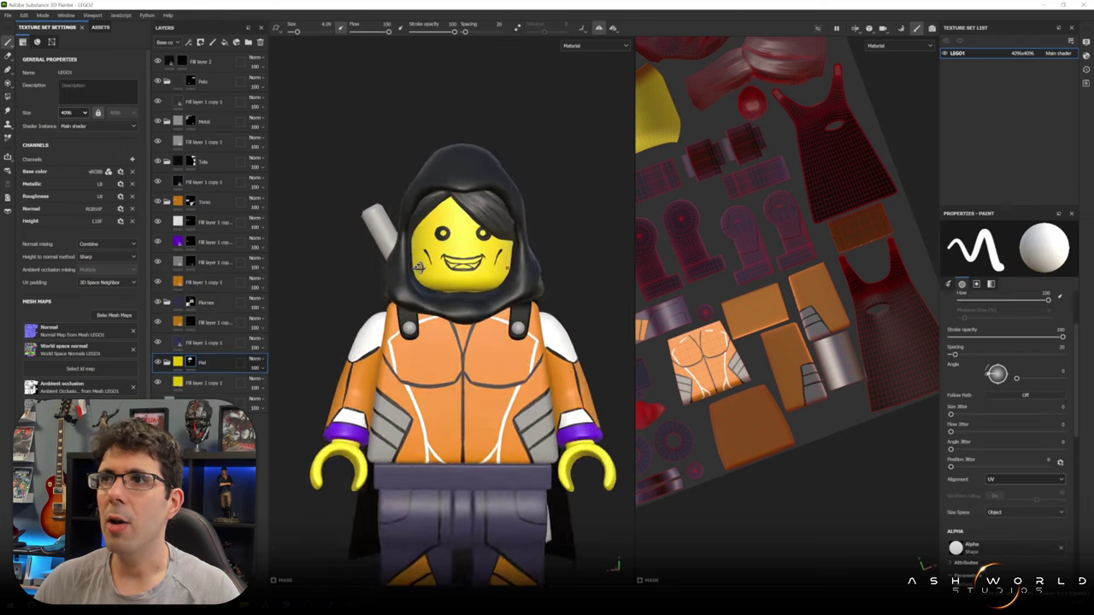
pyautogui.scroll(5, 596, 299)
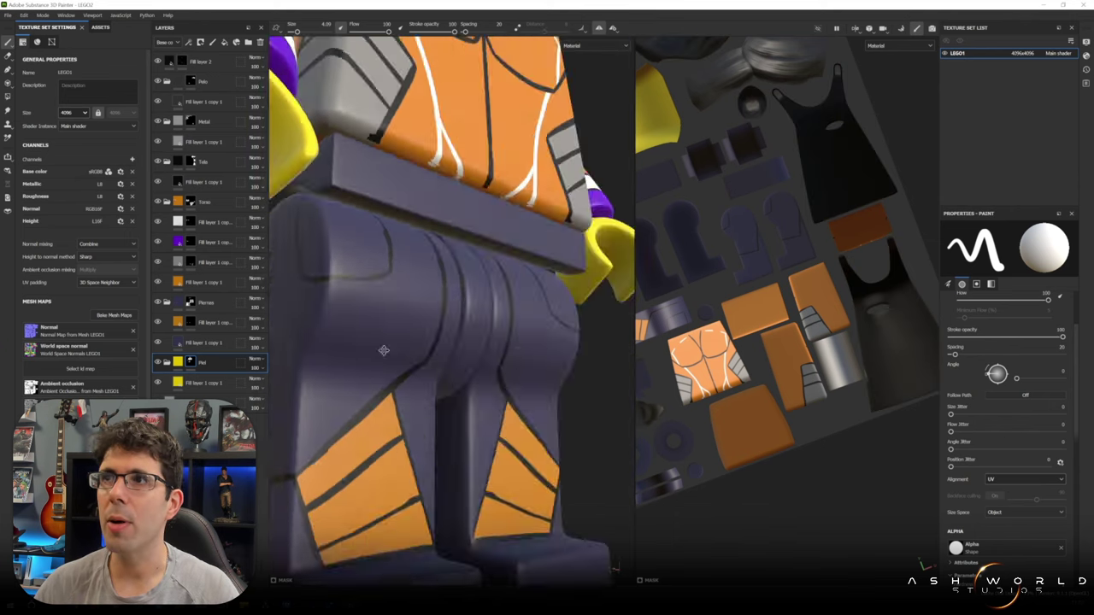
pyautogui.press('4')
pyautogui.scroll(5, 866, 497)
pyautogui.press('1')
pyautogui.moveTo(866, 498); pyautogui.dragTo(757, 454, button='middle')
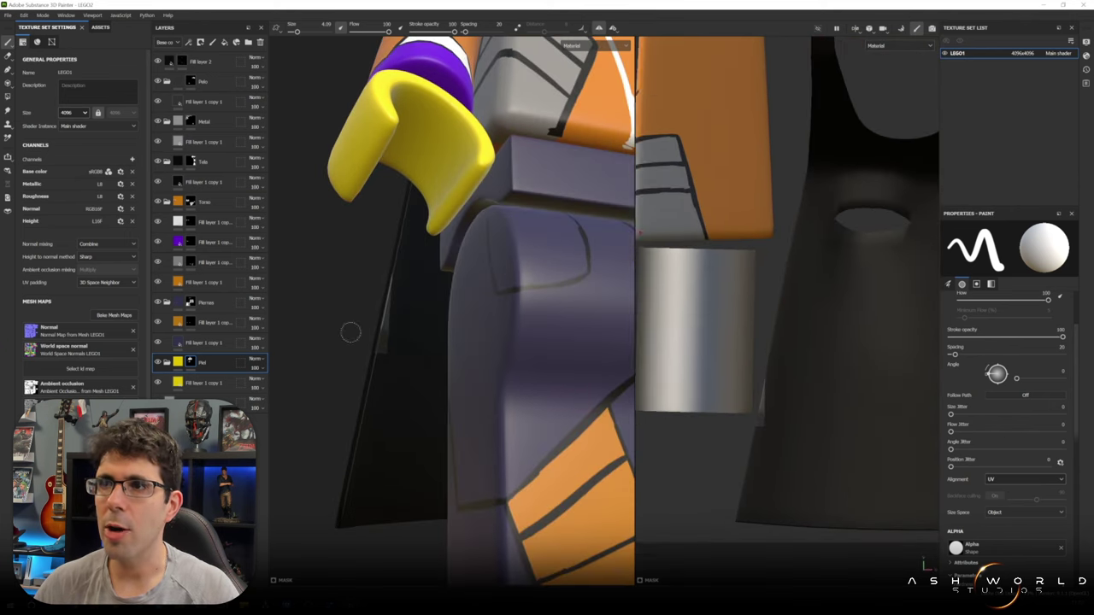
pyautogui.moveTo(349, 330); pyautogui.dragTo(282, 282, button='middle')
# - Select the Tete layer, bring the hooded head into view, then select Fill layer 1 copy 1
pyautogui.click(184, 161)
pyautogui.press('4')
pyautogui.press('1')
pyautogui.moveTo(415, 427)
pyautogui.keyDown('alt'); pyautogui.mouseDown()
pyautogui.moveTo(513, 294)
pyautogui.moveTo(589, 291)
pyautogui.mouseUp(); pyautogui.keyUp('alt')
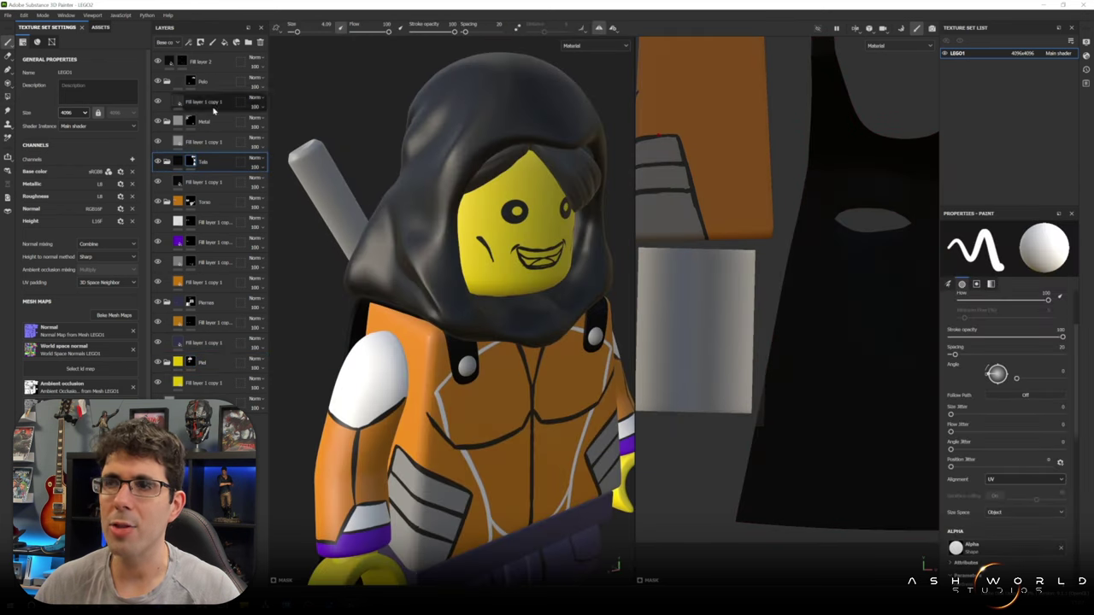
pyautogui.click(201, 182)
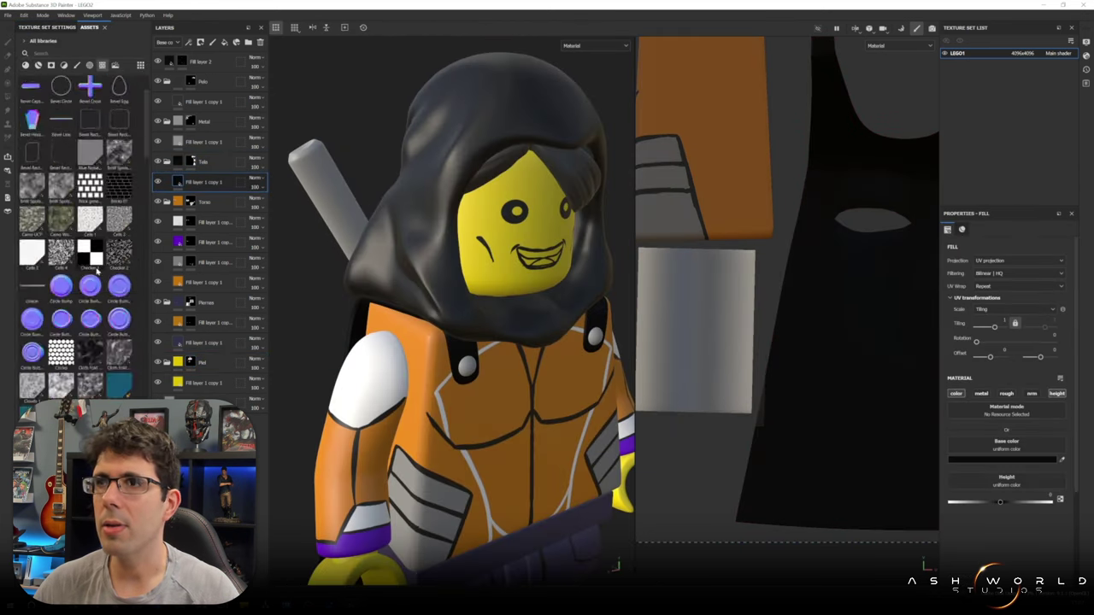
# - Apply Fabric Nylon to the hood fill layer, tiled about 2.29, and inspect the fabric
pyautogui.scroll(3, 76, 220)
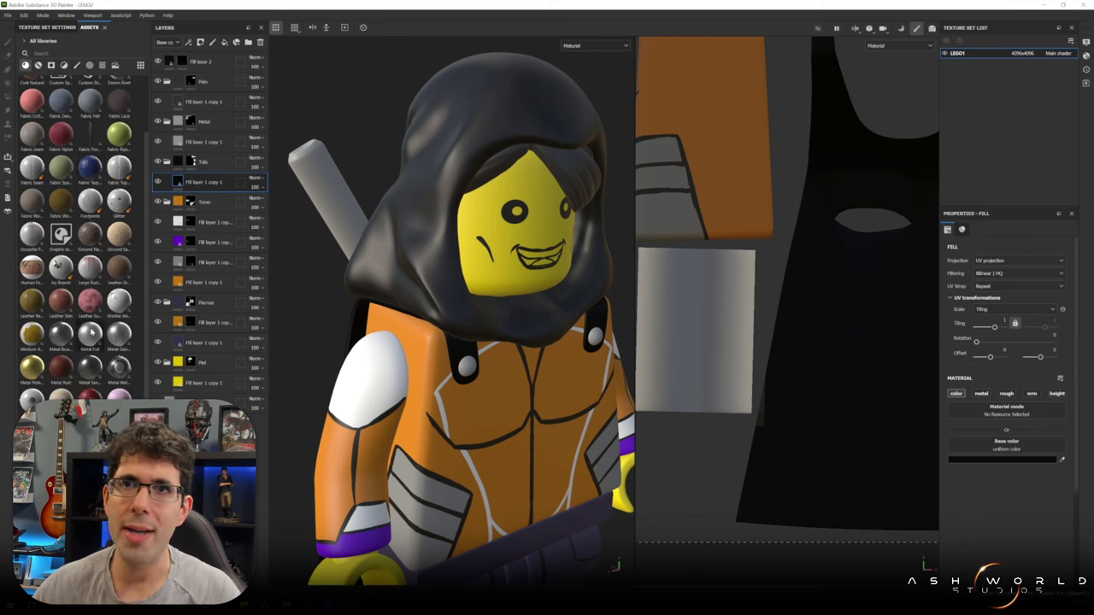
pyautogui.scroll(3, 76, 220)
pyautogui.moveTo(61, 256); pyautogui.dragTo(205, 181)
pyautogui.moveTo(60, 224); pyautogui.dragTo(205, 182)
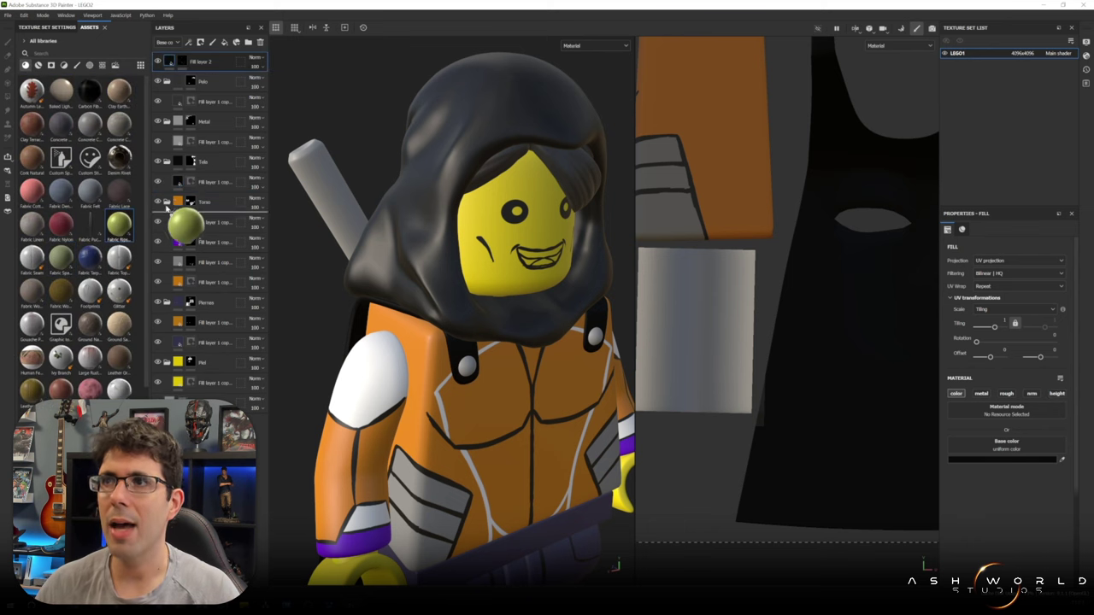
pyautogui.moveTo(358, 282)
pyautogui.keyDown('alt'); pyautogui.mouseDown()
pyautogui.moveTo(325, 287)
pyautogui.moveTo(385, 282)
pyautogui.mouseUp(); pyautogui.keyUp('alt')
pyautogui.scroll(5, 333, 284)
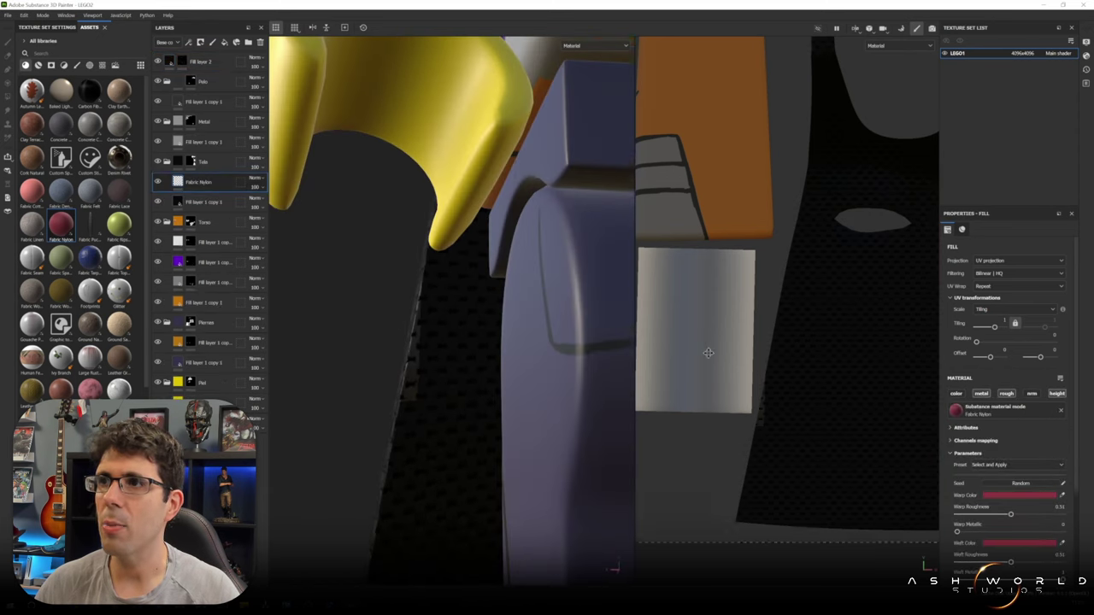
pyautogui.scroll(2, 706, 352)
pyautogui.moveTo(393, 342)
pyautogui.keyDown('alt'); pyautogui.mouseDown()
pyautogui.moveTo(457, 307)
pyautogui.moveTo(478, 309)
pyautogui.mouseUp(); pyautogui.keyUp('alt')
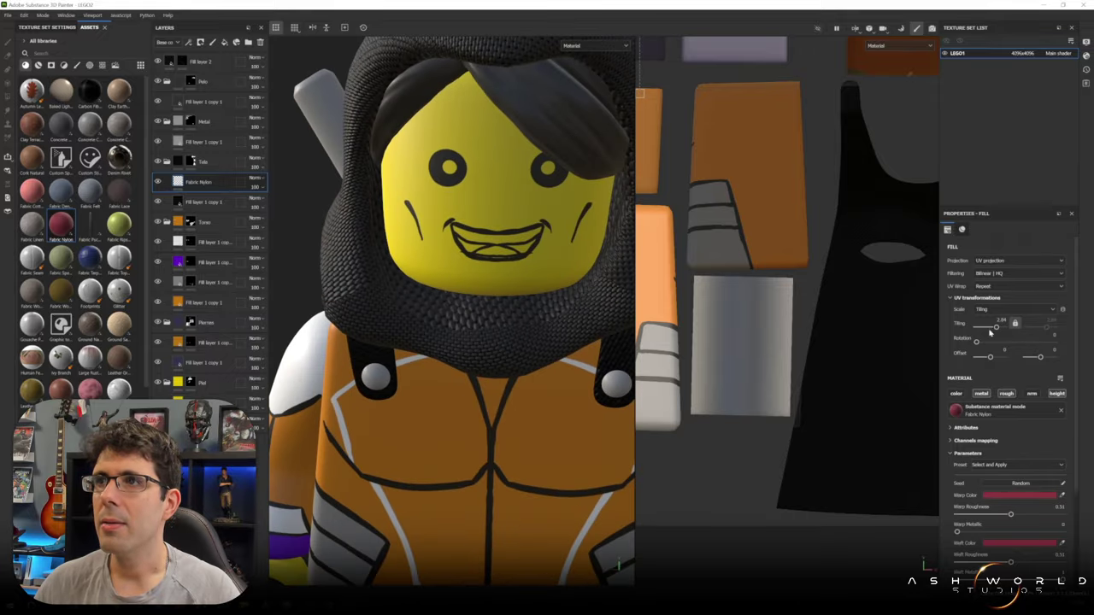
pyautogui.moveTo(991, 329); pyautogui.dragTo(996, 331)
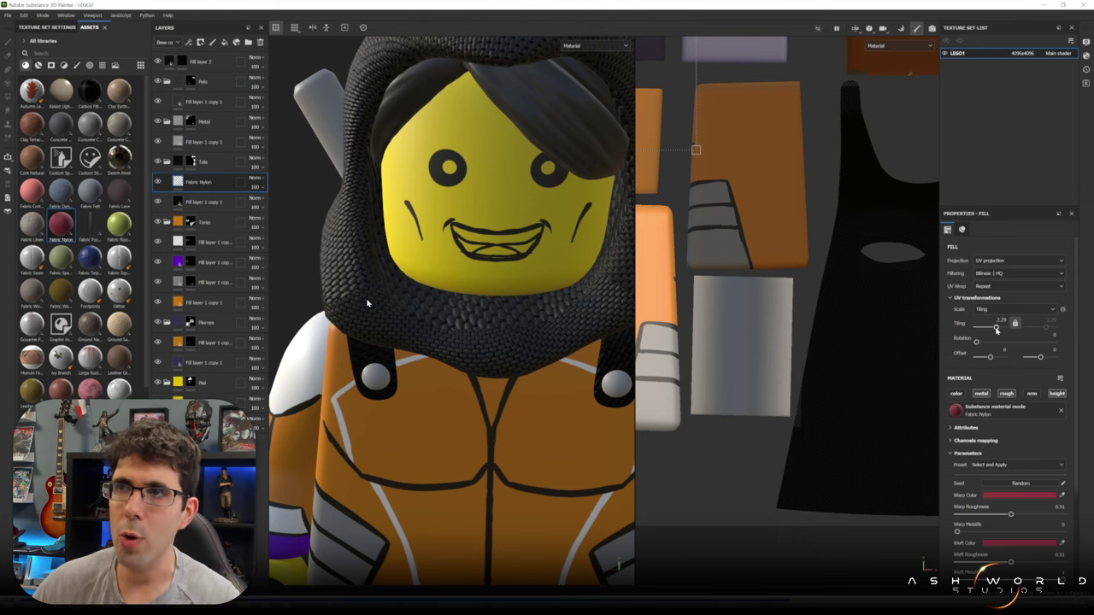
pyautogui.scroll(-2, 995, 330)
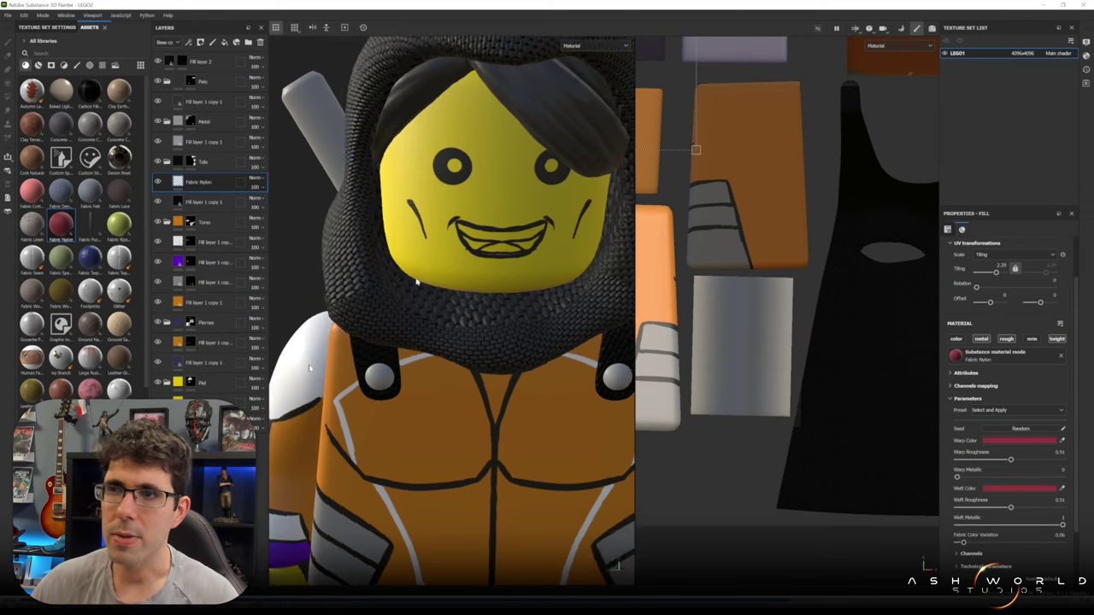
pyautogui.scroll(5, 512, 240)
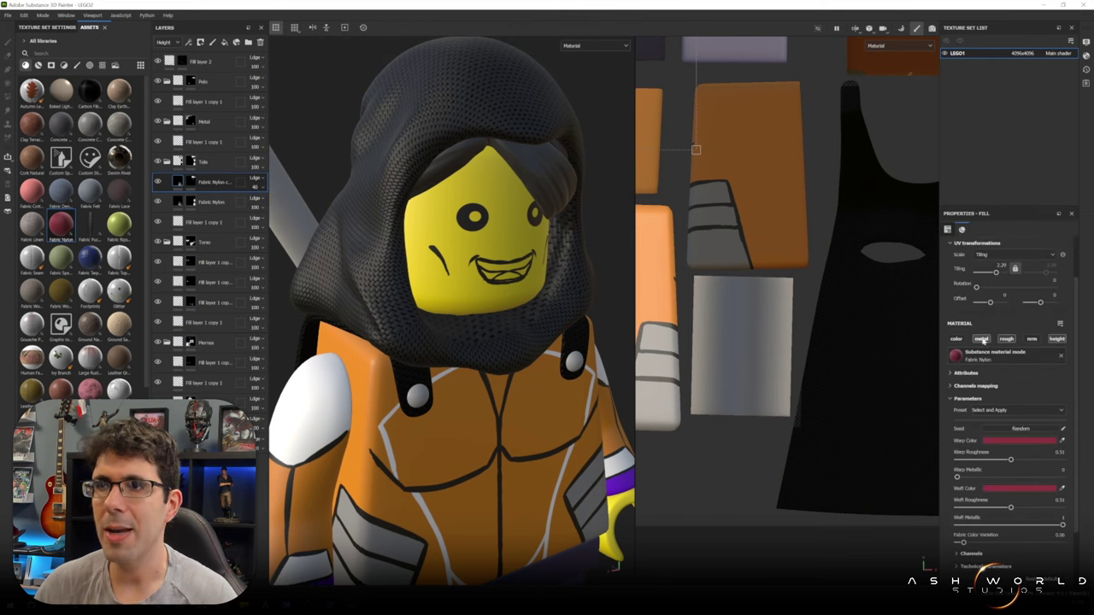
# - Select the Fabric Nylon layer and add a new fill layer above it
pyautogui.click(981, 340)
pyautogui.click(253, 198)
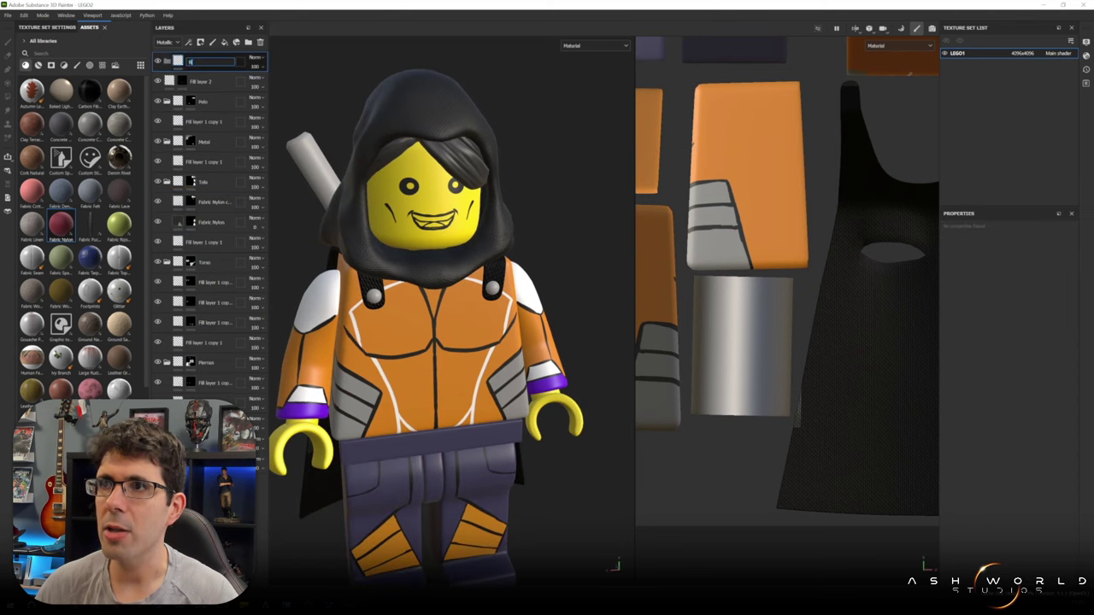
pyautogui.click(224, 42)
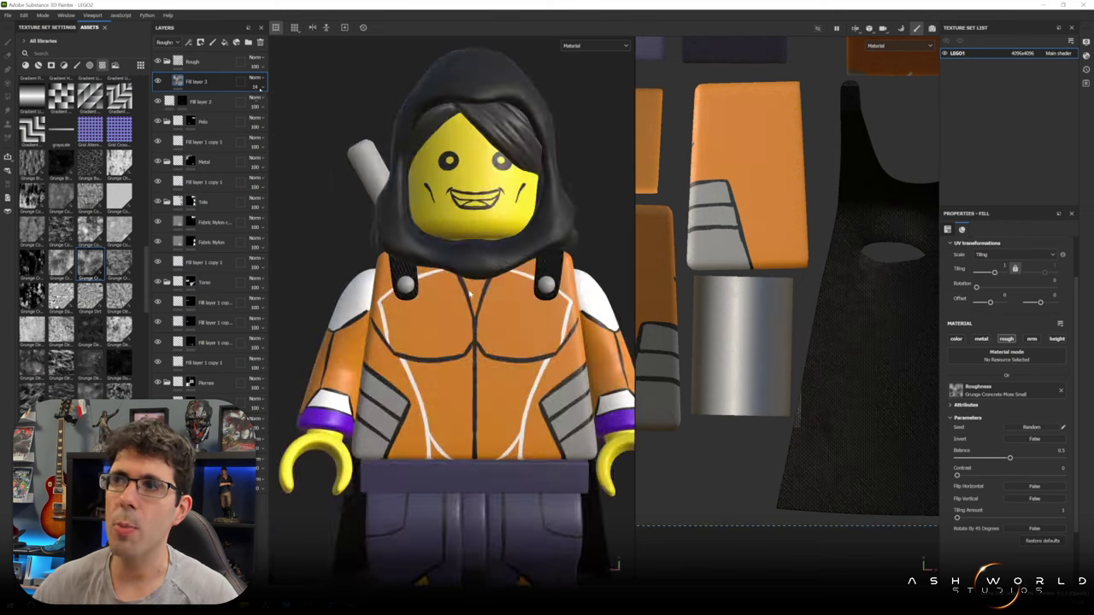
# - Duplicate the new fill layer, set it to Overlay, and turn off its normal and height channels
pyautogui.hotkey('ctrl', 'd')
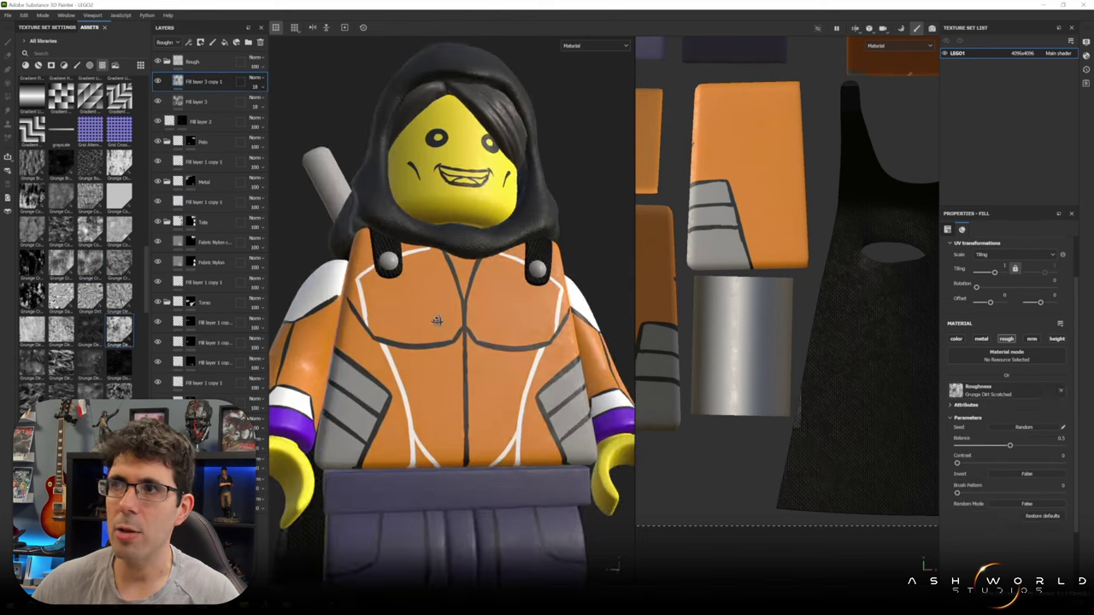
pyautogui.moveTo(437, 320)
pyautogui.keyDown('alt'); pyautogui.mouseDown()
pyautogui.moveTo(399, 367)
pyautogui.moveTo(410, 342)
pyautogui.mouseUp(); pyautogui.keyUp('alt')
pyautogui.click(253, 78)
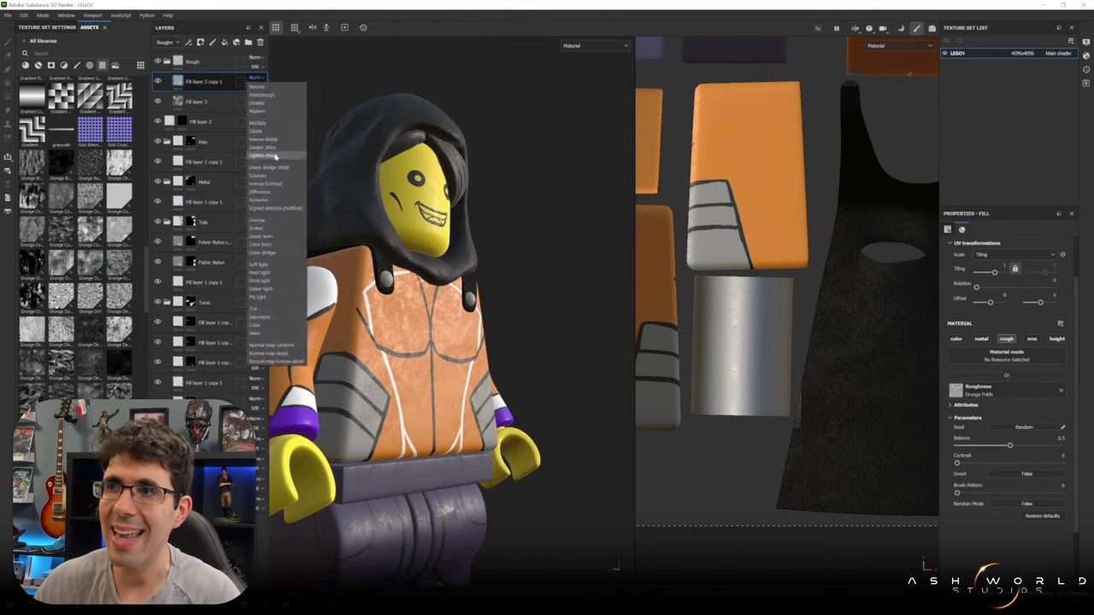
pyautogui.click(274, 221)
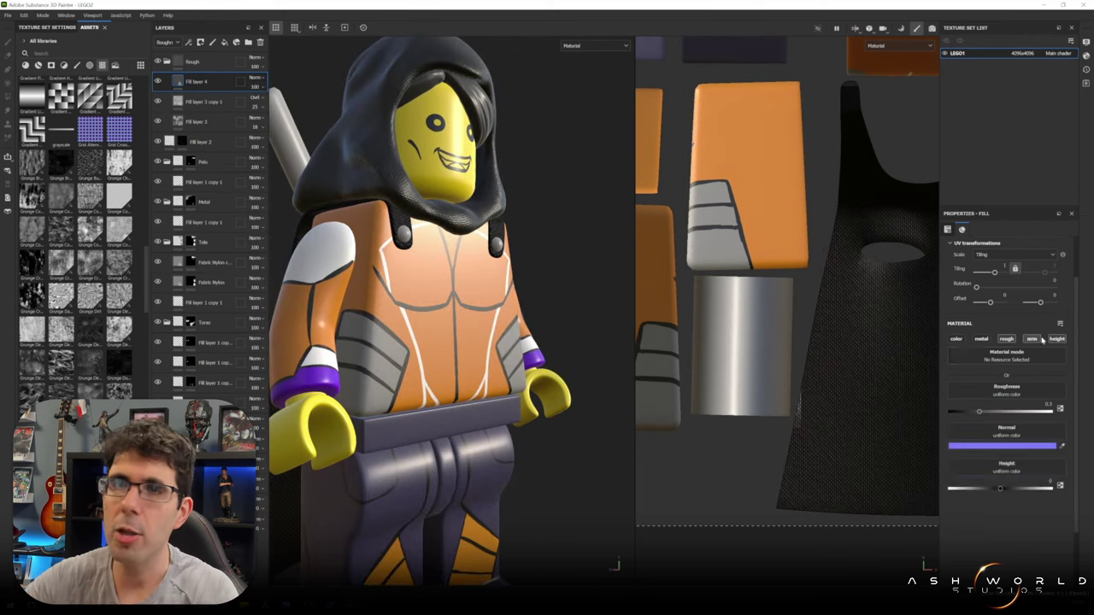
pyautogui.click(1031, 339)
pyautogui.click(1057, 338)
pyautogui.scroll(-5, 77, 240)
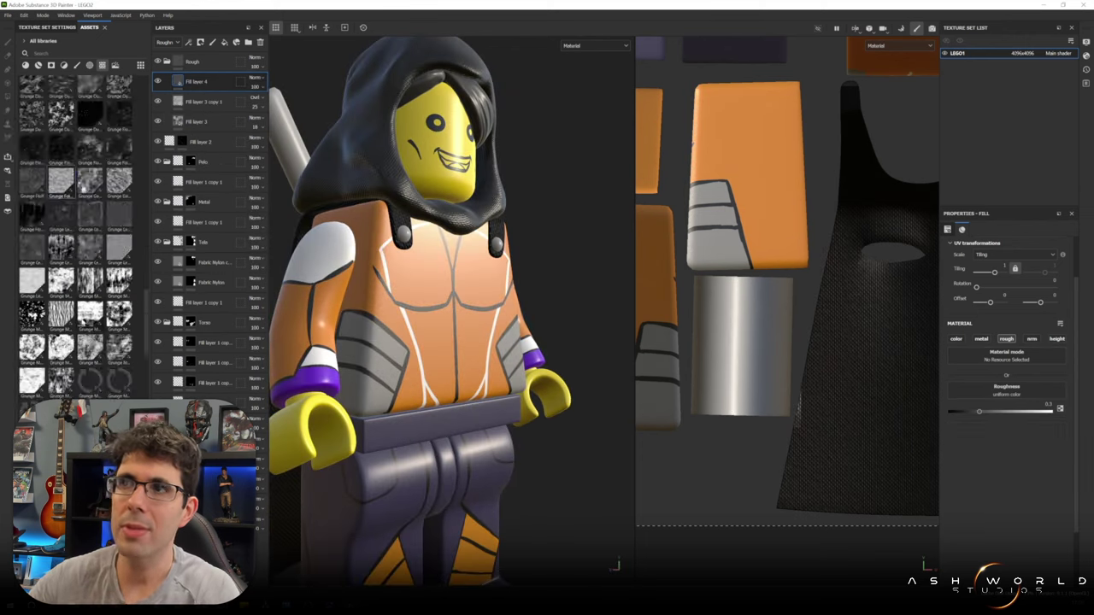
# - Lower Fill layer 4's roughness with Grunge Scratches Rough and Grunge Splashes Dusty masks, then add an AO group with a fill layer
pyautogui.rightClick(180, 88)
pyautogui.click(205, 303)
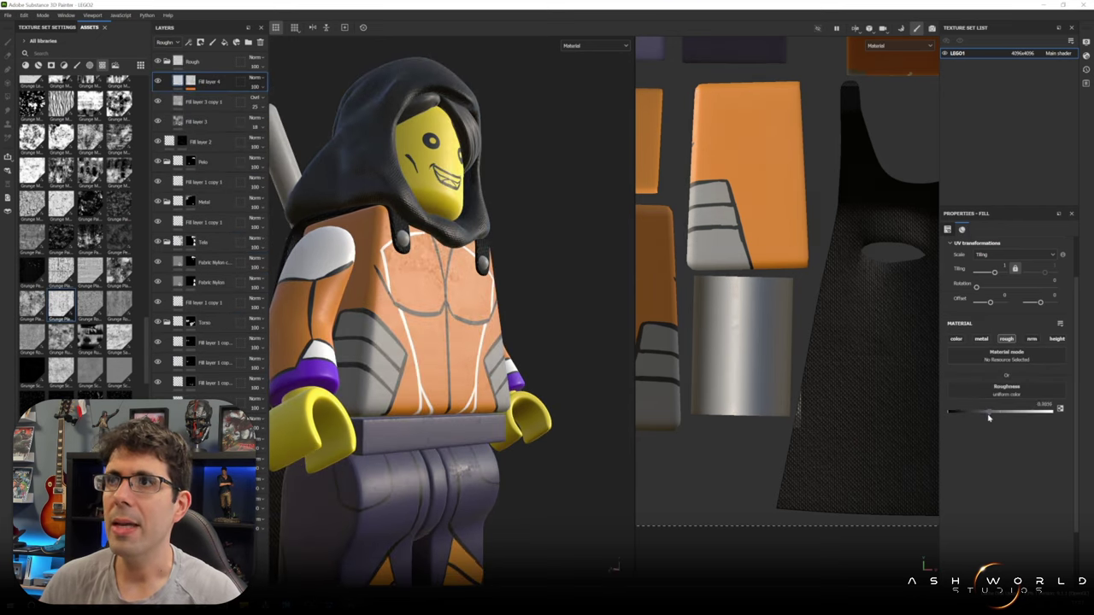
pyautogui.keyDown('alt'); pyautogui.moveTo(439, 370); pyautogui.dragTo(479, 368); pyautogui.keyUp('alt')
pyautogui.moveTo(977, 412); pyautogui.dragTo(972, 415)
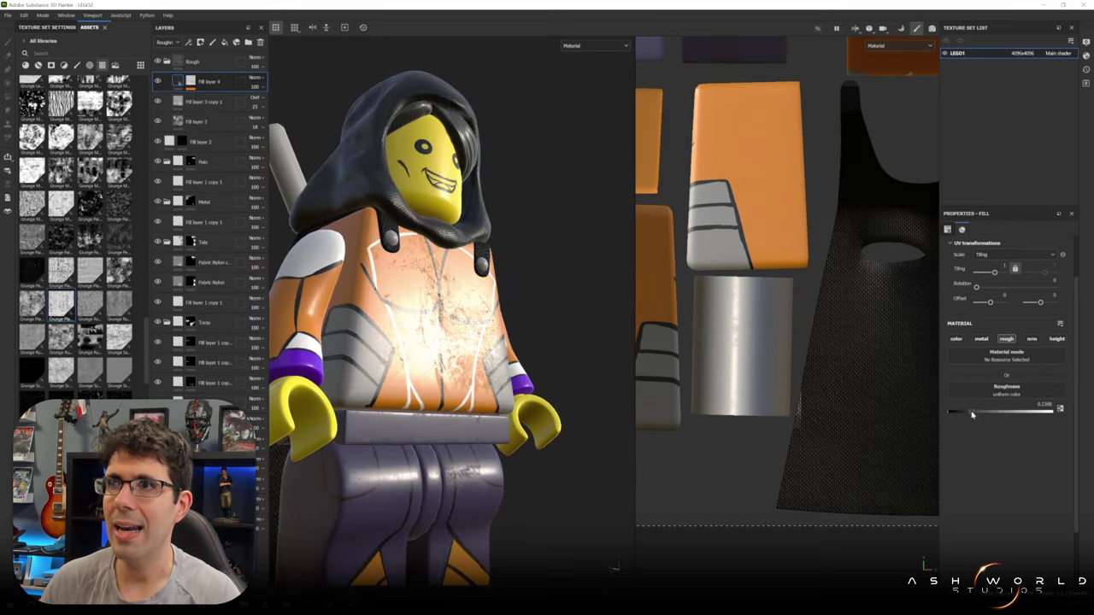
pyautogui.moveTo(102, 329); pyautogui.dragTo(210, 85)
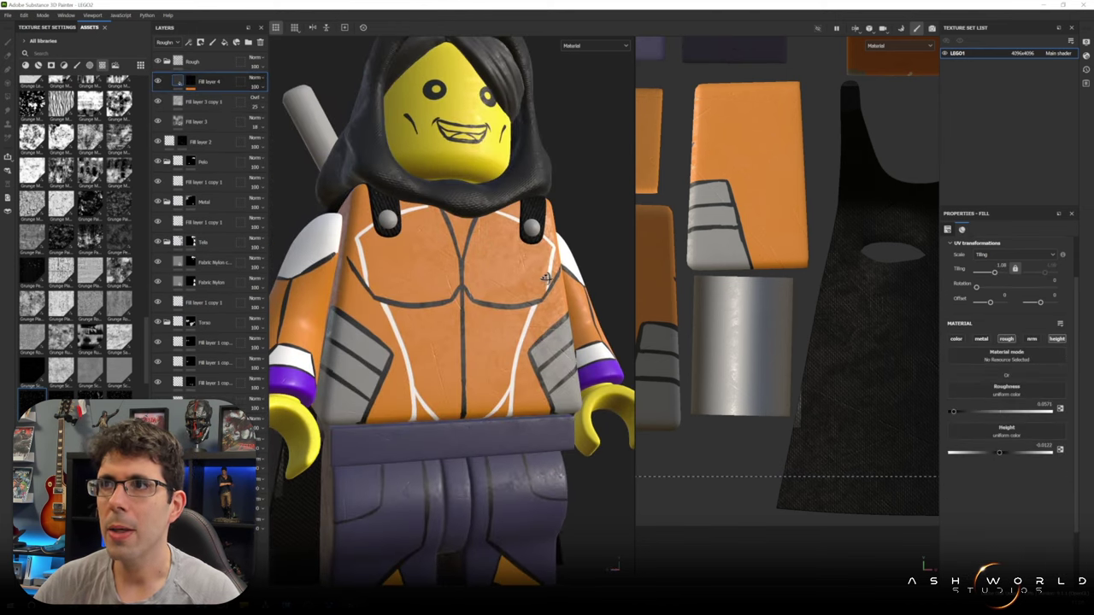
pyautogui.keyDown('alt'); pyautogui.moveTo(545, 278); pyautogui.dragTo(574, 271); pyautogui.keyUp('alt')
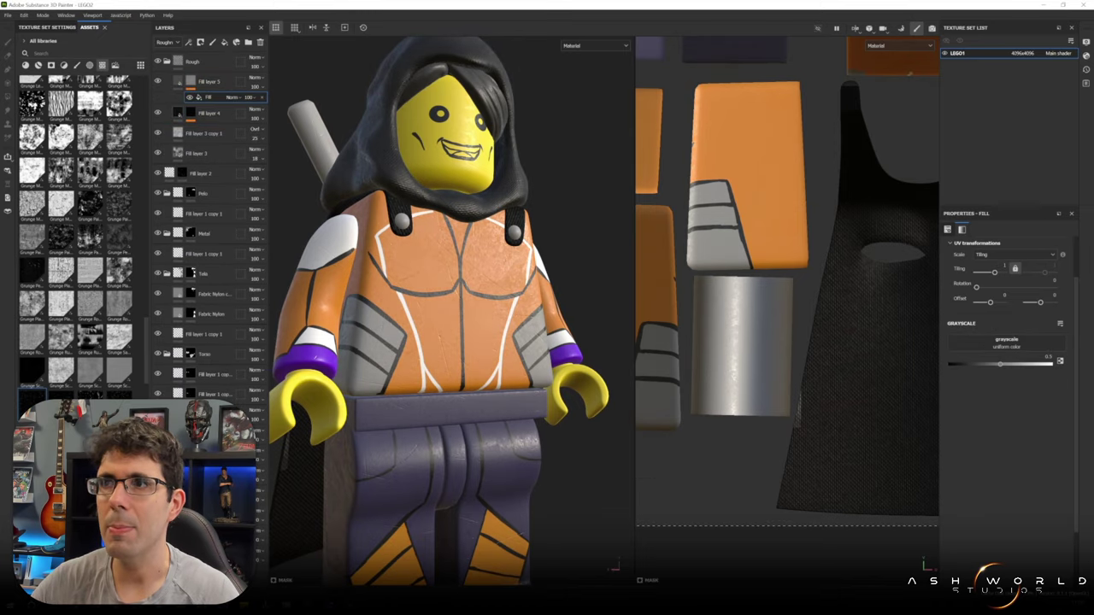
pyautogui.moveTo(994, 272); pyautogui.dragTo(997, 273)
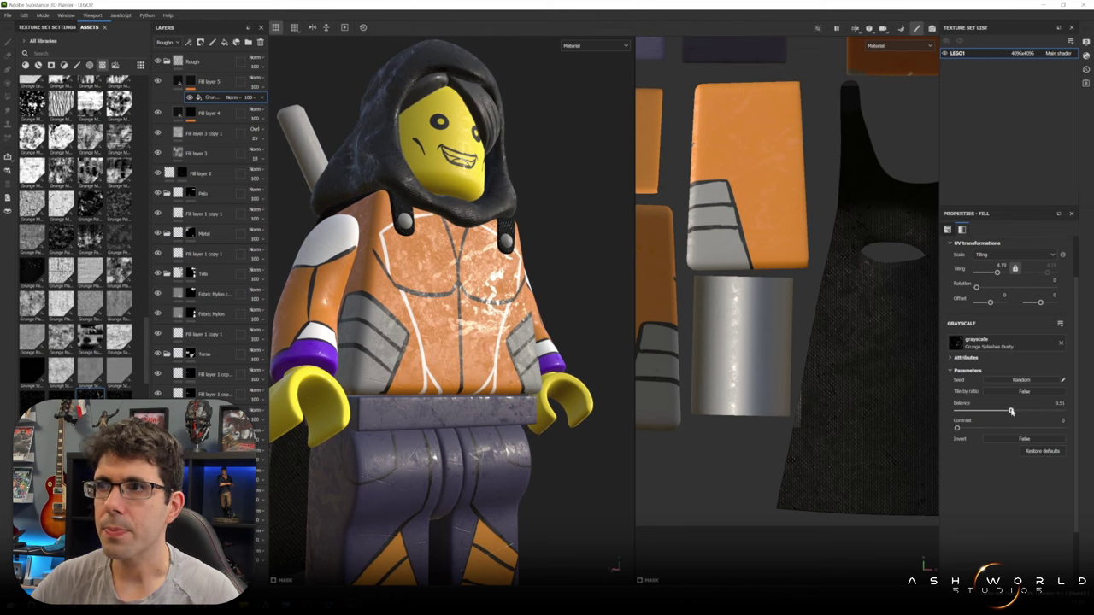
pyautogui.keyDown('alt'); pyautogui.moveTo(333, 212); pyautogui.dragTo(476, 255); pyautogui.keyUp('alt')
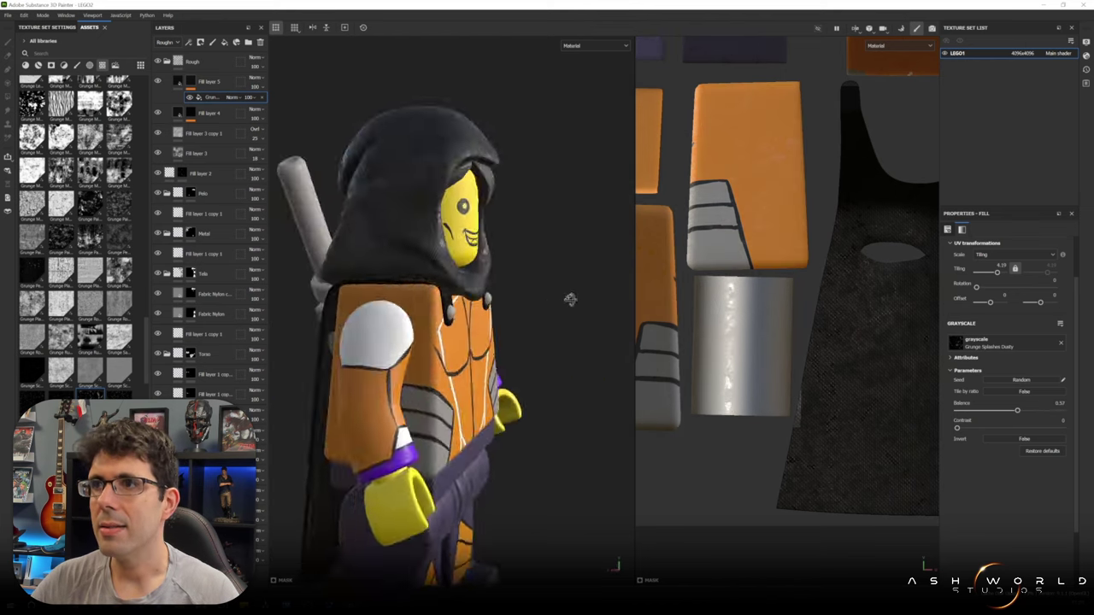
pyautogui.click(224, 42)
pyautogui.click(224, 42)
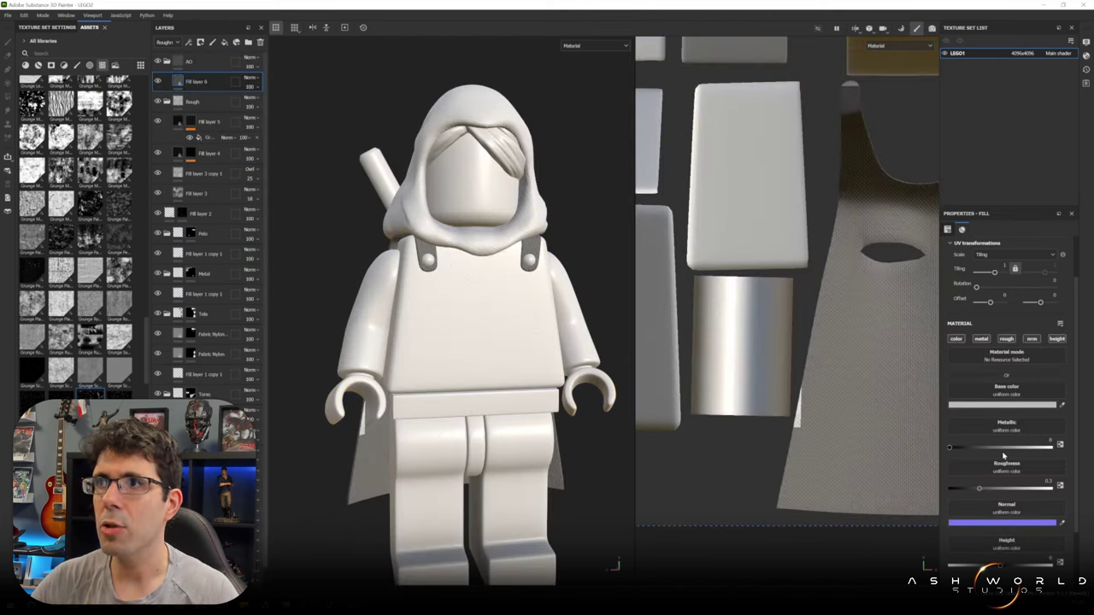
# - Mask Fill layer 6 with an inverted Ambient Occlusion generator, blur about 3.6, balance about 0.31
pyautogui.rightClick(196, 81)
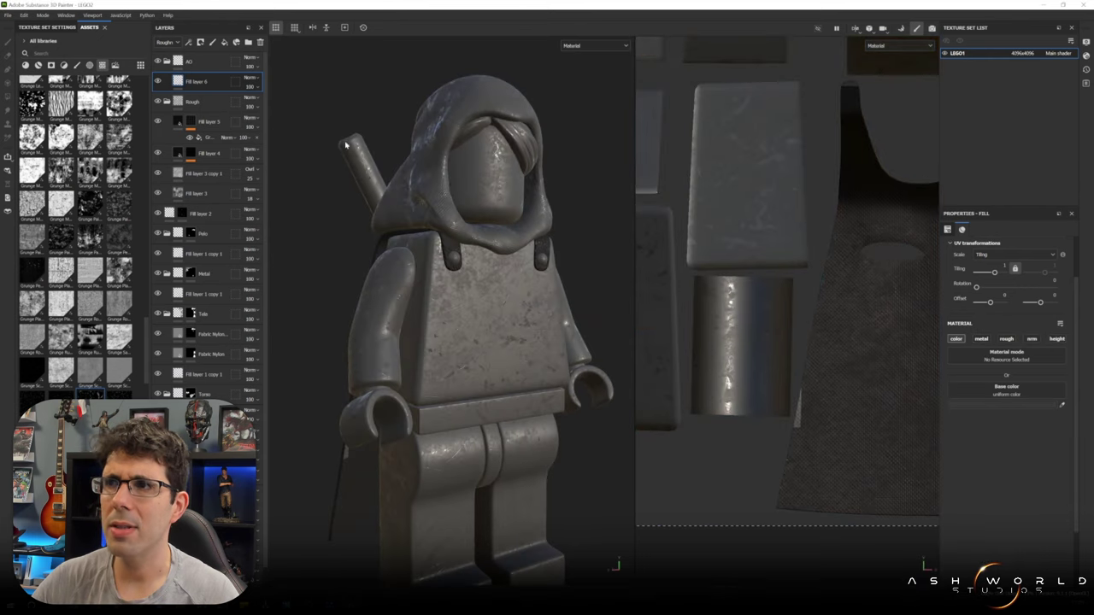
pyautogui.click(210, 85)
pyautogui.click(212, 42)
pyautogui.click(962, 338)
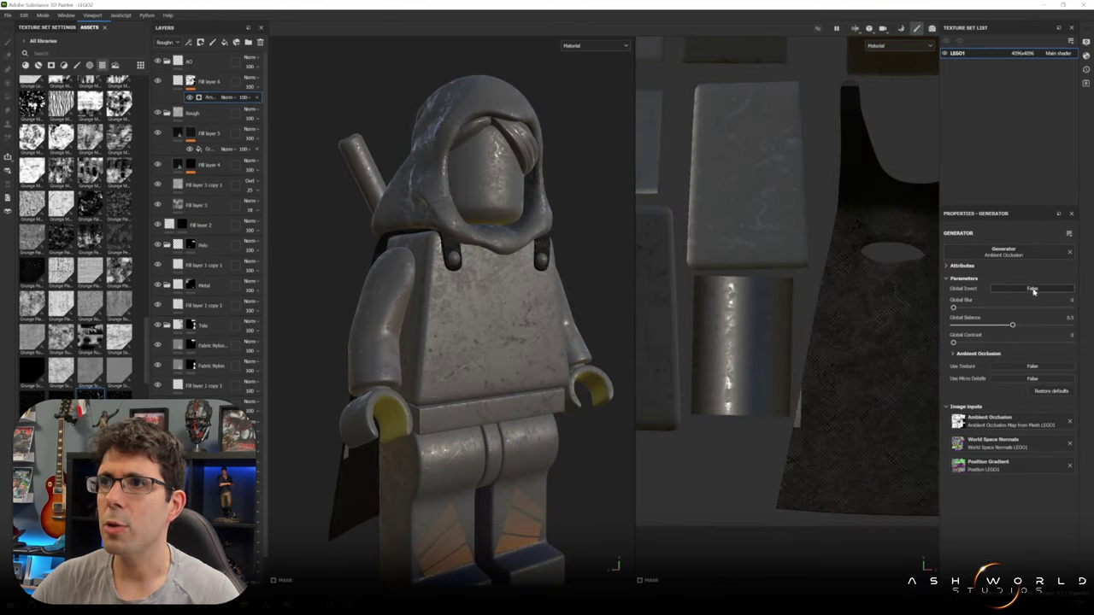
pyautogui.click(1032, 289)
pyautogui.moveTo(1011, 325); pyautogui.dragTo(981, 325)
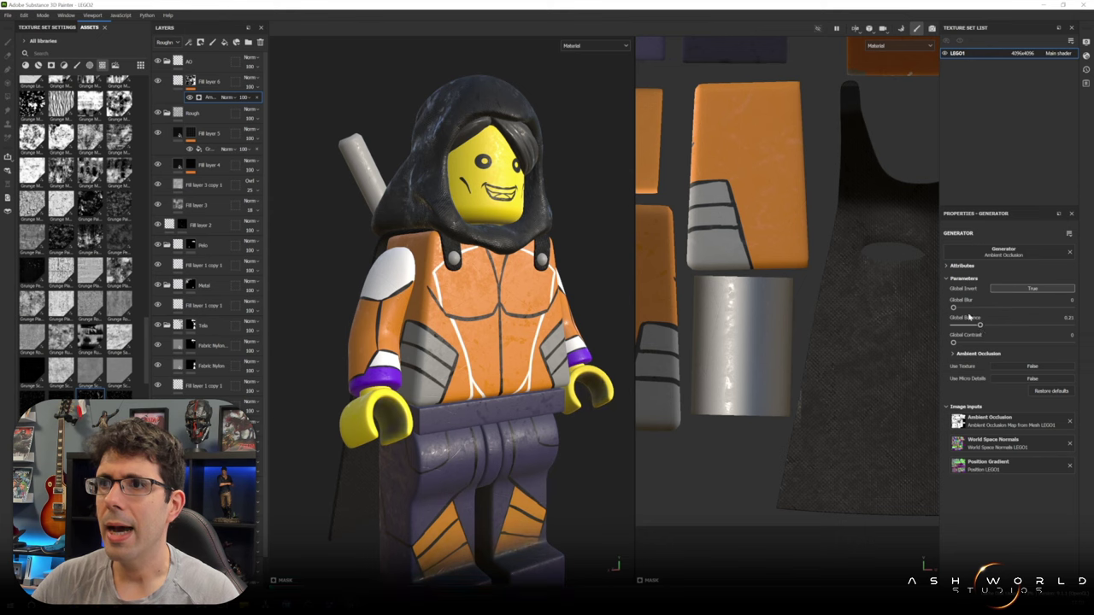
pyautogui.moveTo(953, 307)
pyautogui.mouseDown()
pyautogui.moveTo(1003, 307)
pyautogui.moveTo(980, 308)
pyautogui.mouseUp()
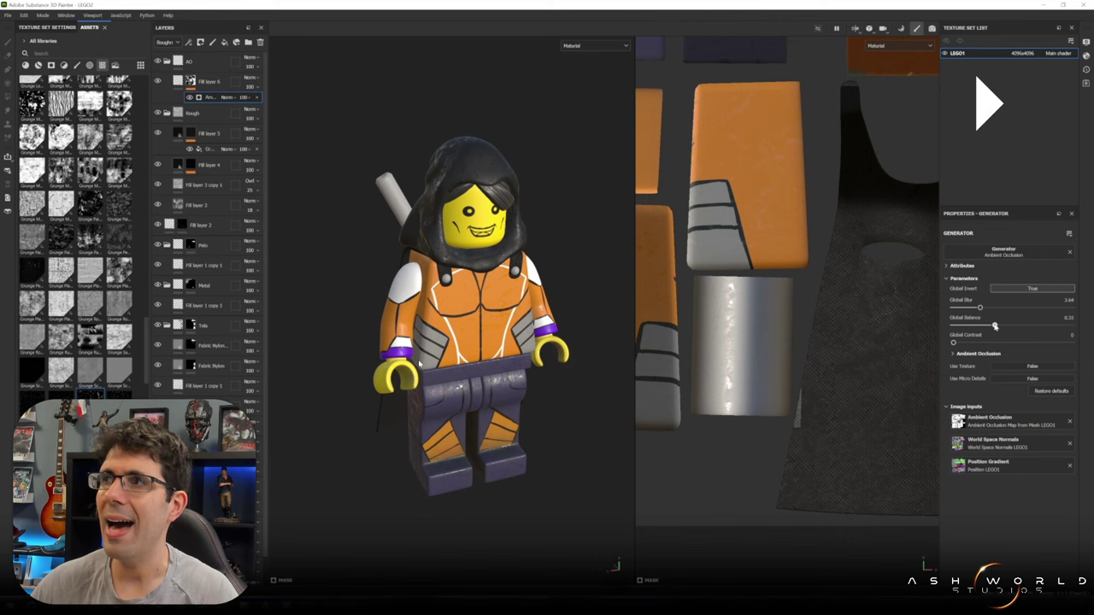
pyautogui.keyDown('alt'); pyautogui.moveTo(418, 366); pyautogui.dragTo(411, 386); pyautogui.keyUp('alt')
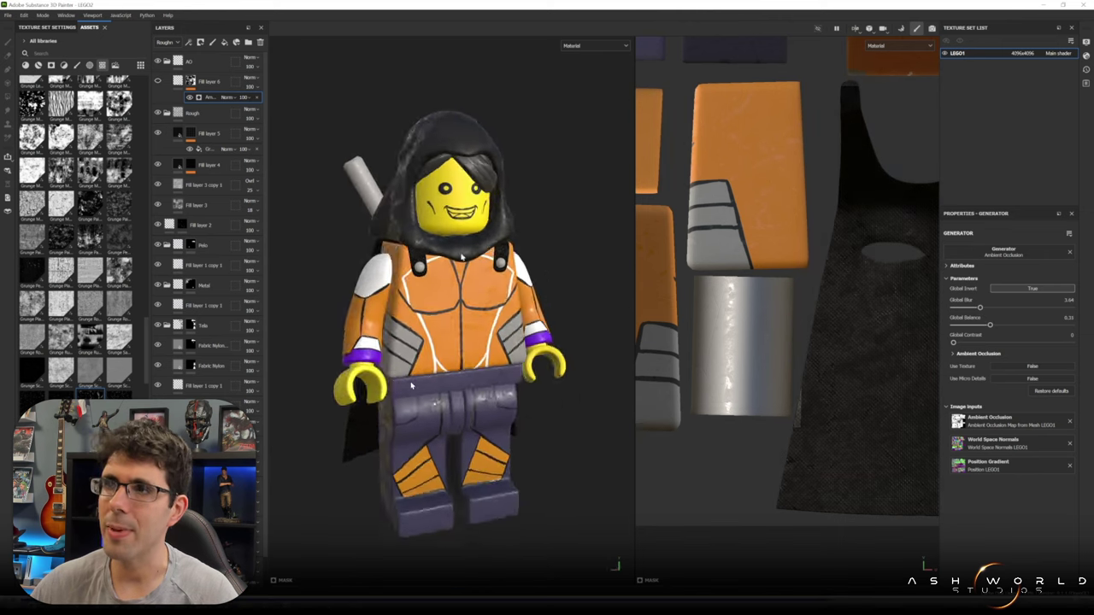
# - Make the face fill layer's base colour a more saturated orange-yellow
pyautogui.scroll(2, 411, 386)
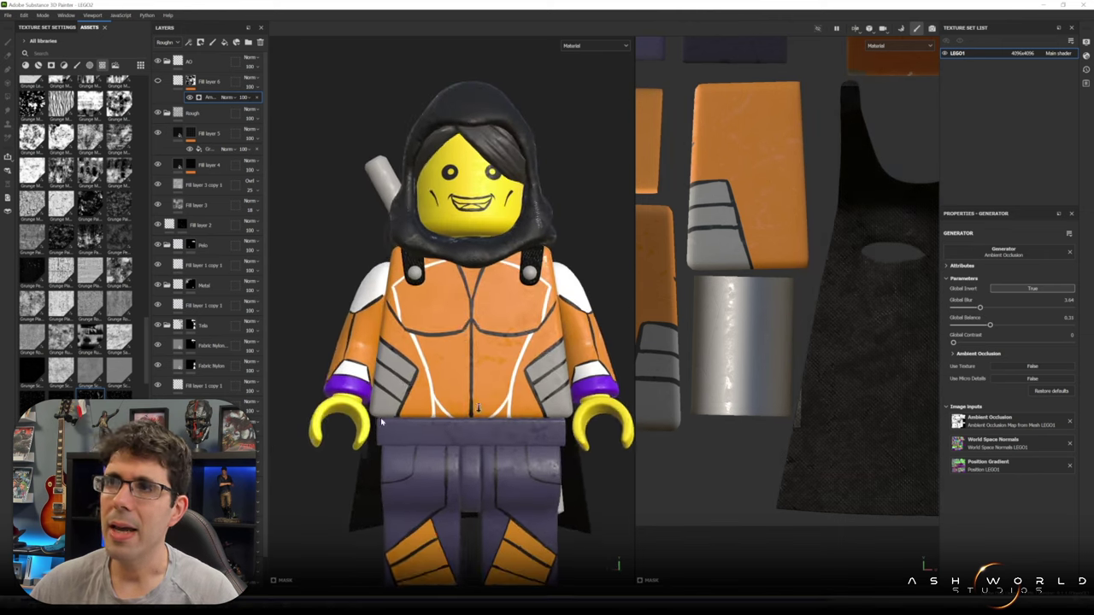
pyautogui.scroll(2, 411, 387)
pyautogui.scroll(2, 411, 386)
pyautogui.scroll(2, 411, 386)
pyautogui.click(191, 80)
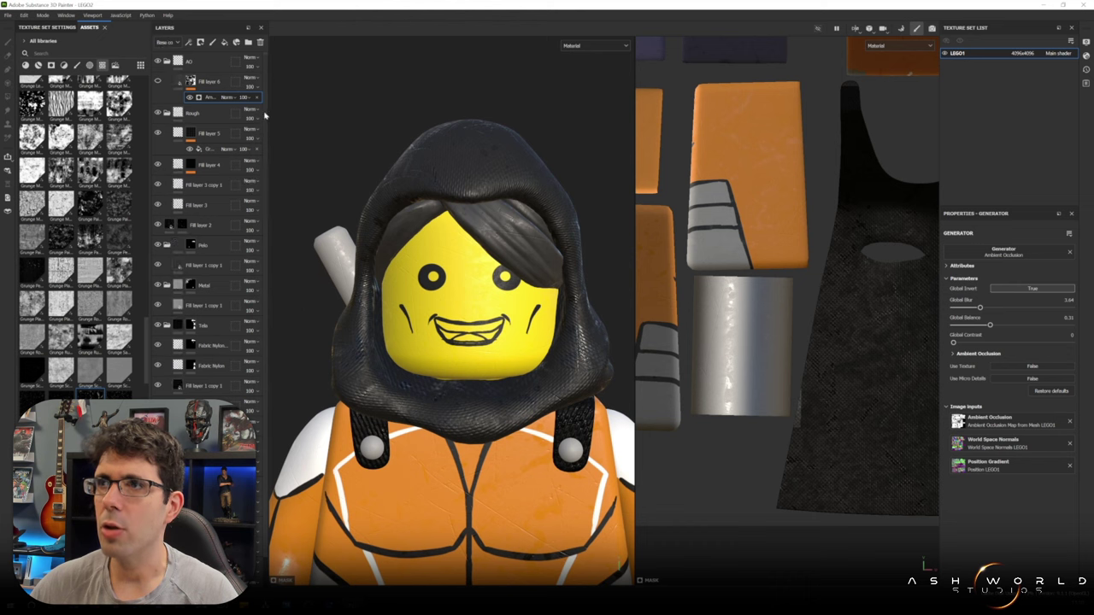
pyautogui.scroll(-2, 206, 231)
pyautogui.click(1001, 404)
pyautogui.click(970, 478)
pyautogui.moveTo(971, 478); pyautogui.dragTo(978, 469)
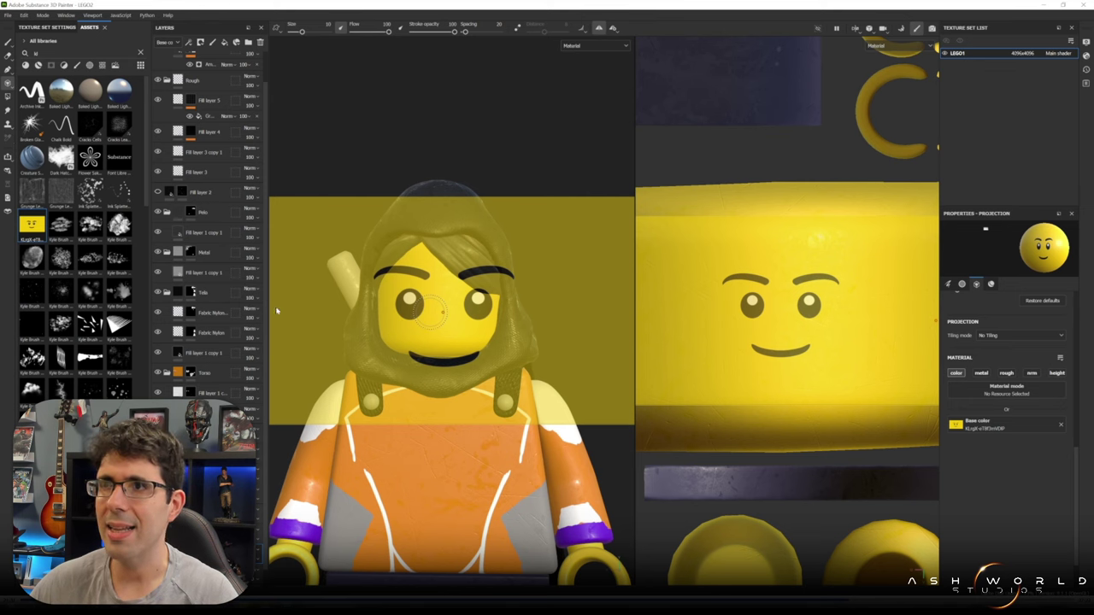
# - Frame the whole minifigure, show flat base colours, and open the fill layer's base colour
pyautogui.scroll(3, 279, 323)
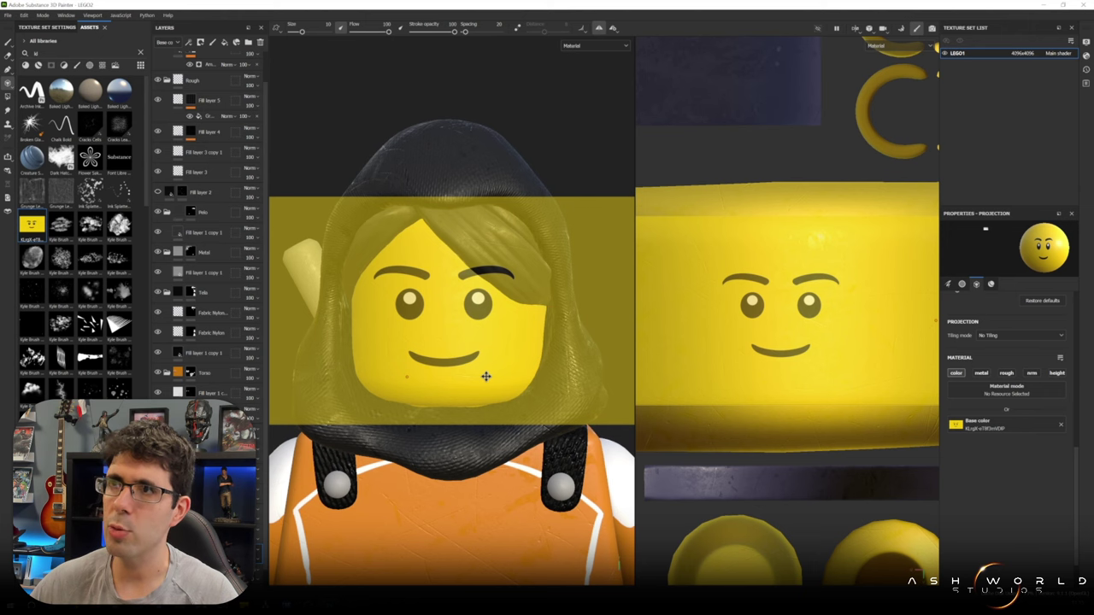
pyautogui.press('1')
pyautogui.scroll(-3, 416, 169)
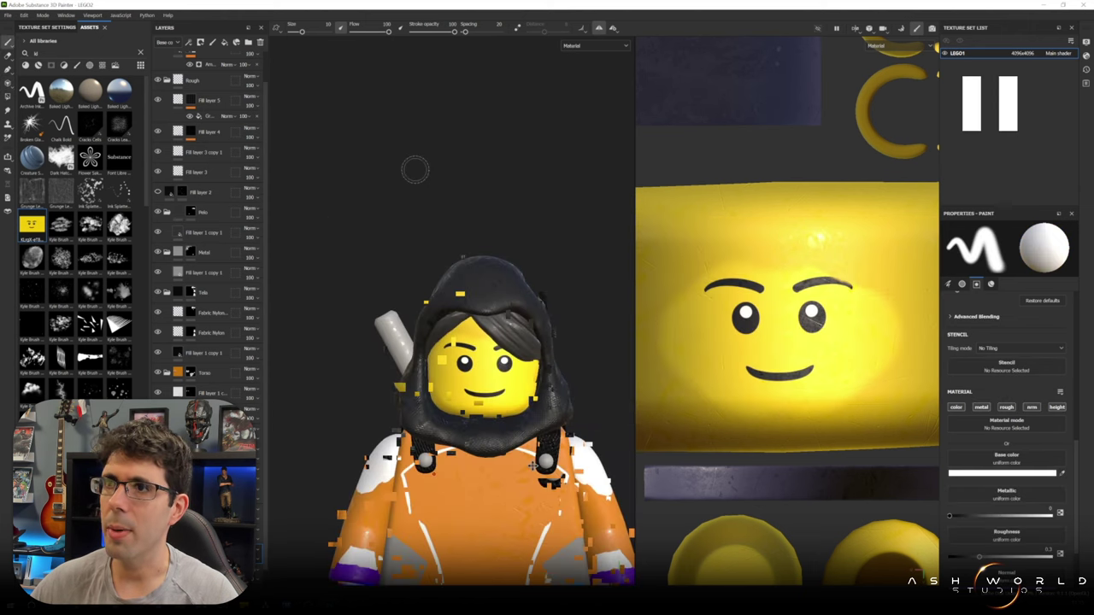
pyautogui.press('f')
pyautogui.press('c')
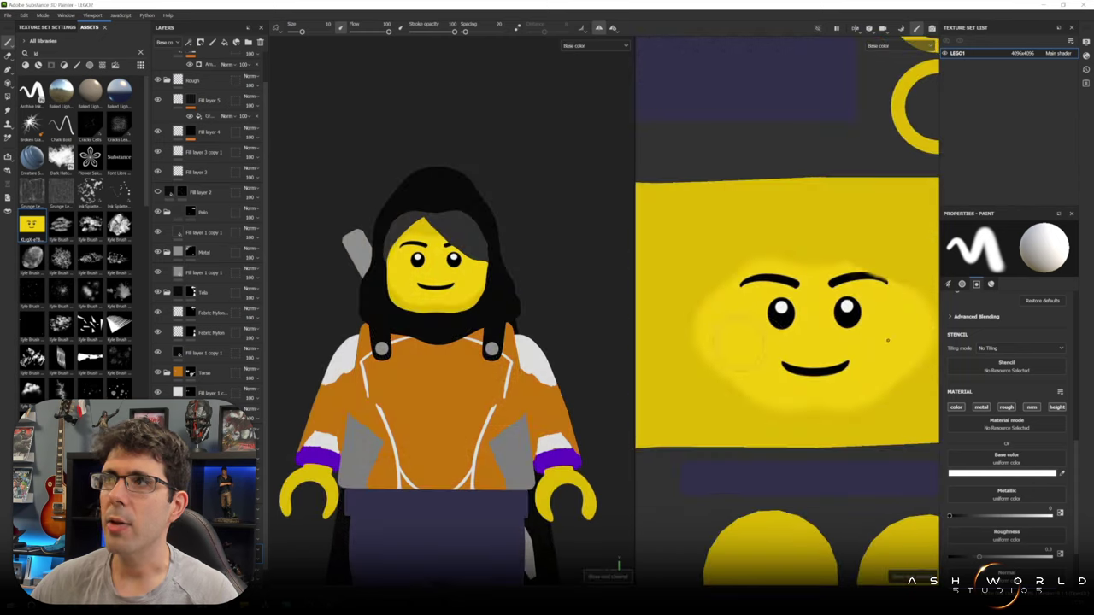
pyautogui.press('4')
pyautogui.click(974, 404)
# - Sample the head's yellow as the fill colour, then zoom and orbit to inspect the face
pyautogui.click(758, 340)
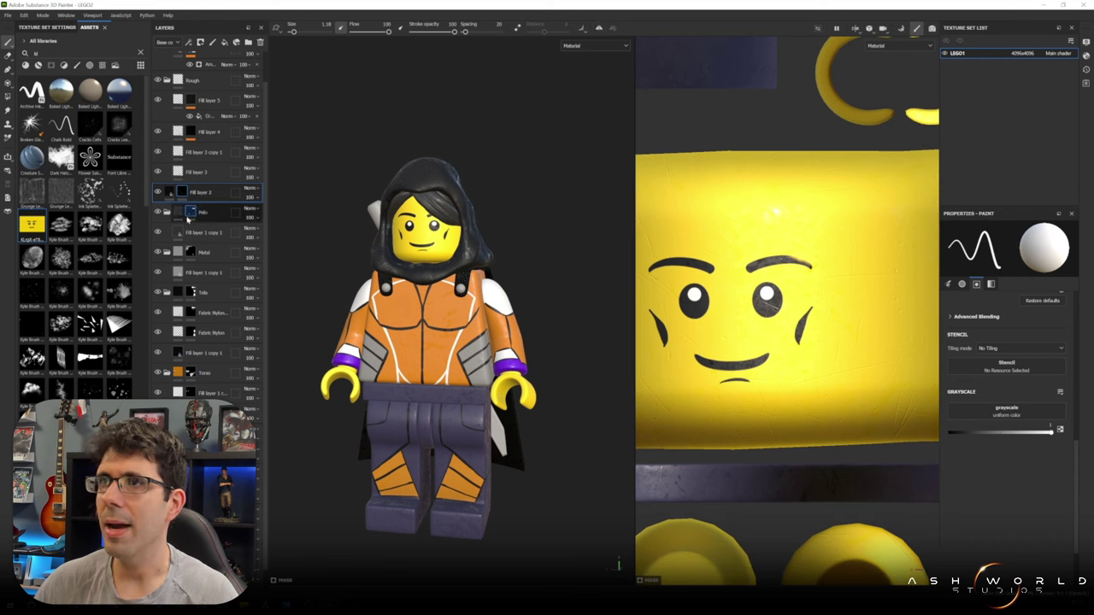
pyautogui.scroll(3, 505, 346)
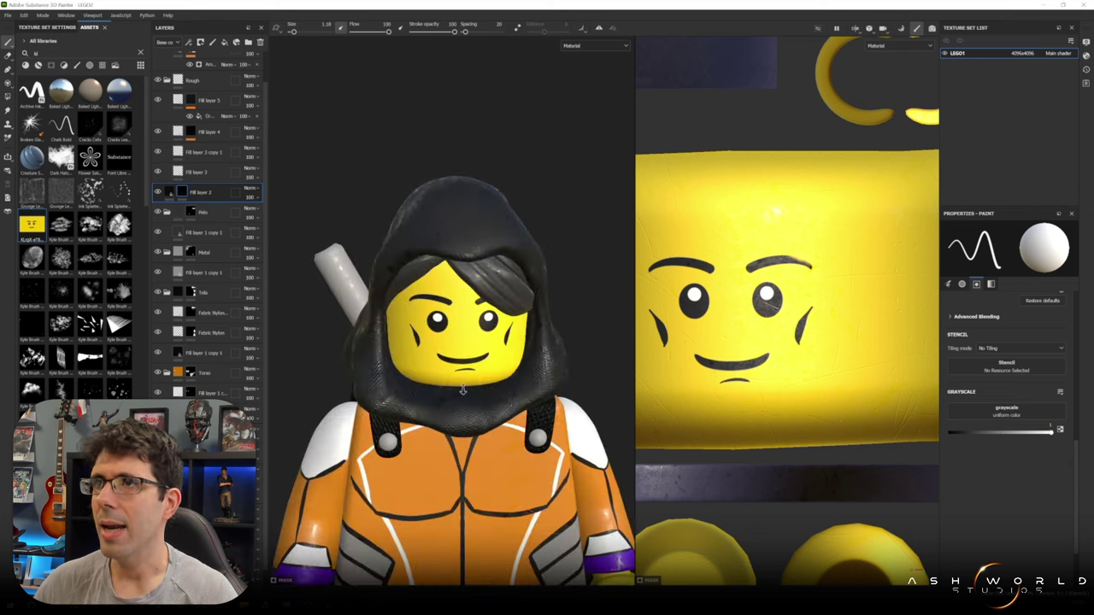
pyautogui.scroll(3, 504, 346)
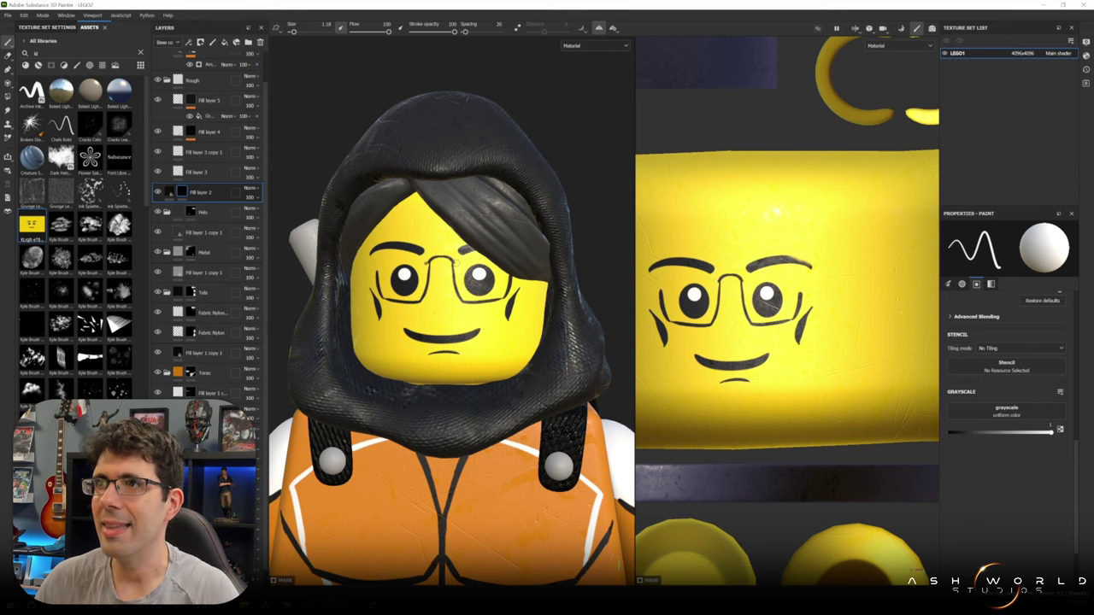
pyautogui.keyDown('alt'); pyautogui.moveTo(440, 260); pyautogui.dragTo(359, 262); pyautogui.keyUp('alt')
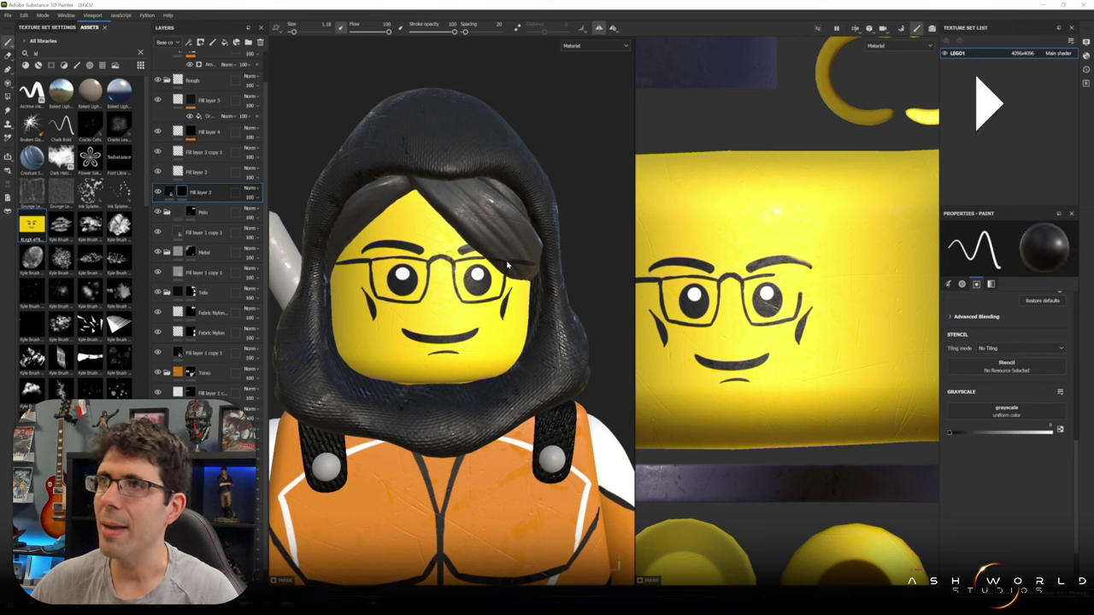
pyautogui.keyDown('alt'); pyautogui.moveTo(526, 275); pyautogui.dragTo(529, 282); pyautogui.keyUp('alt')
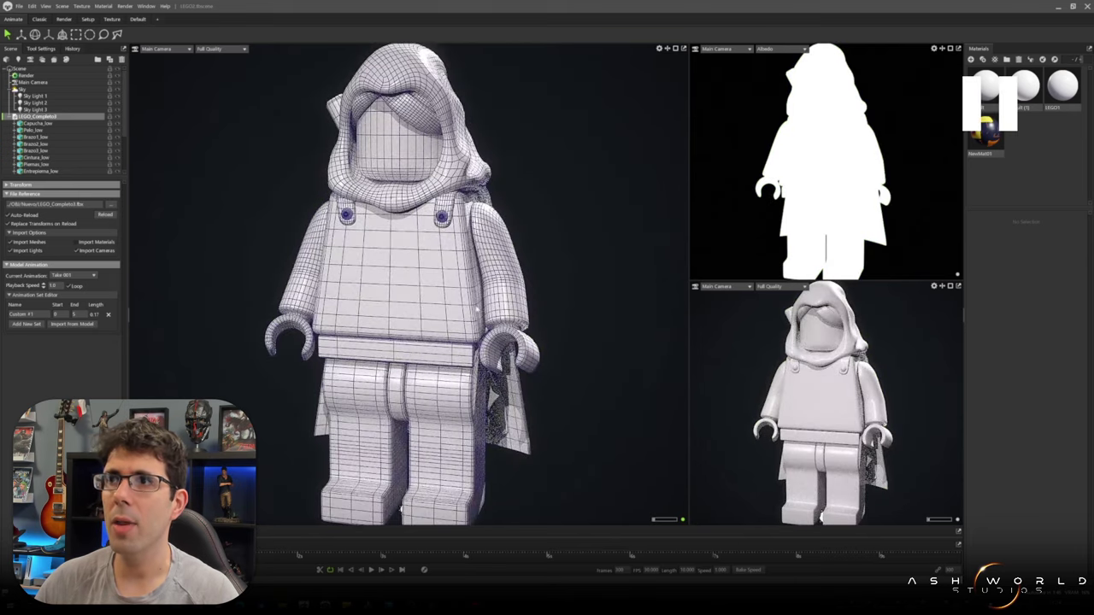
# - Turn on occlusion in the material and add a turntable to the LEGO_Completo model
pyautogui.click(1072, 464)
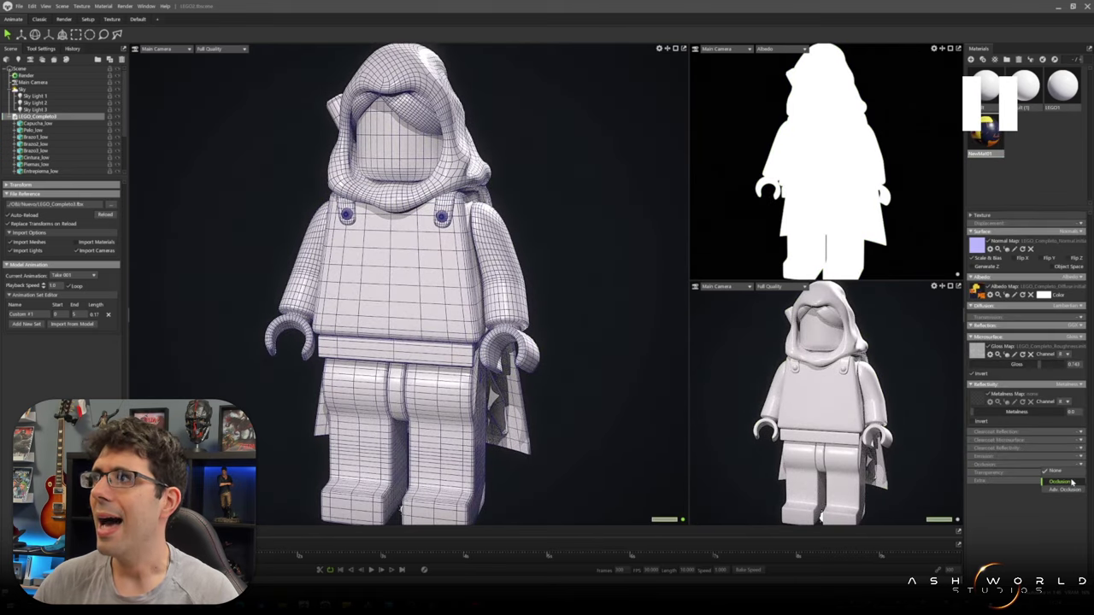
pyautogui.click(1068, 482)
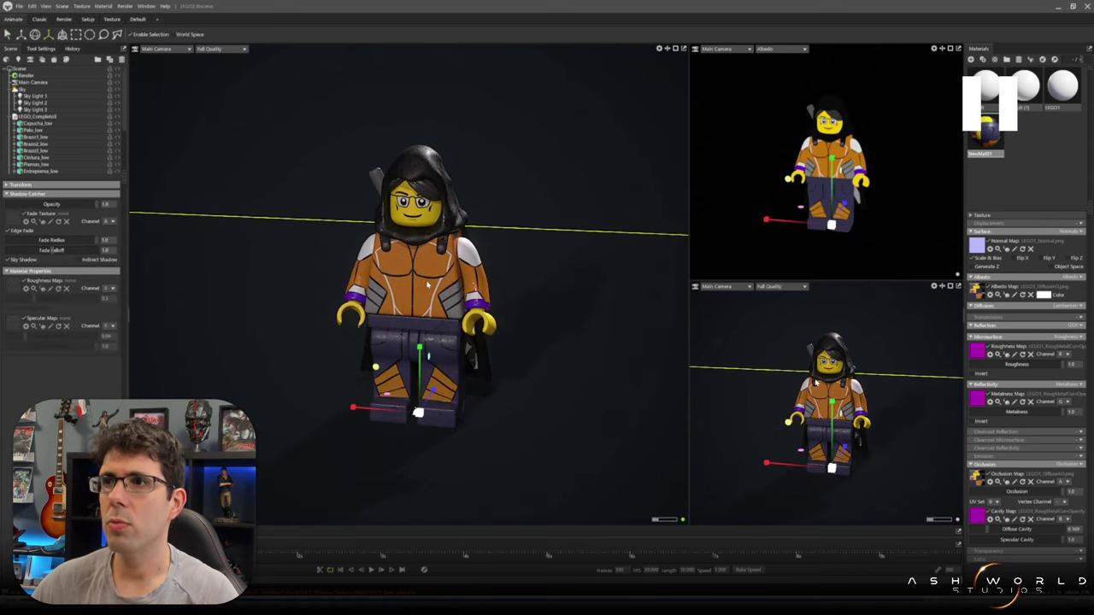
pyautogui.click(457, 402)
pyautogui.click(61, 6)
pyautogui.click(170, 60)
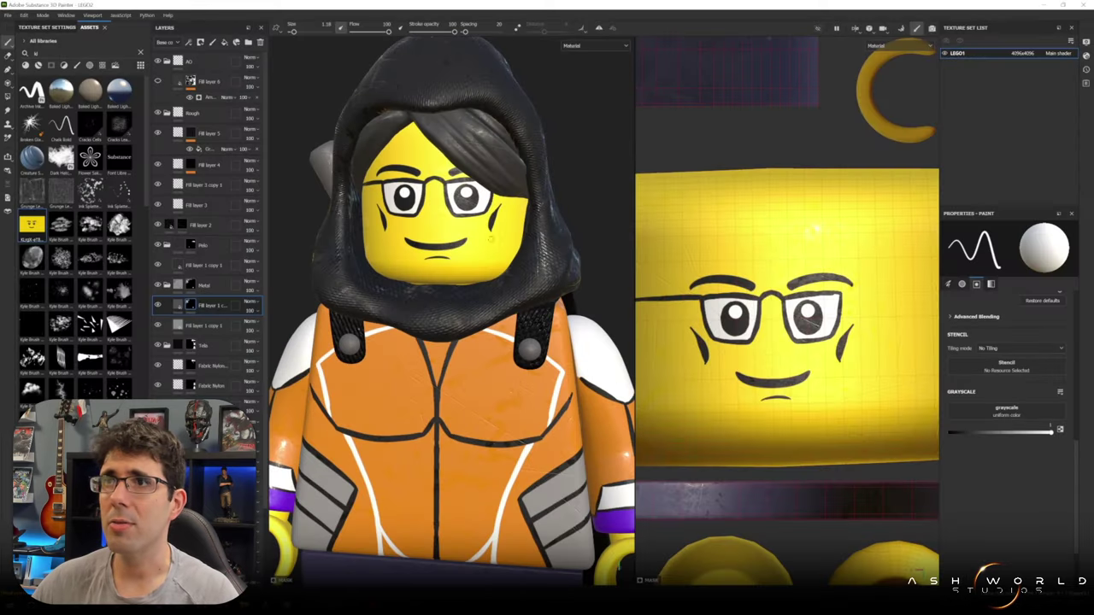
# - Duplicate the hair fill layer, recolour the copy, and add an Ambient Occlusion generator to its mask
pyautogui.click(209, 265)
pyautogui.click(1007, 389)
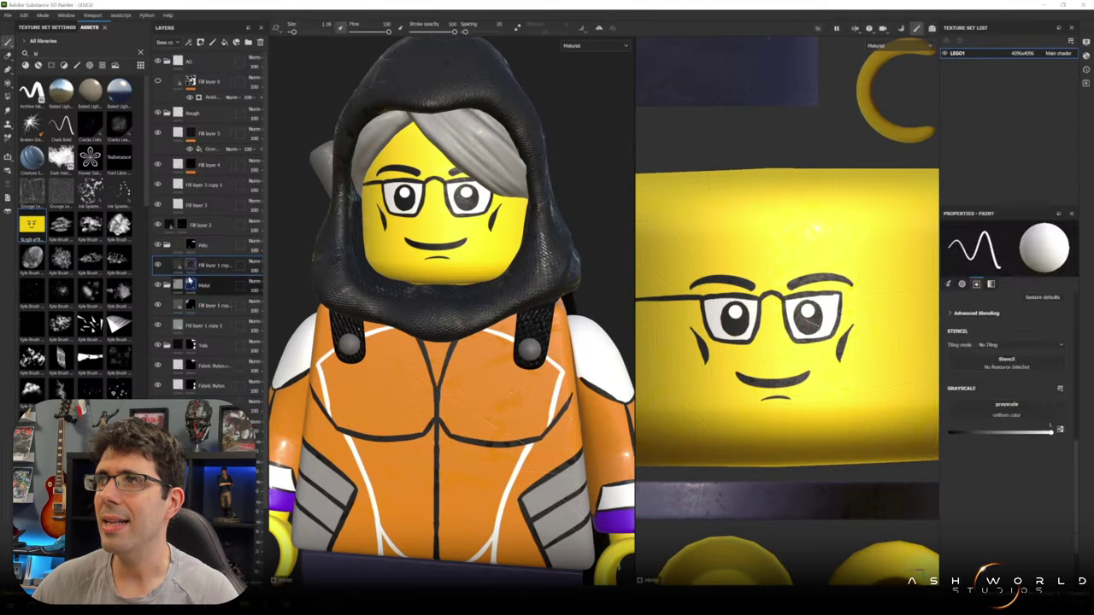
pyautogui.click(156, 264)
pyautogui.hotkey('ctrl', 'd')
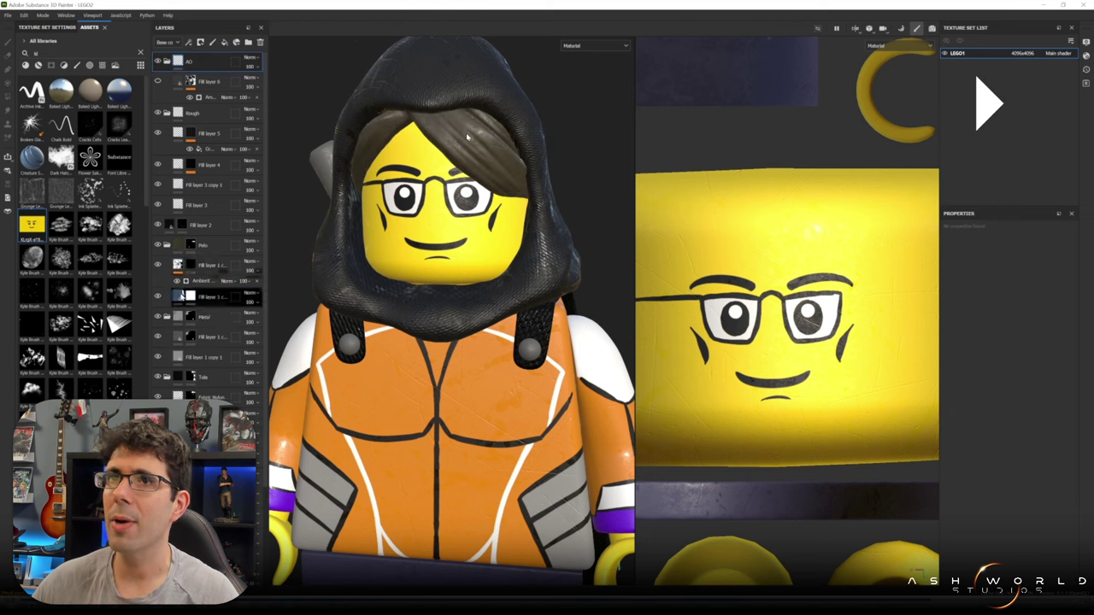
pyautogui.click(231, 238)
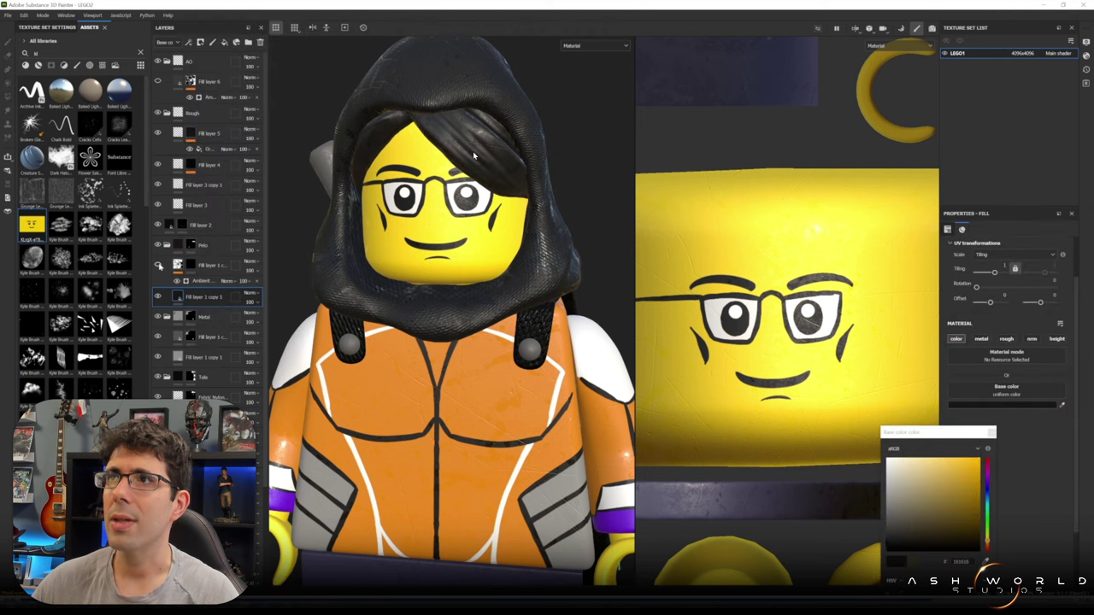
pyautogui.press('c')
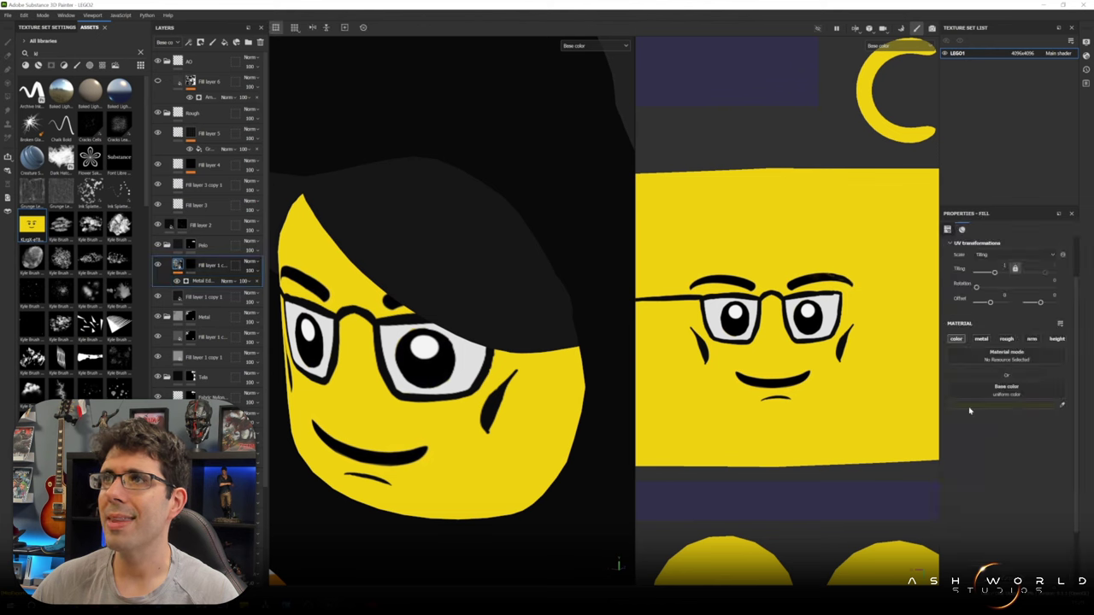
pyautogui.click(969, 408)
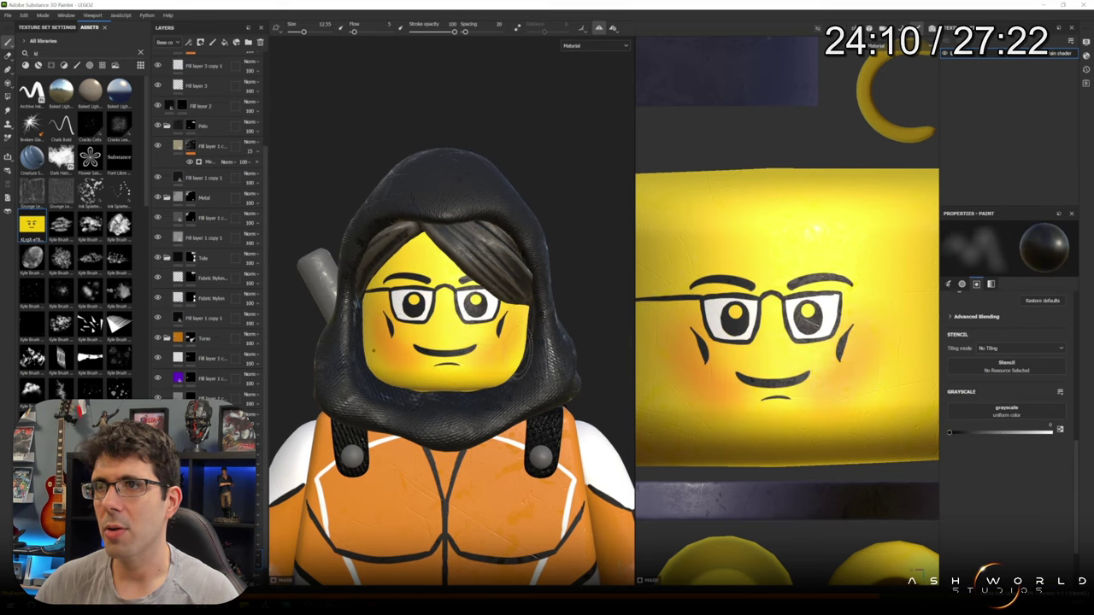
pyautogui.scroll(-3, 452, 367)
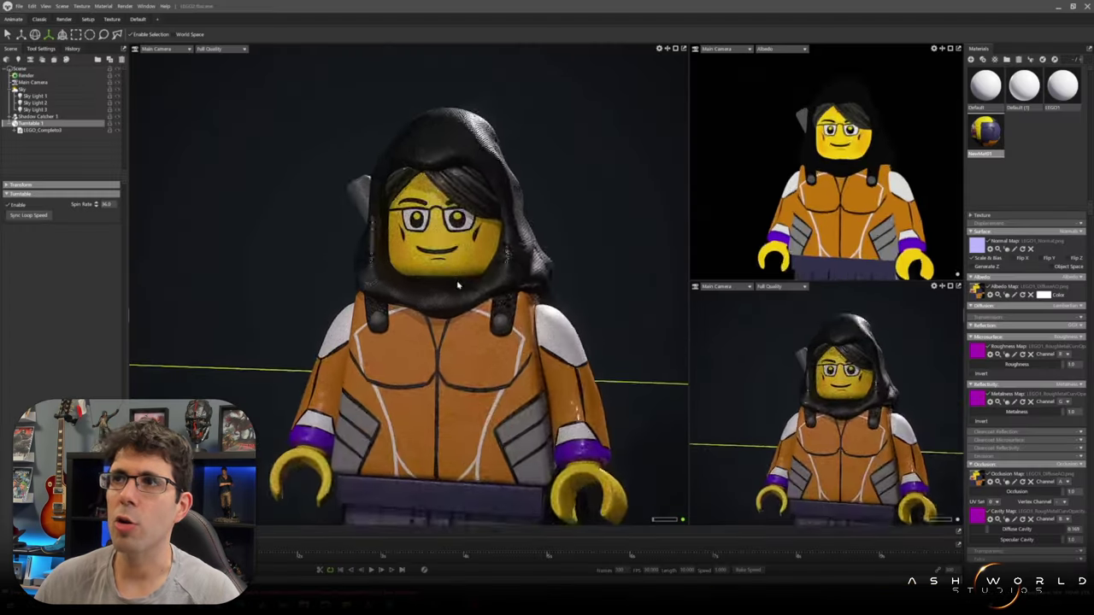
# - Select the sky and Sky Light 1, then change that light's type
pyautogui.click(34, 89)
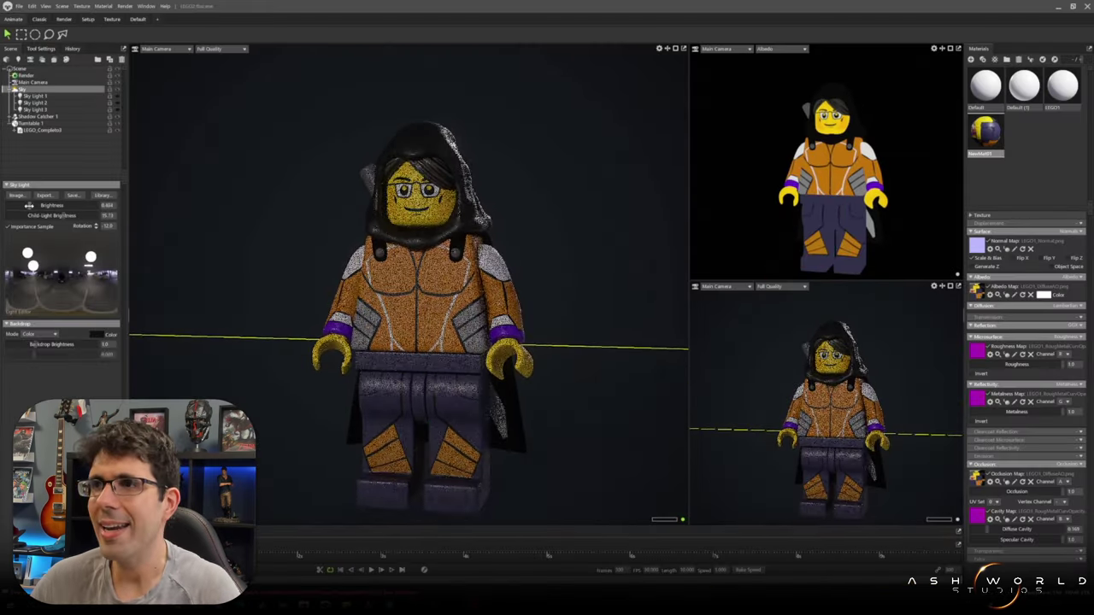
pyautogui.click(120, 98)
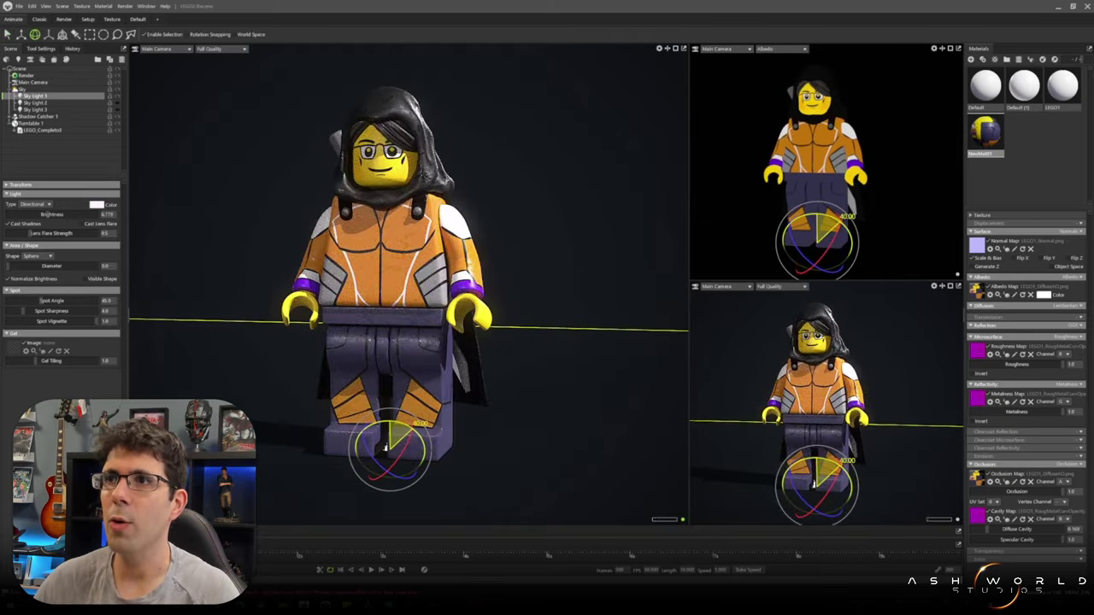
pyautogui.press('q')
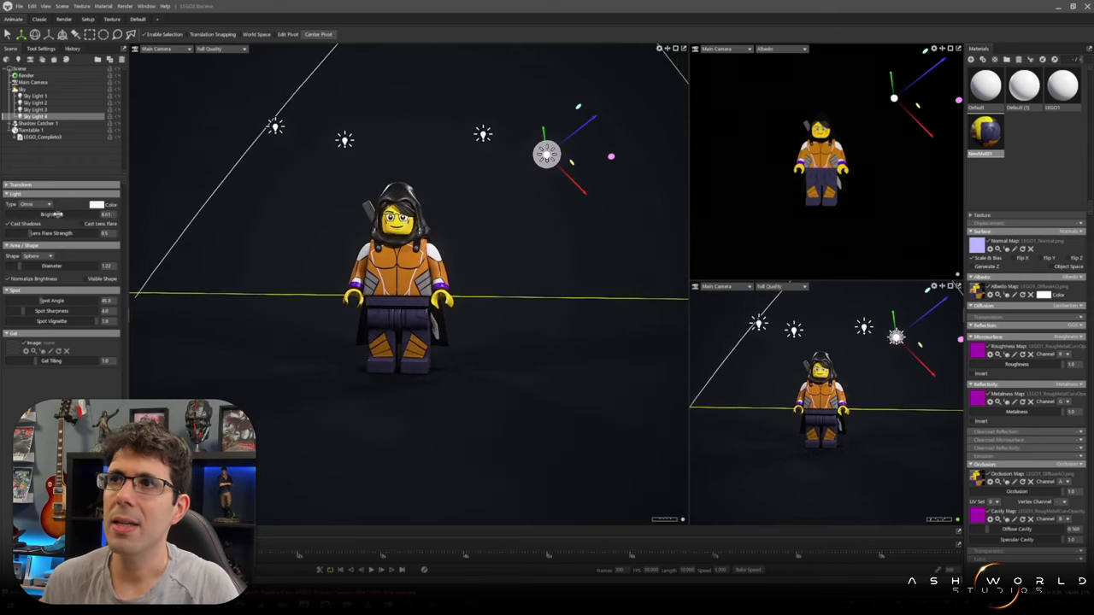
pyautogui.click(43, 212)
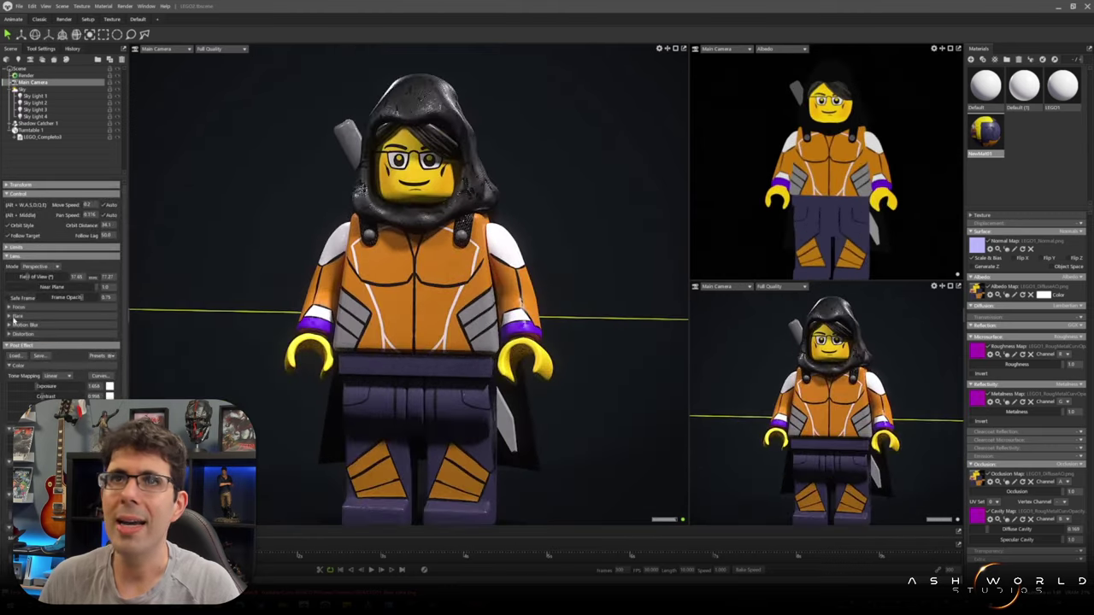
# - Switch Main Camera's tone mapping mode and bend its curve to brighten the render
pyautogui.click(58, 375)
pyautogui.click(52, 387)
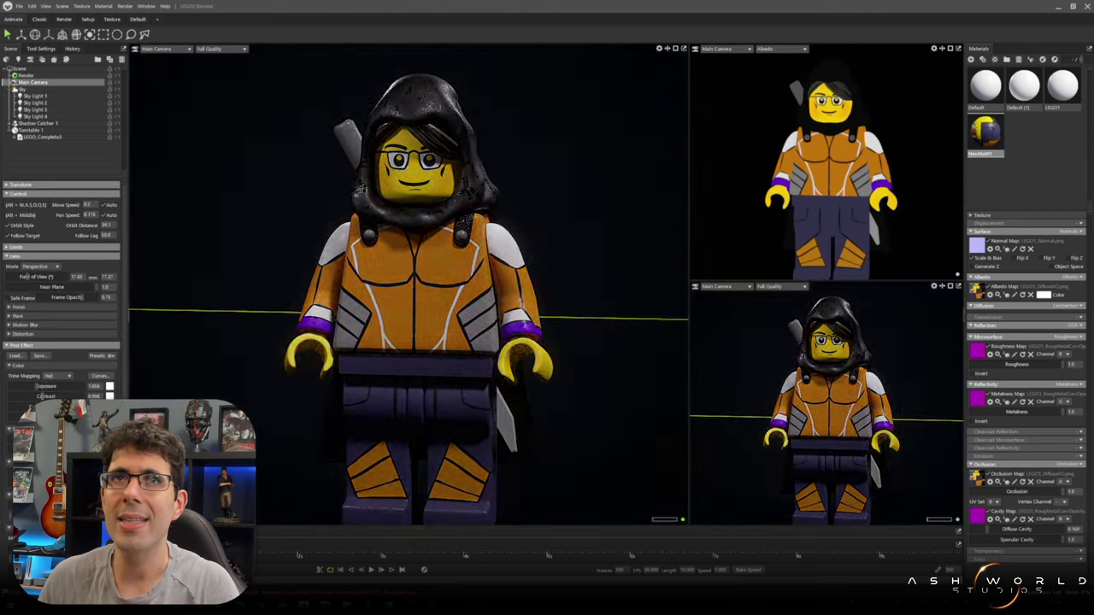
pyautogui.click(101, 375)
pyautogui.moveTo(538, 312); pyautogui.dragTo(525, 332)
pyautogui.click(601, 231)
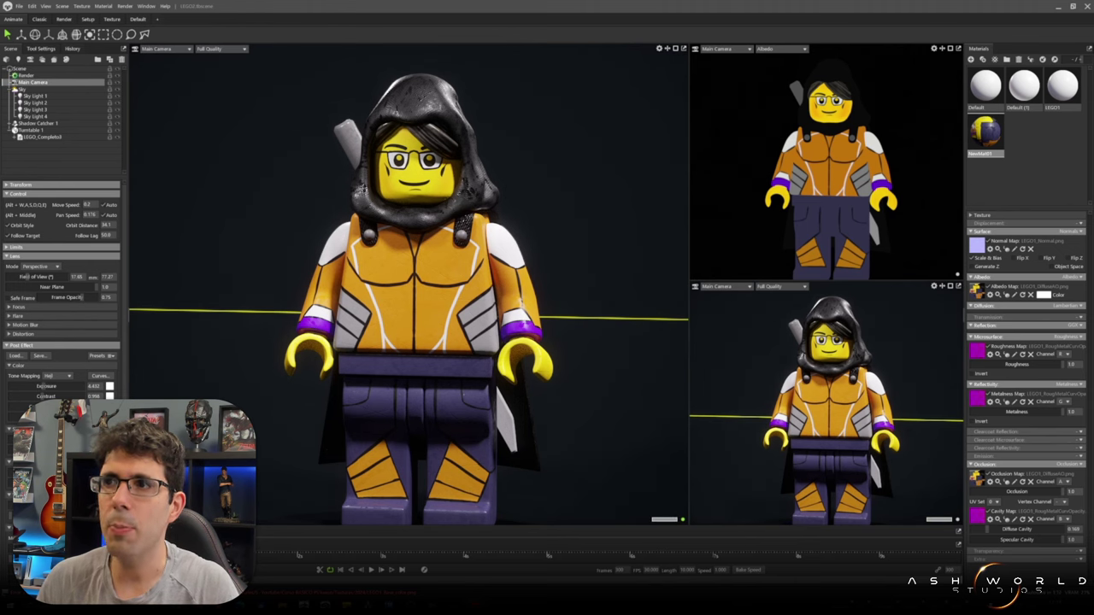
# - Raise the Sky brightness and widen the main camera's framing, then pick a sky light
pyautogui.click(34, 89)
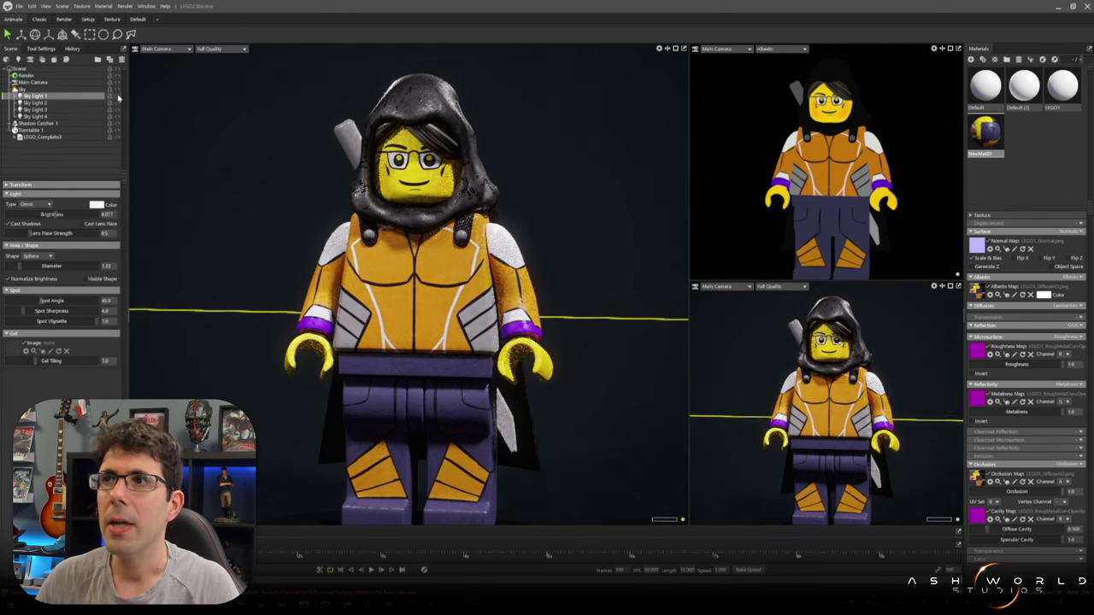
pyautogui.moveTo(52, 216); pyautogui.dragTo(45, 215)
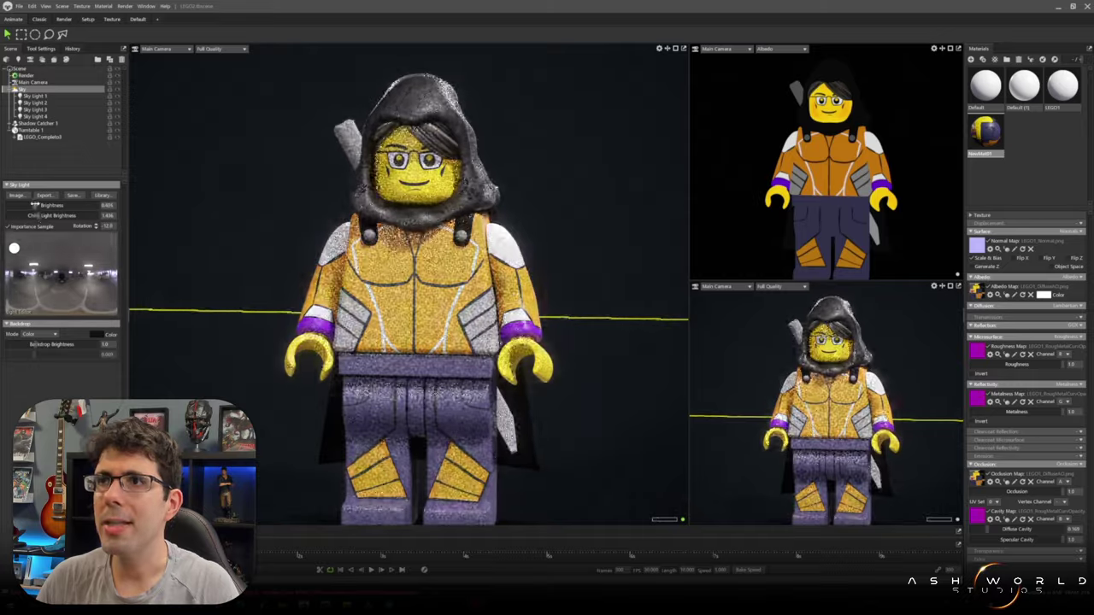
pyautogui.click(33, 82)
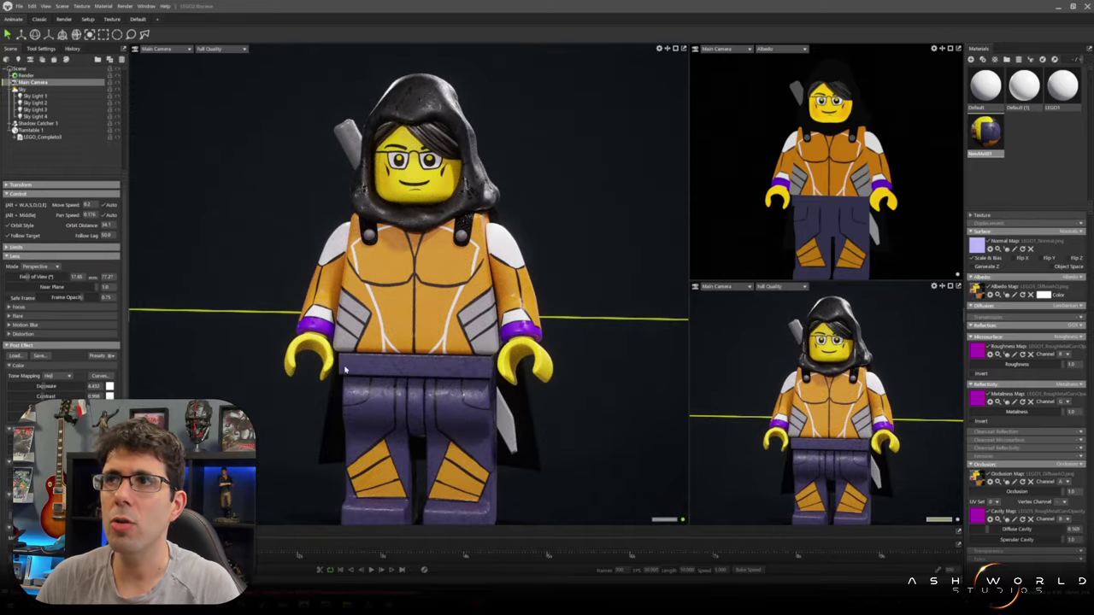
pyautogui.scroll(3, 411, 351)
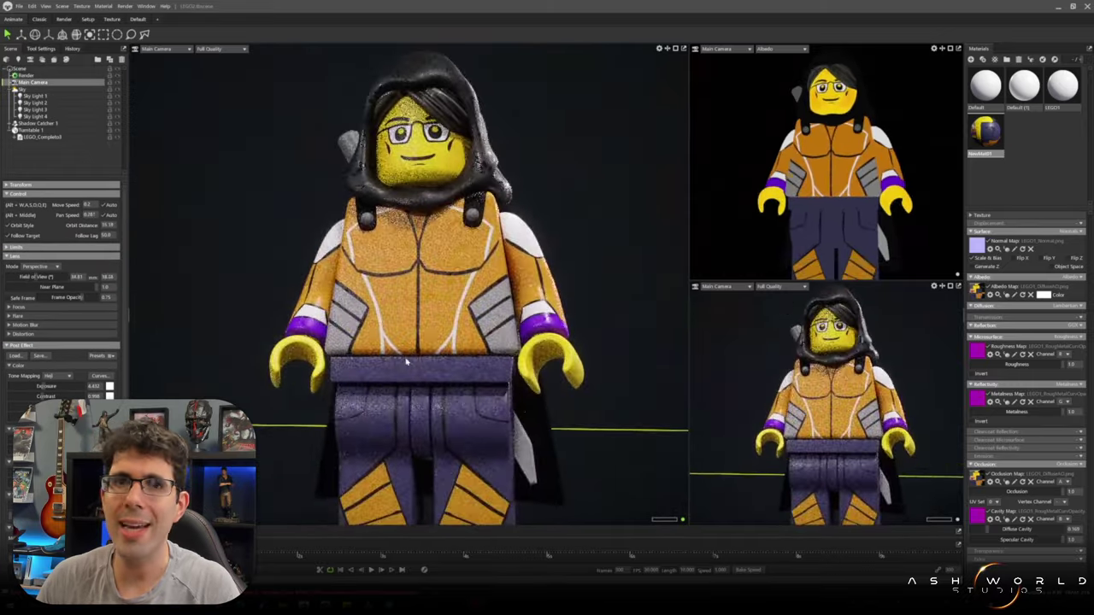
pyautogui.click(34, 103)
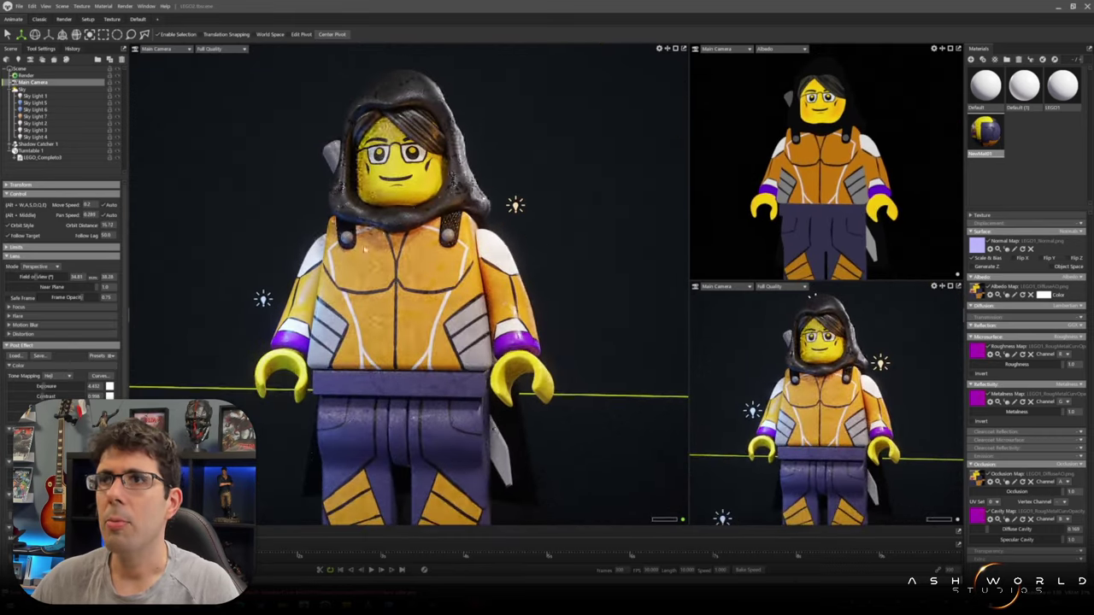
# - Turn on ray-traced depth of field and the viewport safe frame, then review Sky Lights 2 and 4
pyautogui.click(59, 340)
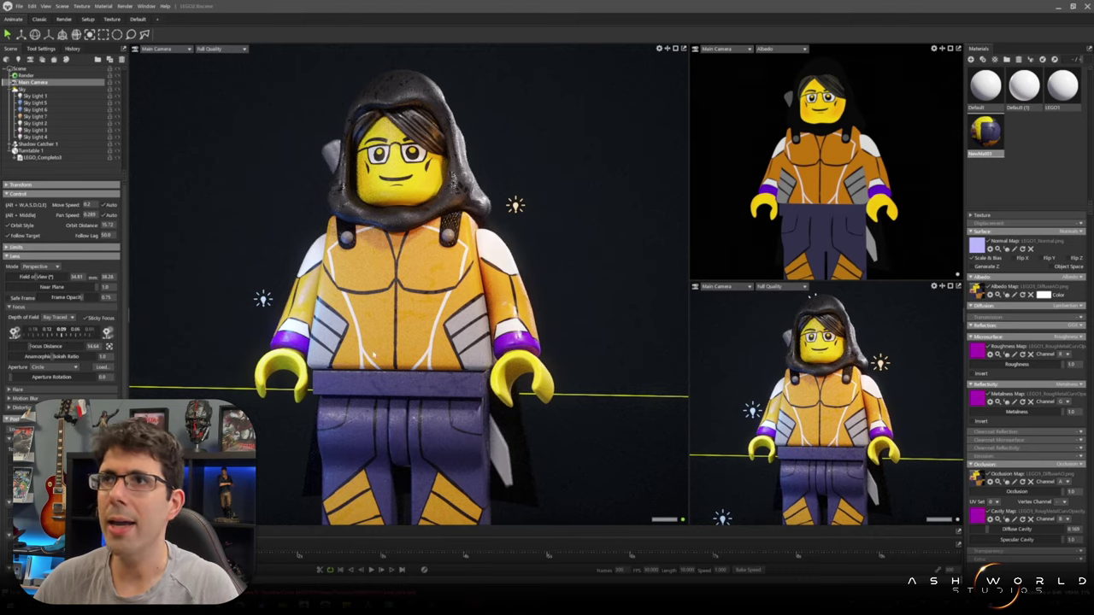
pyautogui.click(10, 297)
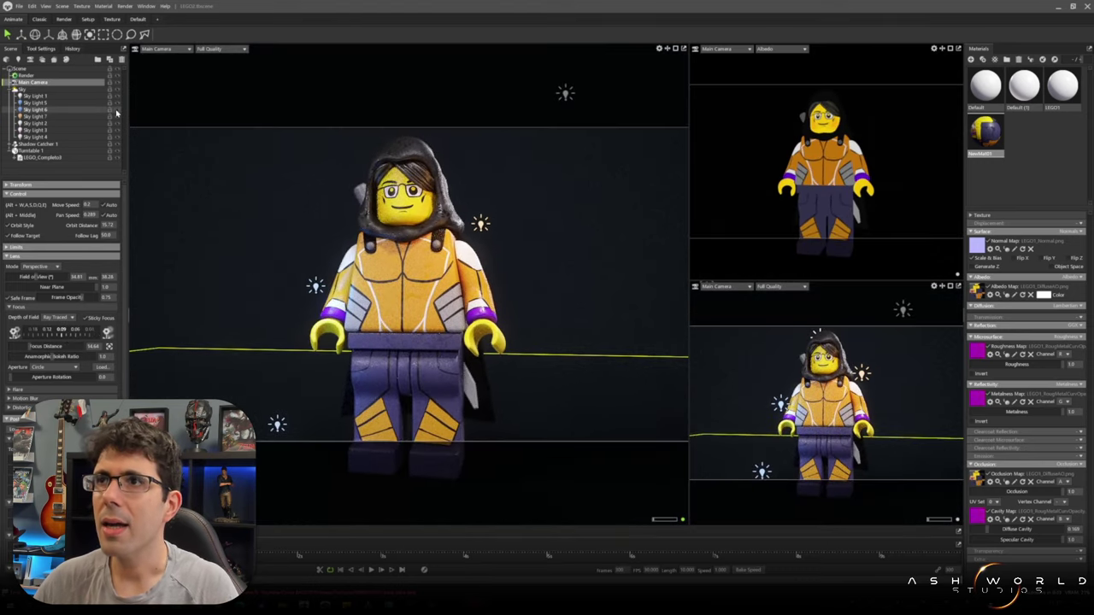
pyautogui.click(107, 125)
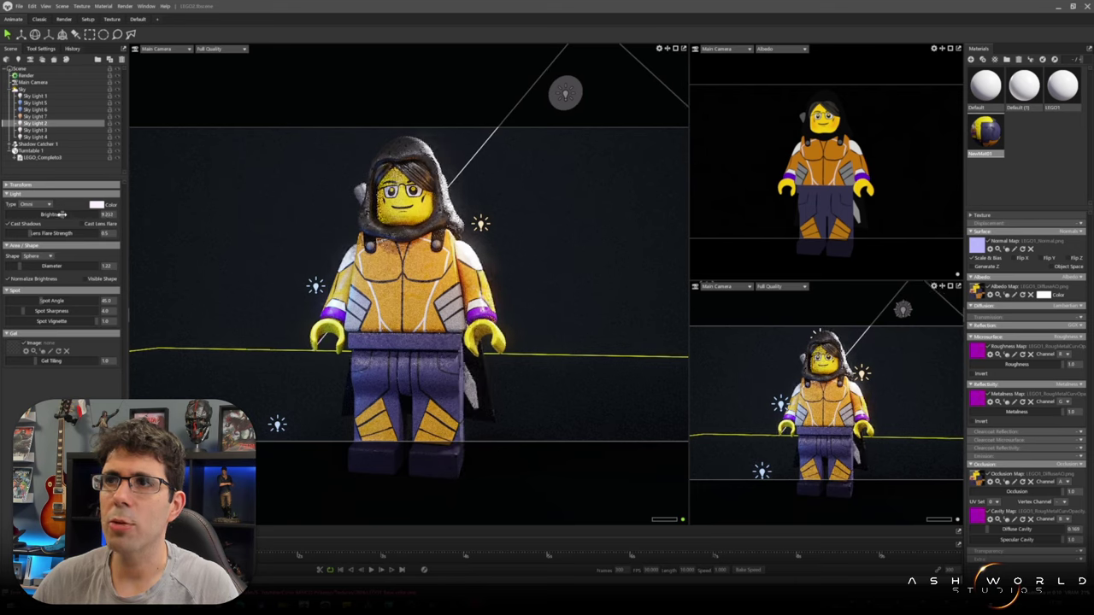
pyautogui.click(91, 137)
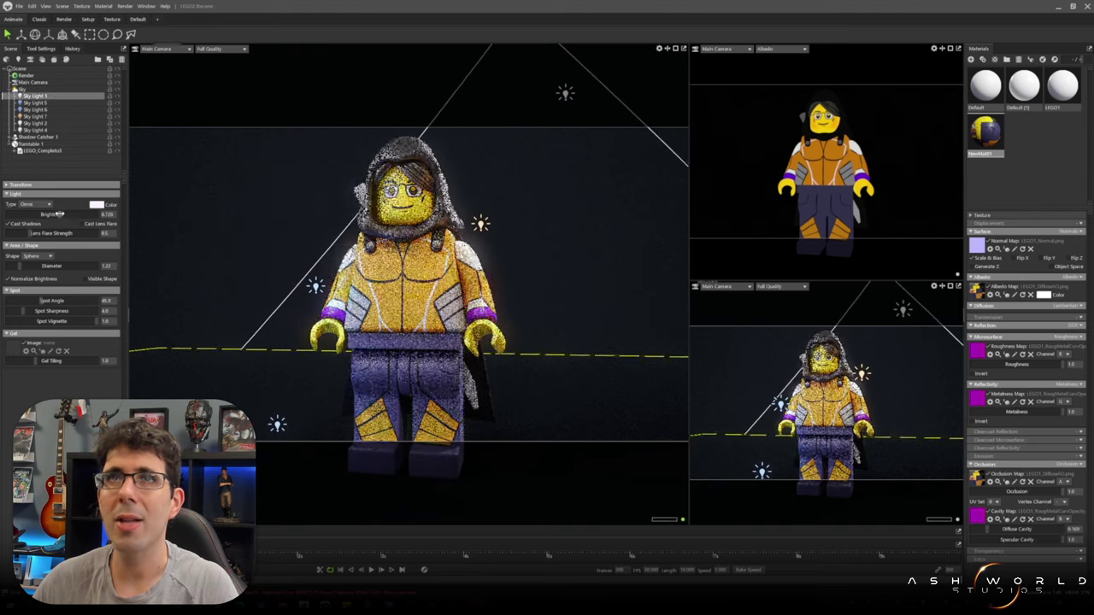
# - Add Main Camera 1, then duplicate Sky Light 1 and move the copy beside the head
pyautogui.click(42, 59)
pyautogui.click(34, 102)
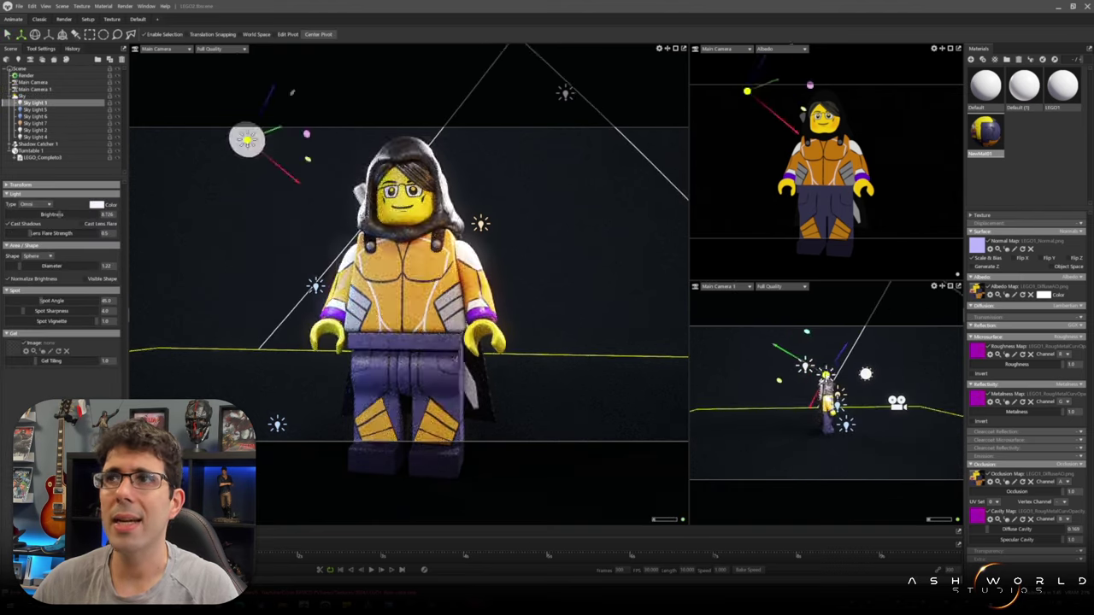
pyautogui.hotkey('ctrl', 'd')
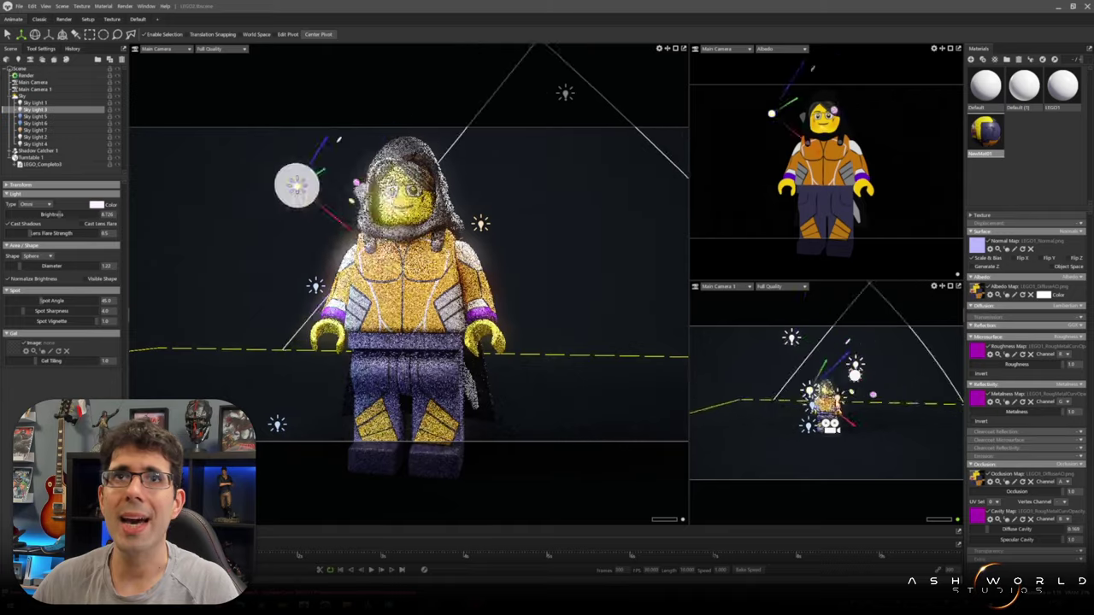
pyautogui.moveTo(439, 236); pyautogui.dragTo(448, 205)
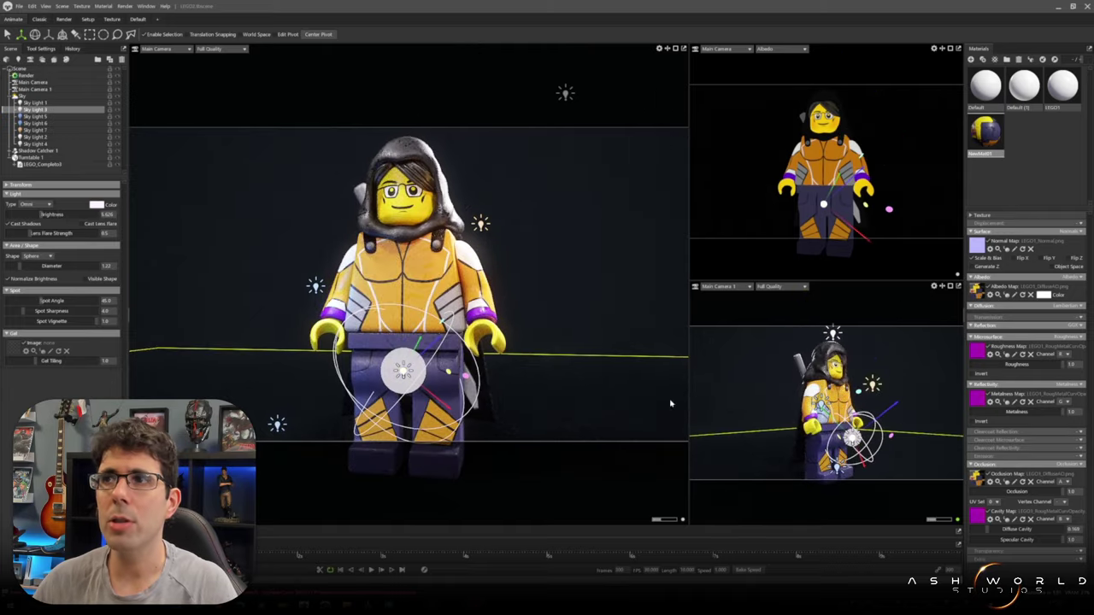
pyautogui.click(38, 143)
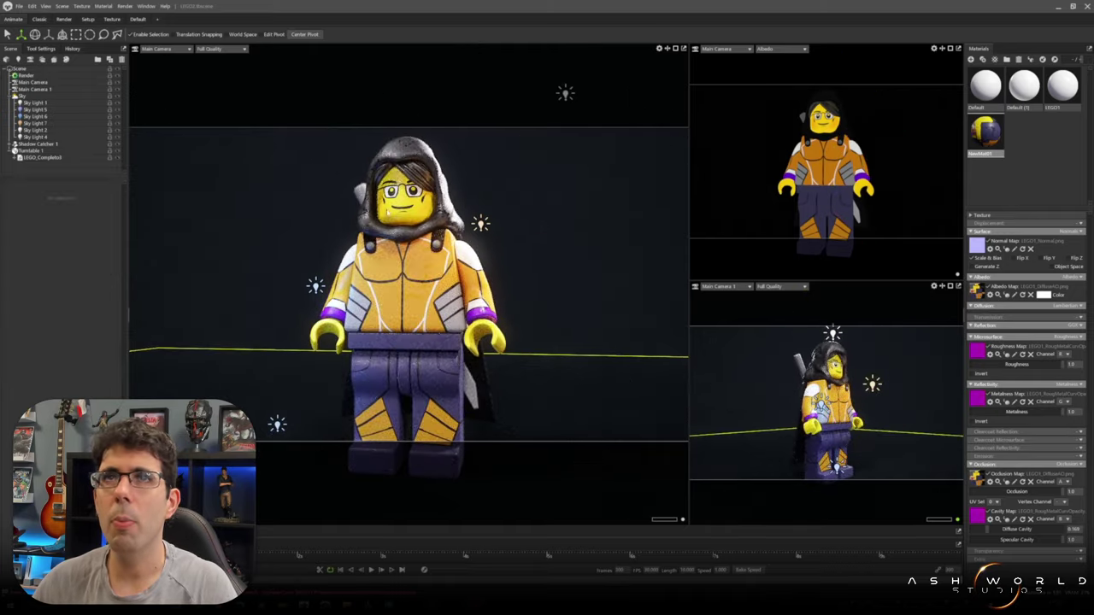
# - Browse the sky preset library, trying a couple of presets including a Path sky
pyautogui.click(103, 195)
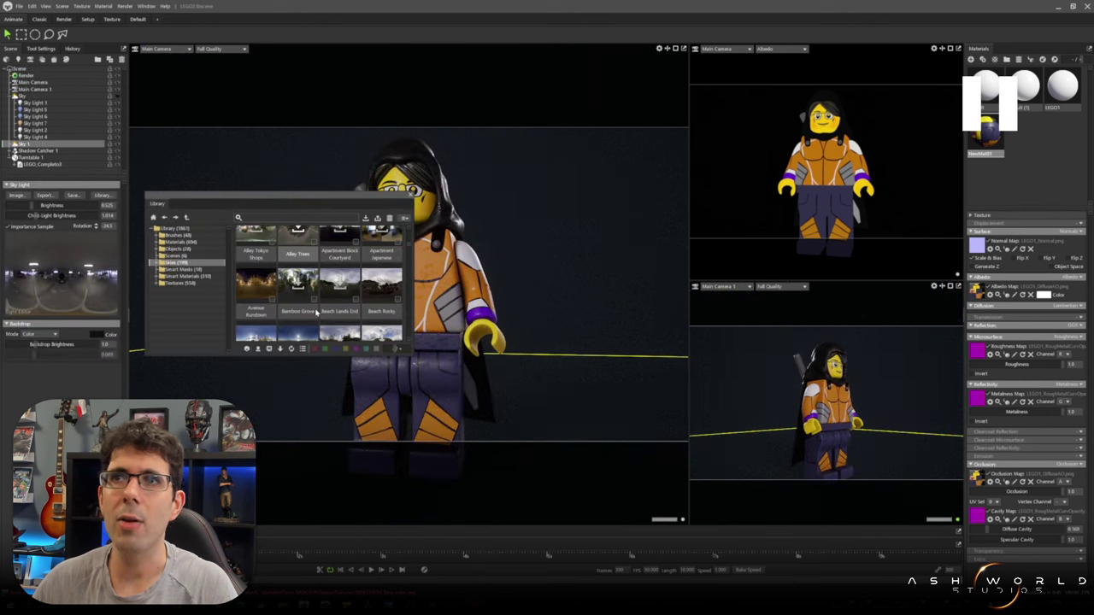
pyautogui.scroll(-2, 710, 308)
pyautogui.scroll(-2, 707, 299)
pyautogui.scroll(-2, 701, 287)
pyautogui.click(696, 278)
pyautogui.scroll(-3, 683, 299)
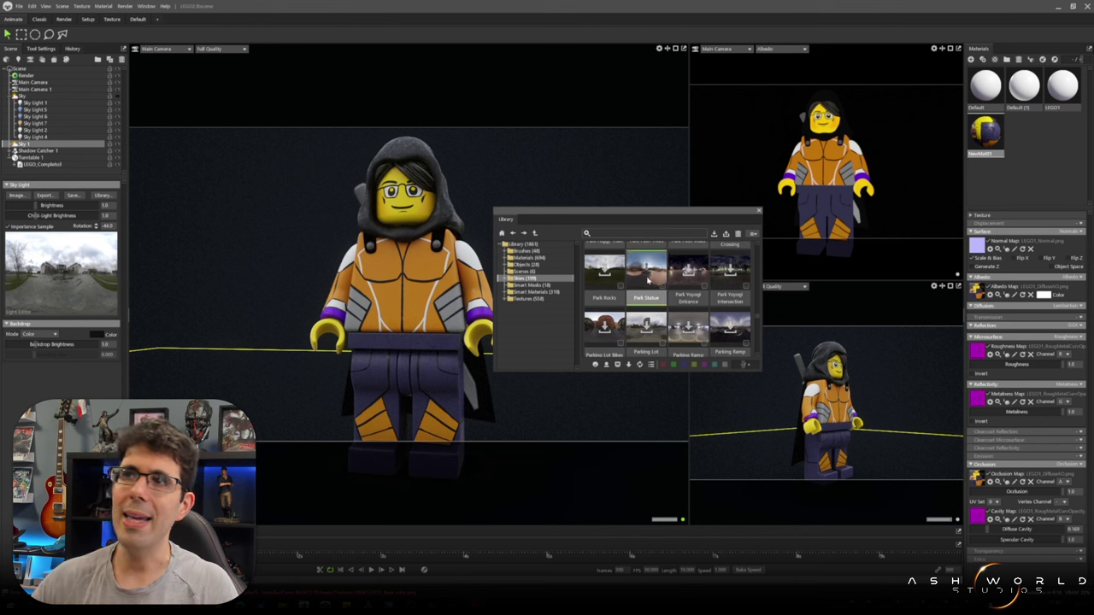
pyautogui.click(639, 321)
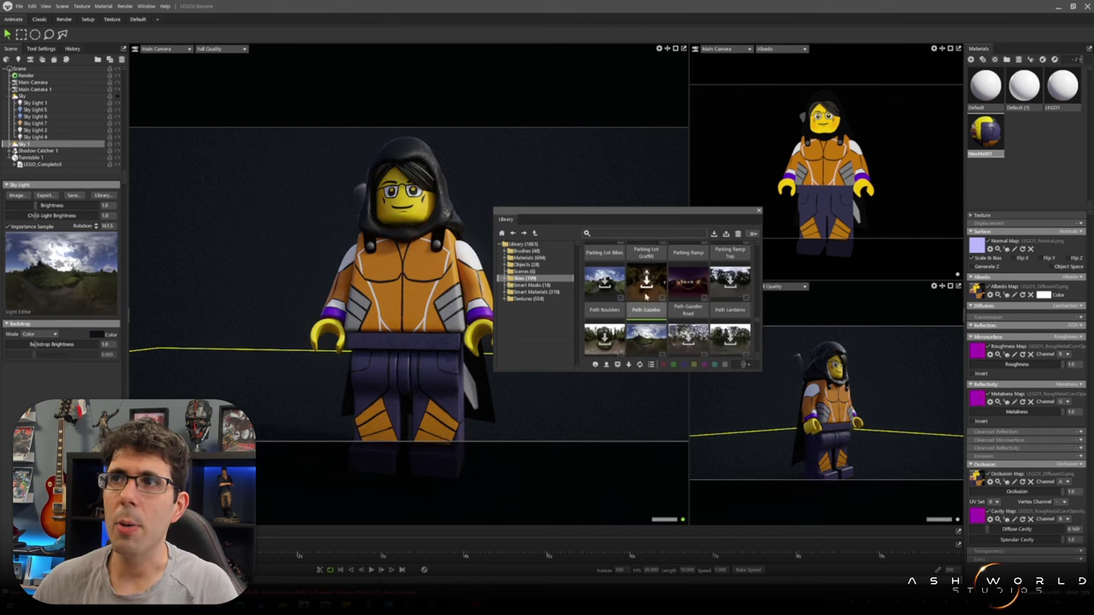
# - Apply the Studio Soft sky and rotate it to about 272.5
pyautogui.scroll(-2, 683, 303)
pyautogui.scroll(-2, 722, 289)
pyautogui.scroll(-2, 701, 290)
pyautogui.scroll(-2, 683, 290)
pyautogui.click(646, 272)
pyautogui.keyDown('shift'); pyautogui.moveTo(445, 318); pyautogui.dragTo(421, 360, button='right'); pyautogui.keyUp('shift')
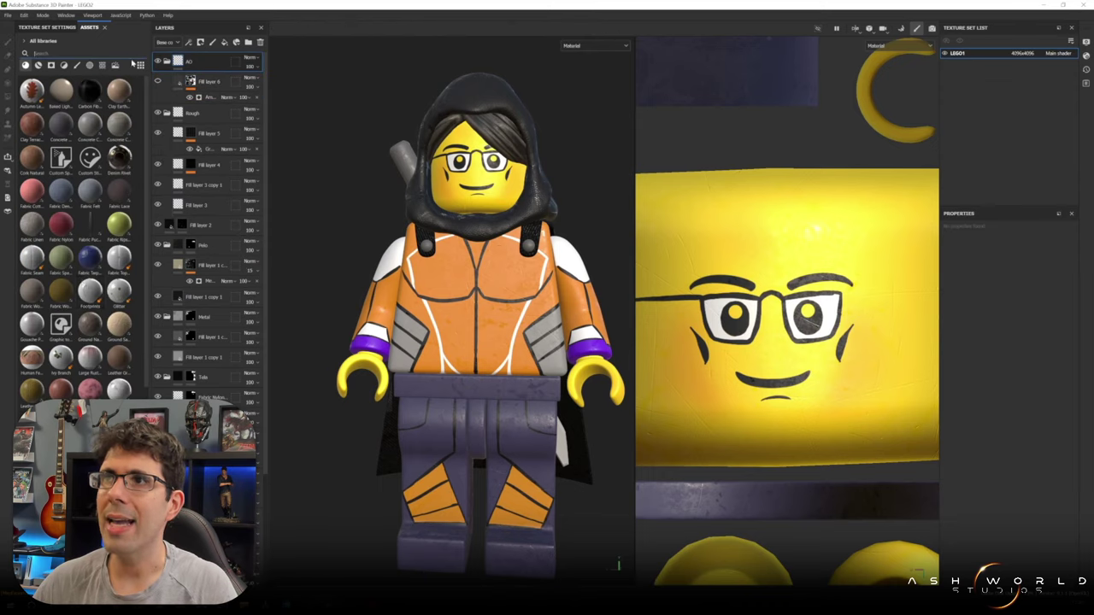
# - Add Rubber Raw as a top fill layer, lower its opacity, and show its Height blending
pyautogui.scroll(-5, 75, 231)
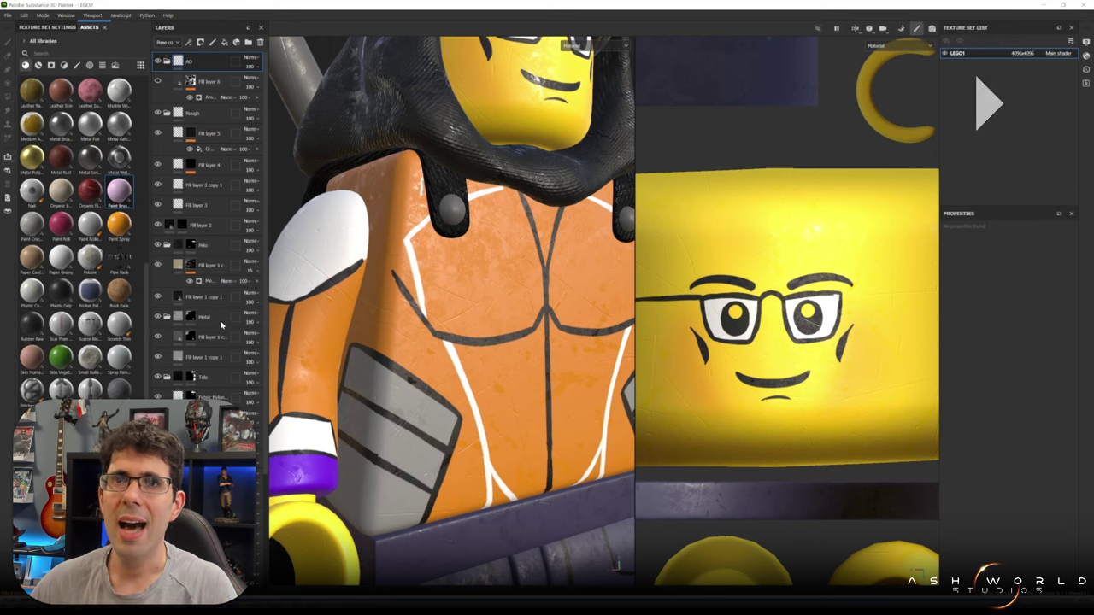
pyautogui.moveTo(220, 324); pyautogui.dragTo(225, 83)
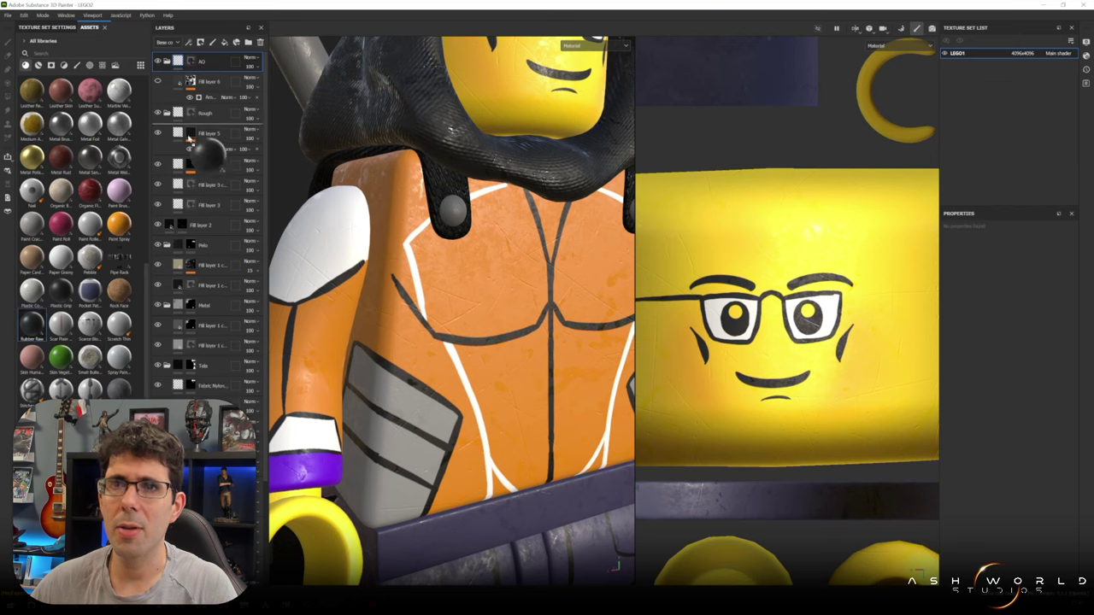
pyautogui.moveTo(213, 82); pyautogui.dragTo(212, 82)
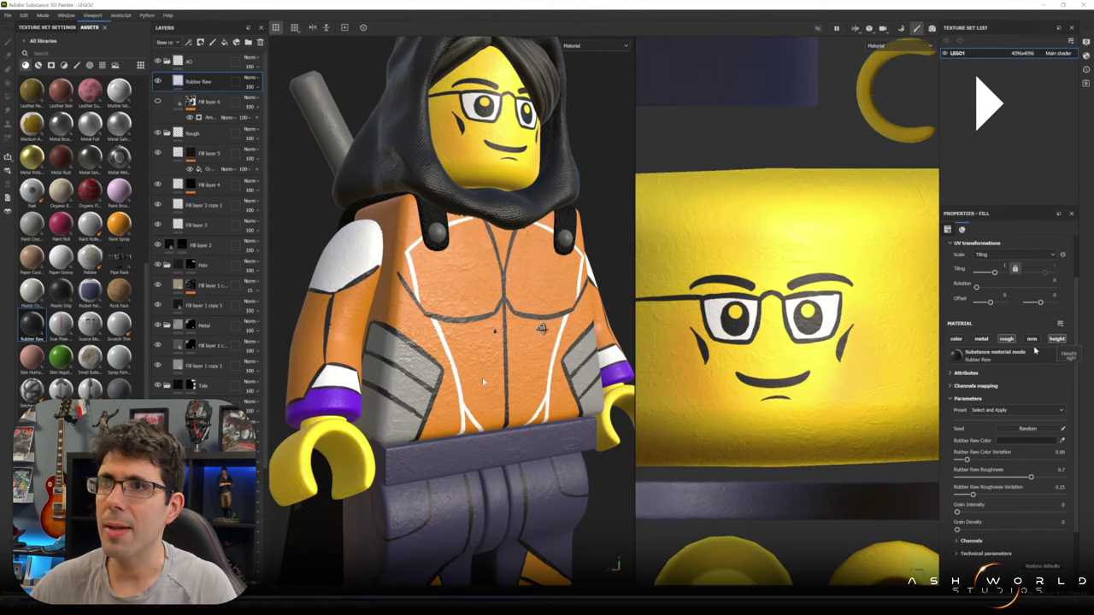
pyautogui.moveTo(249, 87); pyautogui.dragTo(257, 104)
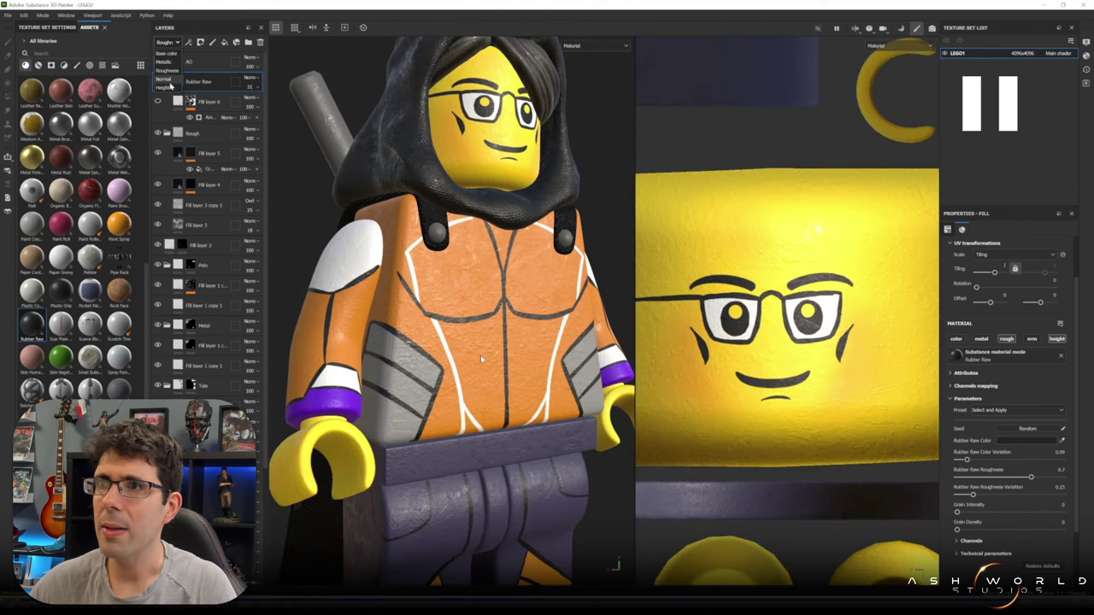
pyautogui.click(164, 86)
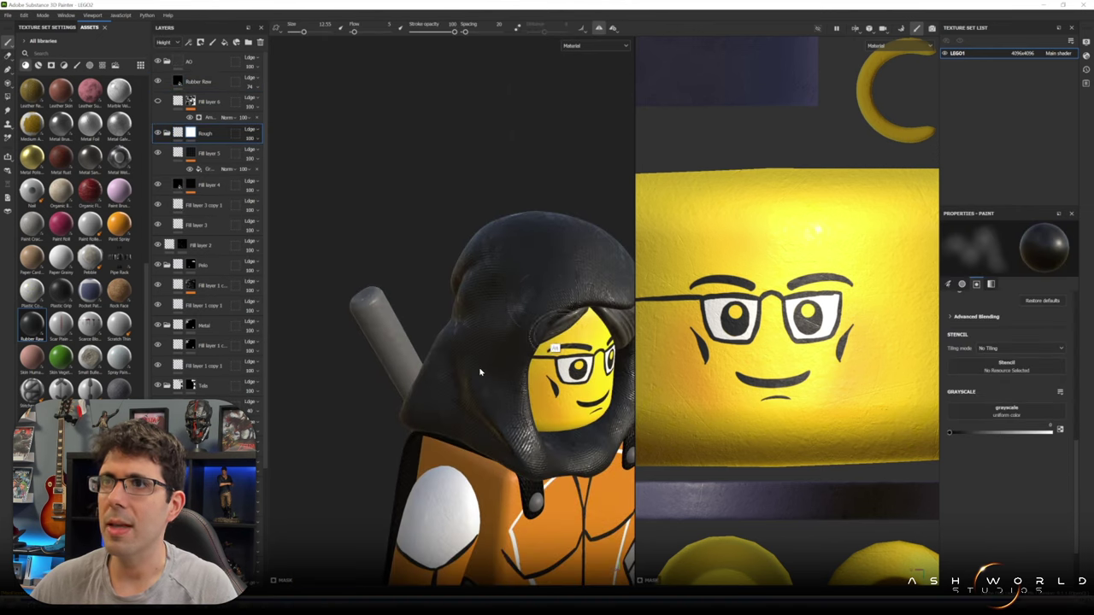
pyautogui.keyDown('alt'); pyautogui.moveTo(513, 296); pyautogui.dragTo(551, 265); pyautogui.keyUp('alt')
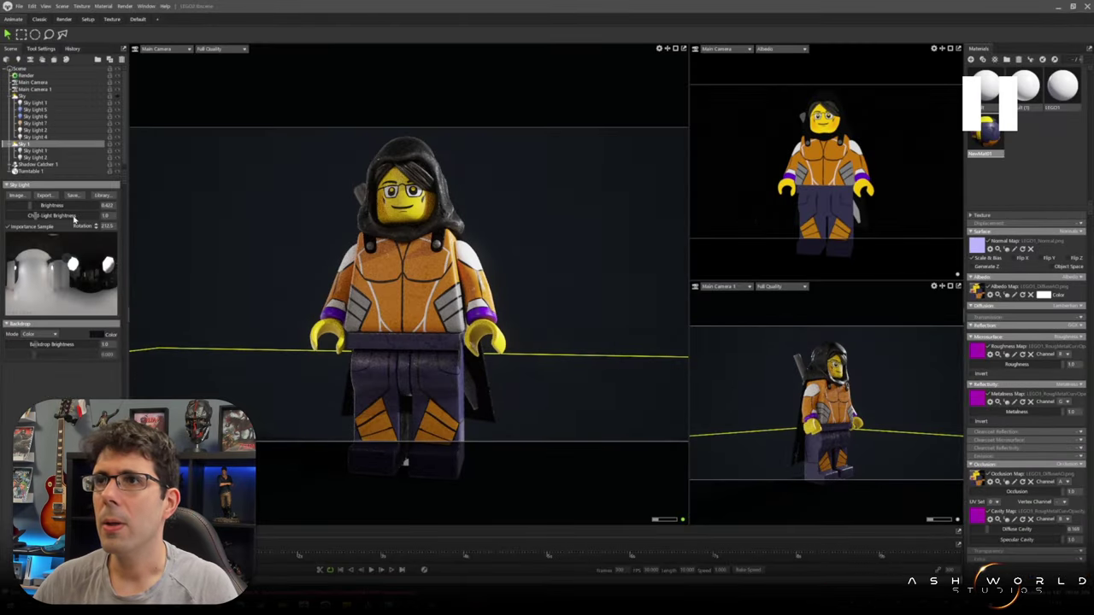
pyautogui.click(35, 157)
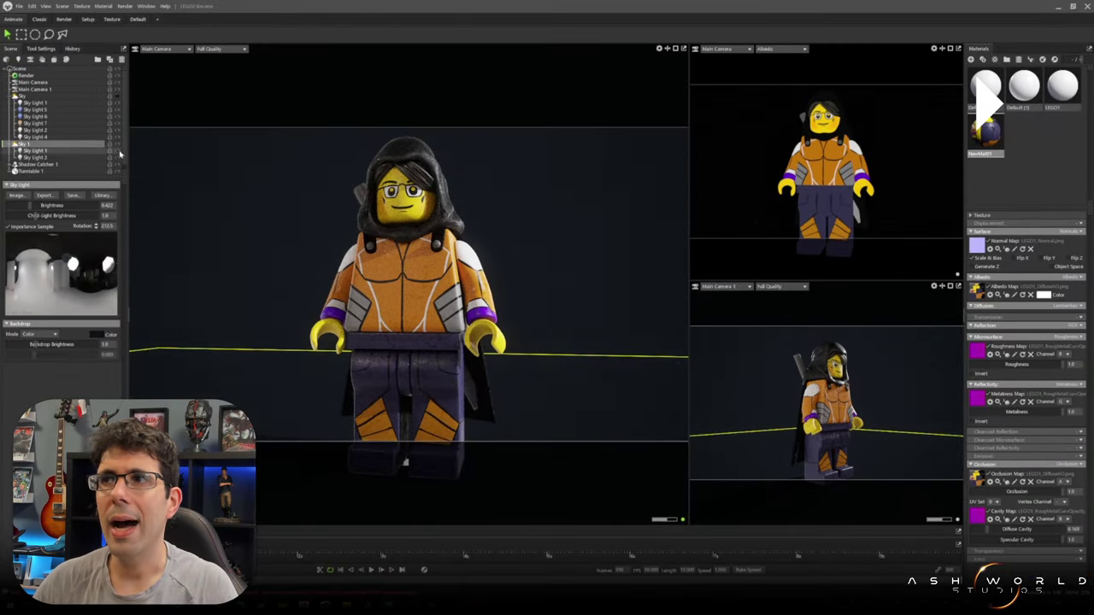
# - Lower the light's diameter and rotate Sky Light 1 to shift the rim lighting
pyautogui.moveTo(17, 266); pyautogui.dragTo(7, 266)
pyautogui.press('e')
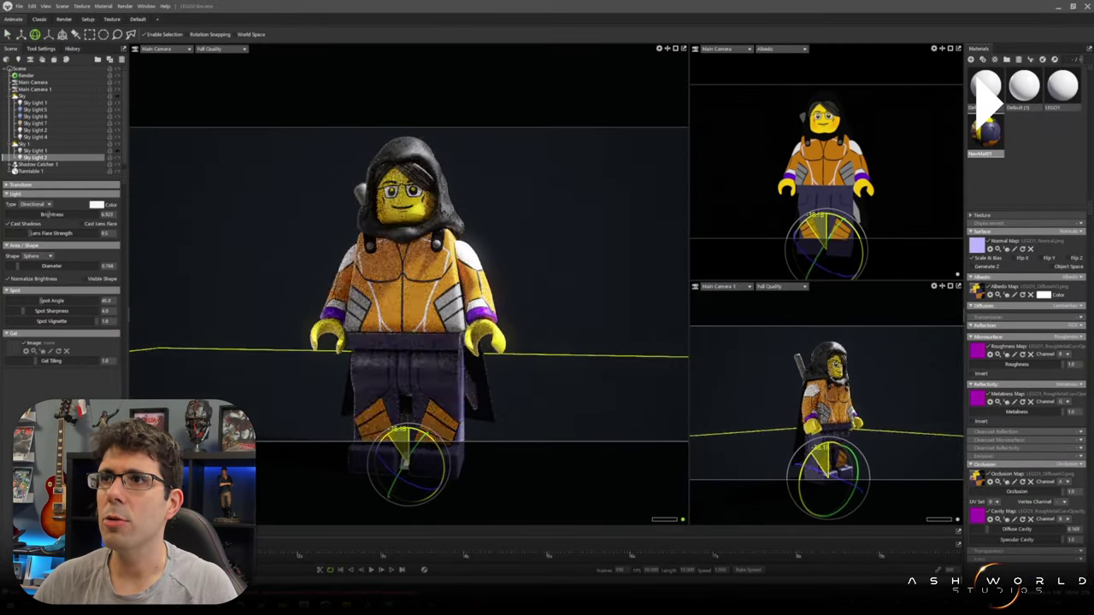
pyautogui.click(34, 150)
pyautogui.moveTo(858, 432)
pyautogui.mouseDown()
pyautogui.moveTo(840, 456)
pyautogui.moveTo(821, 432)
pyautogui.mouseUp()
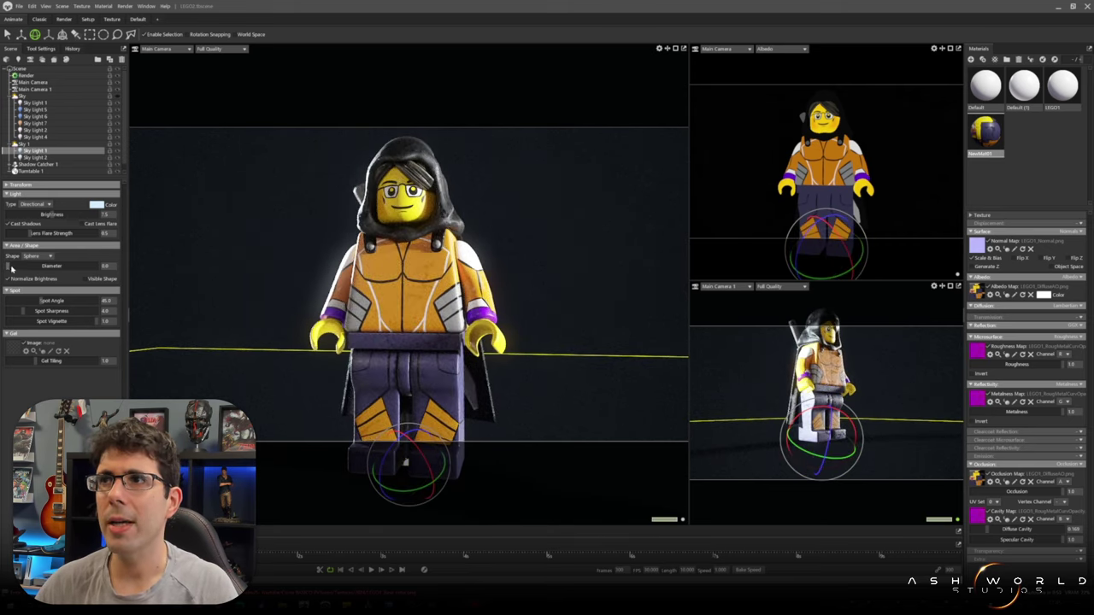
# - Adjust Sky Light 5, then step through Sky Lights 2 and 3 in rotate mode
pyautogui.click(36, 109)
pyautogui.scroll(-2, 41, 124)
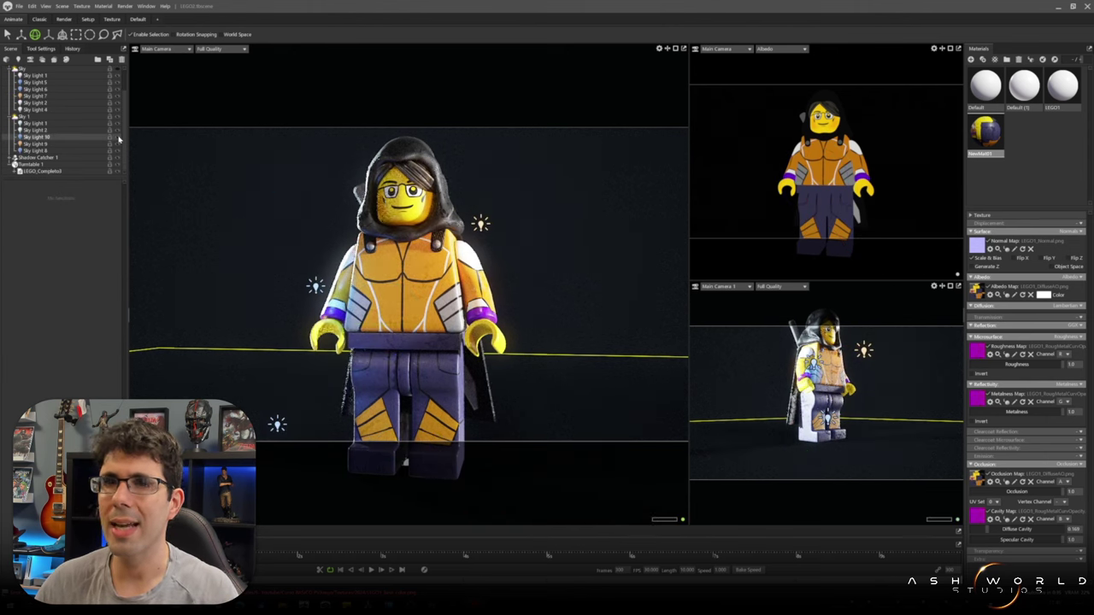
pyautogui.click(89, 151)
pyautogui.click(309, 206)
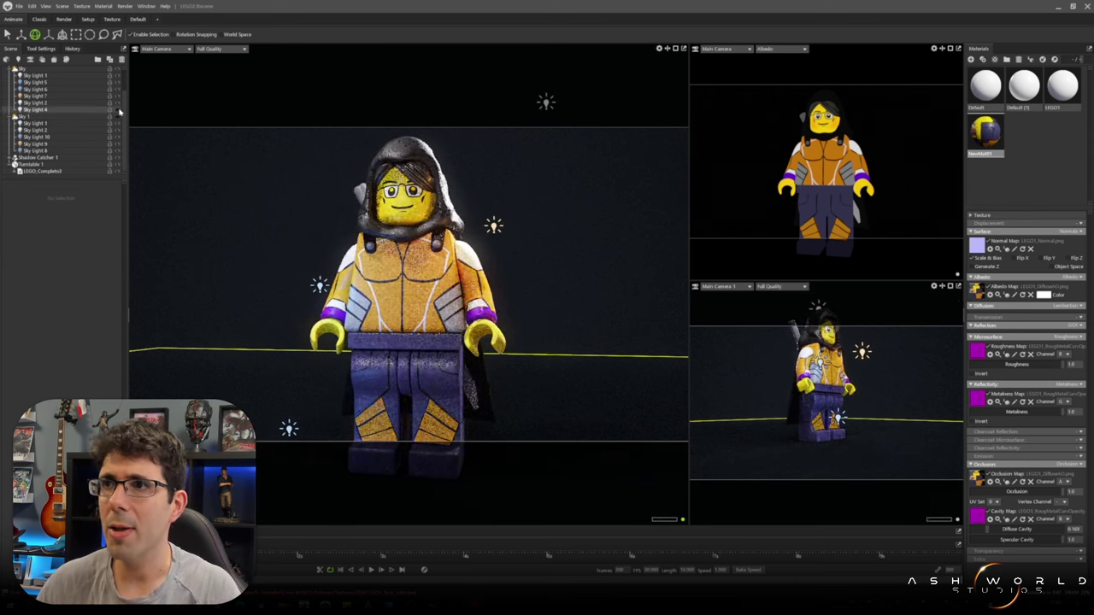
pyautogui.click(52, 103)
pyautogui.click(34, 123)
pyautogui.press('e')
pyautogui.click(34, 130)
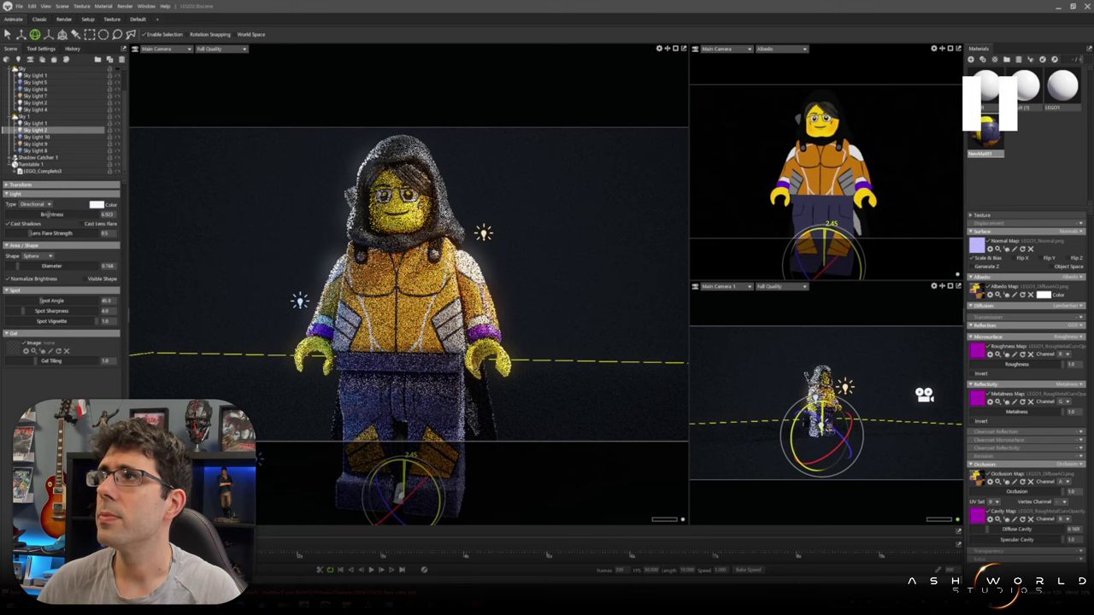
pyautogui.press('Up')
pyautogui.press('Down')
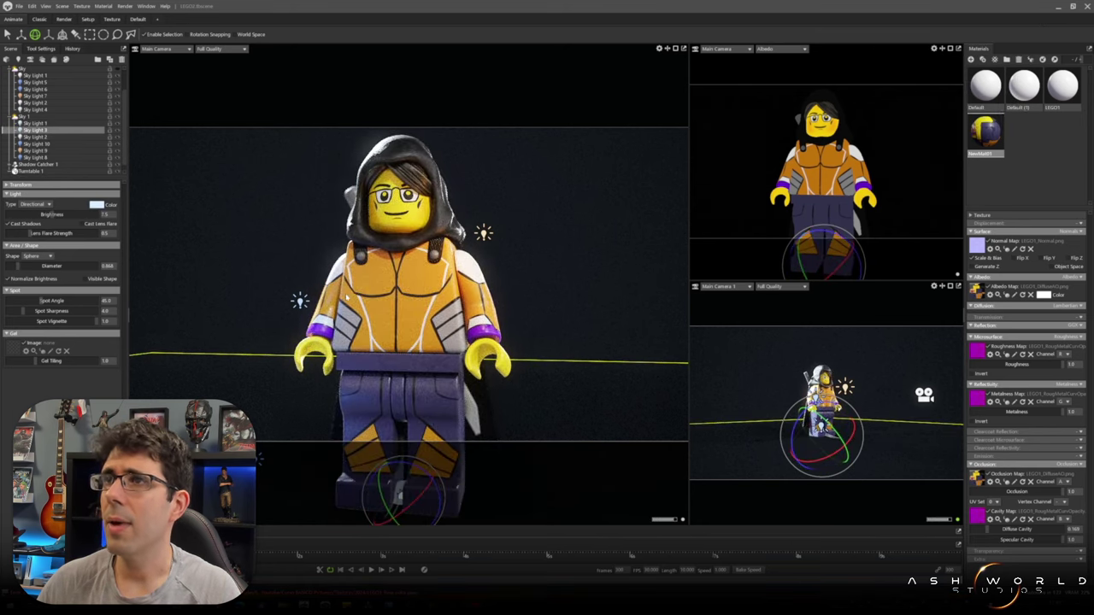
# - Bring the main camera slightly closer to the minifigure
pyautogui.click(40, 89)
pyautogui.scroll(3, 382, 275)
pyautogui.scroll(-3, 382, 275)
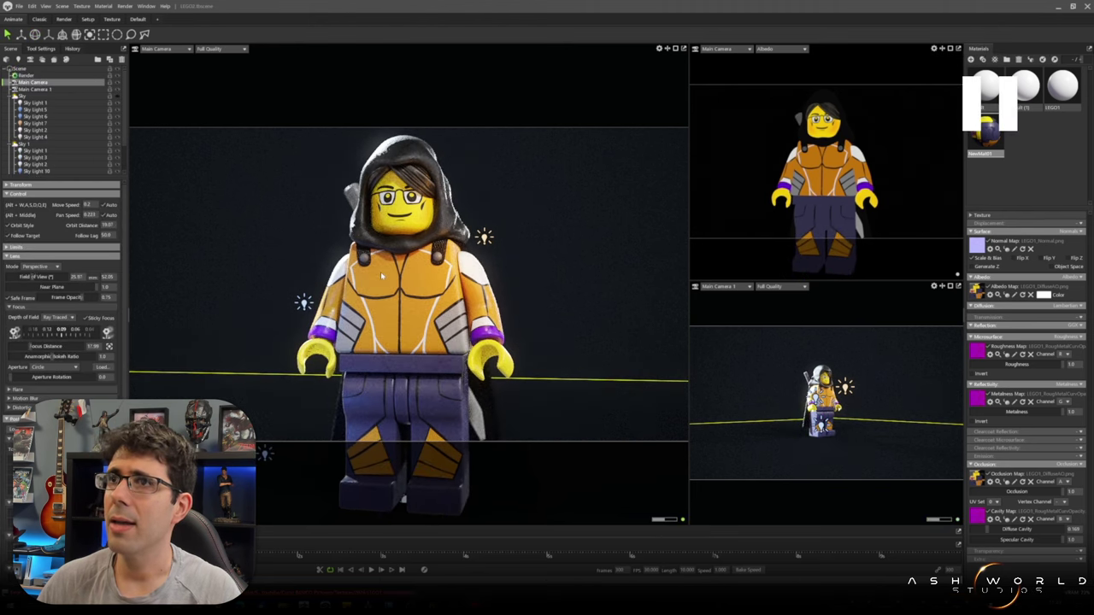